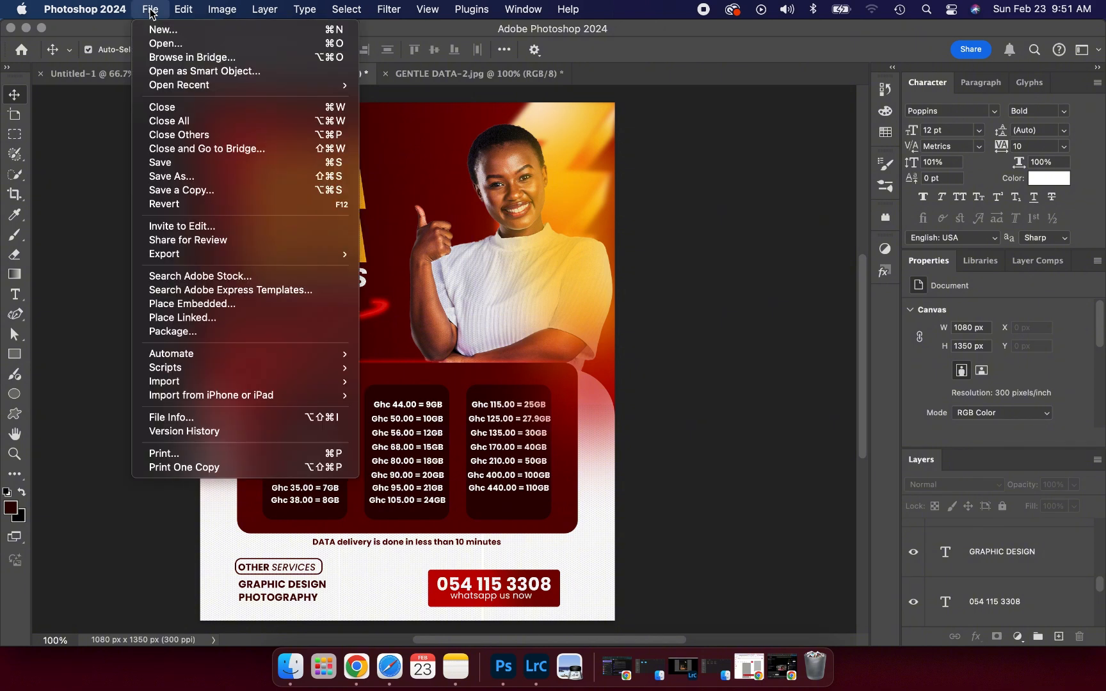
- Create a new blank document: Width 1080 px, Height 1350 px, Resolution 300 ppi
{"action": "left_click", "coordinate": [157, 30]}
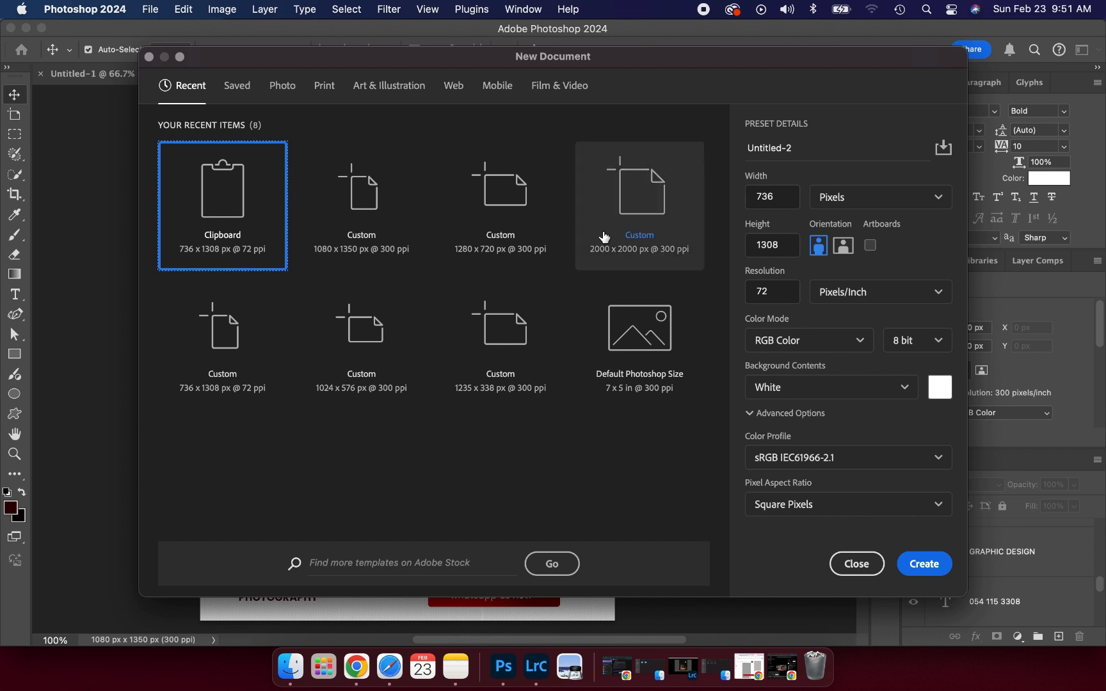
{"action": "left_click", "coordinate": [779, 198]}
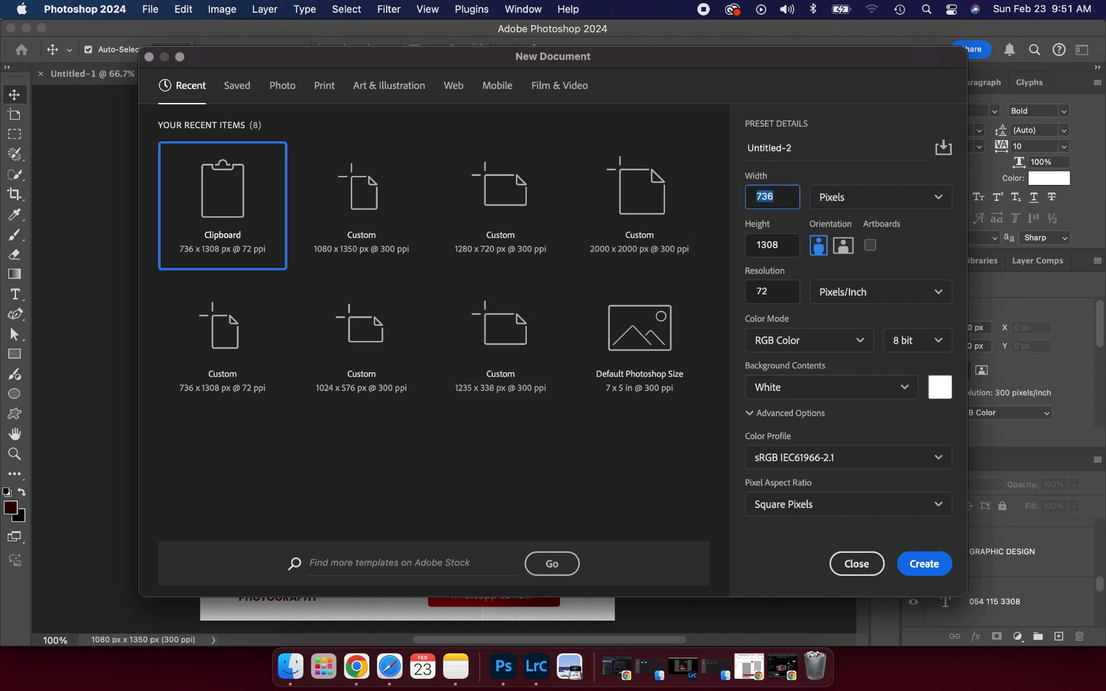
{"action": "type", "text": "1080"}
{"action": "left_click", "coordinate": [778, 250]}
{"action": "left_click", "coordinate": [781, 253]}
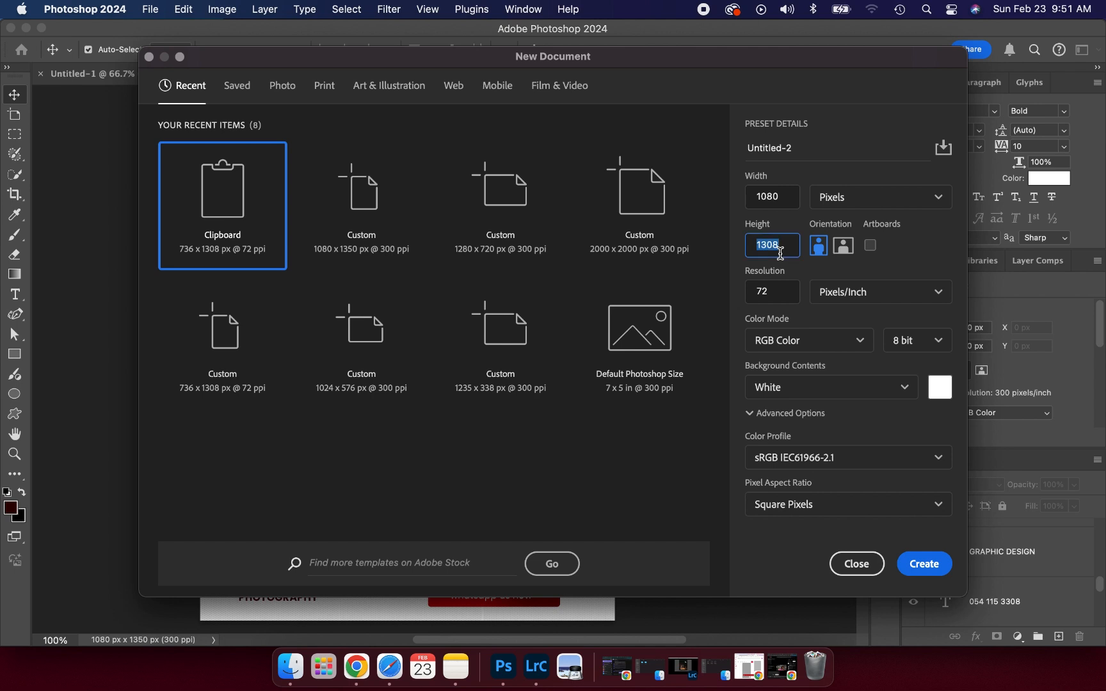
{"action": "type", "text": "1"}
{"action": "left_click", "coordinate": [781, 293]}
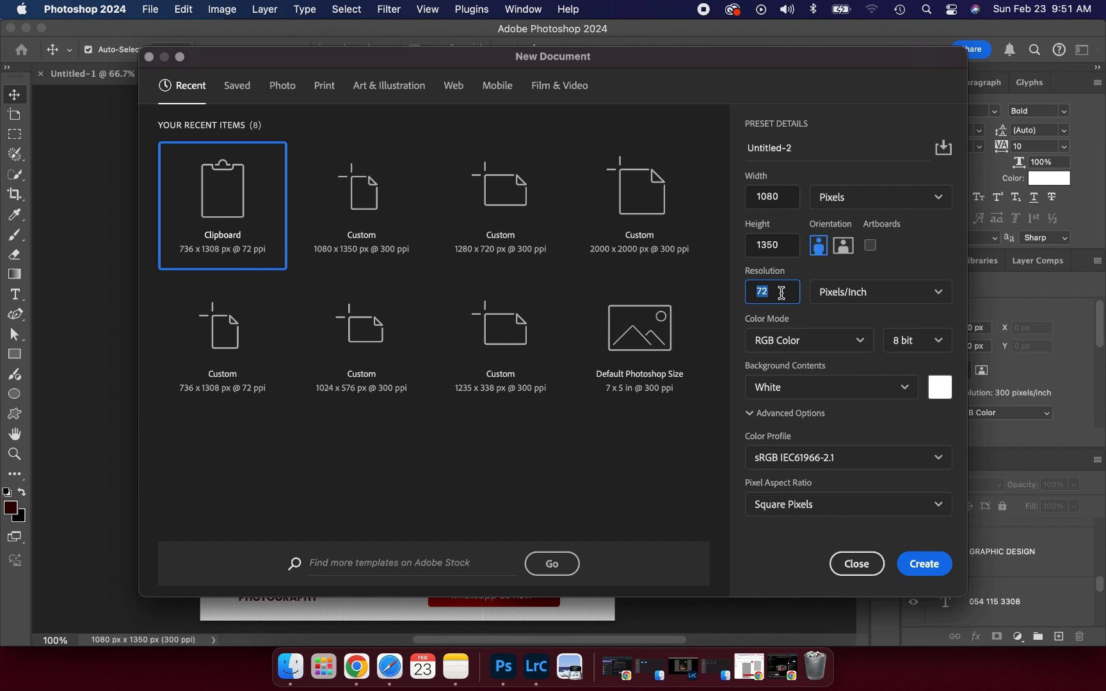
{"action": "type", "text": "300"}
{"action": "left_click", "coordinate": [917, 565]}
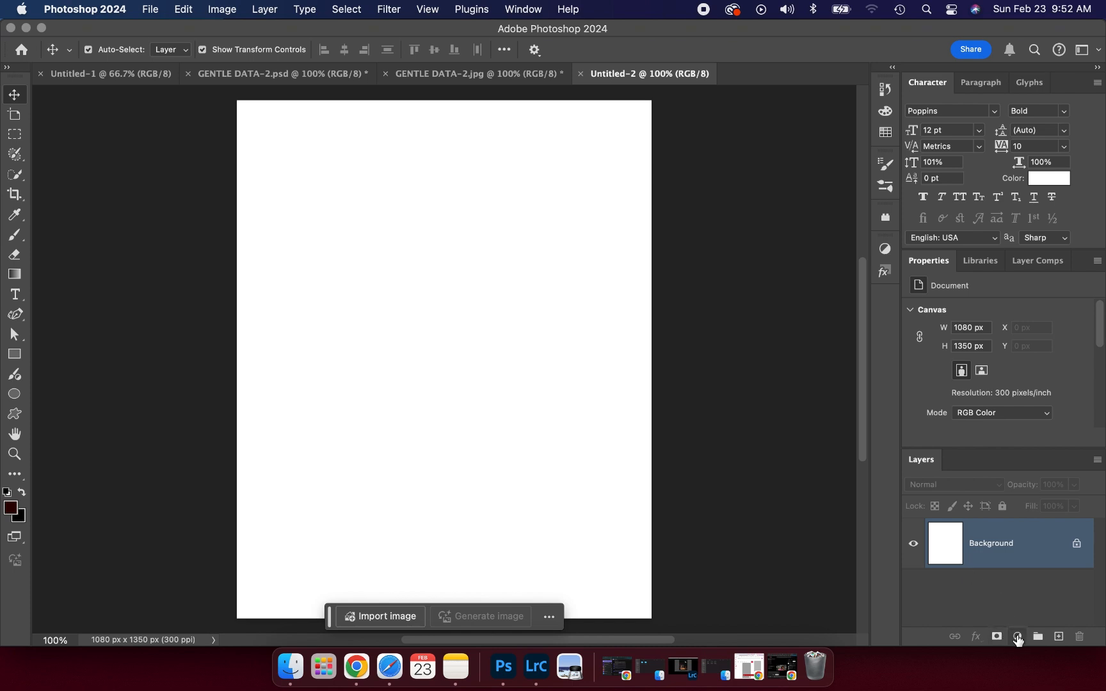
- Add a dark red 3a0101 Solid Color fill layer and lock Color Fill 1
{"action": "left_click", "coordinate": [1019, 637]}
{"action": "mouse_move", "coordinate": [1016, 635]}
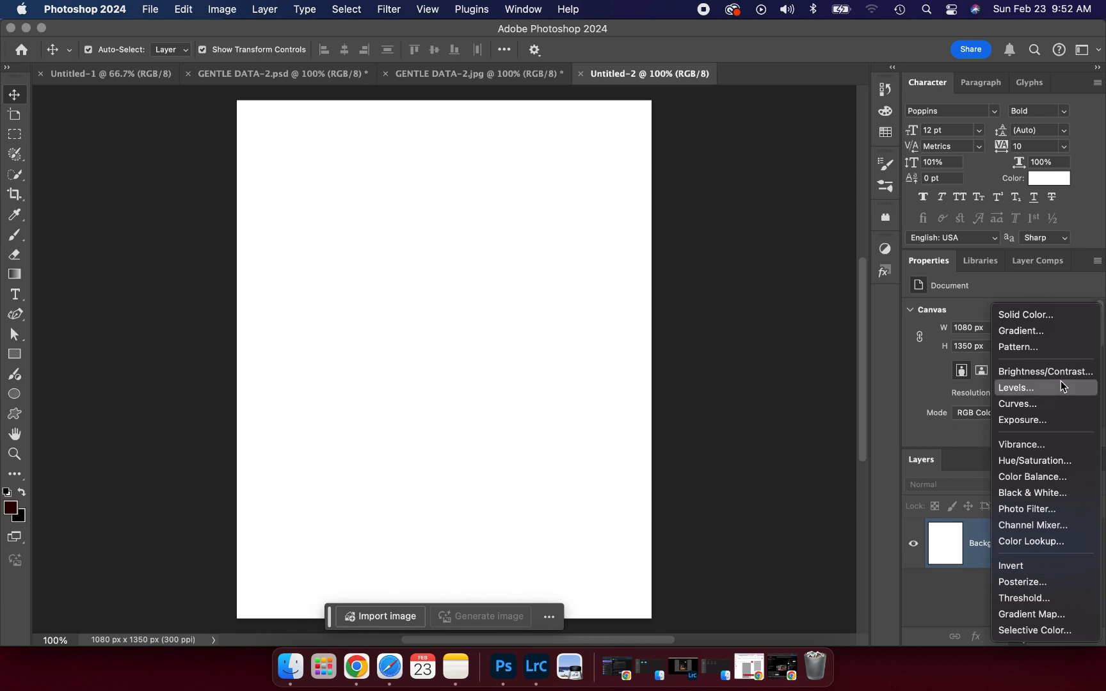
{"action": "left_click", "coordinate": [1017, 319]}
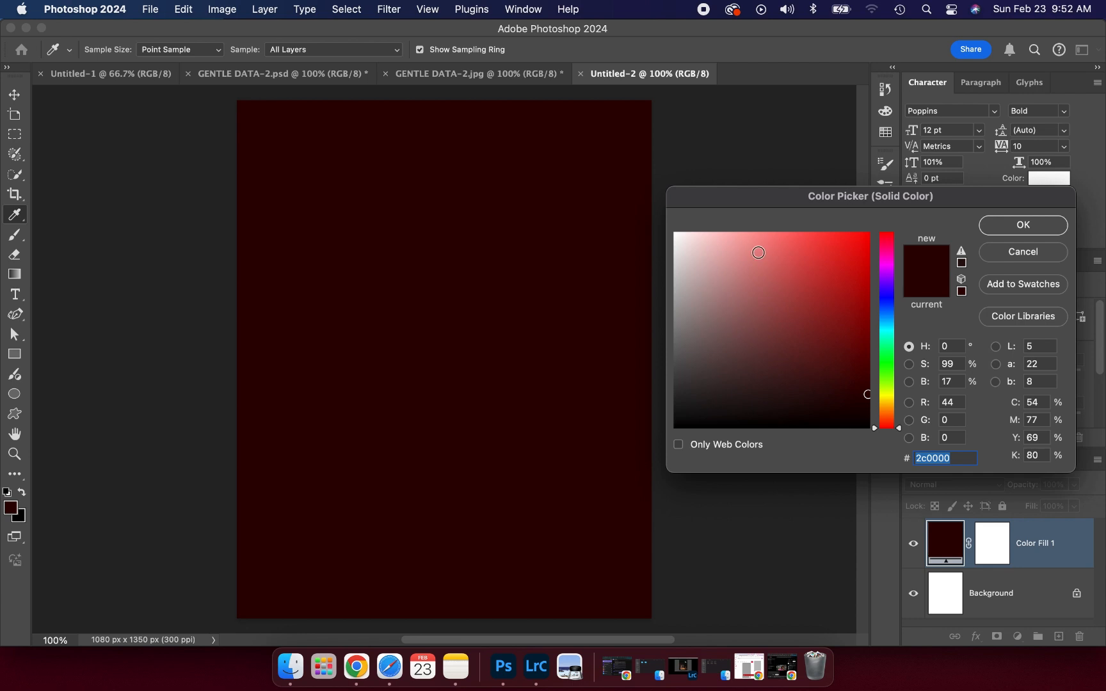
{"action": "left_click", "coordinate": [865, 375]}
{"action": "left_click", "coordinate": [864, 376]}
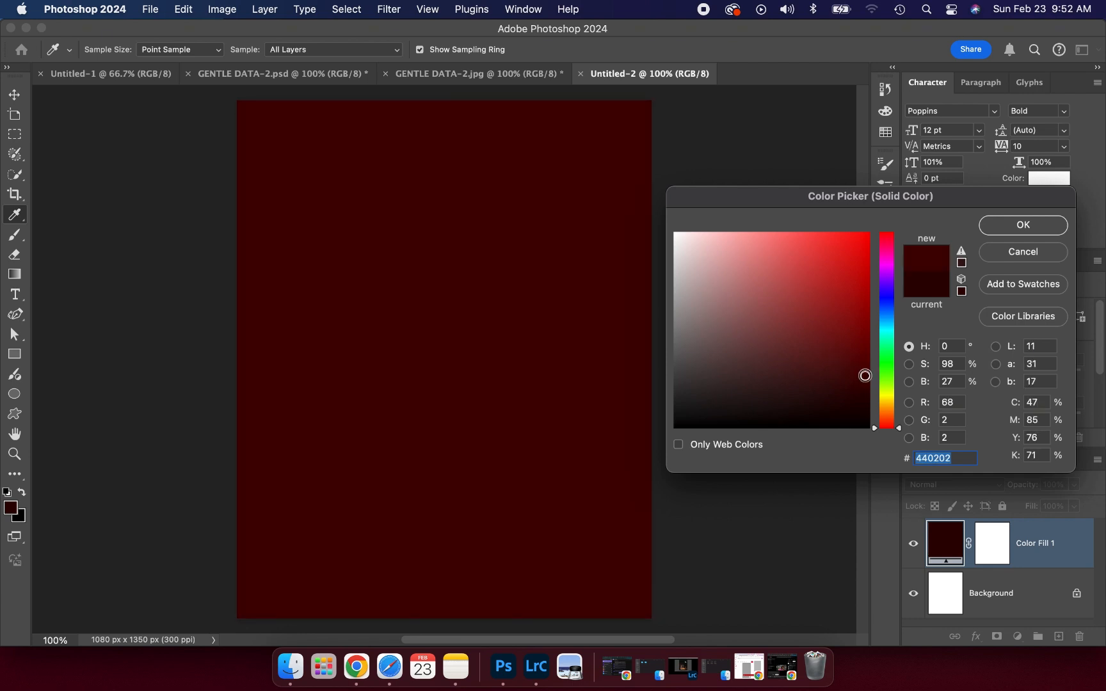
{"action": "left_click", "coordinate": [867, 382]}
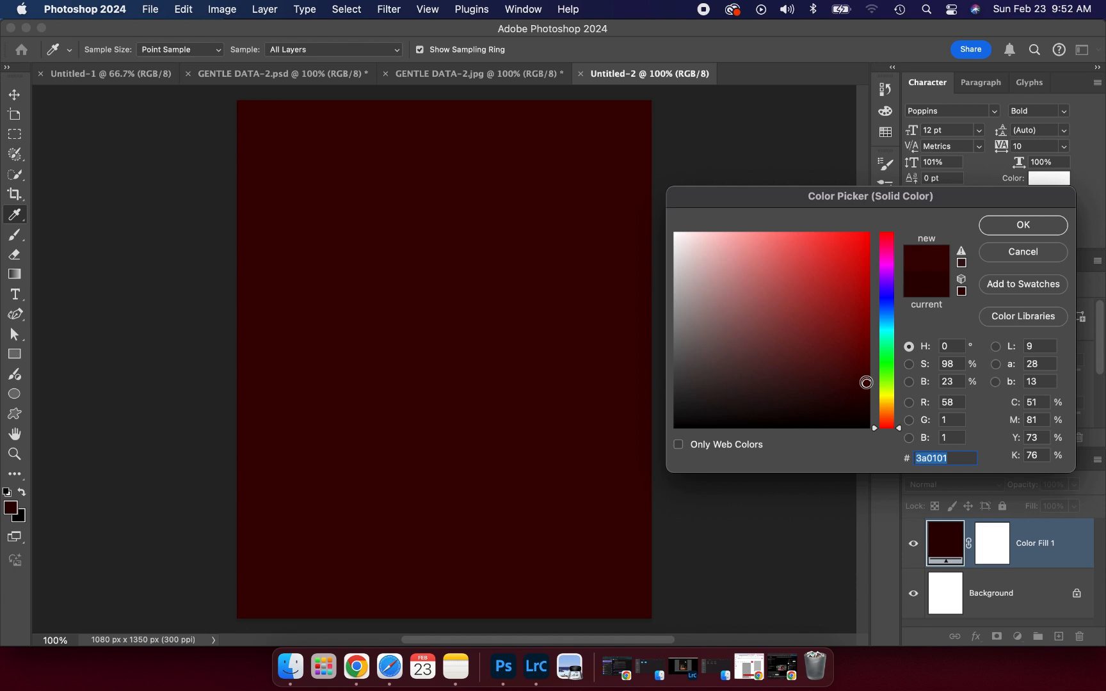
{"action": "left_click", "coordinate": [1027, 229]}
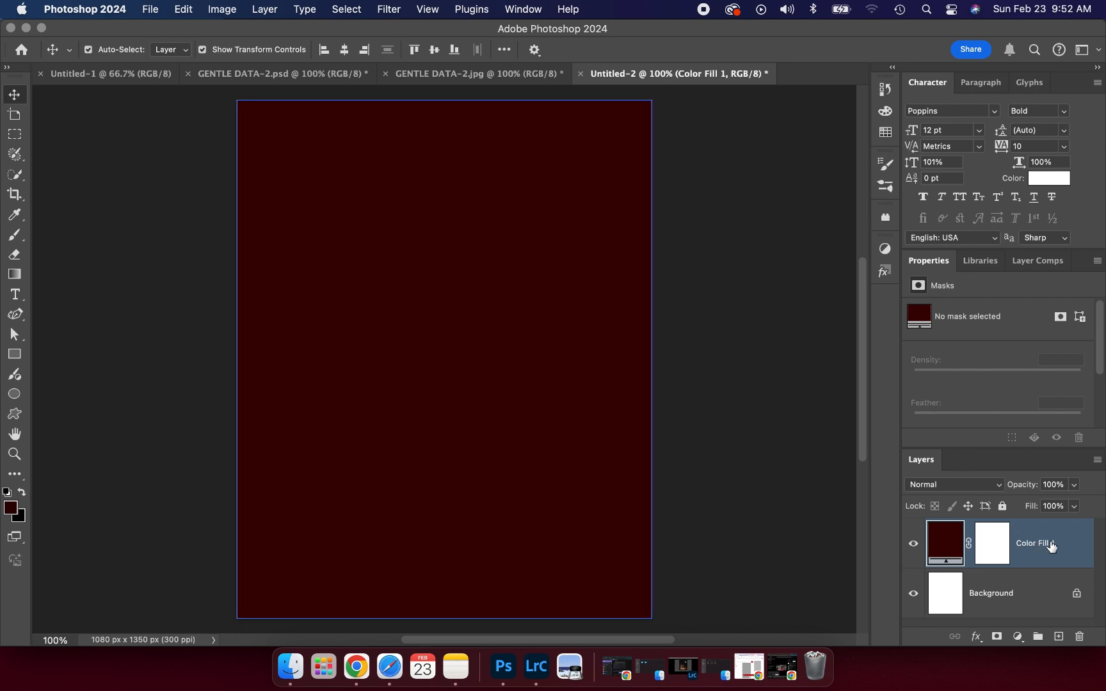
{"action": "left_click", "coordinate": [1007, 509]}
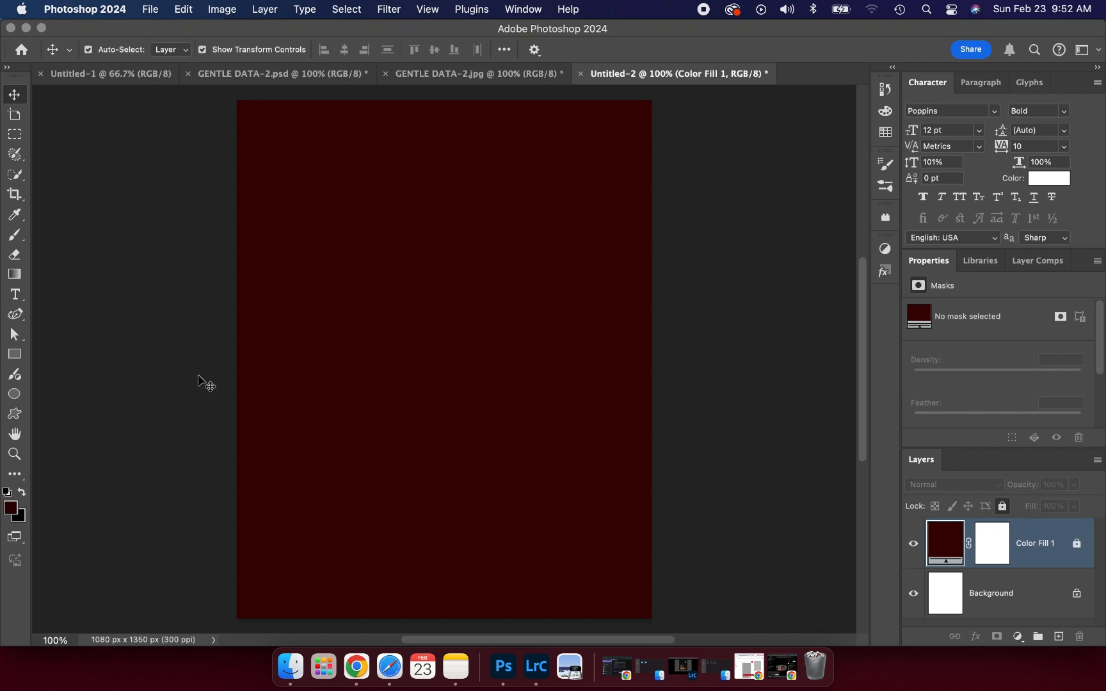
- Draw a 351 x 351 px bright red circle, Ellipse 1, on the canvas's left side
{"action": "left_click", "coordinate": [19, 398]}
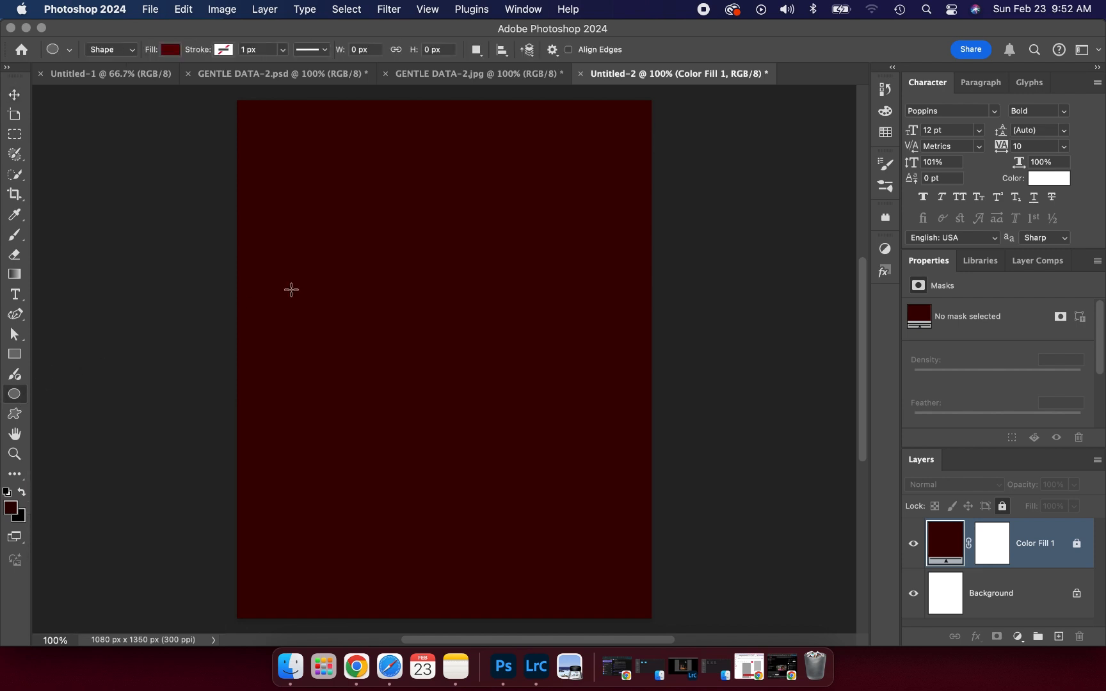
{"action": "left_click_drag", "start_coordinate": [292, 289], "coordinate": [427, 483]}
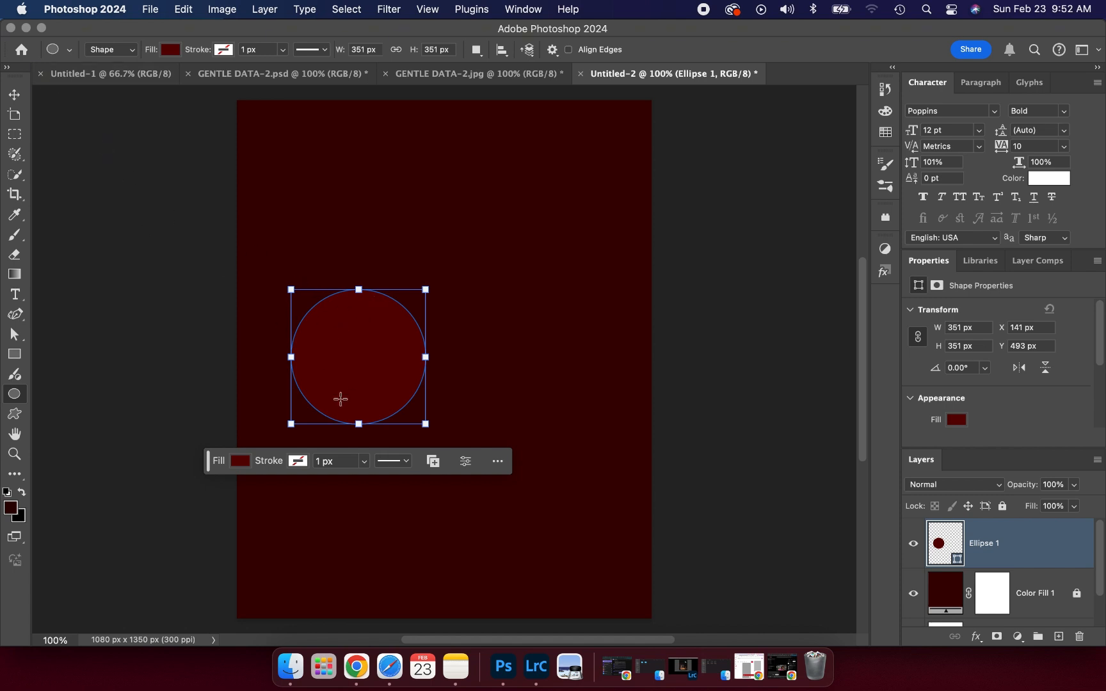
{"action": "left_click", "coordinate": [956, 420]}
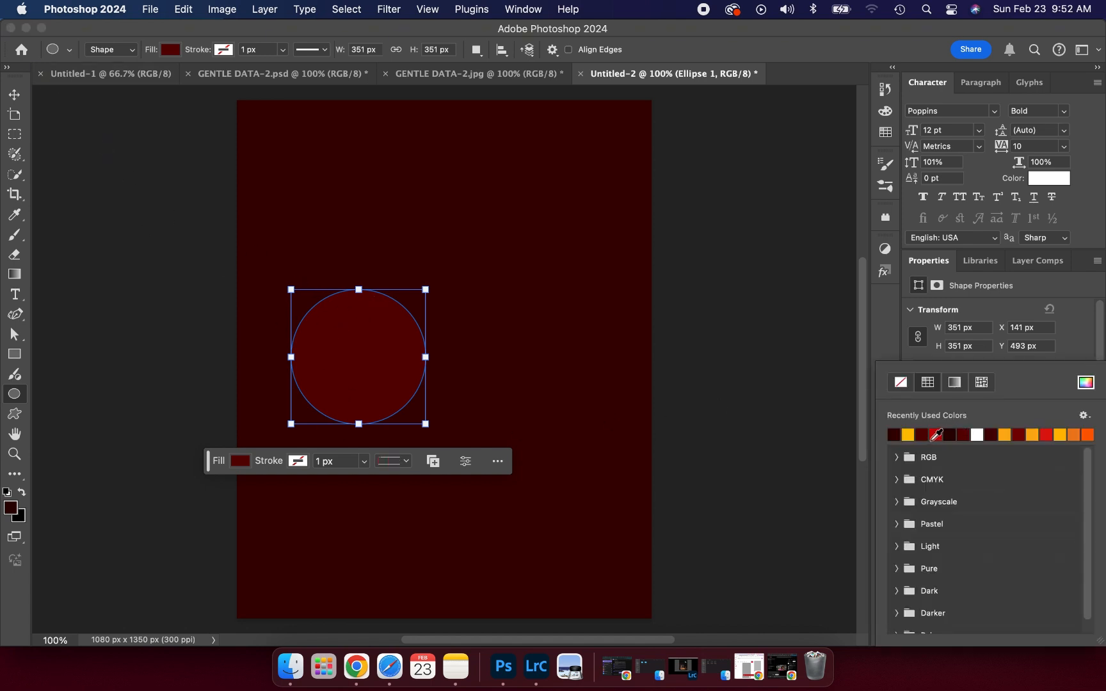
{"action": "left_click", "coordinate": [934, 439]}
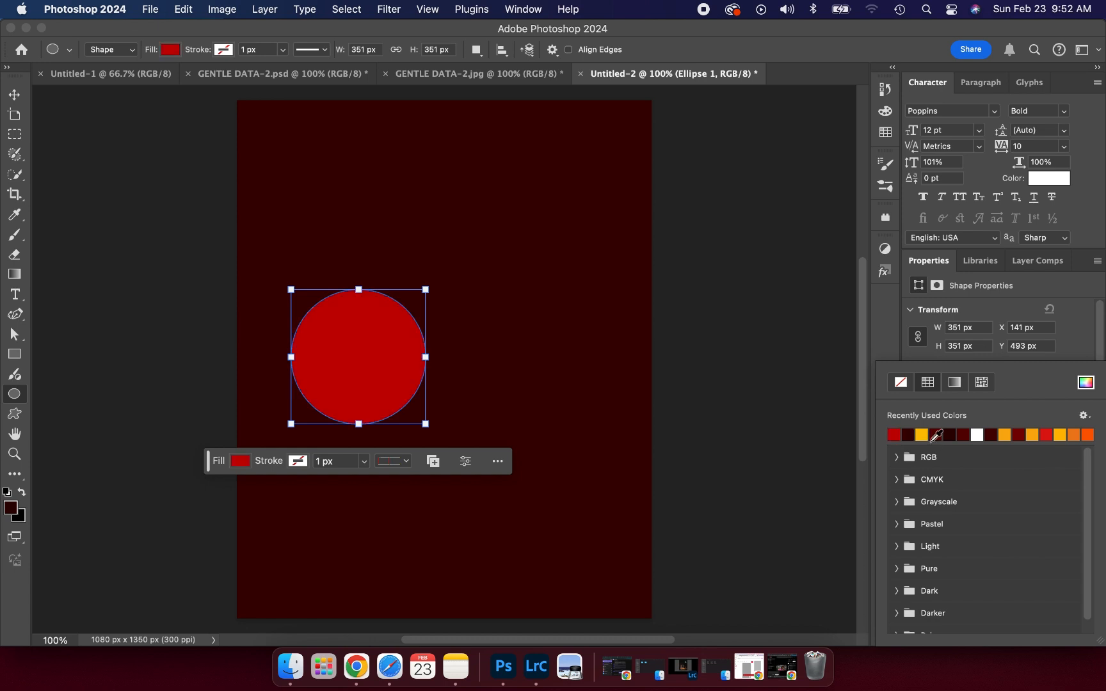
{"action": "left_click", "coordinate": [15, 94]}
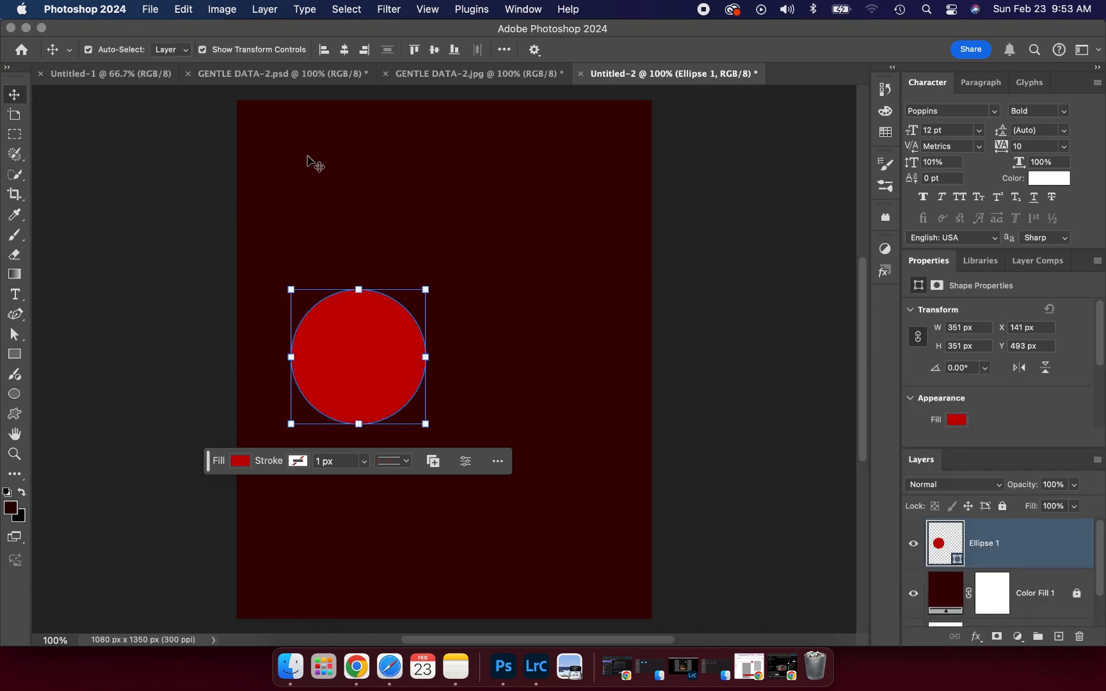
{"action": "left_click", "coordinate": [390, 9]}
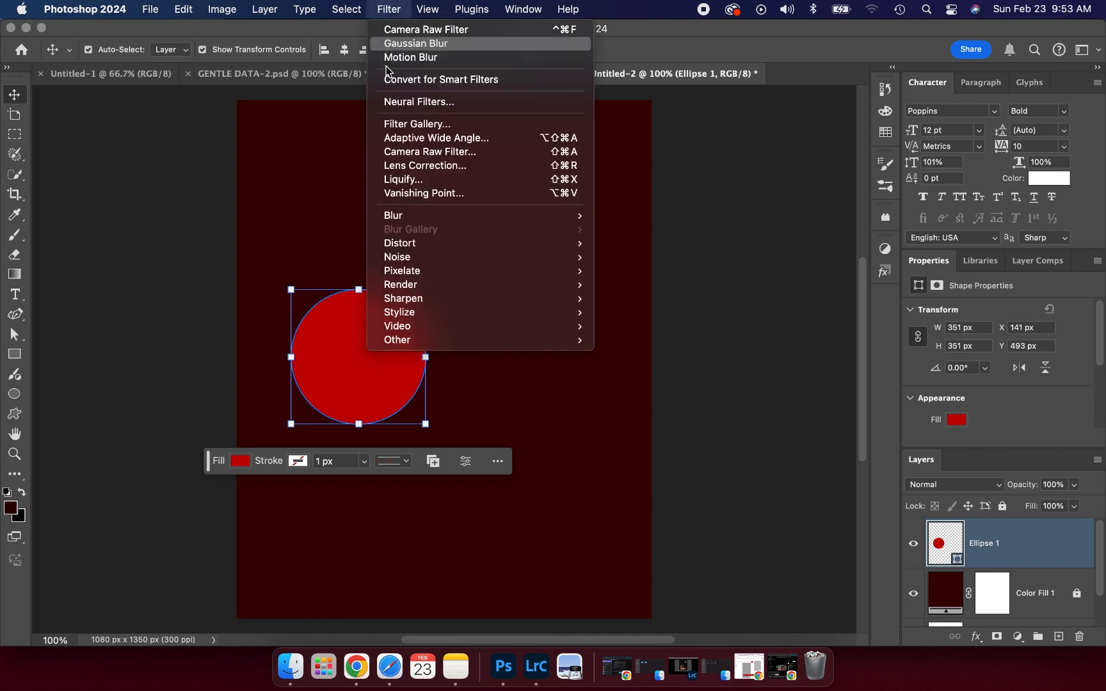
- Blur Ellipse 1 as a smart object with 88.4 px Gaussian Blur and move it top-left
{"action": "mouse_move", "coordinate": [415, 215]}
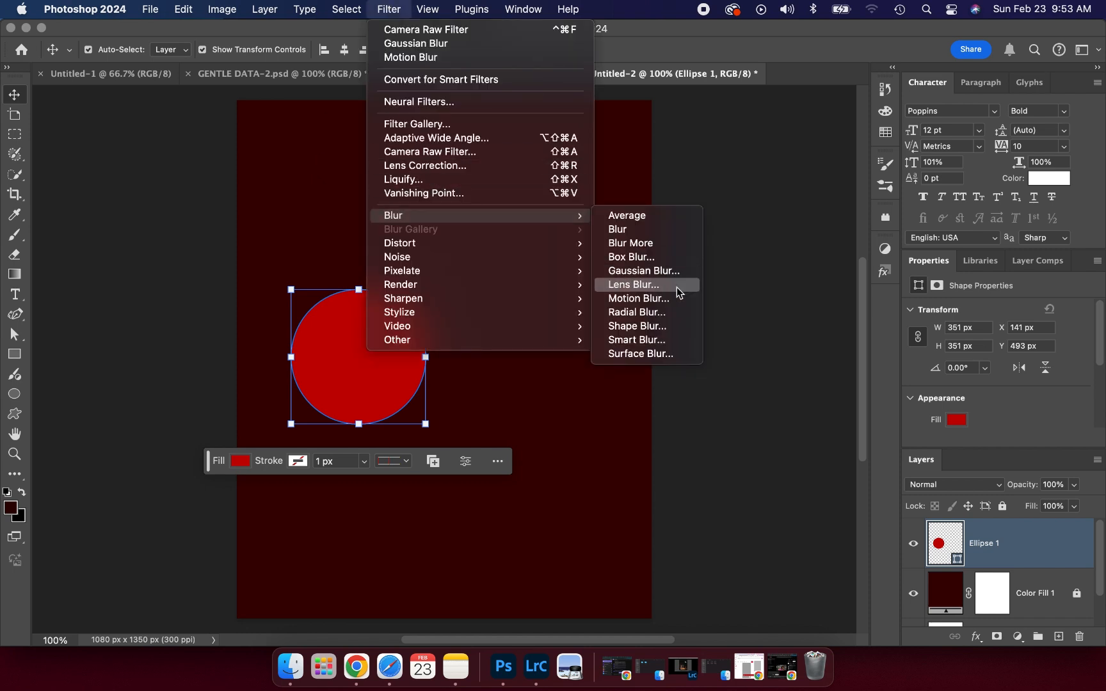
{"action": "left_click", "coordinate": [645, 271]}
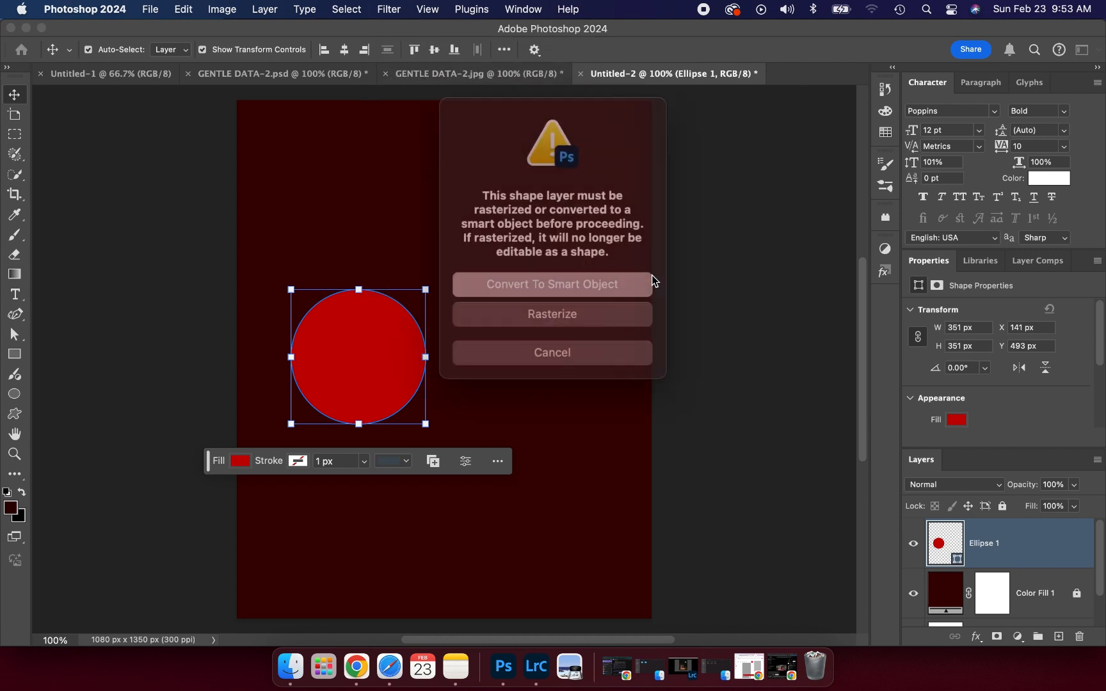
{"action": "left_click", "coordinate": [571, 282]}
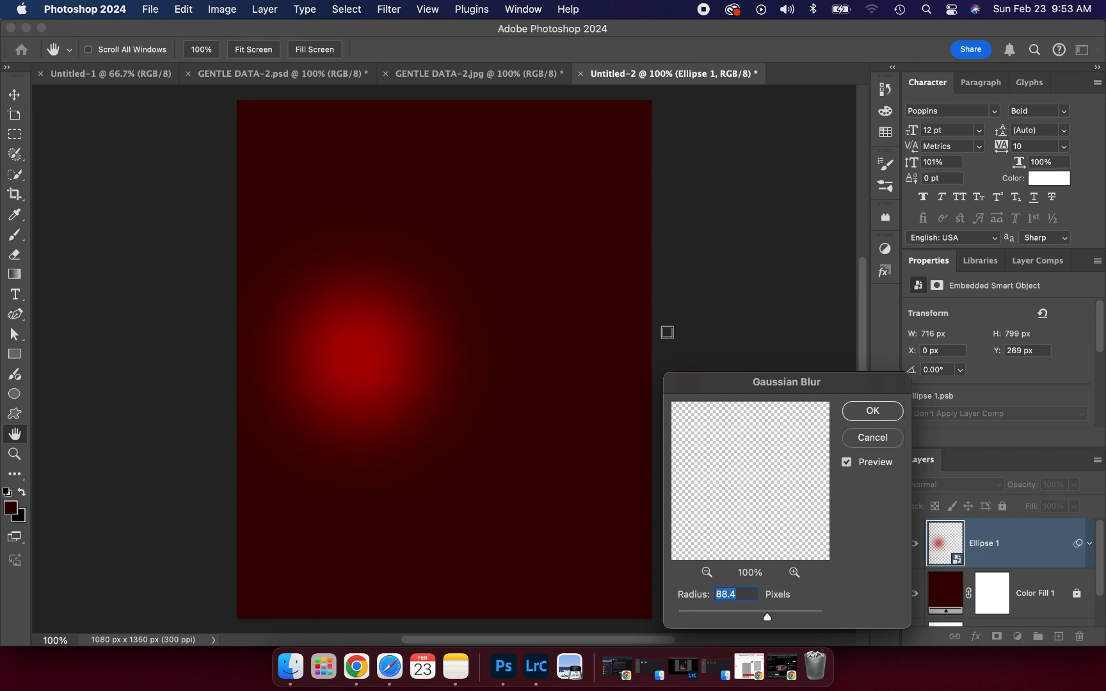
{"action": "left_click", "coordinate": [872, 412]}
{"action": "left_click_drag", "start_coordinate": [315, 370], "coordinate": [253, 180]}
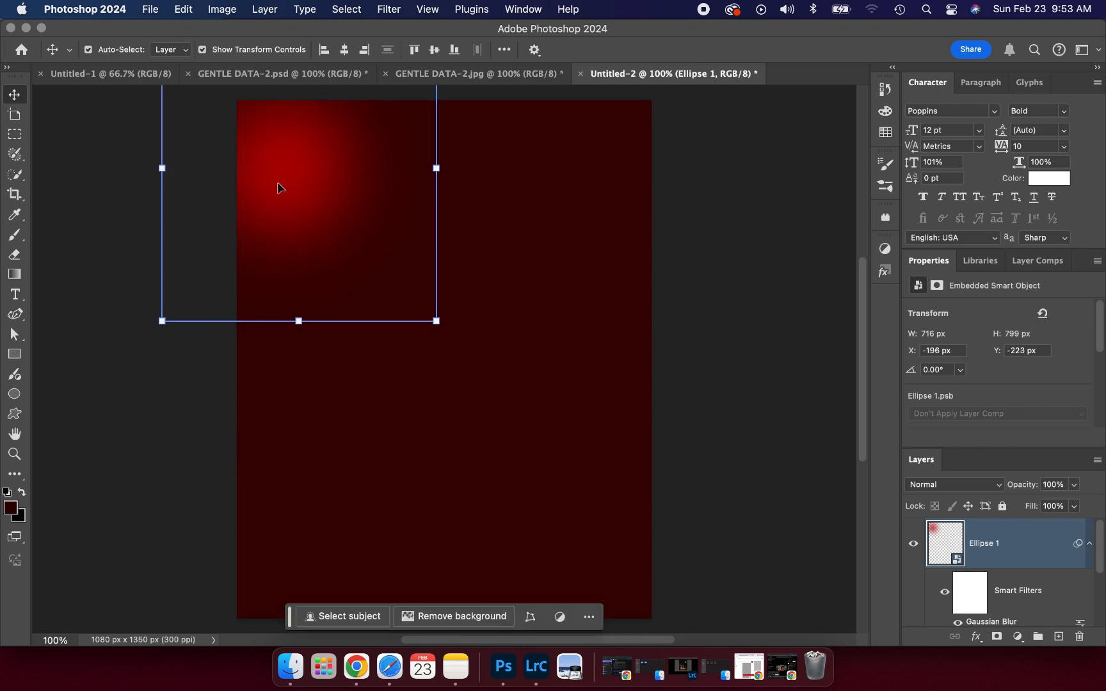
- Duplicate the red glow, rotate the copy, and place it in the top-right corner
{"action": "key", "text": "super+j"}
{"action": "left_click_drag", "start_coordinate": [507, 195], "coordinate": [593, 184]}
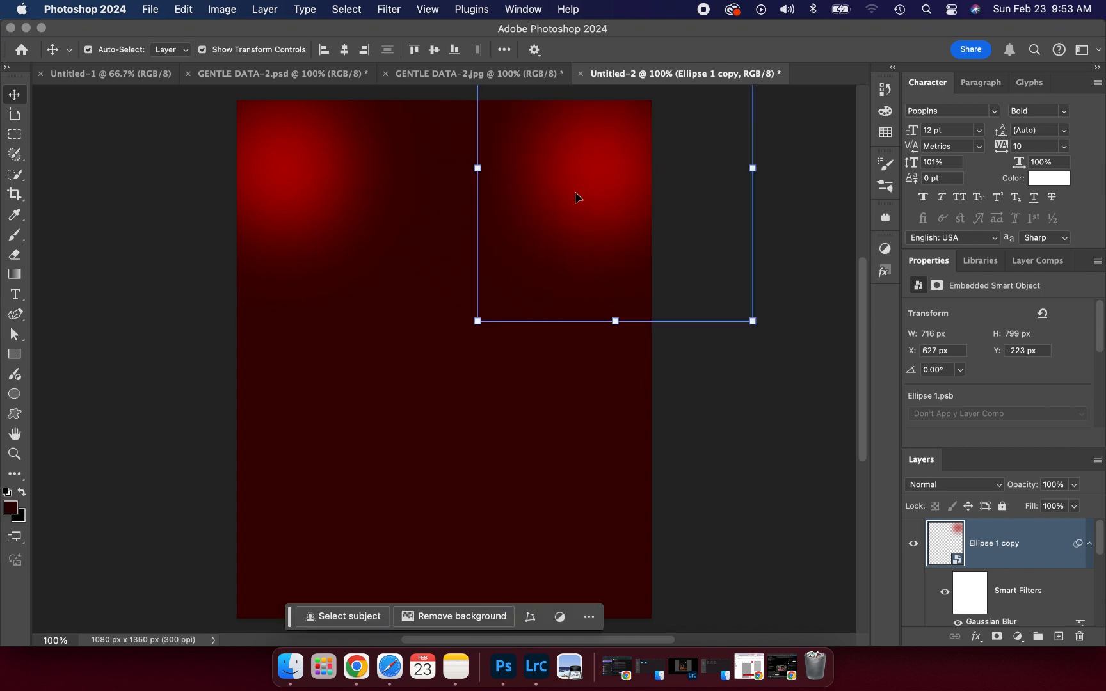
{"action": "left_click_drag", "start_coordinate": [563, 240], "coordinate": [482, 256]}
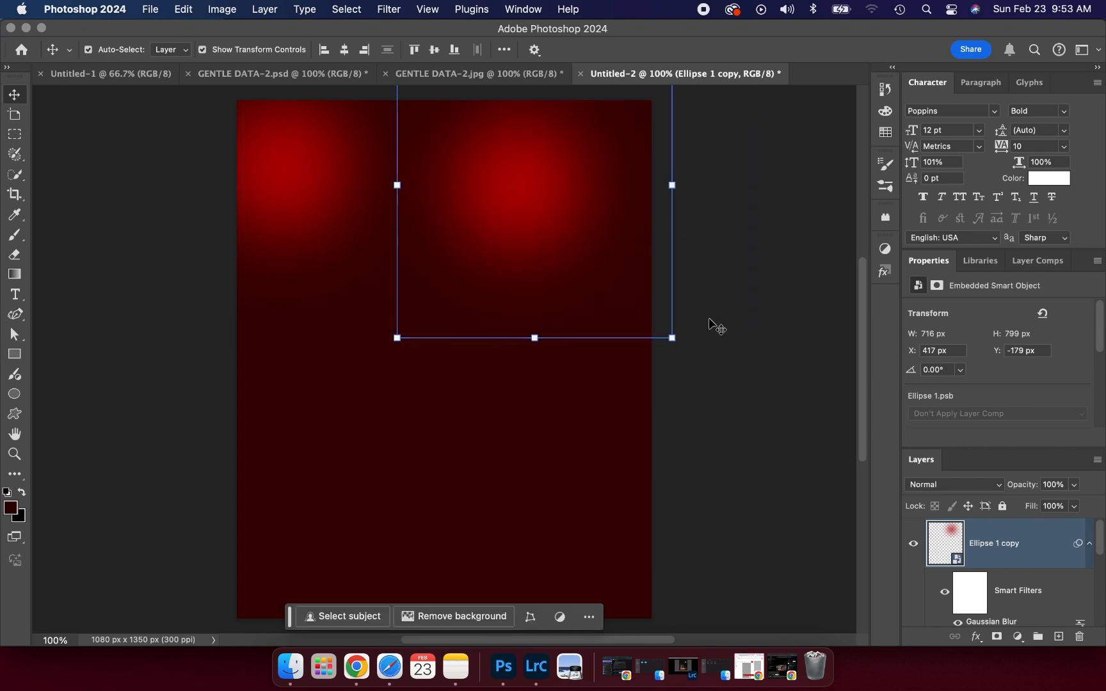
{"action": "left_click_drag", "start_coordinate": [686, 346], "coordinate": [451, 114]}
{"action": "left_click", "coordinate": [754, 50]}
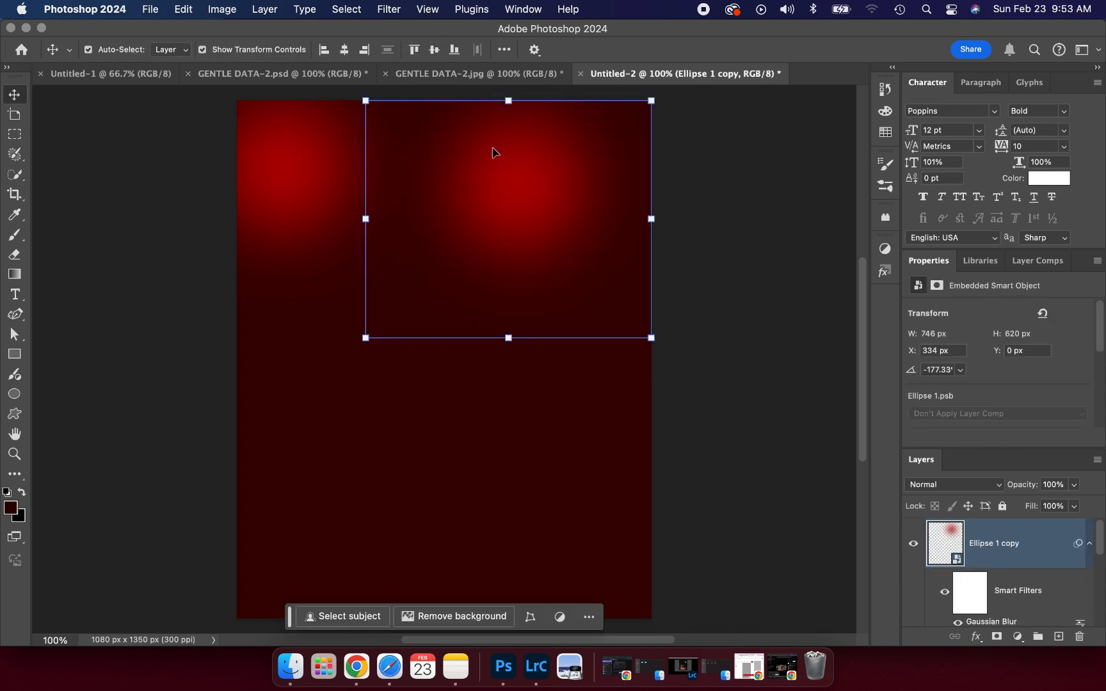
{"action": "left_click_drag", "start_coordinate": [536, 192], "coordinate": [627, 177]}
{"action": "left_click", "coordinate": [746, 354]}
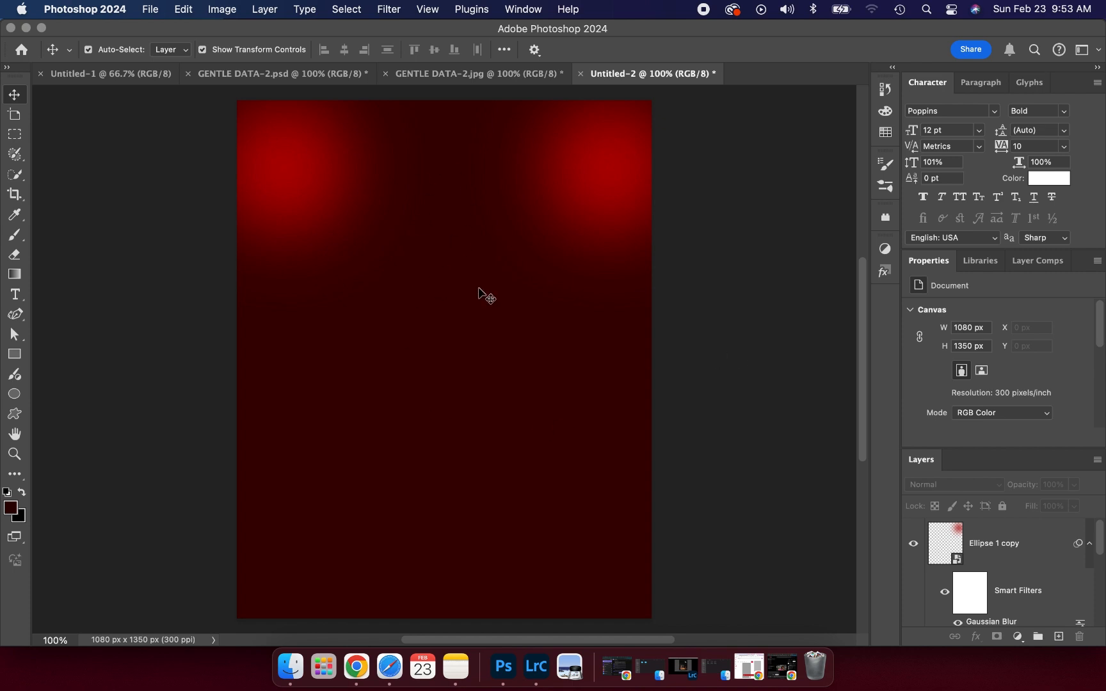
- Draw a red rectangle across the lower canvas with 150 px rounded corners
{"action": "left_click", "coordinate": [18, 358]}
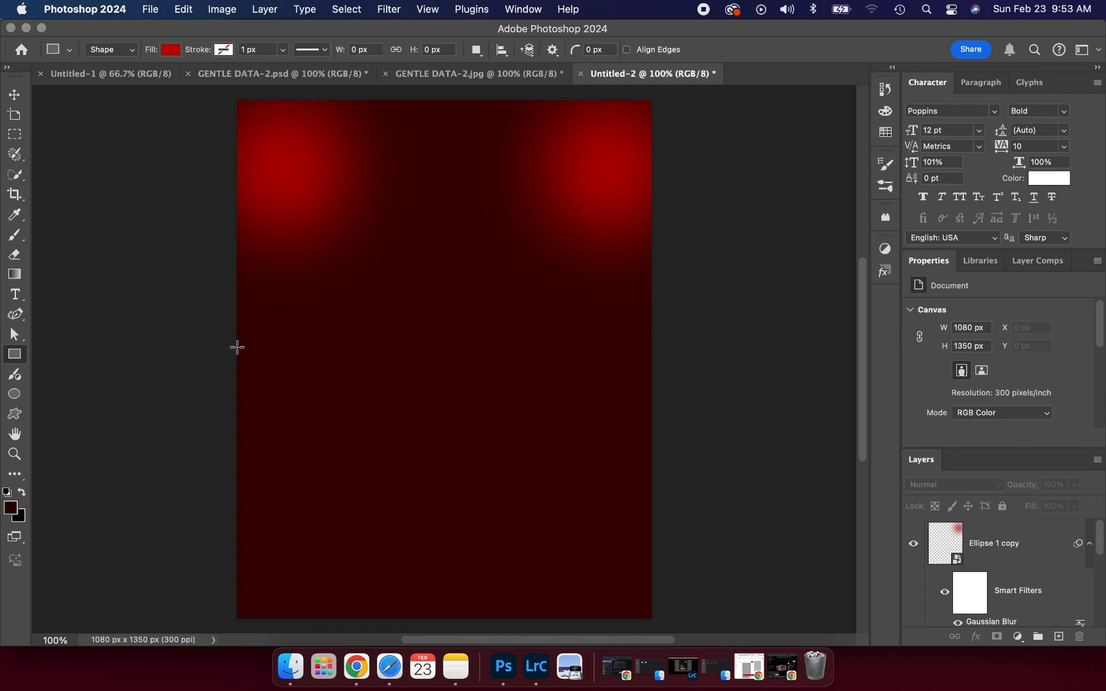
{"action": "left_click_drag", "start_coordinate": [237, 347], "coordinate": [652, 616]}
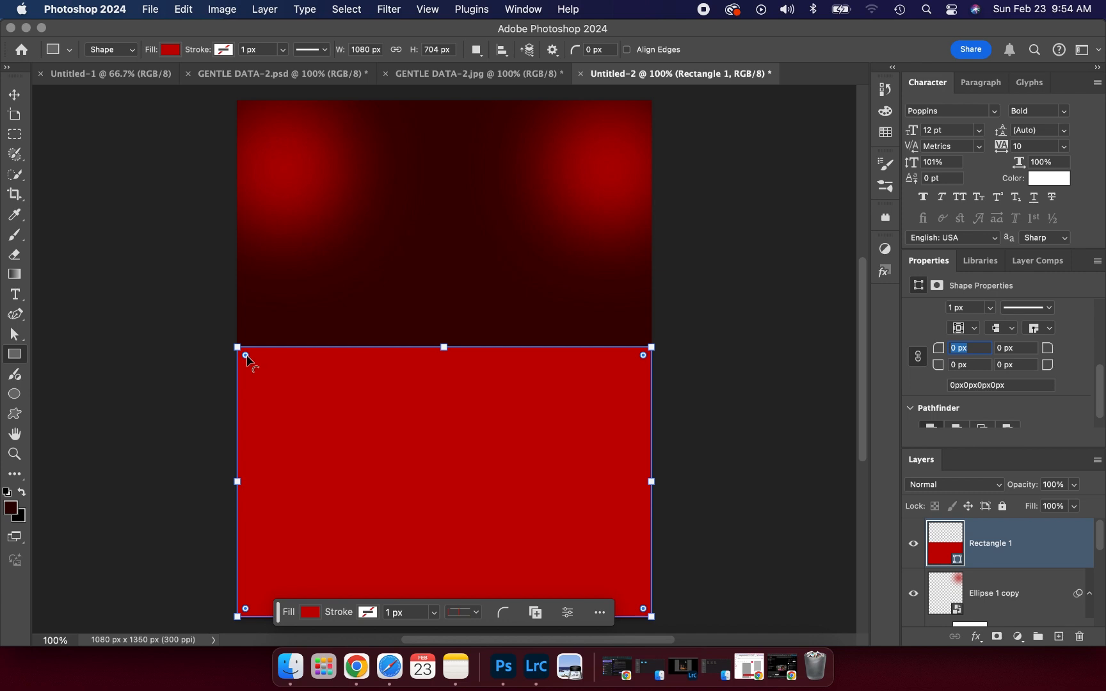
{"action": "left_click_drag", "start_coordinate": [246, 356], "coordinate": [261, 389]}
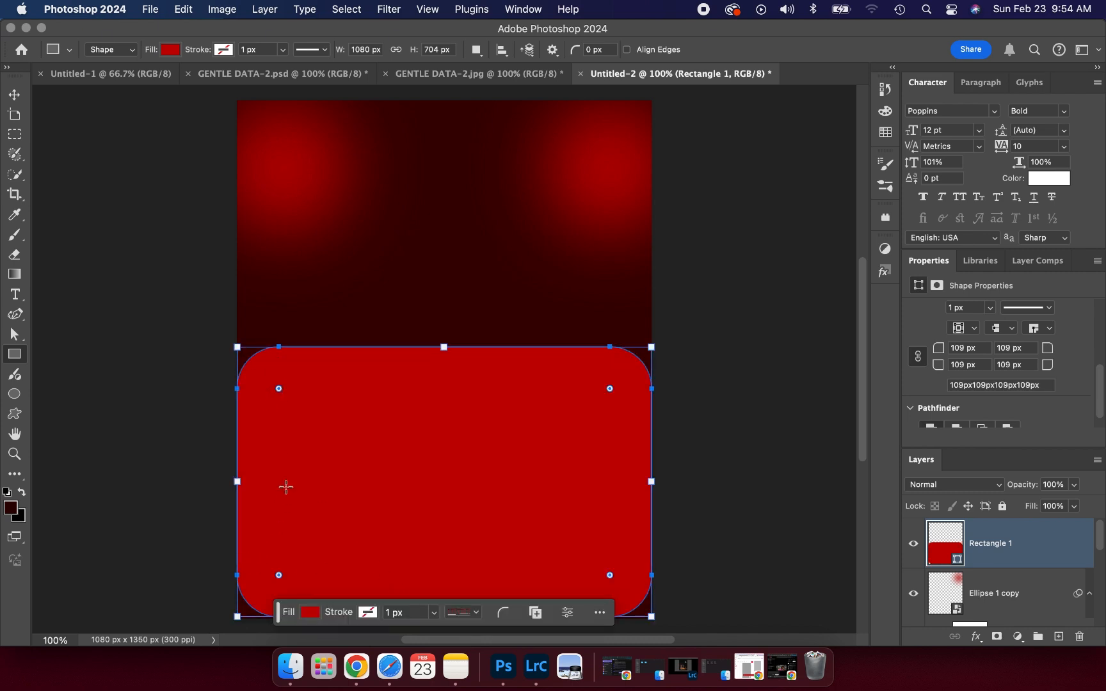
{"action": "left_click_drag", "start_coordinate": [279, 388], "coordinate": [286, 404]}
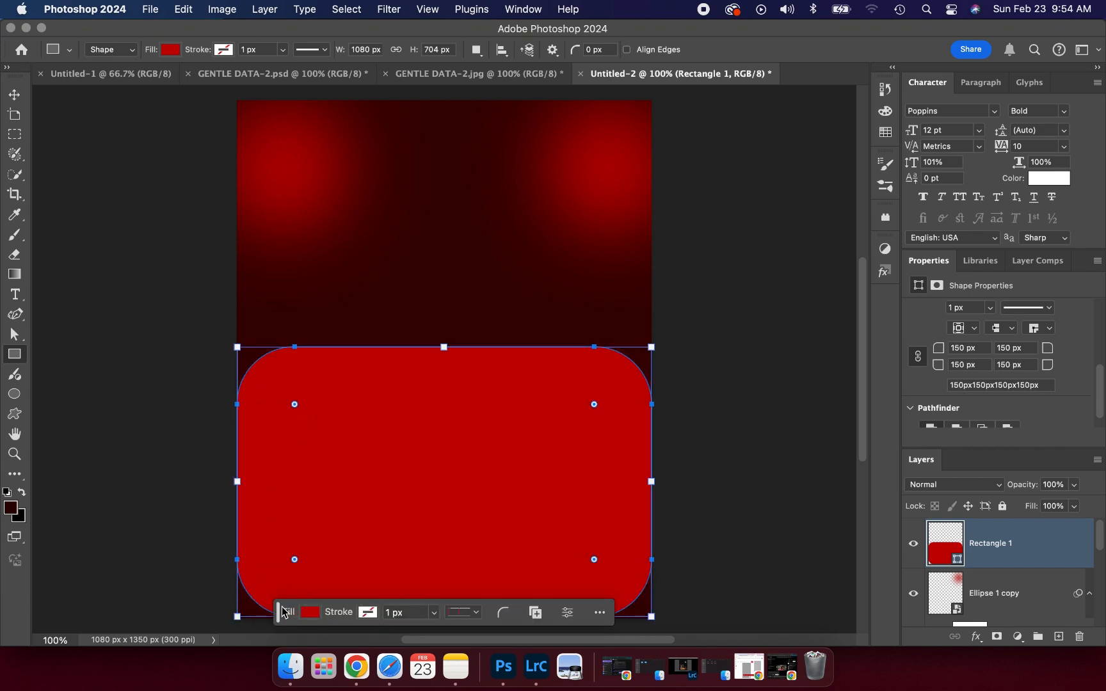
- Stretch Rectangle 1 down to the canvas bottom, about 922 px tall
{"action": "mouse_move", "coordinate": [283, 612]}
{"action": "left_mouse_down"}
{"action": "mouse_move", "coordinate": [467, 235]}
{"action": "mouse_move", "coordinate": [545, 162]}
{"action": "left_mouse_up"}
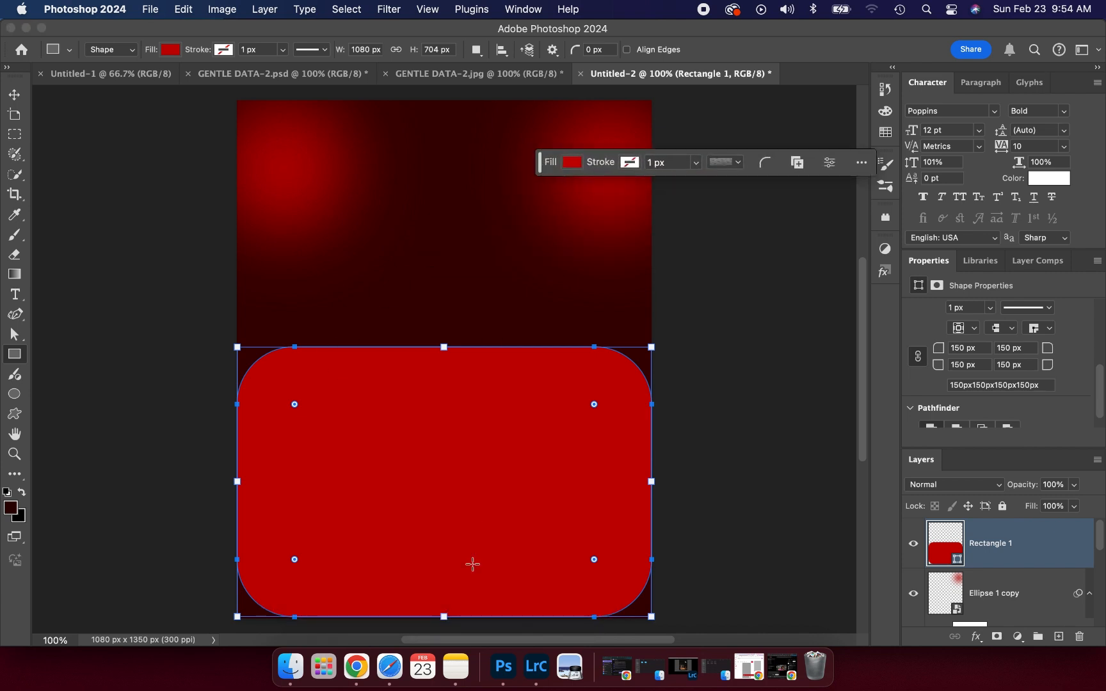
{"action": "mouse_move", "coordinate": [443, 616]}
{"action": "left_mouse_down"}
{"action": "mouse_move", "coordinate": [441, 647]}
{"action": "mouse_move", "coordinate": [444, 608]}
{"action": "mouse_move", "coordinate": [442, 624]}
{"action": "left_mouse_up"}
{"action": "scroll", "coordinate": [418, 292], "scroll_direction": "up", "scroll_amount": 2}
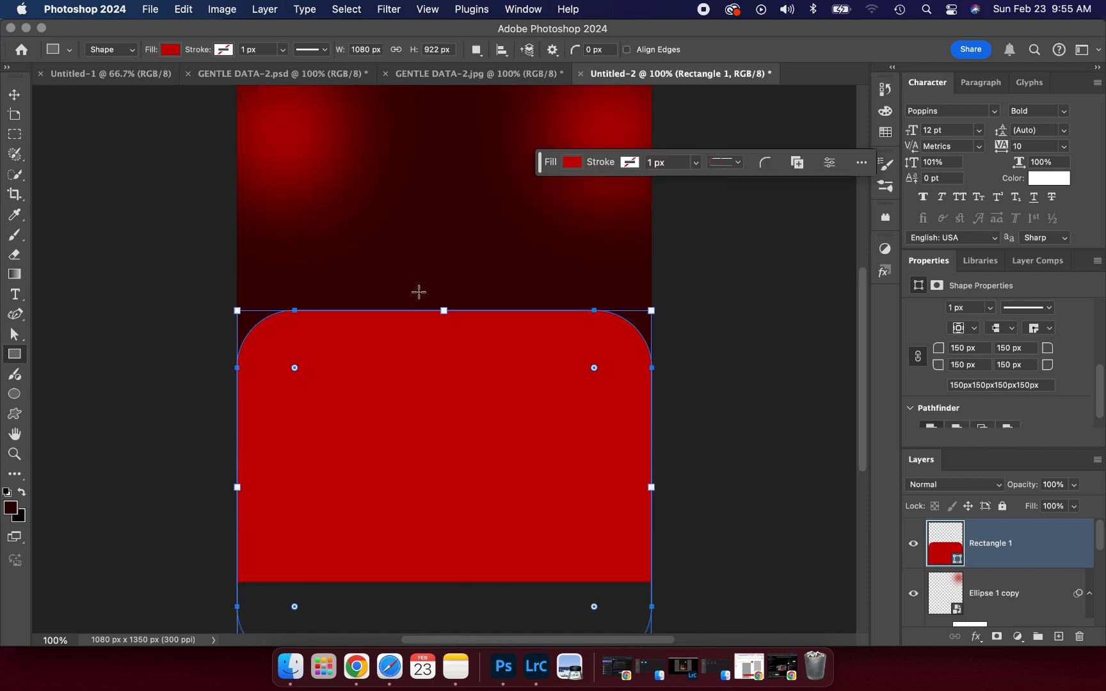
{"action": "scroll", "coordinate": [419, 292], "scroll_direction": "up", "scroll_amount": 2}
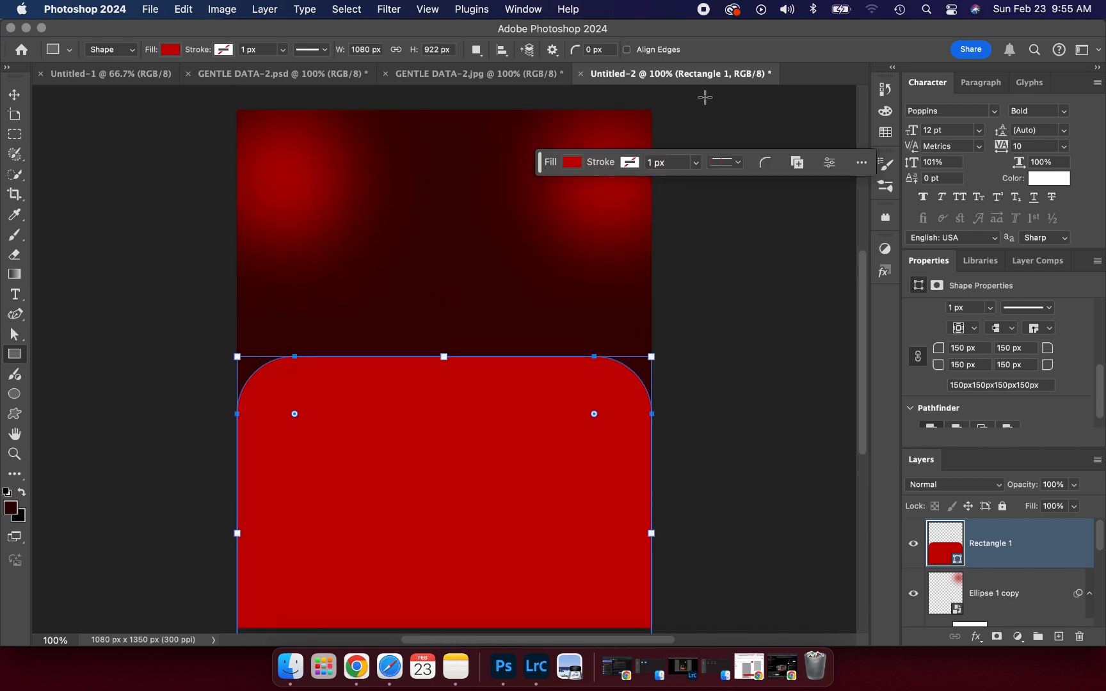
{"action": "left_click", "coordinate": [21, 97]}
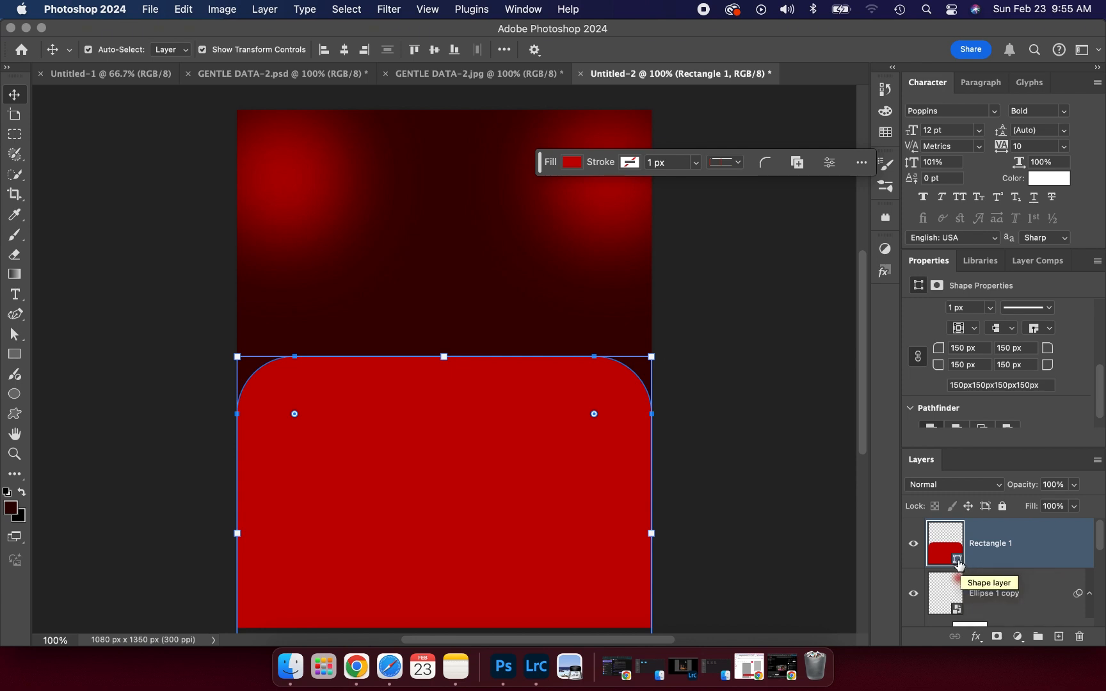
- Change Rectangle 1's fill from bright red to white (ffffff)
{"action": "double_click", "coordinate": [958, 560]}
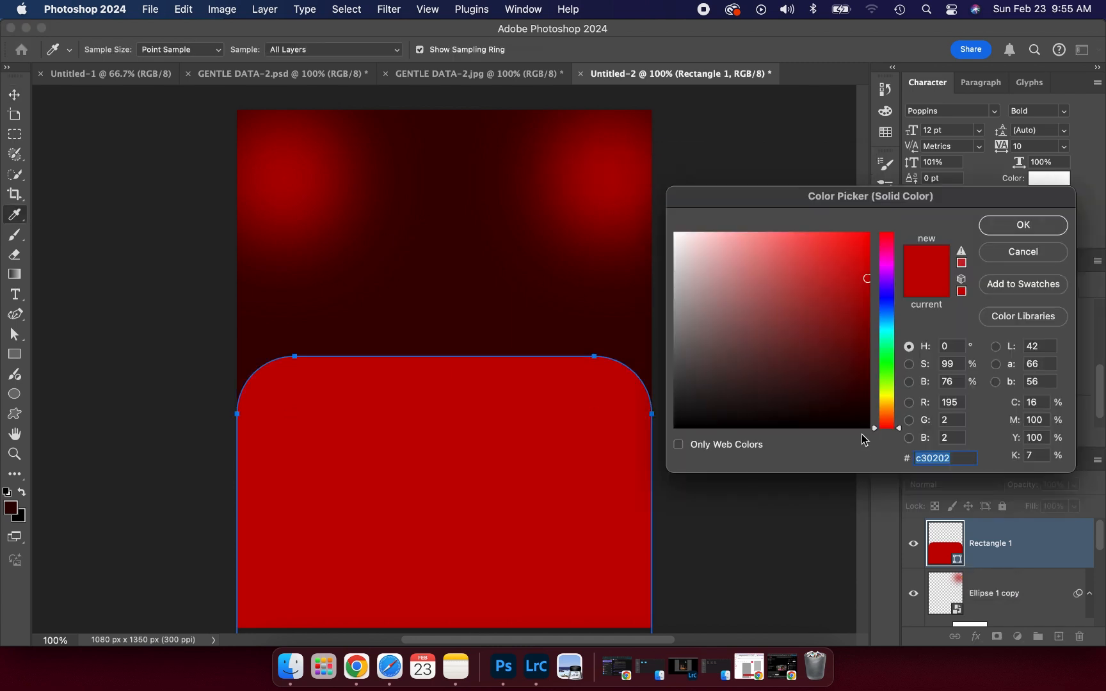
{"action": "left_click_drag", "start_coordinate": [763, 328], "coordinate": [620, 200]}
{"action": "left_click", "coordinate": [1024, 225]}
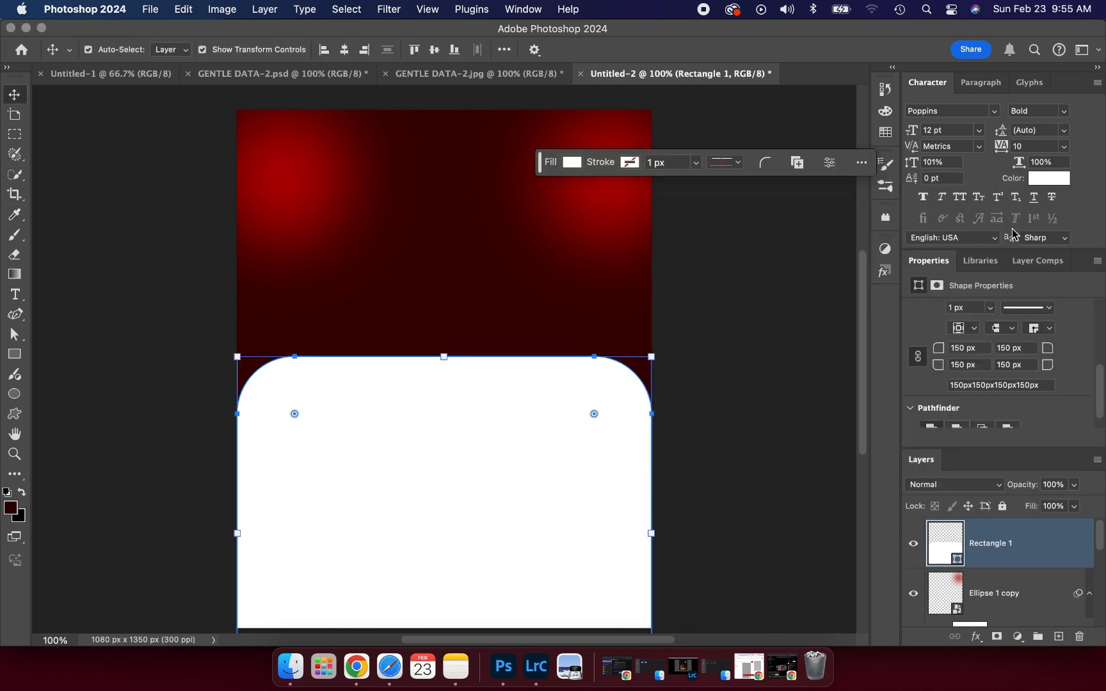
{"action": "left_click", "coordinate": [788, 279]}
{"action": "scroll", "coordinate": [679, 376], "scroll_direction": "down", "scroll_amount": 2}
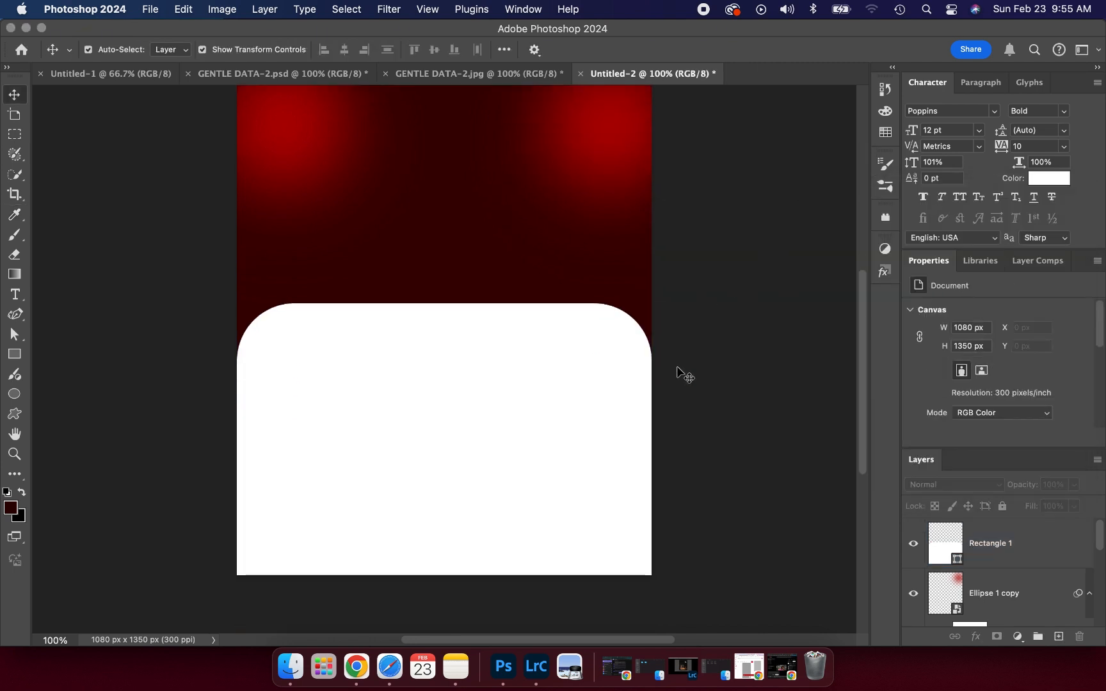
{"action": "scroll", "coordinate": [679, 370], "scroll_direction": "up", "scroll_amount": 1}
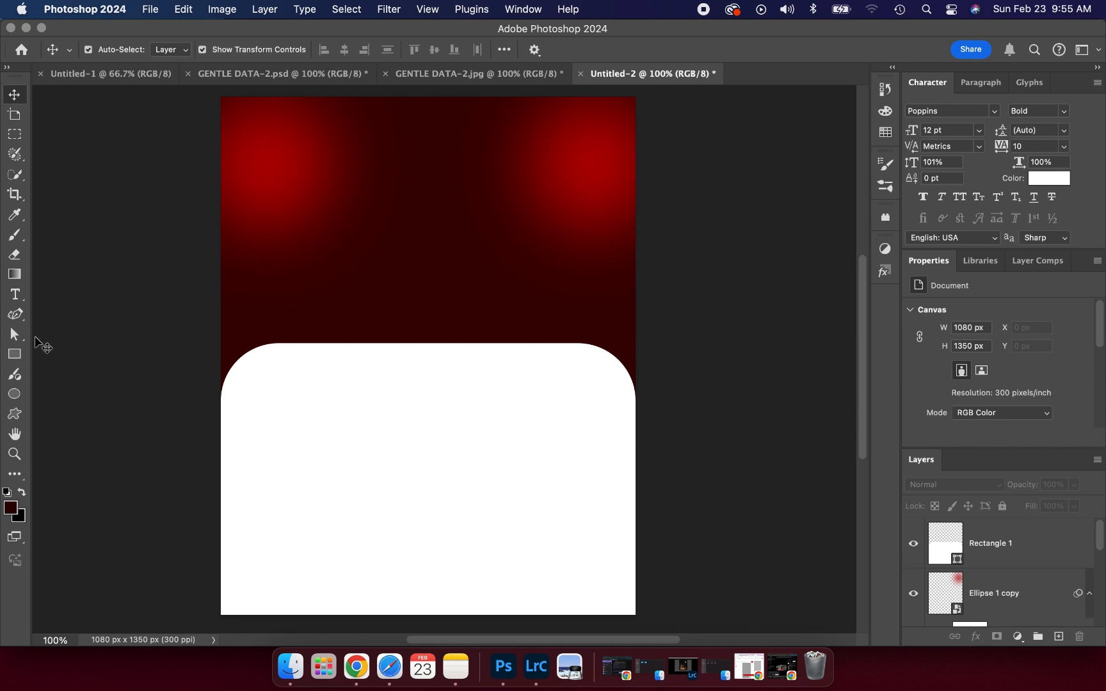
{"action": "left_click", "coordinate": [14, 354]}
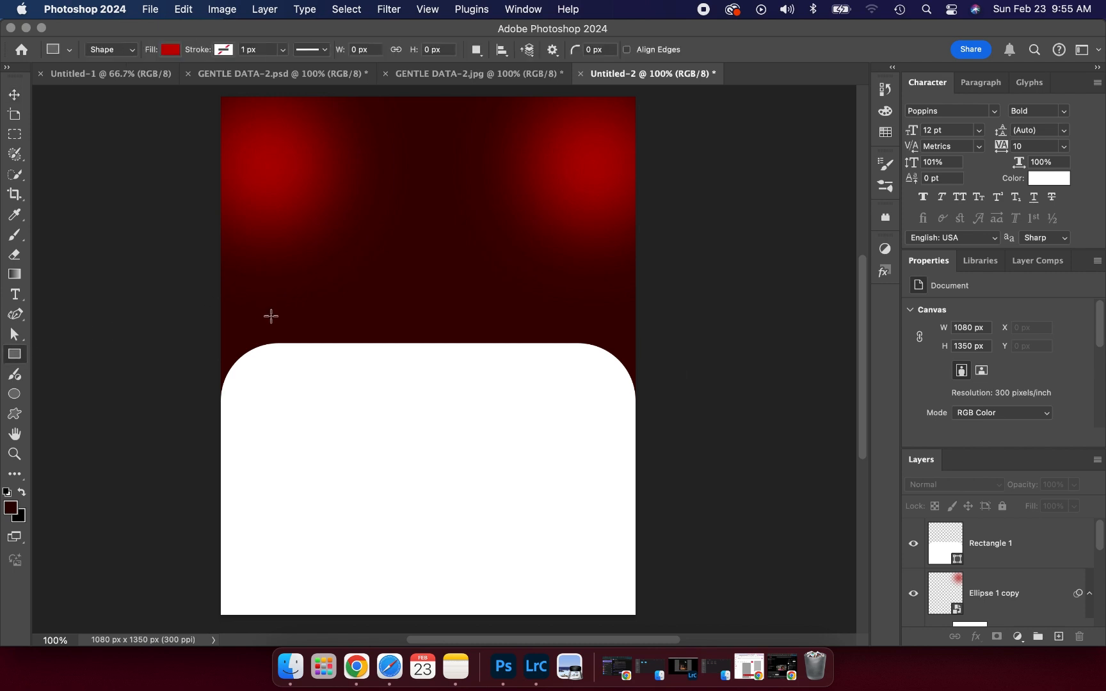
- Draw a new red rectangle over the white panel and round all its corners
{"action": "mouse_move", "coordinate": [267, 315]}
{"action": "left_mouse_down"}
{"action": "mouse_move", "coordinate": [504, 389]}
{"action": "mouse_move", "coordinate": [564, 441]}
{"action": "mouse_move", "coordinate": [573, 509]}
{"action": "mouse_move", "coordinate": [591, 518]}
{"action": "left_mouse_up"}
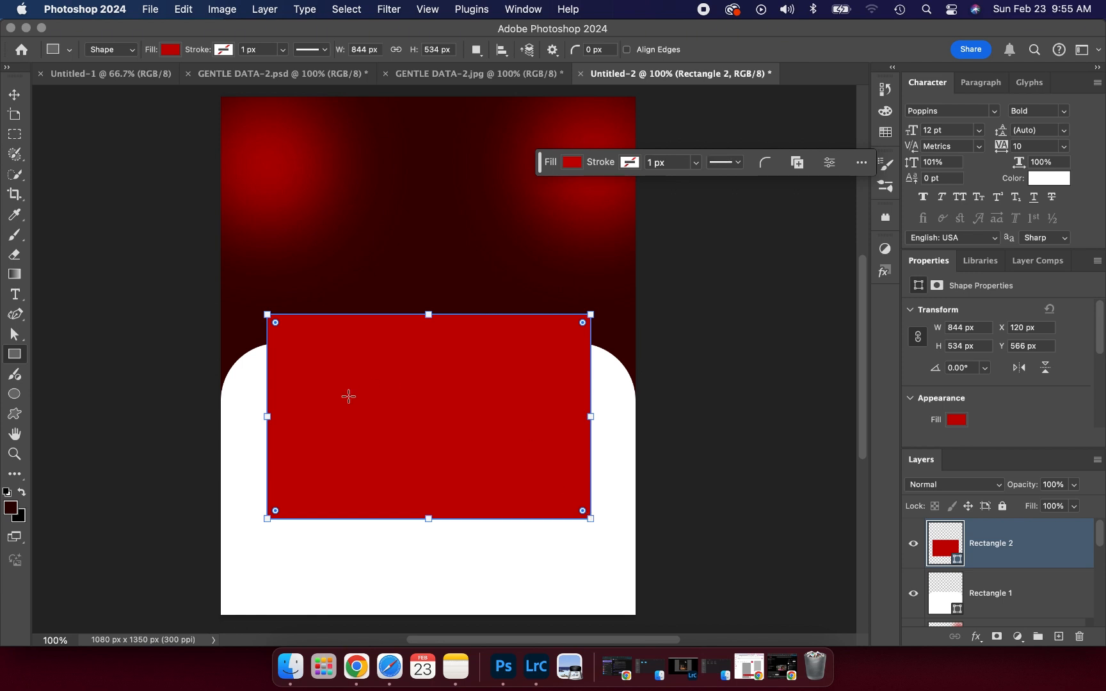
{"action": "left_click", "coordinate": [275, 324]}
{"action": "left_click_drag", "start_coordinate": [276, 324], "coordinate": [285, 337]}
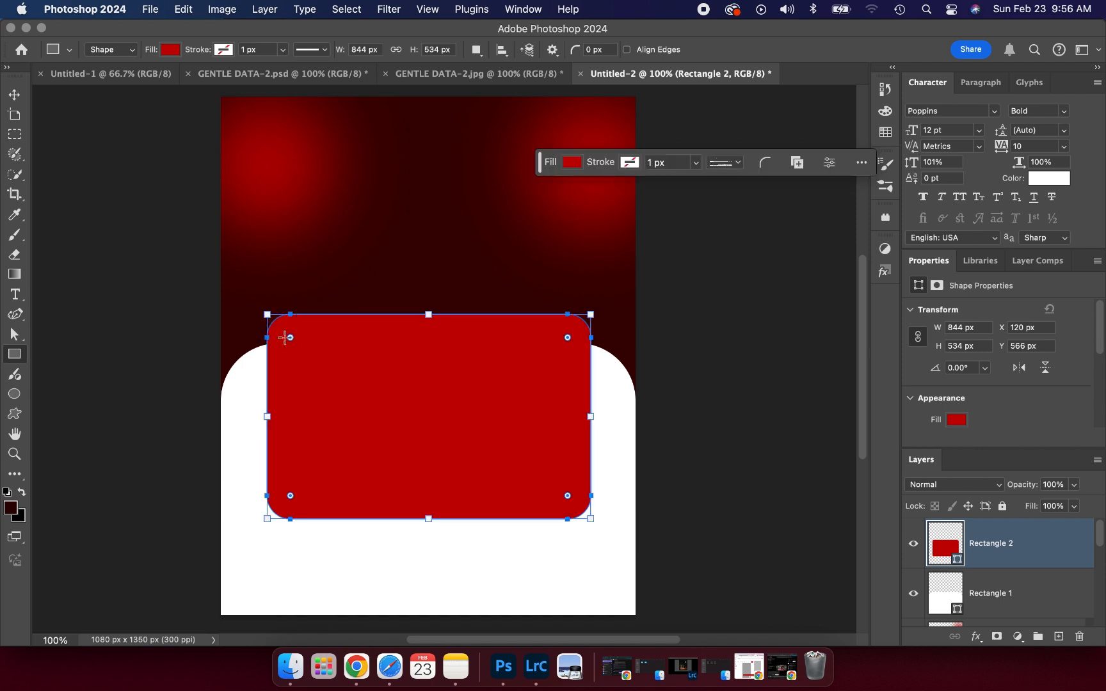
- Centre Rectangle 2 horizontally and scale it to about 904 x 572 px
{"action": "left_click", "coordinate": [15, 95]}
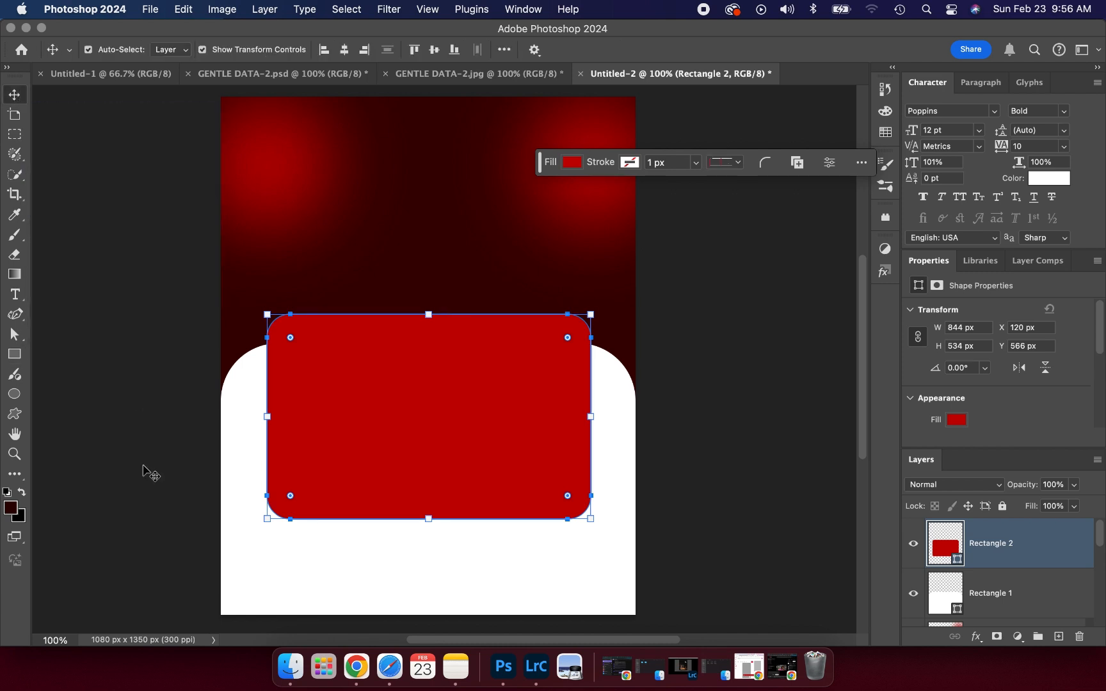
{"action": "left_click", "coordinate": [344, 51]}
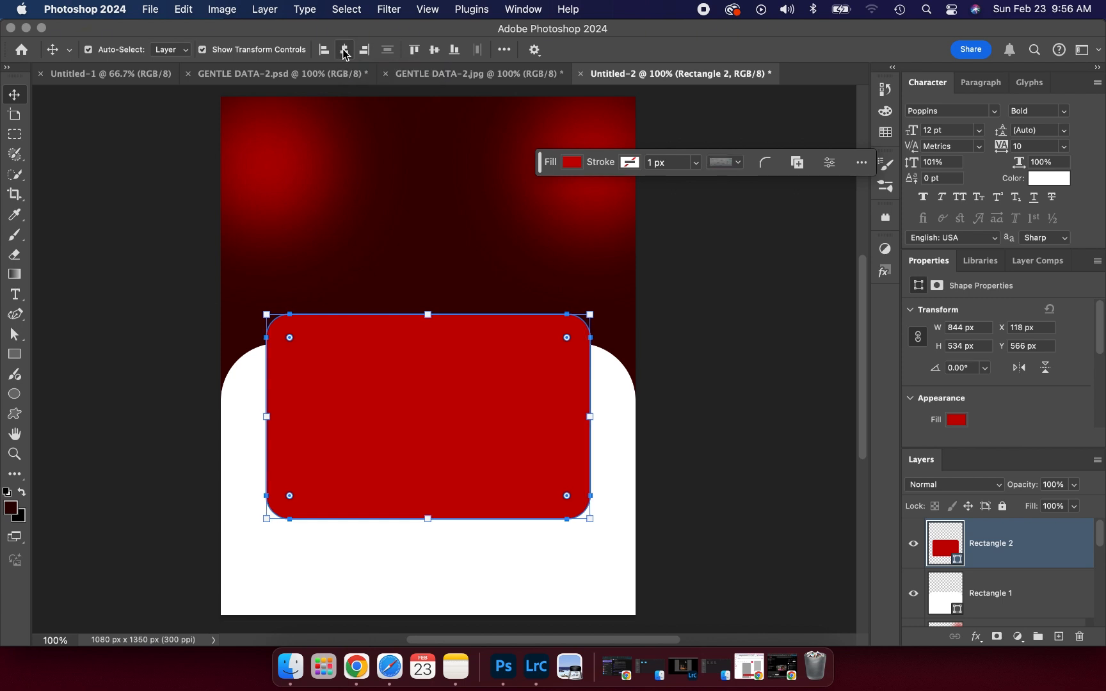
{"action": "left_click_drag", "start_coordinate": [428, 315], "coordinate": [424, 360]}
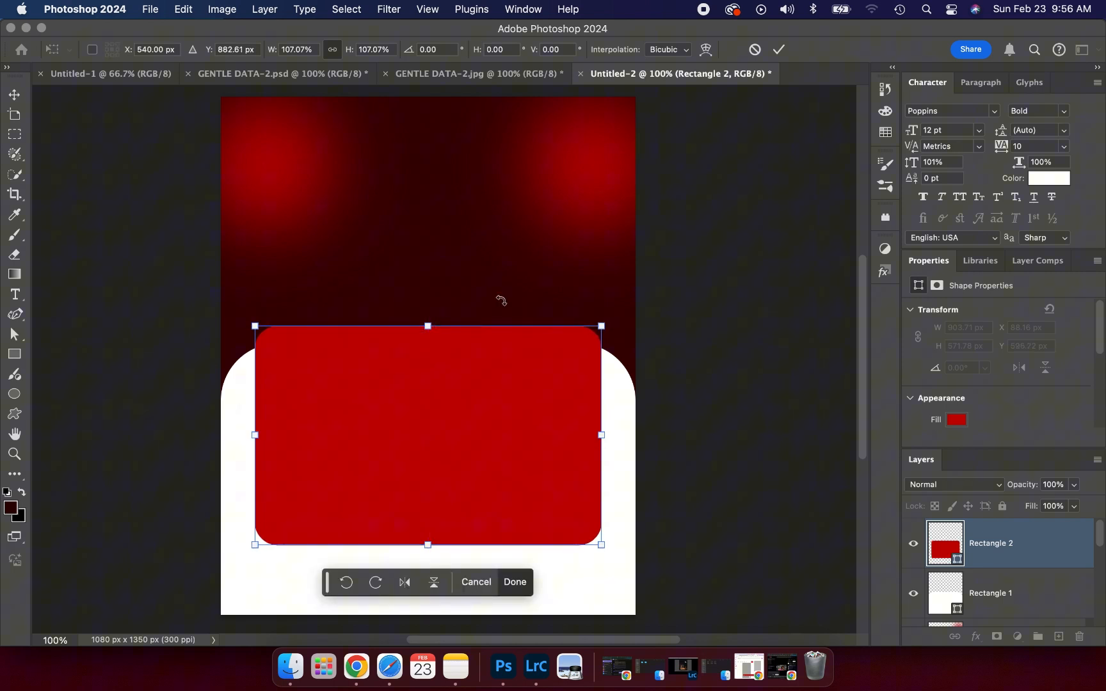
{"action": "left_click", "coordinate": [778, 50]}
{"action": "left_click", "coordinate": [769, 303]}
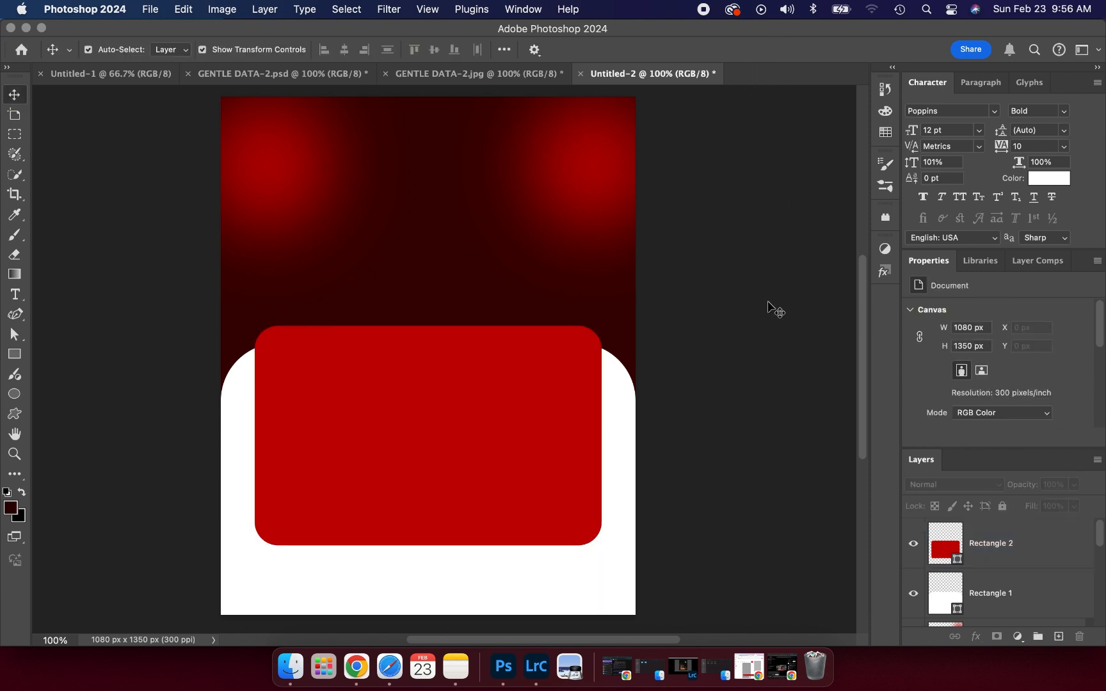
{"action": "left_click", "coordinate": [520, 415]}
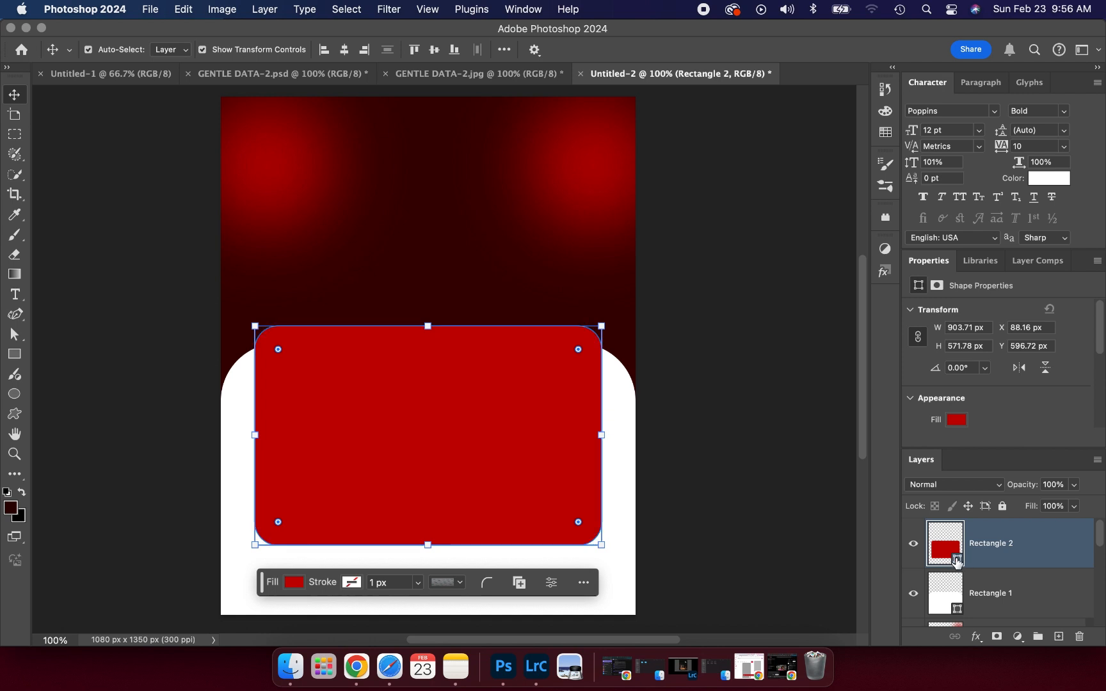
- Recolour Rectangle 2's fill from bright red to deep maroon 700303
{"action": "double_click", "coordinate": [958, 560]}
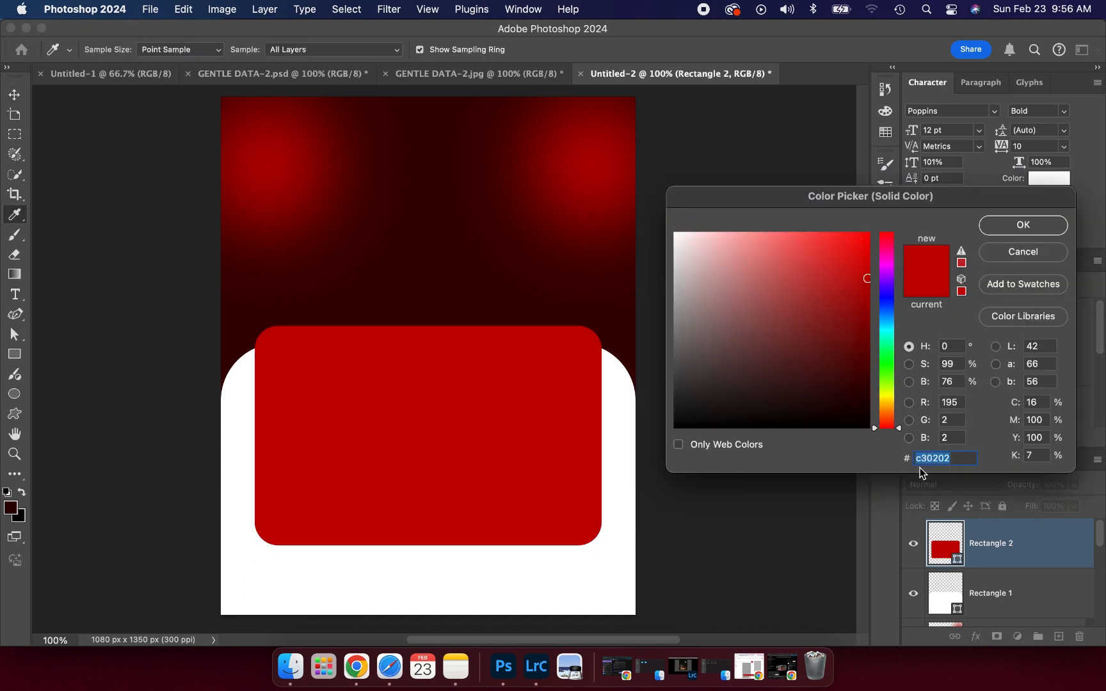
{"action": "left_click", "coordinate": [434, 270]}
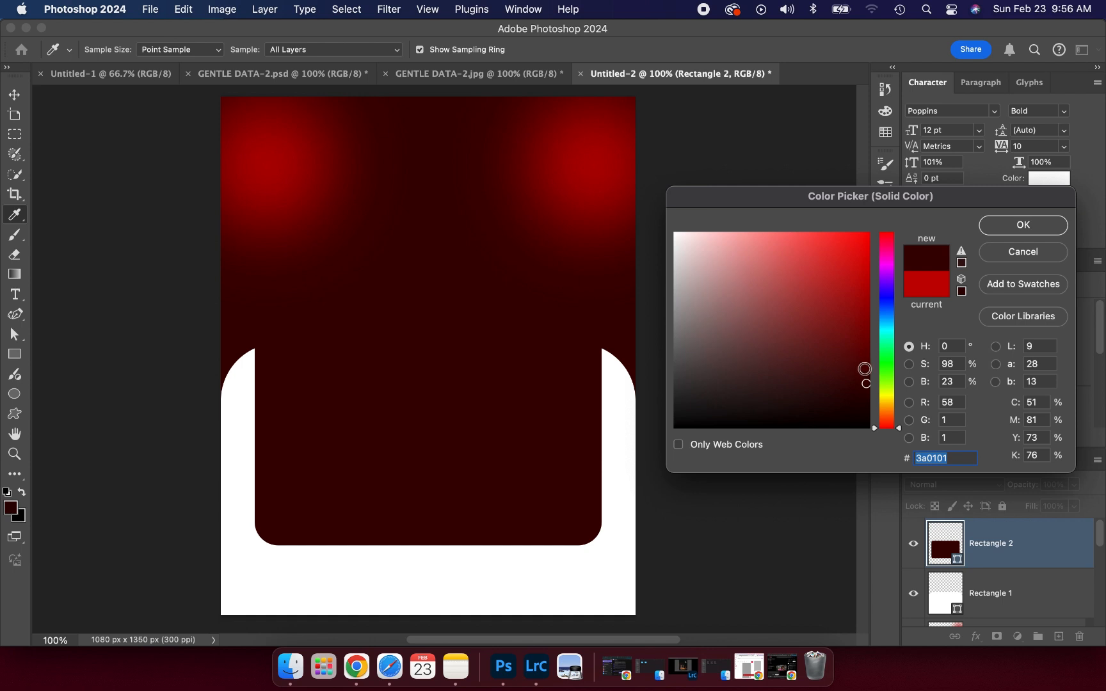
{"action": "left_click", "coordinate": [865, 369]}
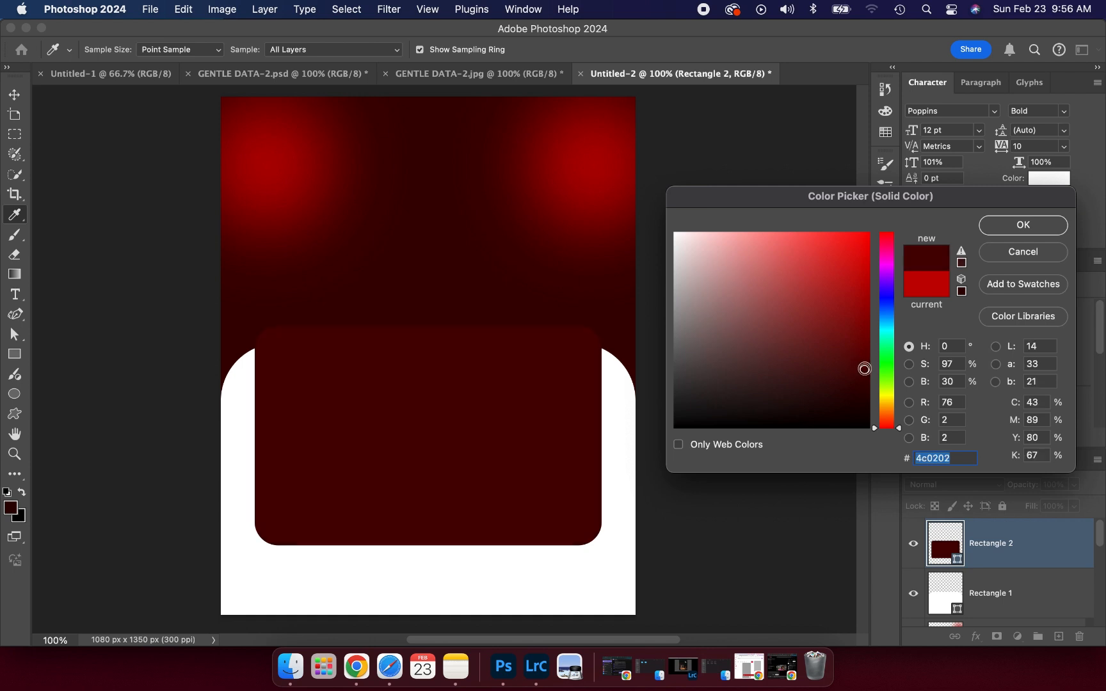
{"action": "left_click", "coordinate": [866, 361]}
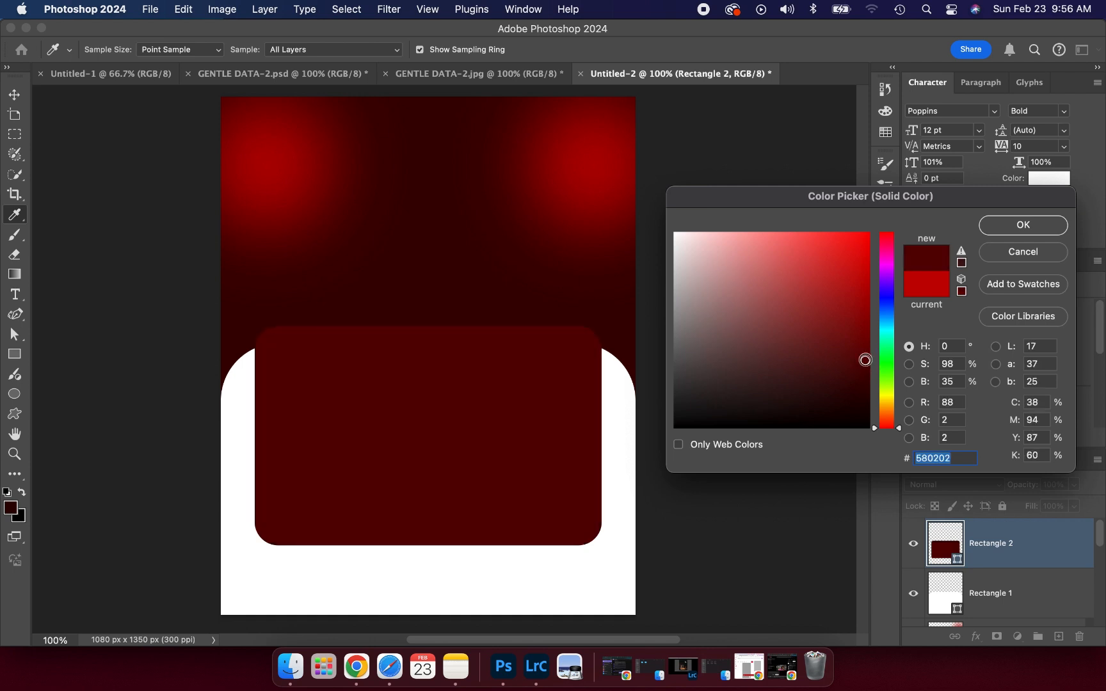
{"action": "left_click", "coordinate": [866, 351]}
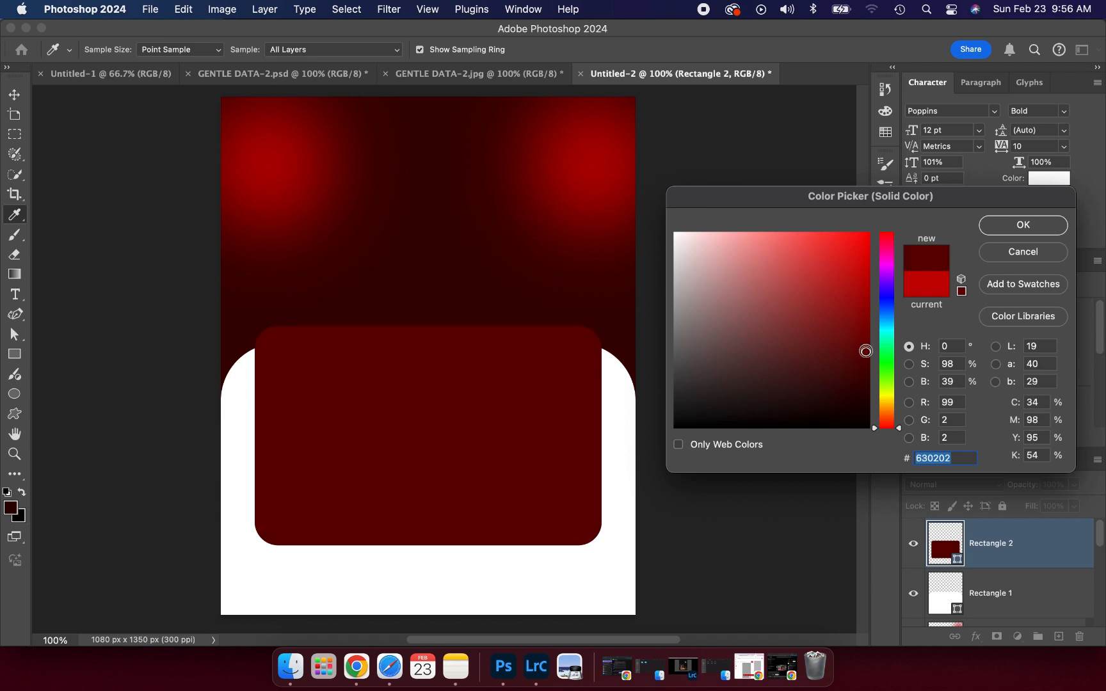
{"action": "left_click", "coordinate": [866, 351]}
{"action": "left_click", "coordinate": [865, 349]}
{"action": "left_click", "coordinate": [1024, 226]}
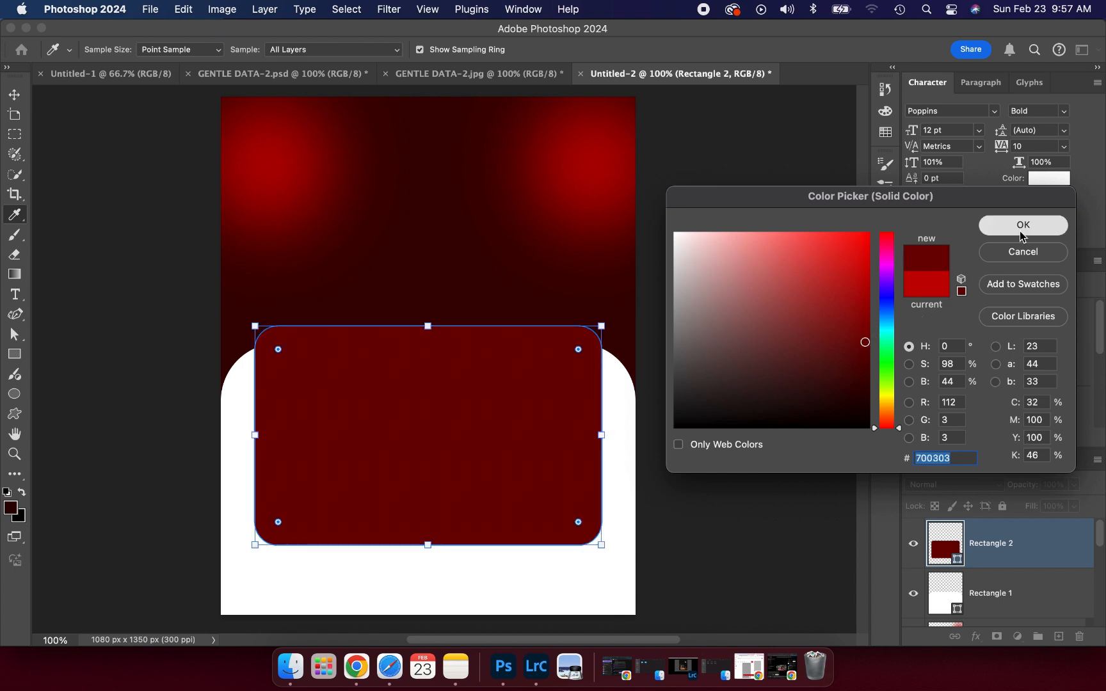
{"action": "left_click", "coordinate": [794, 287]}
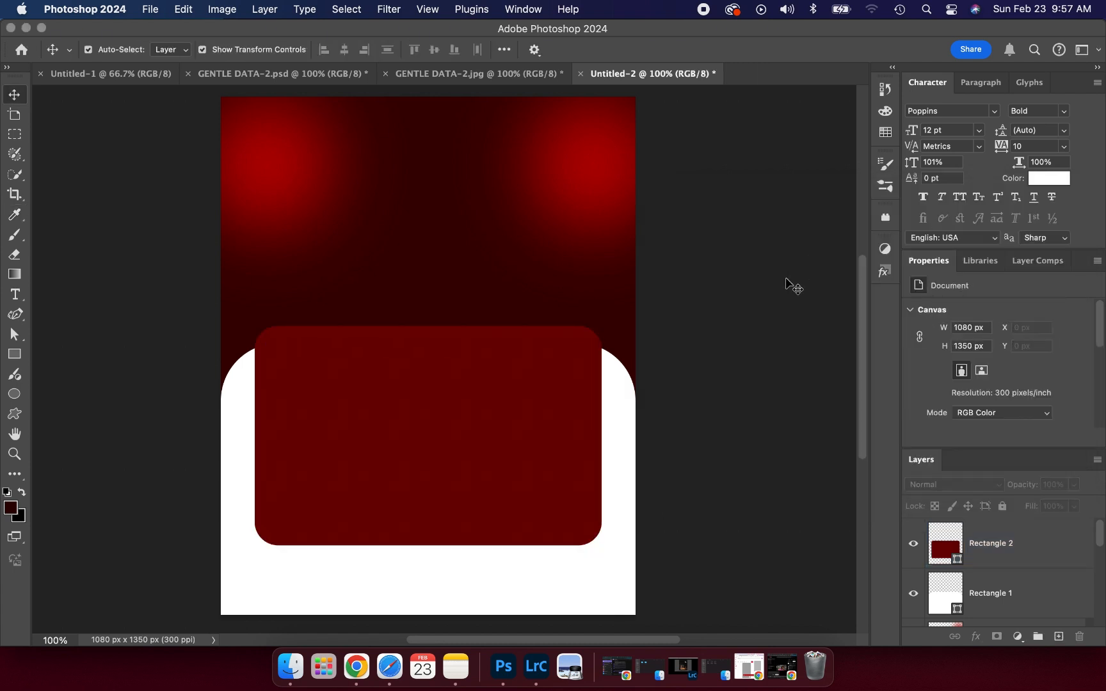
- Add a red Outer Glow to Rectangle 2: Screen, 42% opacity, 16% spread, 35 px size
{"action": "left_click", "coordinate": [413, 426]}
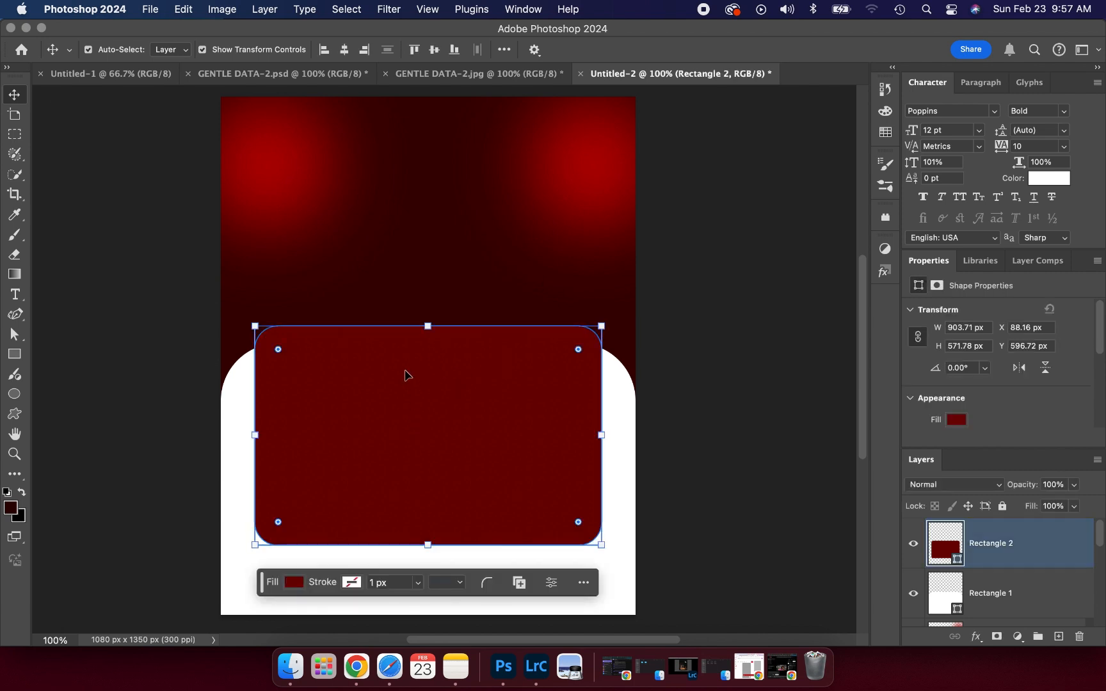
{"action": "left_click", "coordinate": [976, 636]}
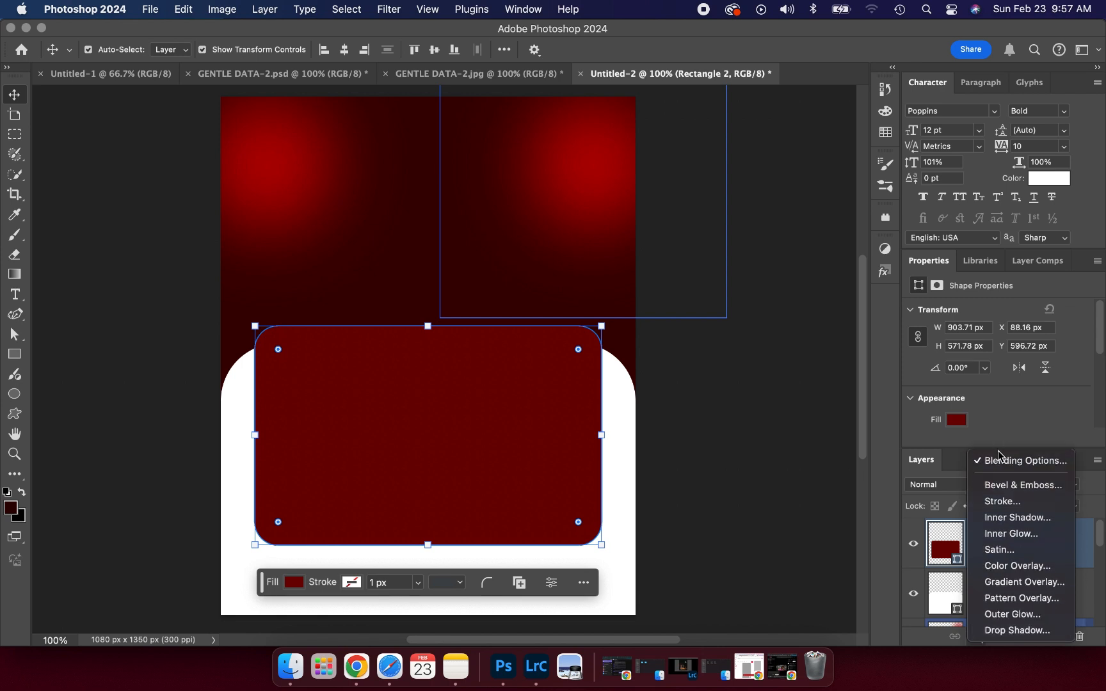
{"action": "left_click", "coordinate": [1003, 461]}
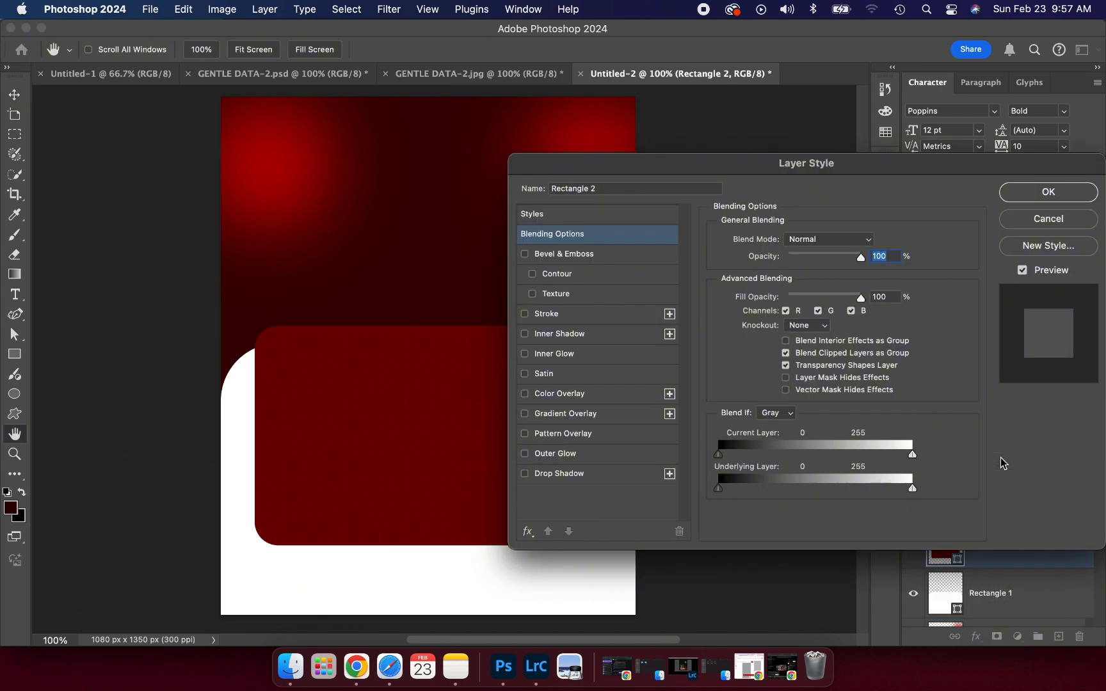
{"action": "left_click", "coordinate": [554, 454]}
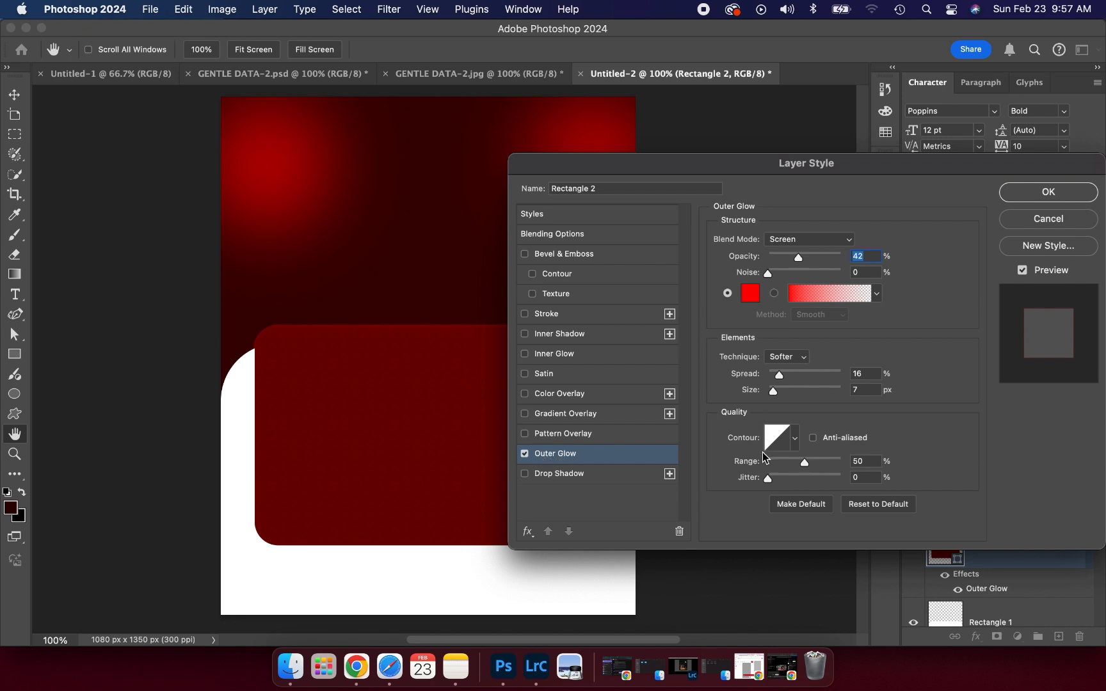
{"action": "left_click", "coordinate": [783, 390]}
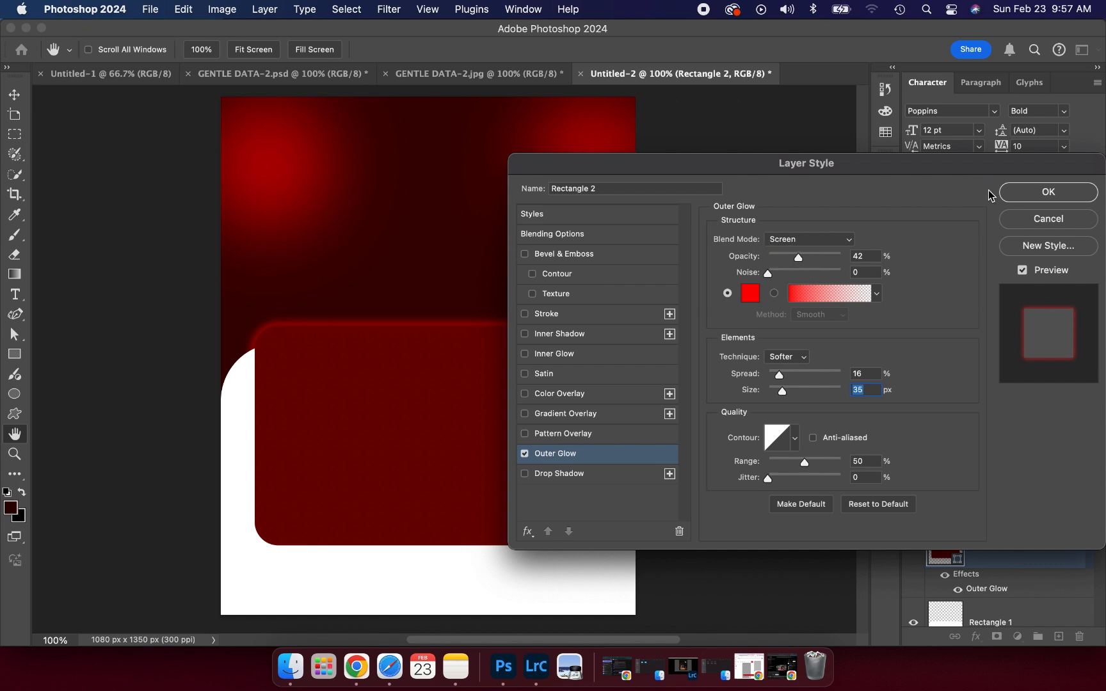
{"action": "left_click", "coordinate": [1032, 195]}
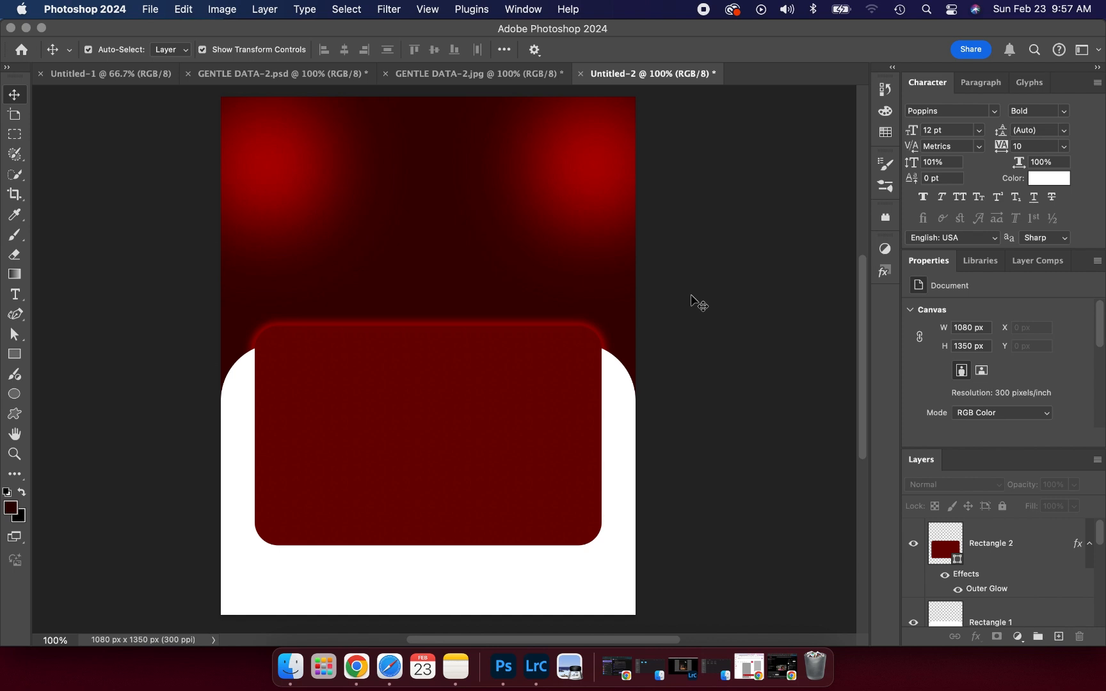
- Place the portrait photo into the flyer and move its layer beneath the red rectangle
{"action": "left_click", "coordinate": [612, 401]}
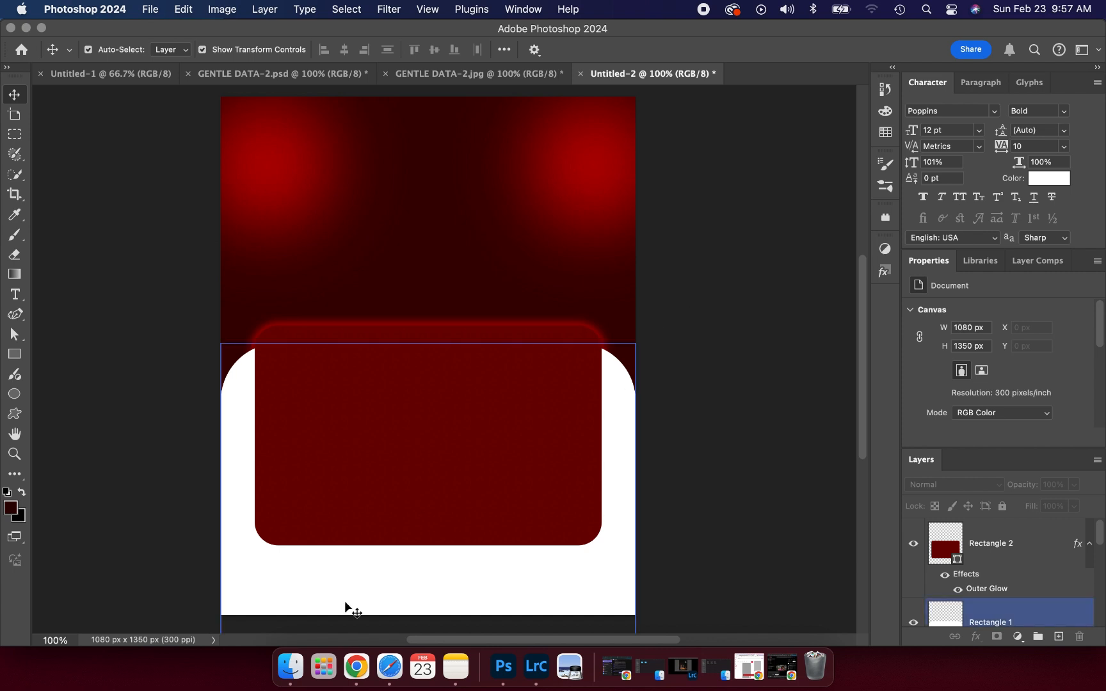
{"action": "left_click", "coordinate": [291, 665]}
{"action": "left_click_drag", "start_coordinate": [263, 252], "coordinate": [403, 568]}
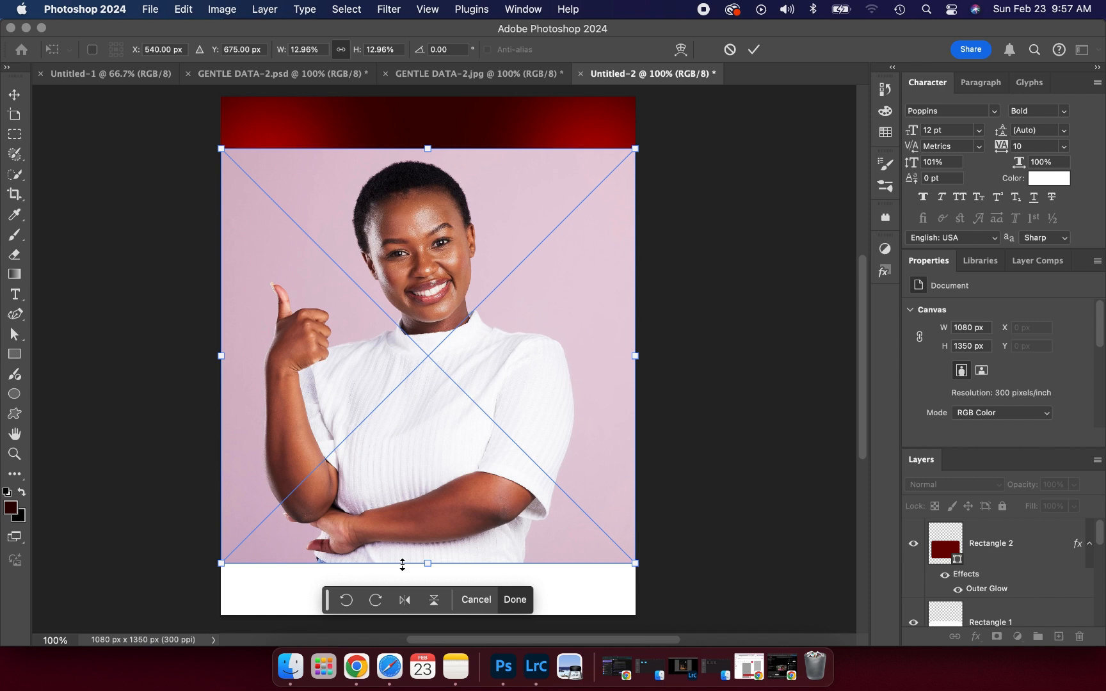
{"action": "left_click", "coordinate": [754, 49]}
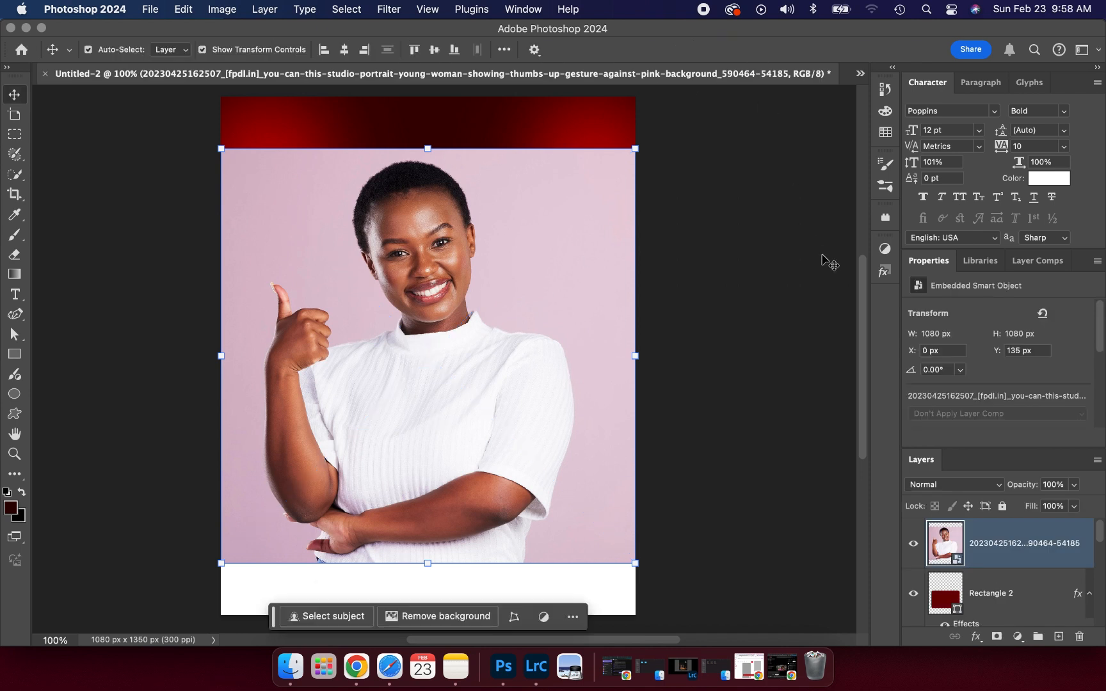
{"action": "left_click", "coordinate": [1013, 550]}
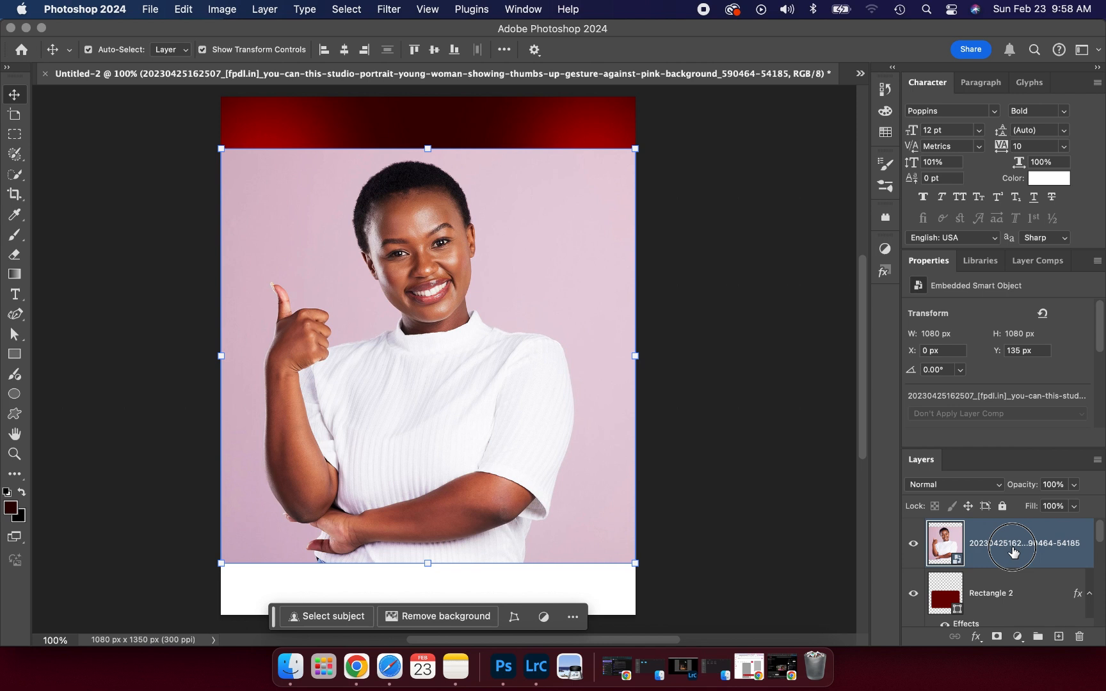
{"action": "mouse_move", "coordinate": [1013, 550]}
{"action": "left_mouse_down"}
{"action": "mouse_move", "coordinate": [1009, 641]}
{"action": "mouse_move", "coordinate": [1008, 552]}
{"action": "mouse_move", "coordinate": [1018, 544]}
{"action": "left_mouse_up"}
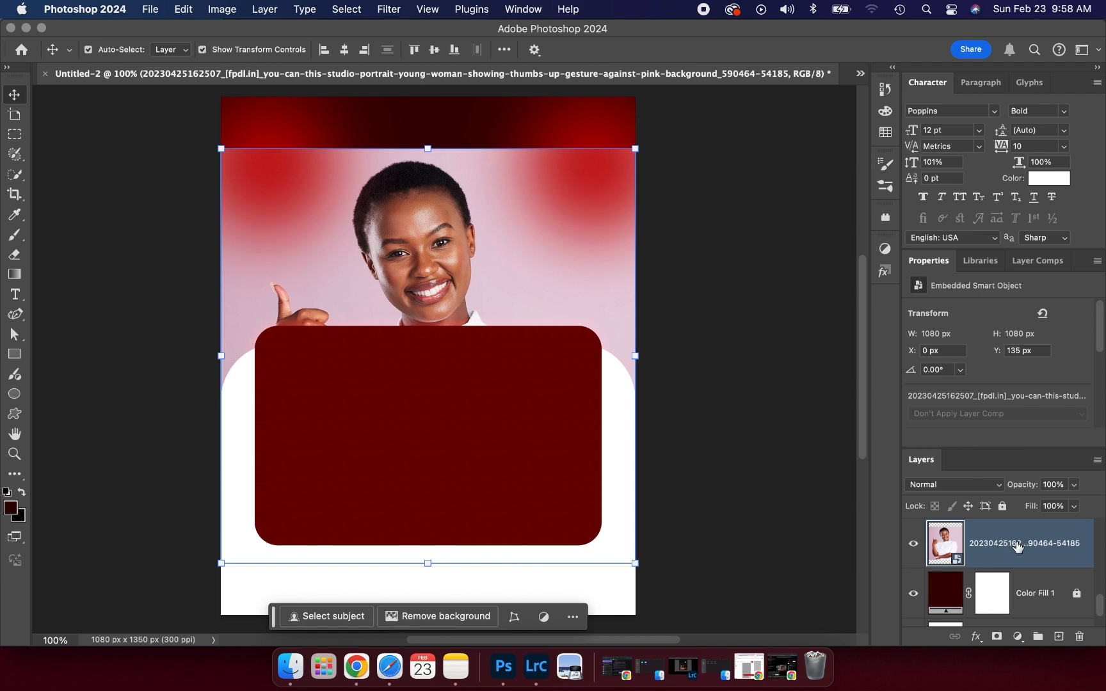
- Scale the photo to 675 px square at the top right, then stack it above Ellipse 1 copy
{"action": "left_click_drag", "start_coordinate": [432, 255], "coordinate": [517, 205]}
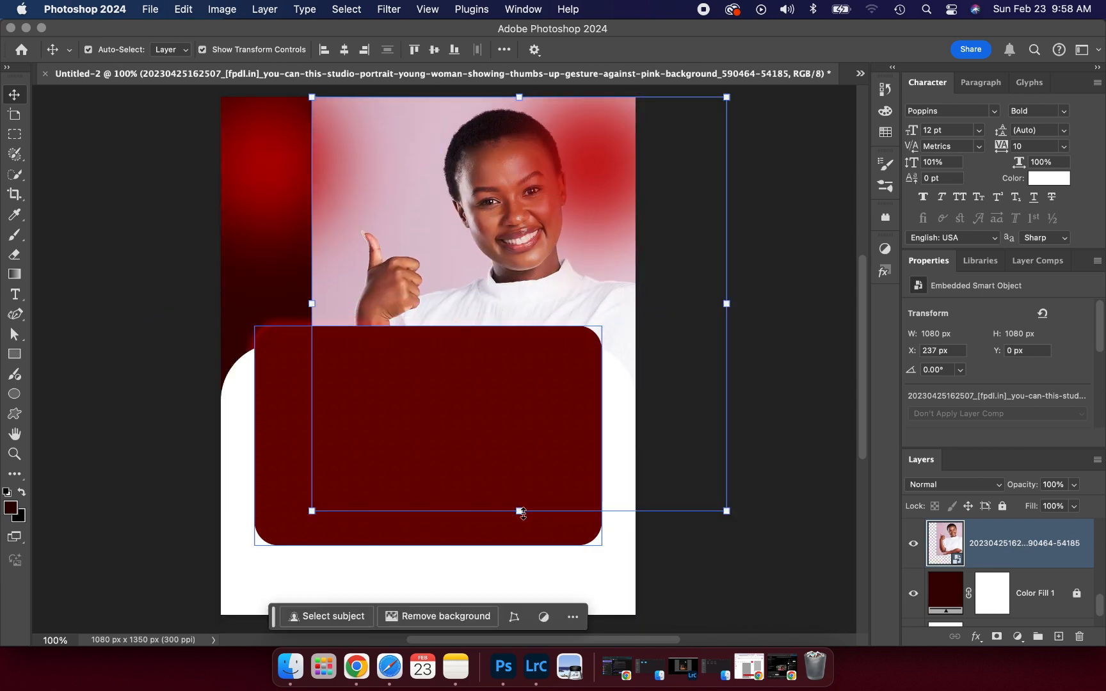
{"action": "left_click_drag", "start_coordinate": [522, 512], "coordinate": [517, 357]}
{"action": "left_click_drag", "start_coordinate": [539, 254], "coordinate": [563, 254]}
{"action": "left_click", "coordinate": [753, 50]}
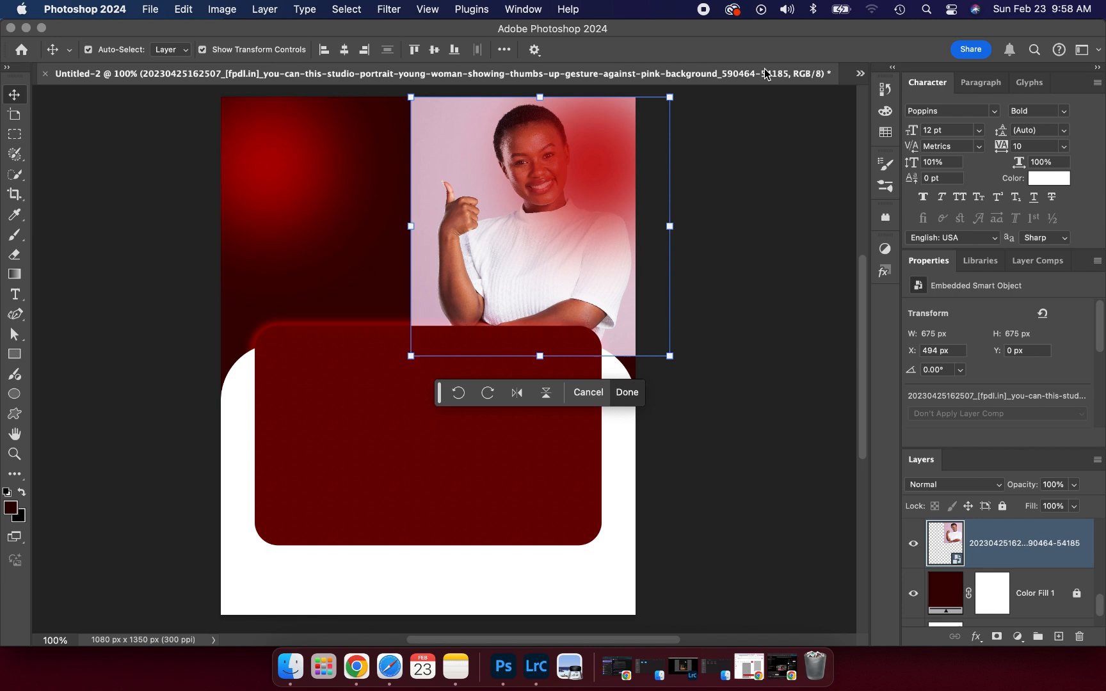
{"action": "left_click", "coordinate": [1017, 550]}
{"action": "left_click_drag", "start_coordinate": [1017, 551], "coordinate": [1016, 543]}
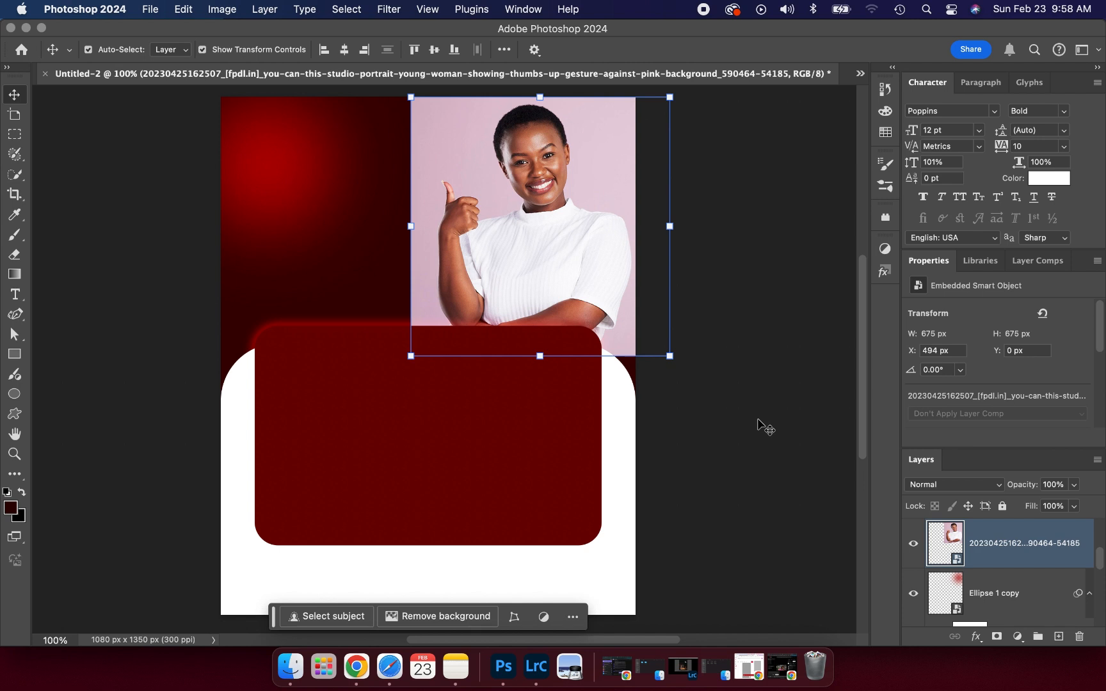
- Rasterize the photo layer and remove its pink background with Remove Background
{"action": "right_click", "coordinate": [999, 549]}
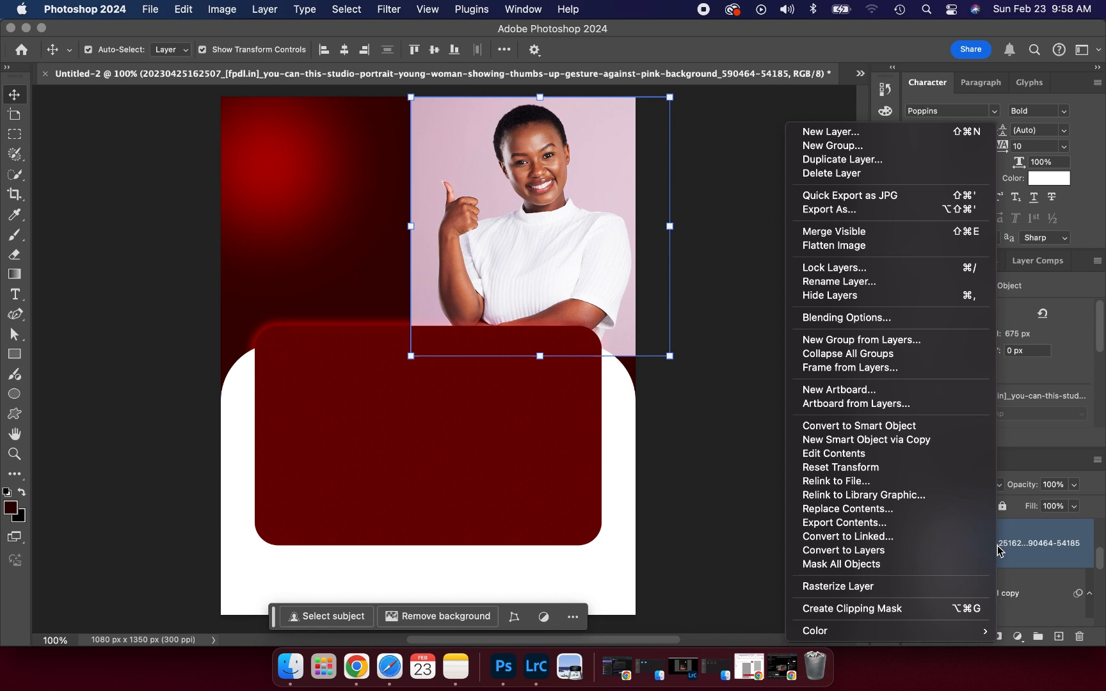
{"action": "left_click", "coordinate": [839, 587]}
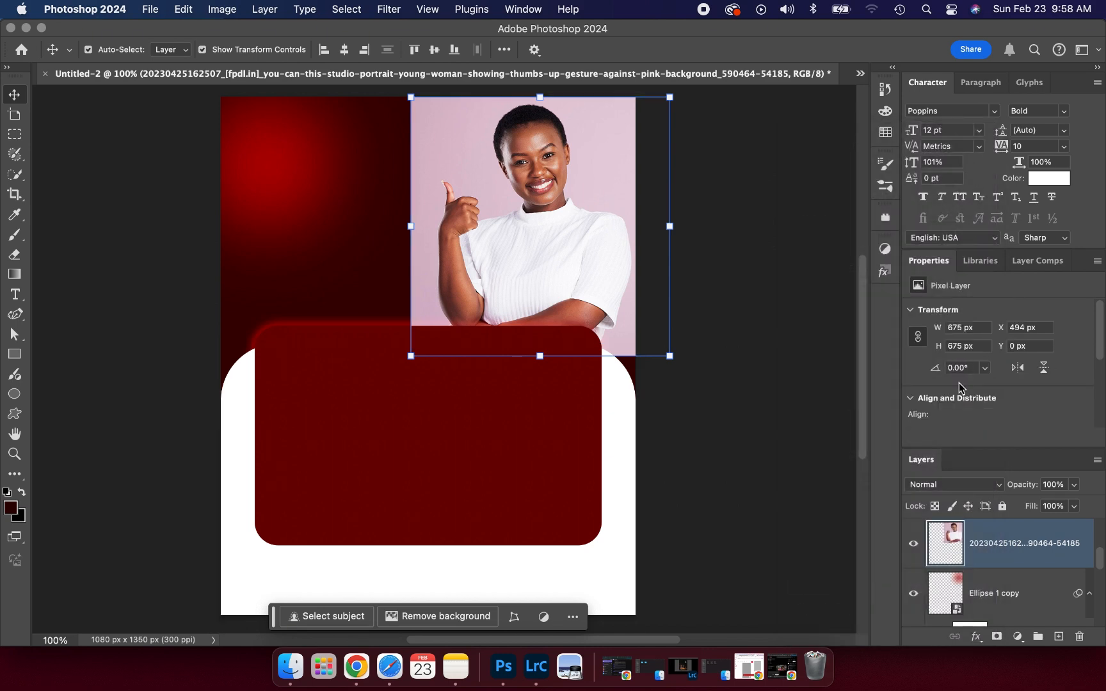
{"action": "scroll", "coordinate": [959, 383], "scroll_direction": "down", "scroll_amount": 5}
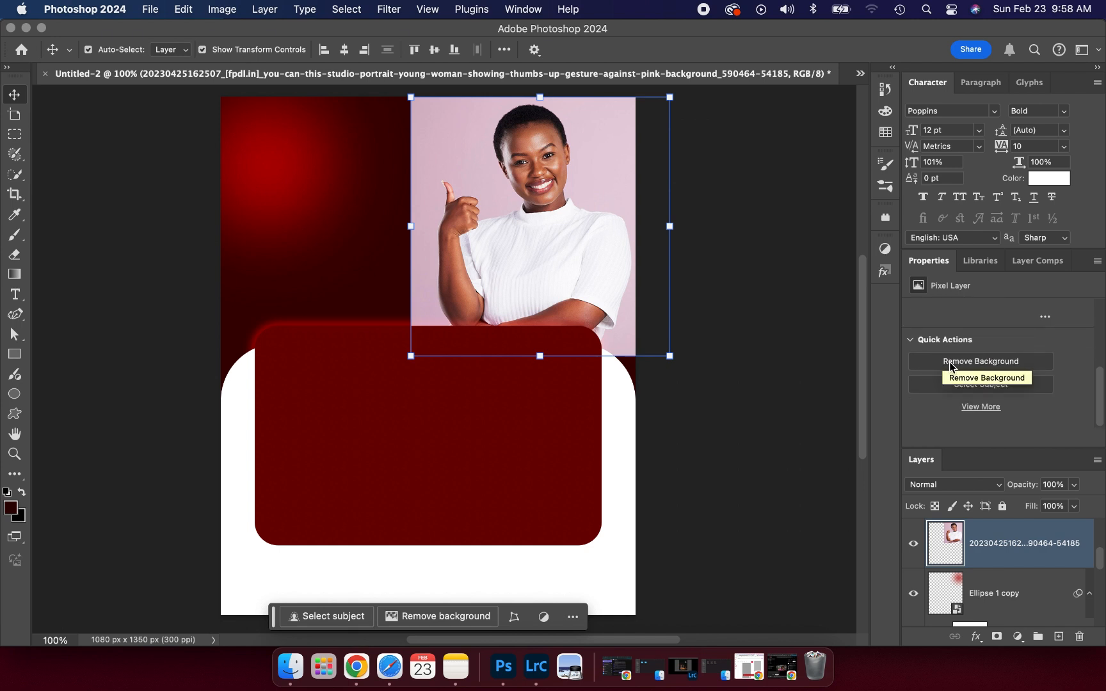
{"action": "left_click", "coordinate": [948, 362]}
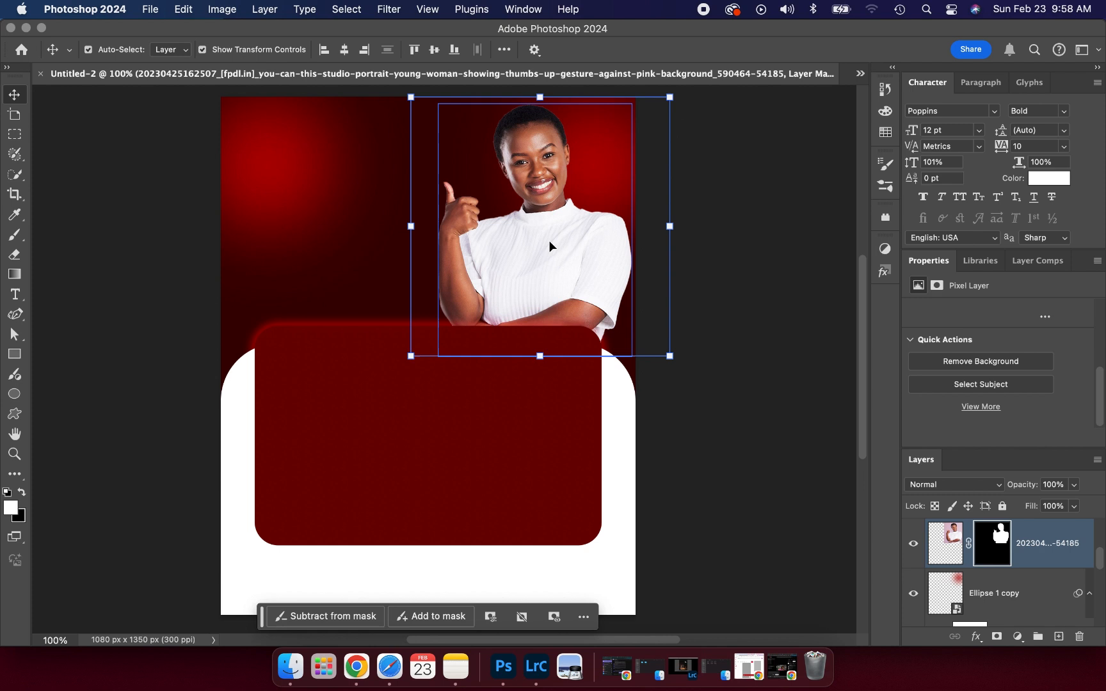
- Enlarge the cut-out woman to about 108% (727 x 728 px) and shift her up-left
{"action": "left_click_drag", "start_coordinate": [540, 356], "coordinate": [540, 378]}
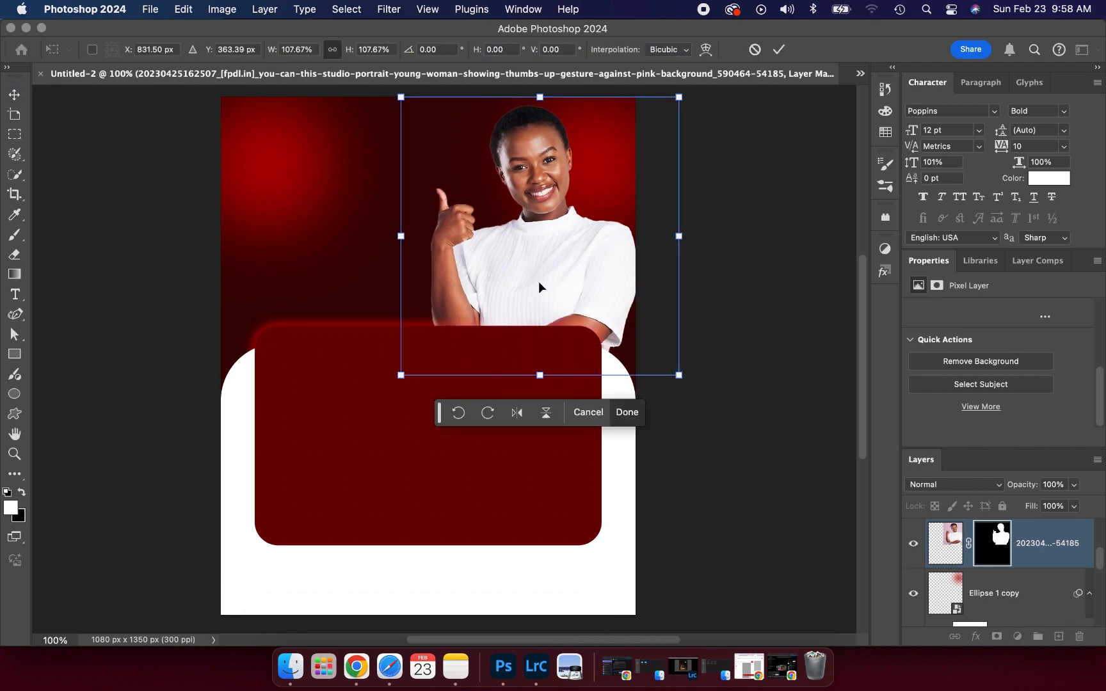
{"action": "left_click_drag", "start_coordinate": [538, 281], "coordinate": [537, 277]}
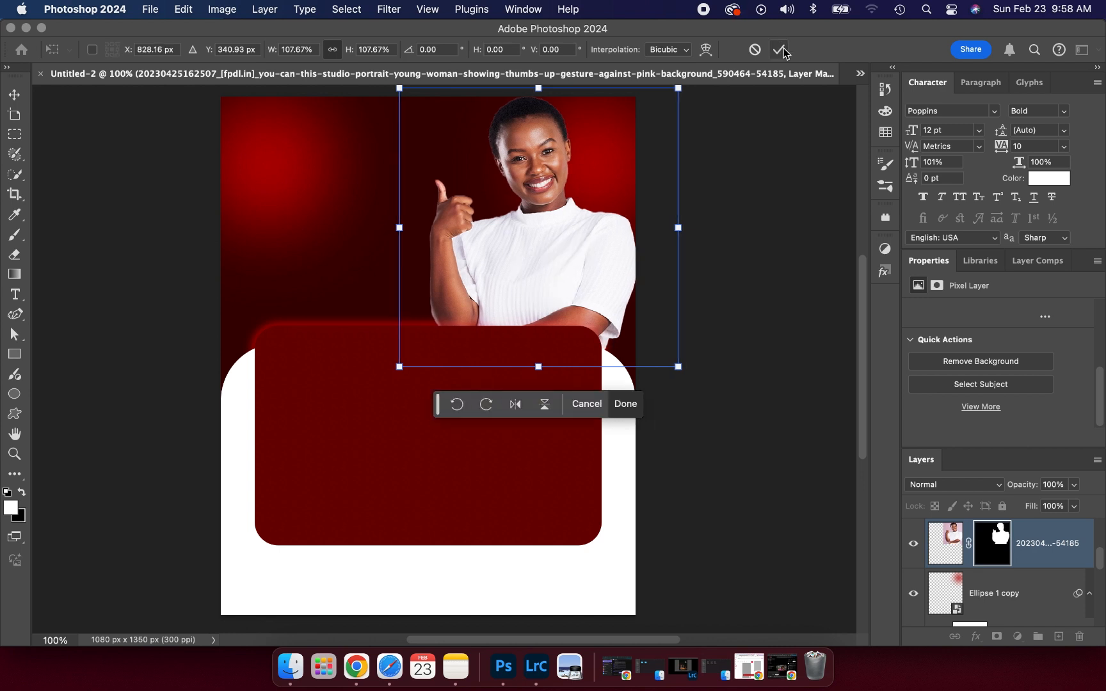
{"action": "left_click", "coordinate": [778, 49]}
{"action": "left_click", "coordinate": [810, 314]}
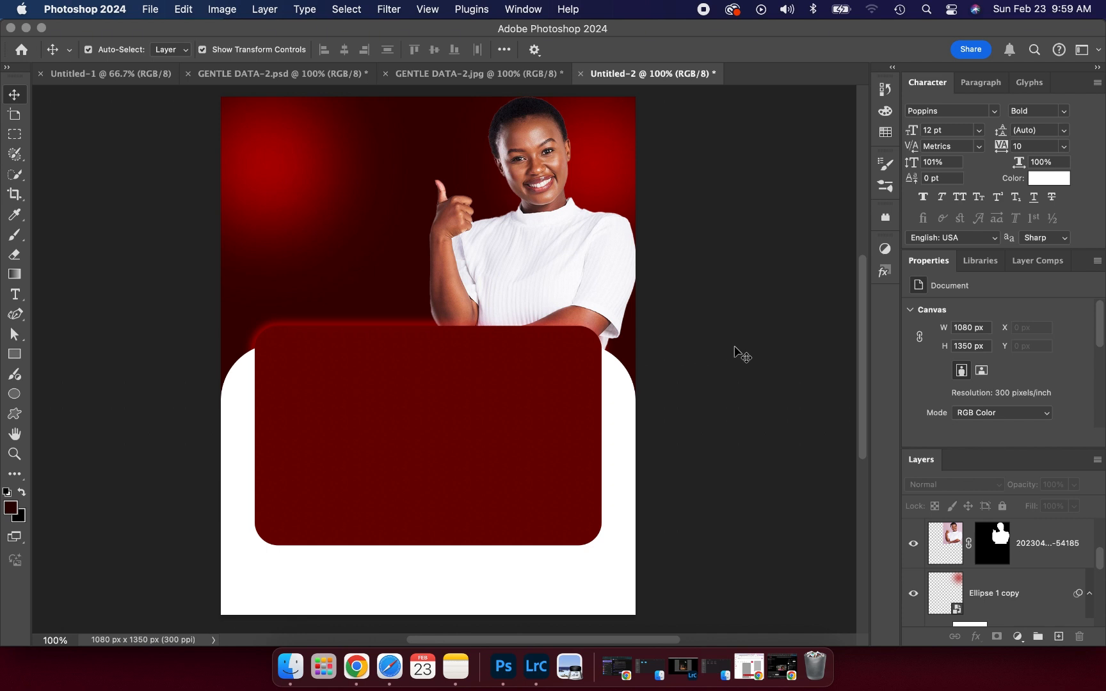
{"action": "left_click", "coordinate": [536, 250]}
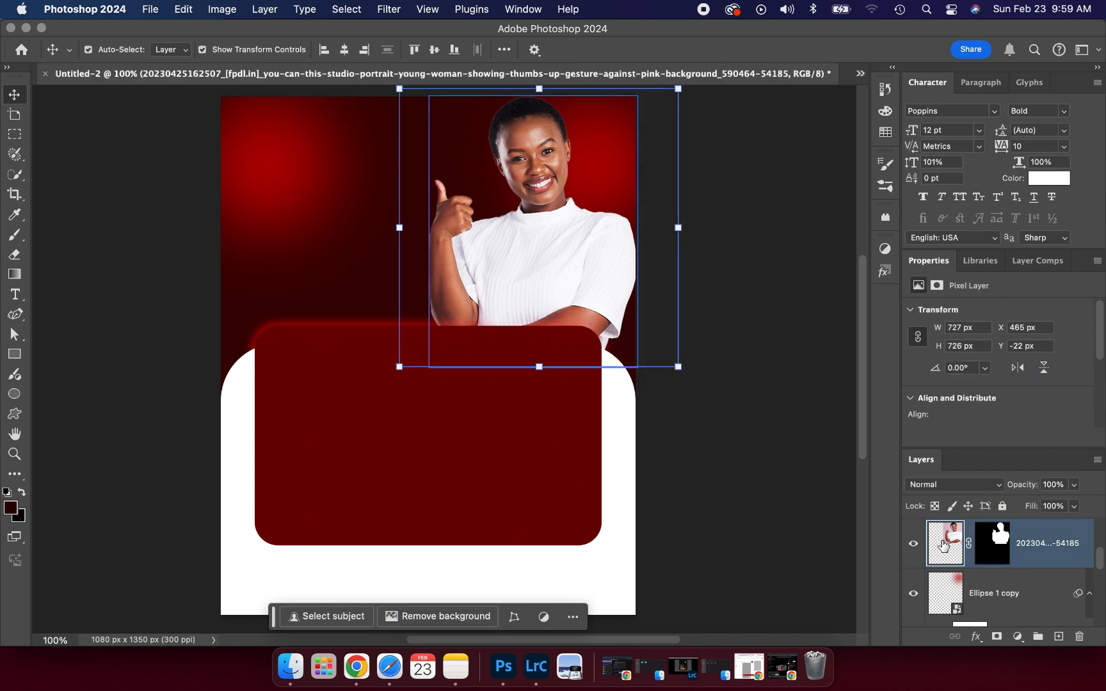
- Open the Camera Raw Filter on the photo and set Highlights -100 and Contrast +13
{"action": "left_click", "coordinate": [396, 11]}
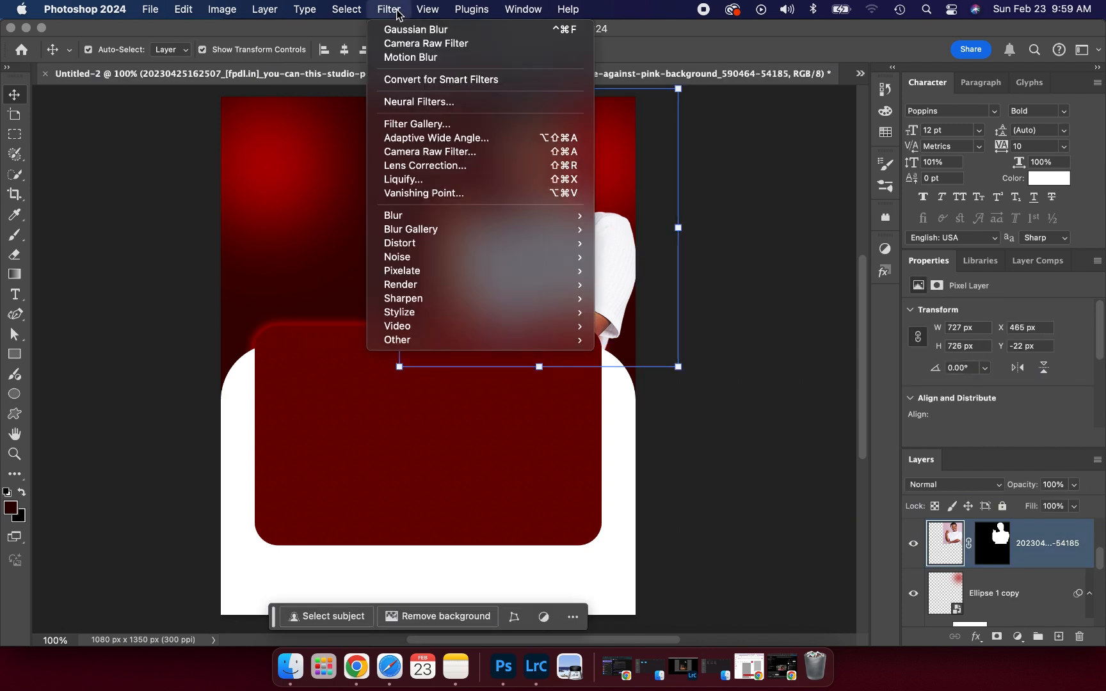
{"action": "left_click", "coordinate": [407, 151]}
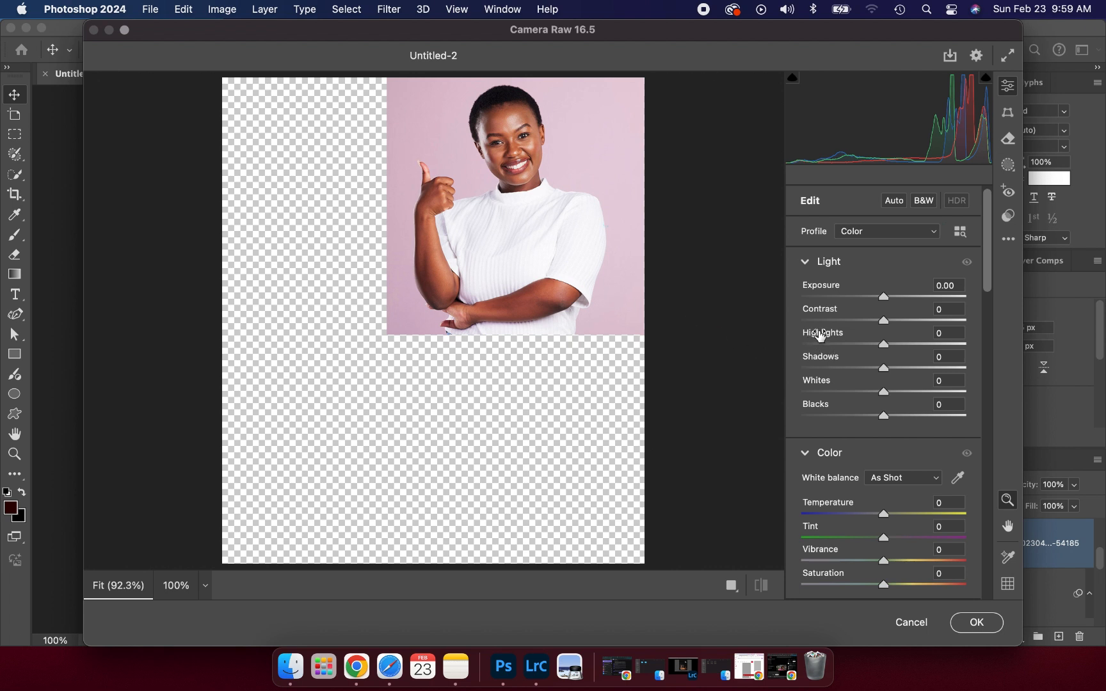
{"action": "left_click_drag", "start_coordinate": [817, 343], "coordinate": [794, 344]}
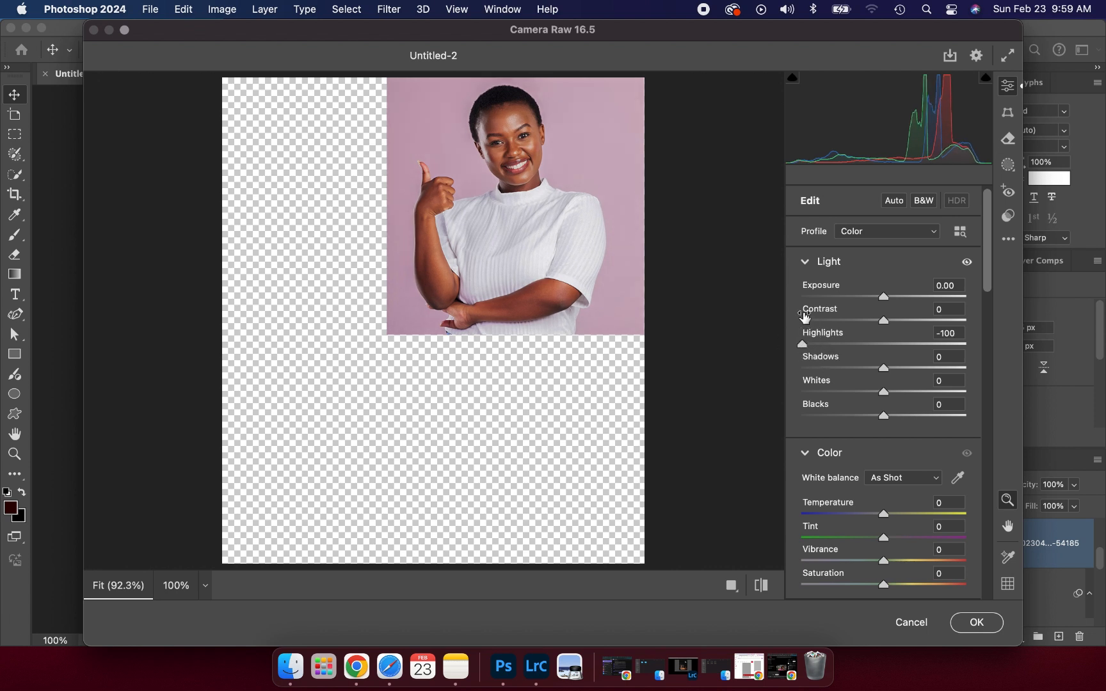
{"action": "left_click_drag", "start_coordinate": [884, 320], "coordinate": [891, 323]}
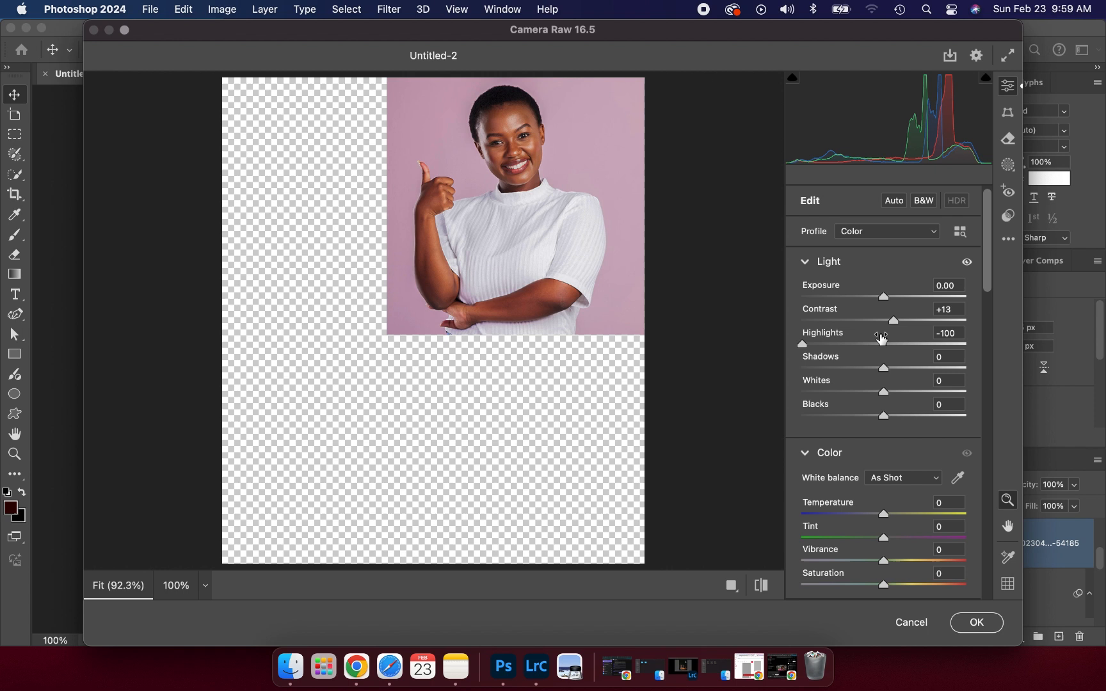
- Set Texture +20, Clarity +9 and Exposure +0.25, then apply the filter
{"action": "scroll", "coordinate": [882, 337], "scroll_direction": "down", "scroll_amount": 5}
{"action": "scroll", "coordinate": [883, 337], "scroll_direction": "down", "scroll_amount": 2}
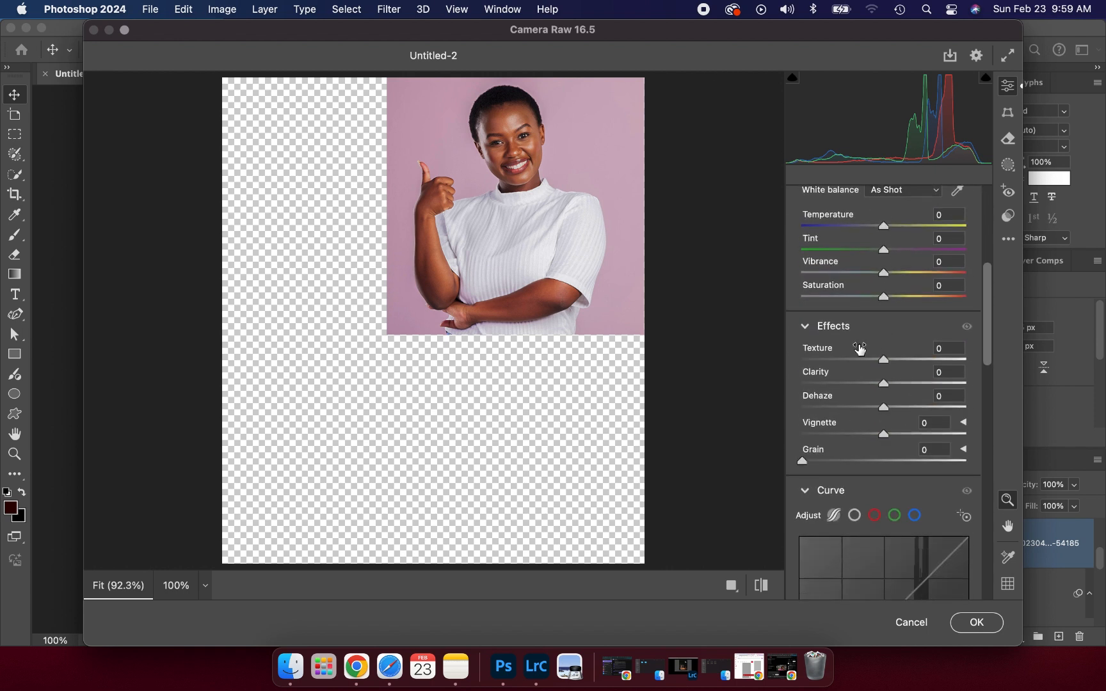
{"action": "left_click", "coordinate": [894, 359]}
{"action": "left_click_drag", "start_coordinate": [895, 364], "coordinate": [898, 360]}
{"action": "left_click", "coordinate": [895, 384]}
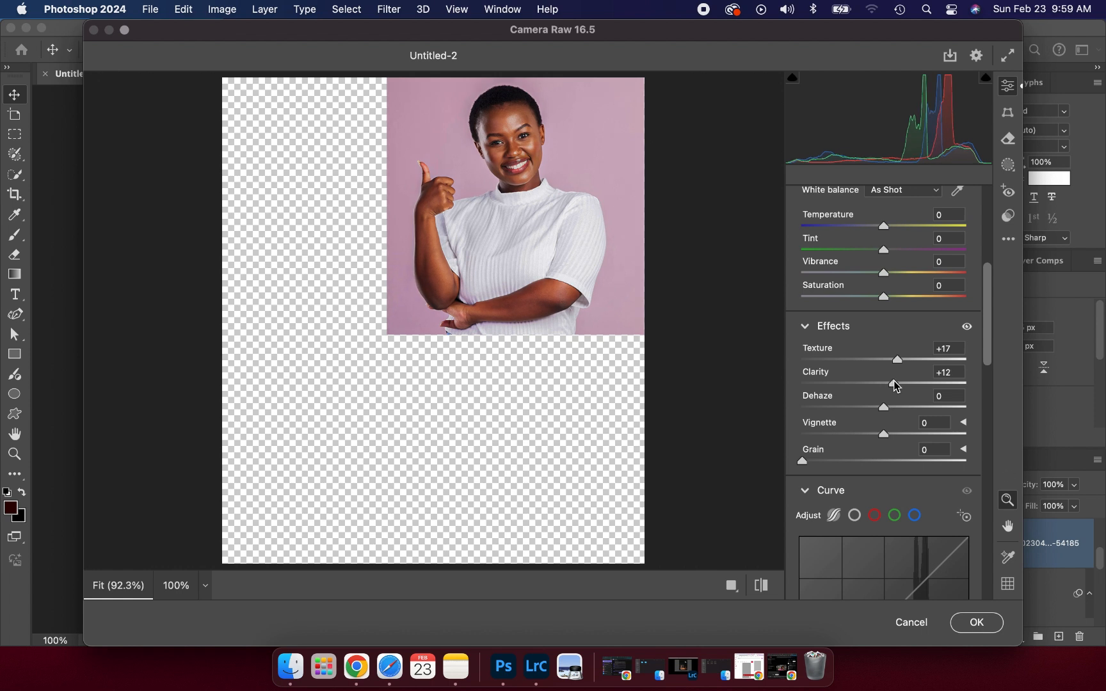
{"action": "key", "text": "Down"}
{"action": "key", "text": "Down"}
{"action": "key", "text": "Down"}
{"action": "left_click_drag", "start_coordinate": [898, 366], "coordinate": [899, 365]}
{"action": "scroll", "coordinate": [858, 370], "scroll_direction": "up", "scroll_amount": 10}
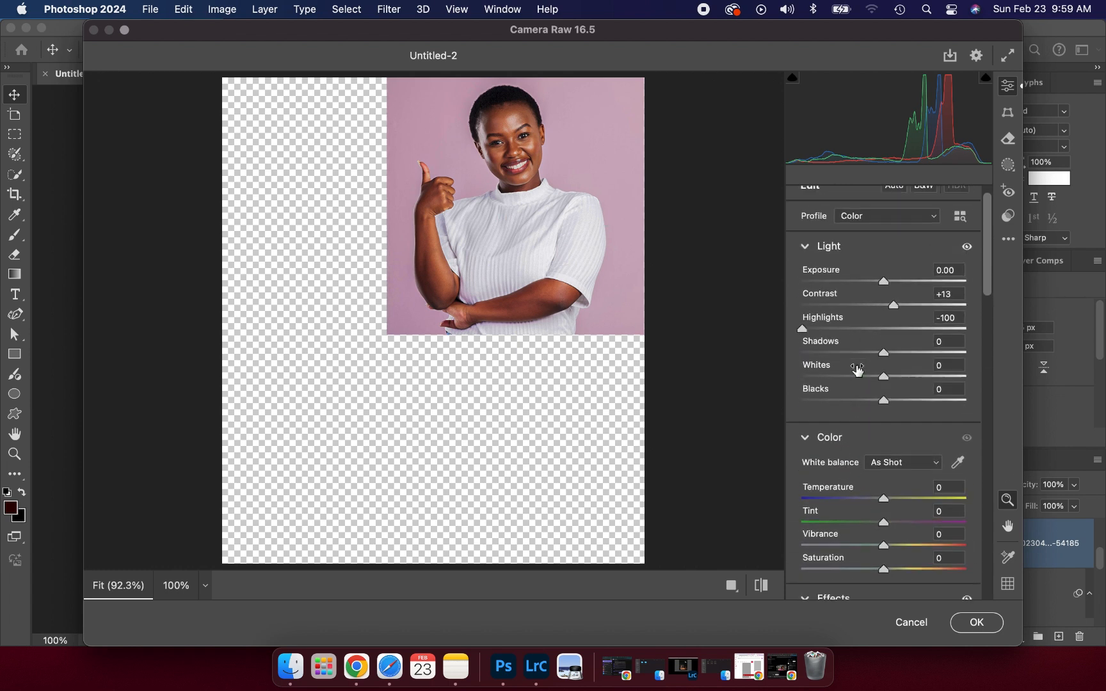
{"action": "left_click_drag", "start_coordinate": [886, 297], "coordinate": [889, 297]}
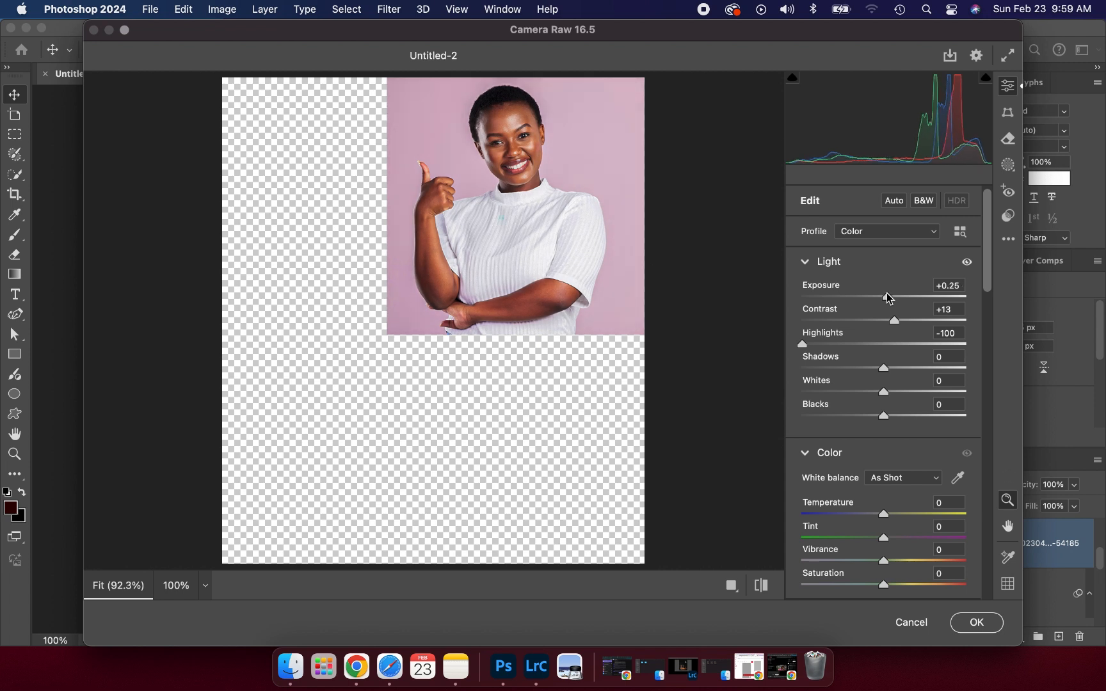
{"action": "left_click", "coordinate": [961, 621]}
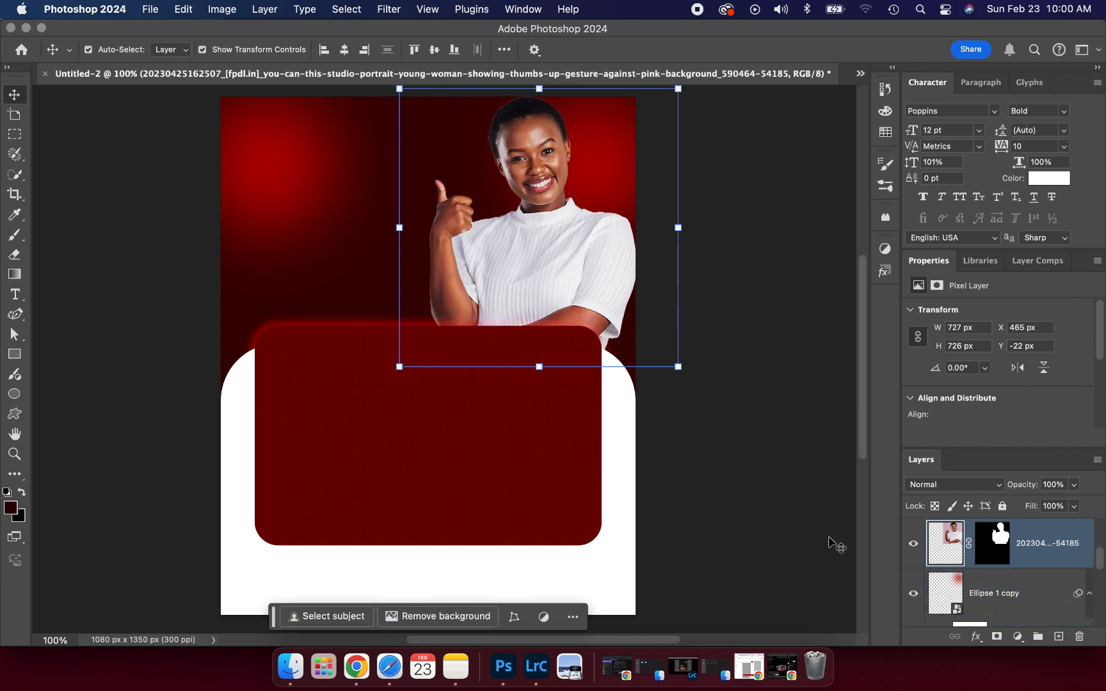
{"action": "left_click", "coordinate": [762, 461]}
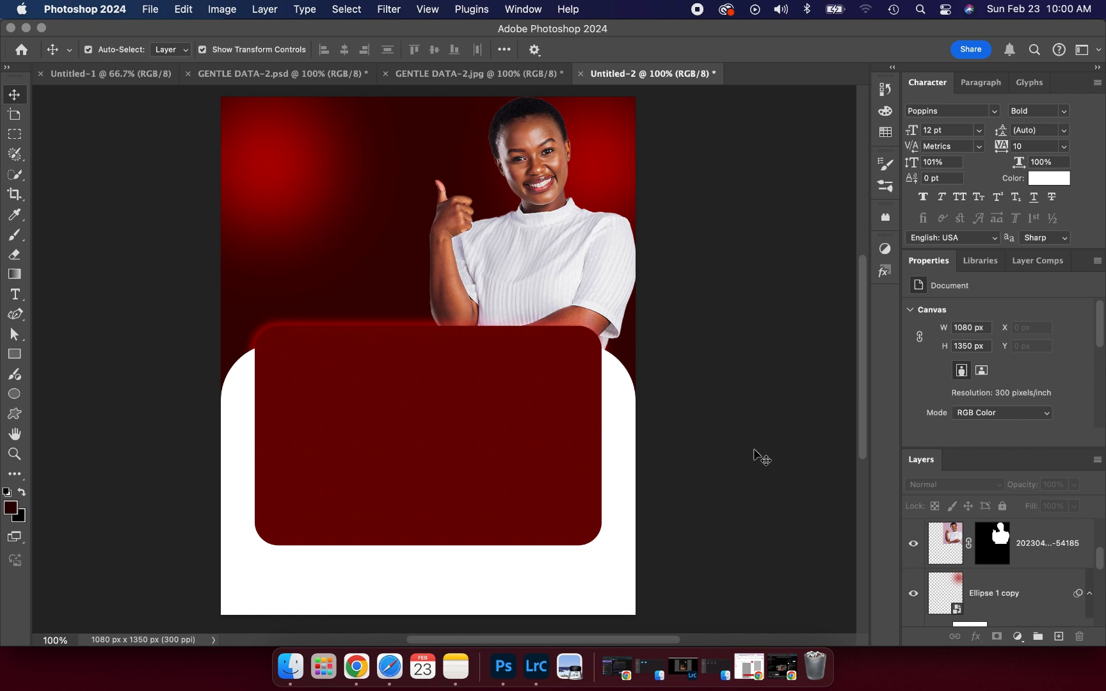
{"action": "left_click", "coordinate": [456, 80]}
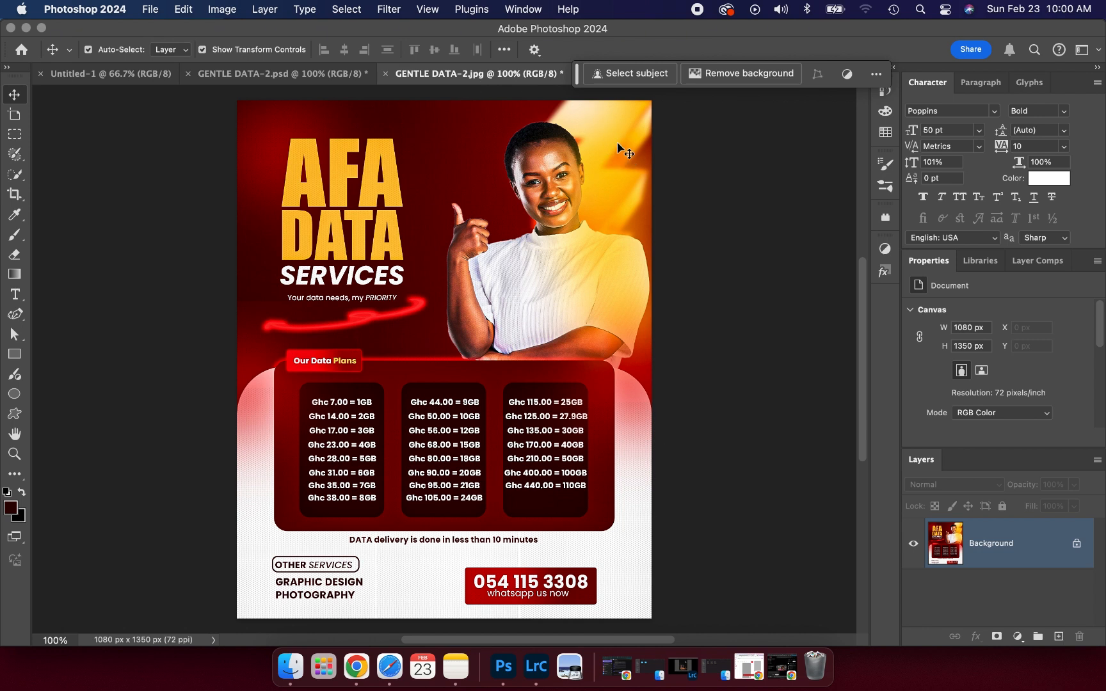
{"action": "left_click_drag", "start_coordinate": [579, 73], "coordinate": [678, 151]}
{"action": "left_click", "coordinate": [627, 81]}
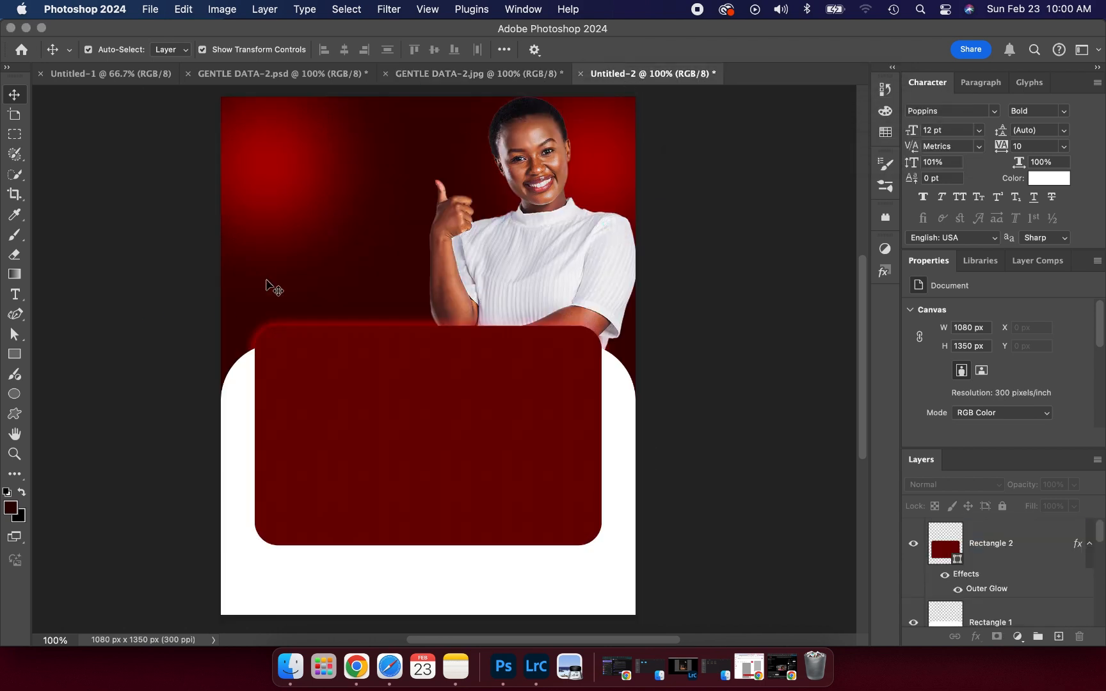
{"action": "left_click", "coordinate": [484, 375]}
{"action": "left_click", "coordinate": [505, 287]}
{"action": "left_click", "coordinate": [508, 280]}
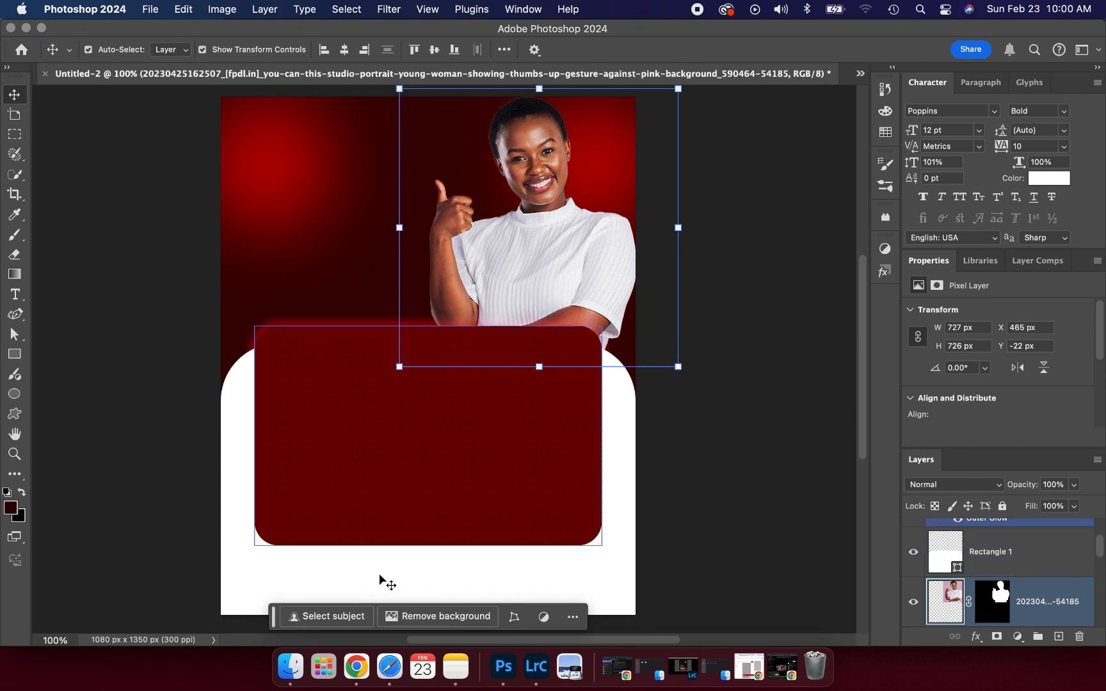
- Place the pngwing.com lightning bolt image into the flyer, moving it up and right
{"action": "left_click", "coordinate": [291, 640]}
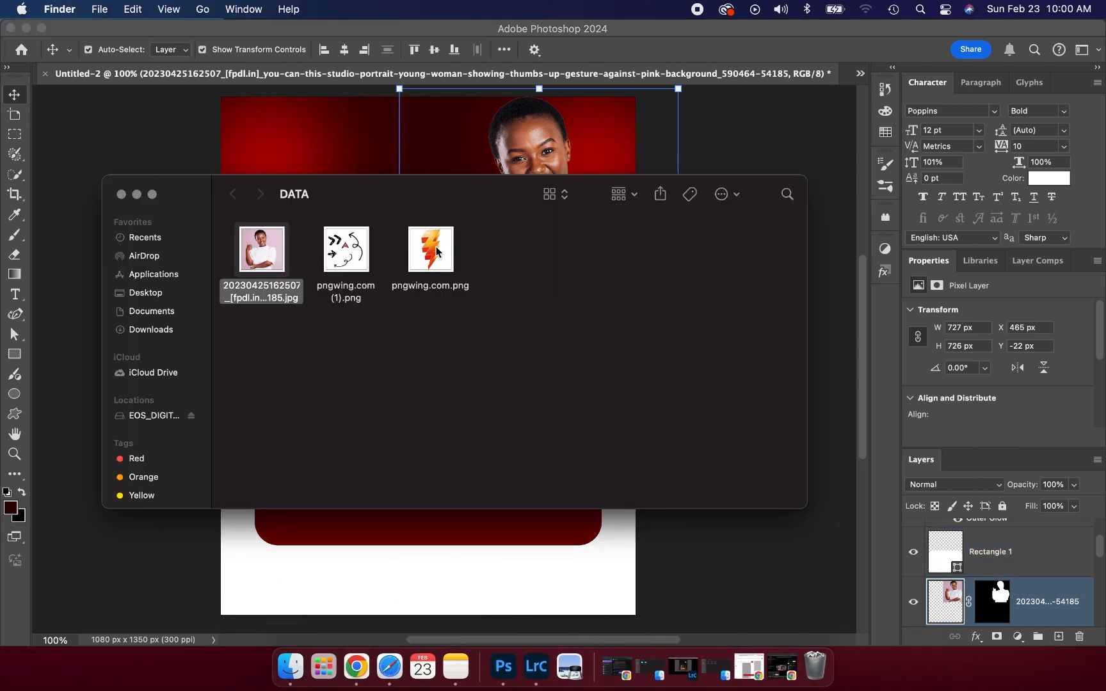
{"action": "left_click_drag", "start_coordinate": [431, 249], "coordinate": [440, 151]}
{"action": "left_click_drag", "start_coordinate": [421, 225], "coordinate": [496, 176]}
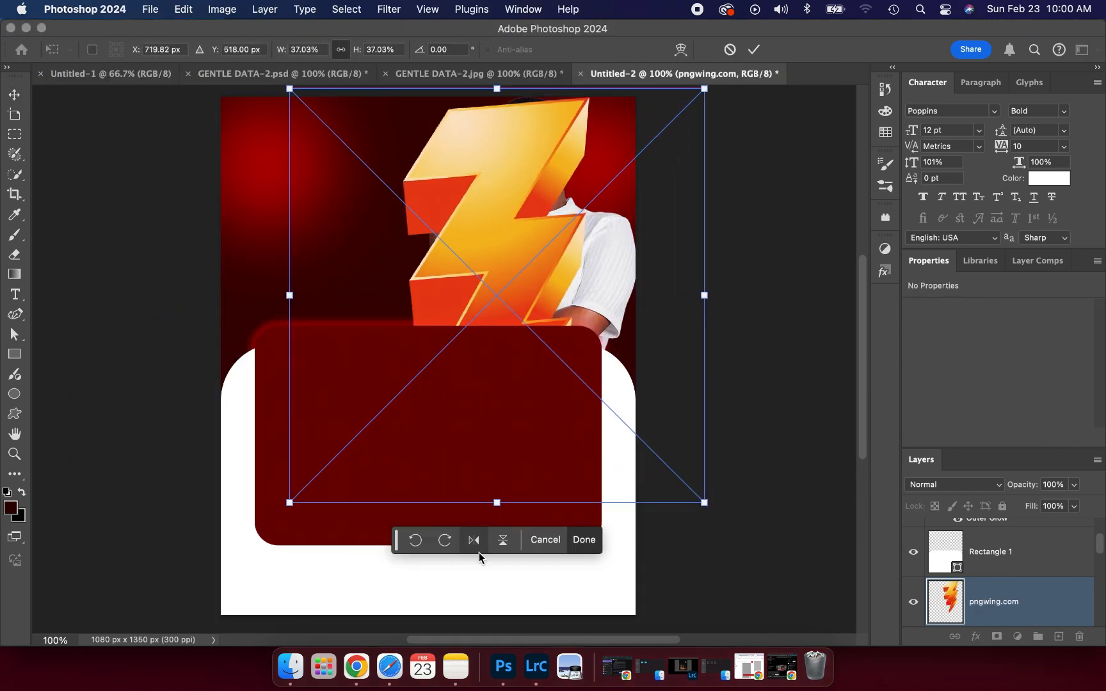
- Scale the bolt to 298 x 487 px, rotate it 16.56° into the top-right corner, and layer it behind the woman
{"action": "left_click_drag", "start_coordinate": [497, 500], "coordinate": [500, 290]}
{"action": "left_click_drag", "start_coordinate": [499, 191], "coordinate": [587, 204]}
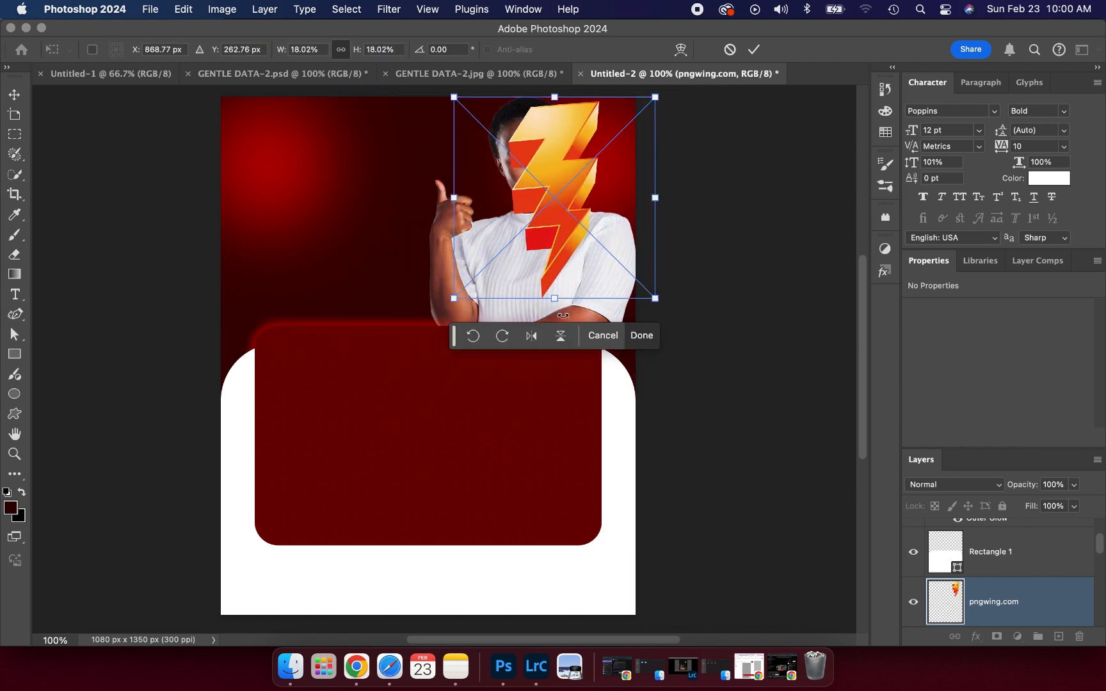
{"action": "left_click_drag", "start_coordinate": [563, 313], "coordinate": [521, 306]}
{"action": "left_click_drag", "start_coordinate": [545, 239], "coordinate": [554, 217]}
{"action": "left_click", "coordinate": [753, 55]}
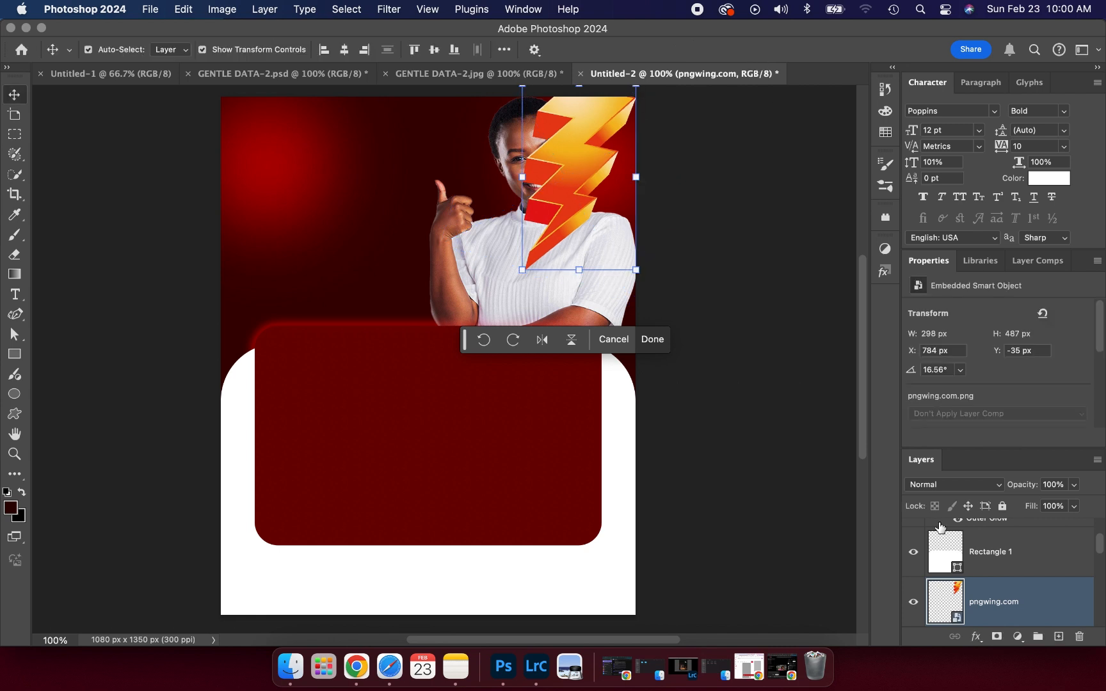
{"action": "left_click_drag", "start_coordinate": [974, 588], "coordinate": [989, 533]}
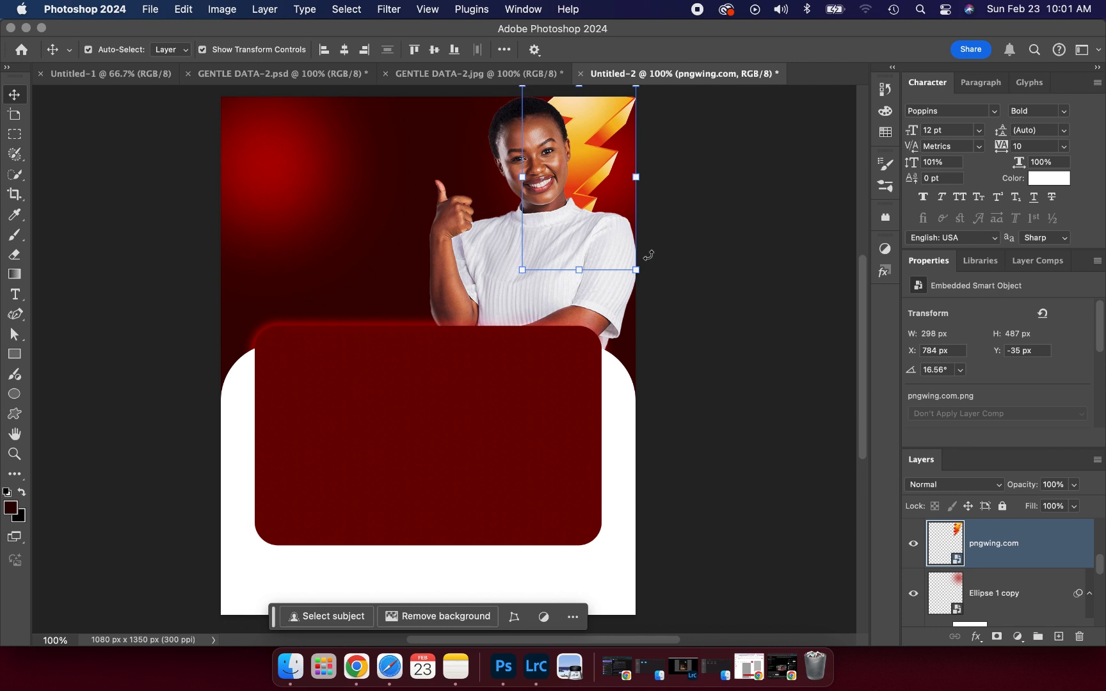
- Apply a light Gaussian Blur of about 3 px to the flame
{"action": "left_click", "coordinate": [390, 9]}
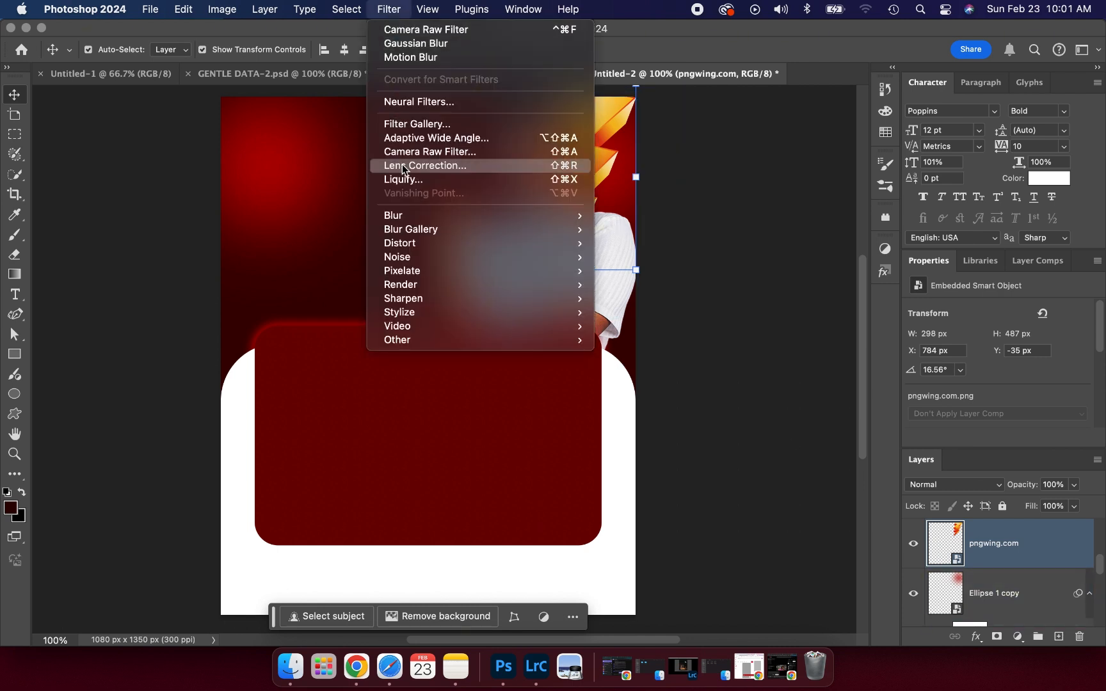
{"action": "mouse_move", "coordinate": [435, 218]}
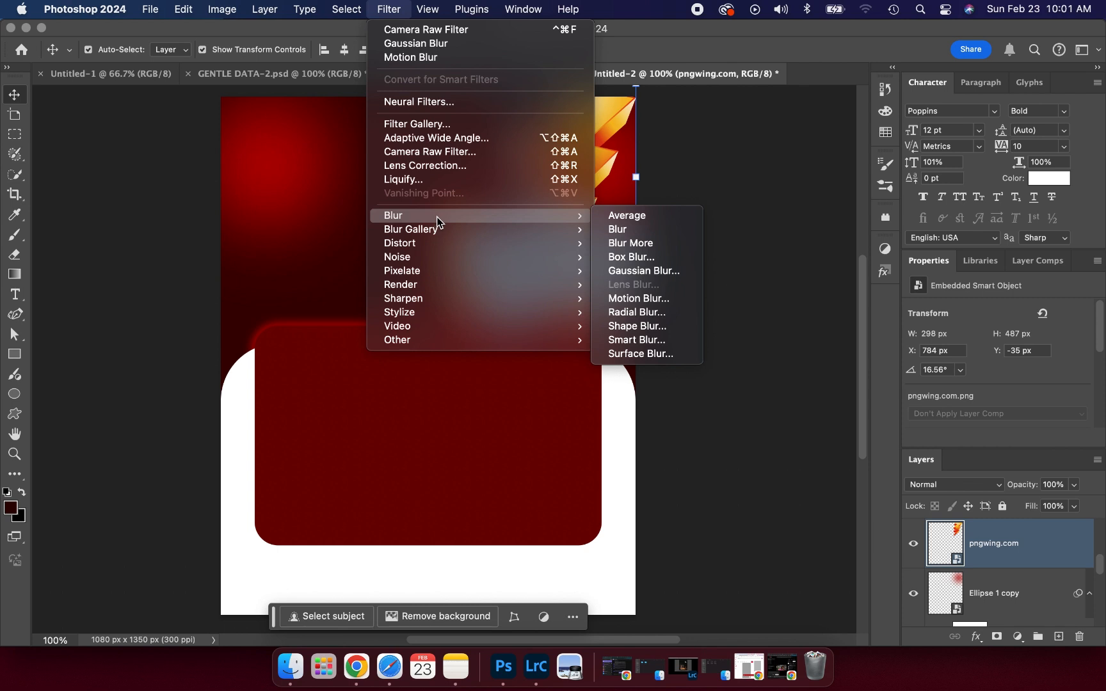
{"action": "left_click", "coordinate": [638, 271]}
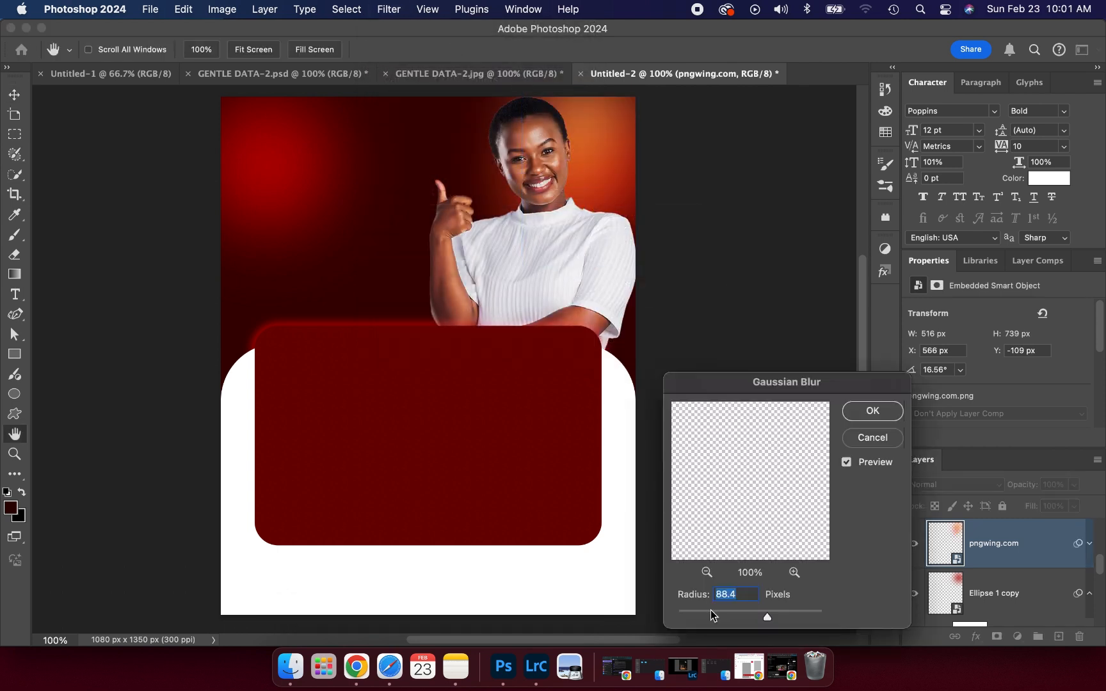
{"action": "left_click", "coordinate": [710, 611]}
{"action": "left_click_drag", "start_coordinate": [703, 612], "coordinate": [711, 614]}
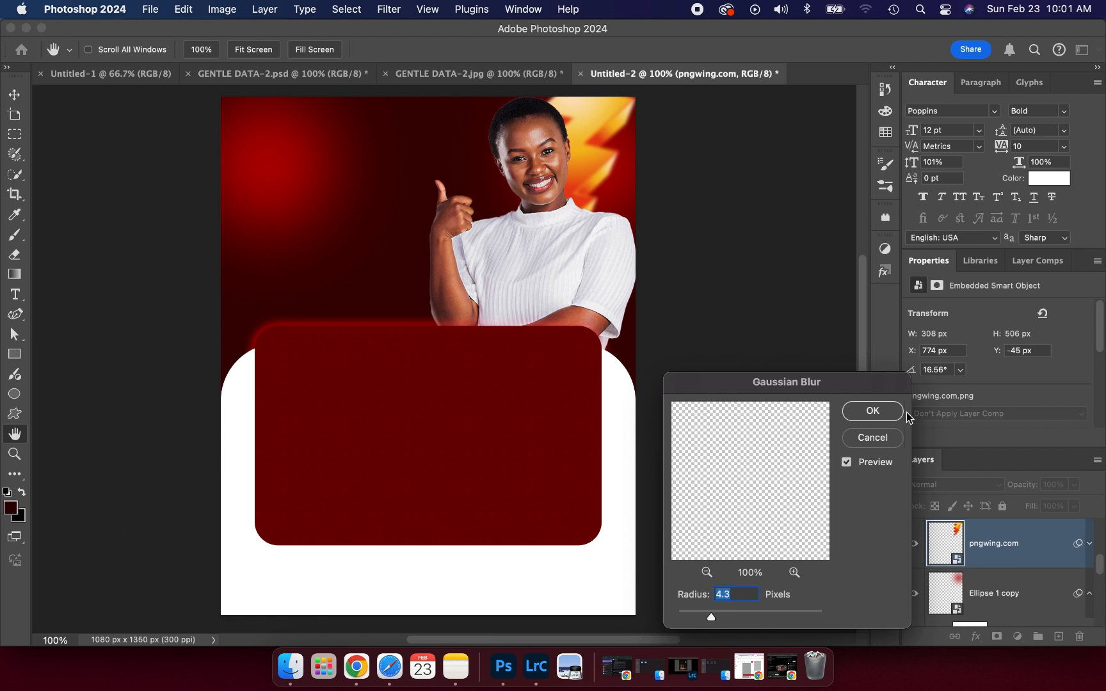
{"action": "left_click", "coordinate": [884, 412]}
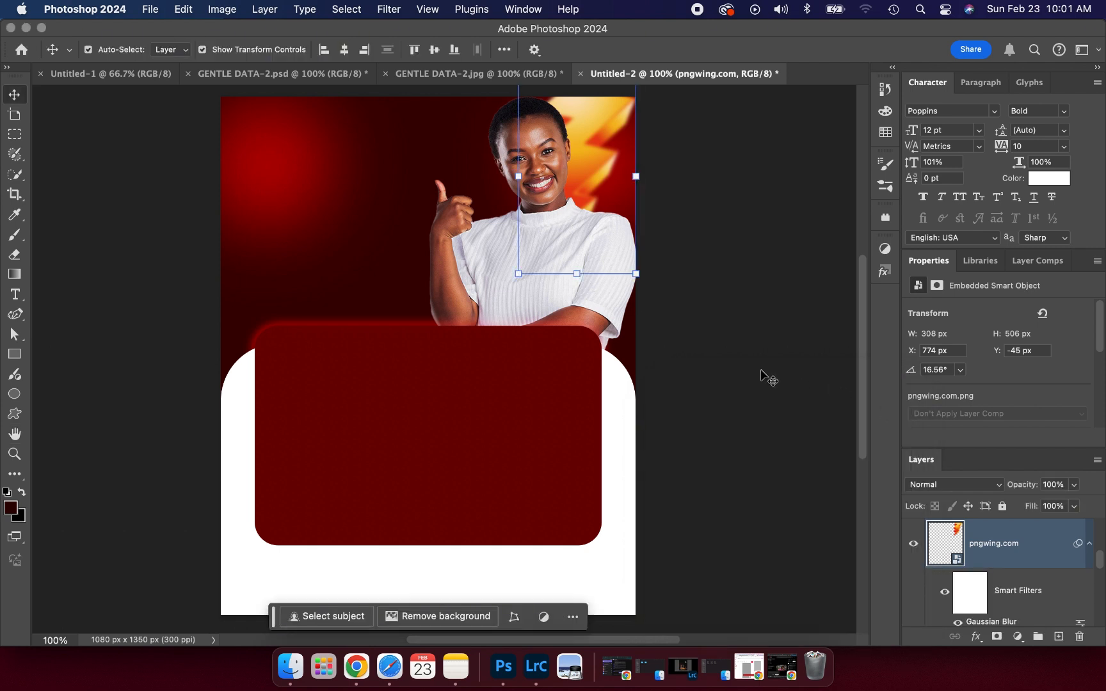
- Add a 28 px Motion Blur to the flame, then switch to the GENTLE DATA-2.jpg reference
{"action": "left_click", "coordinate": [379, 12]}
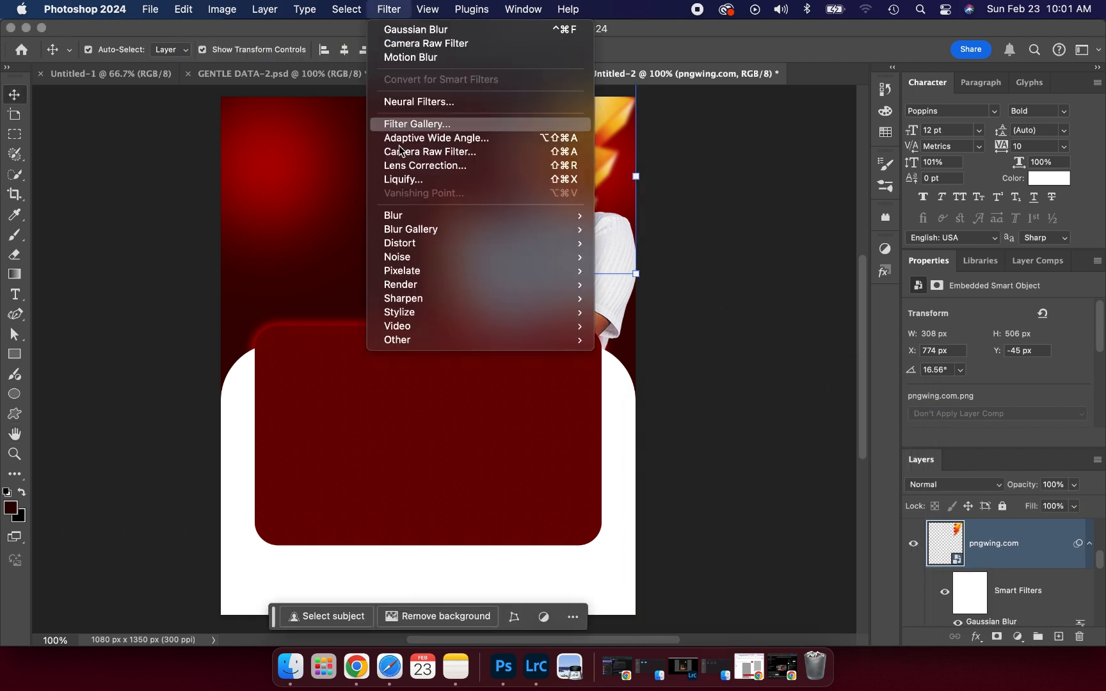
{"action": "mouse_move", "coordinate": [444, 212]}
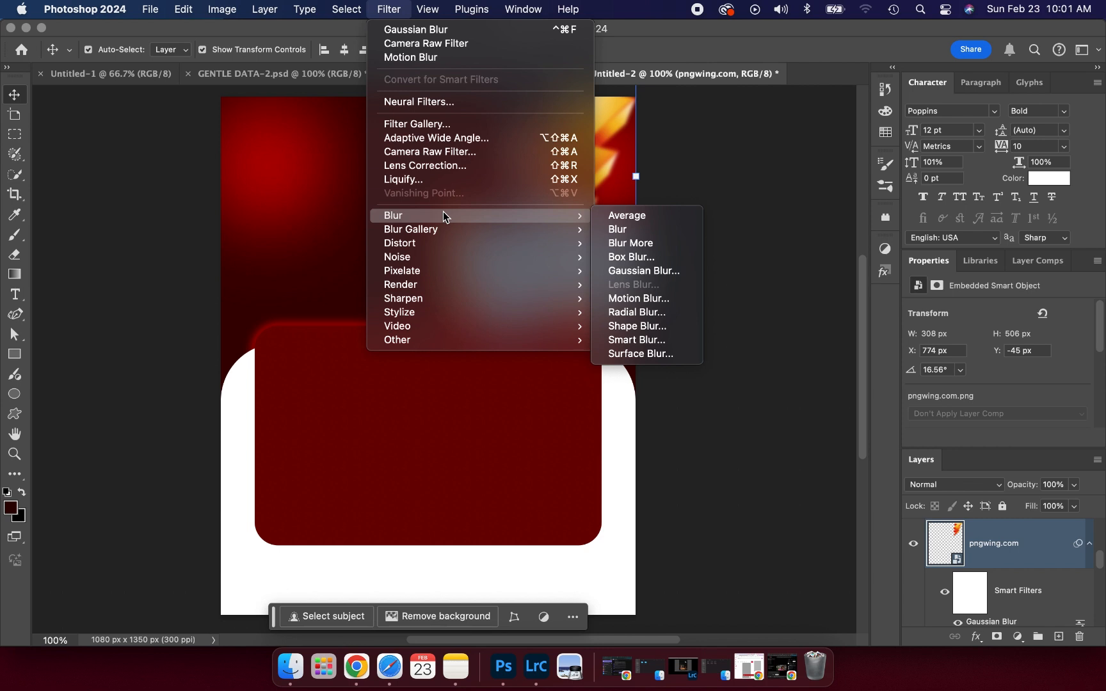
{"action": "left_click", "coordinate": [642, 301]}
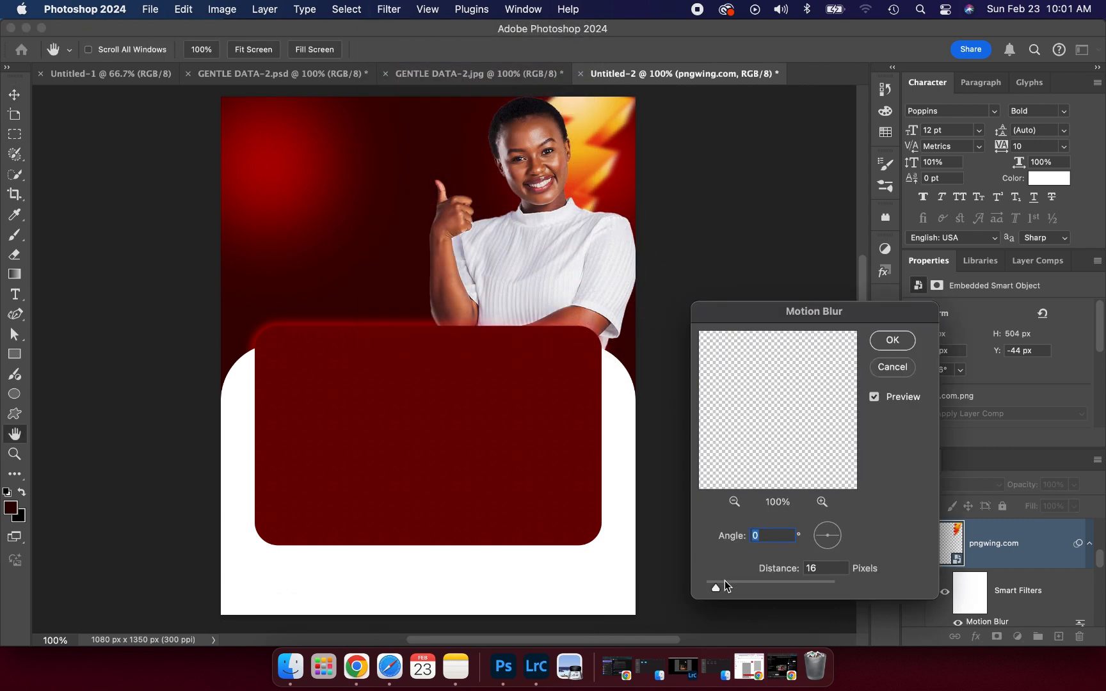
{"action": "left_click", "coordinate": [726, 582]}
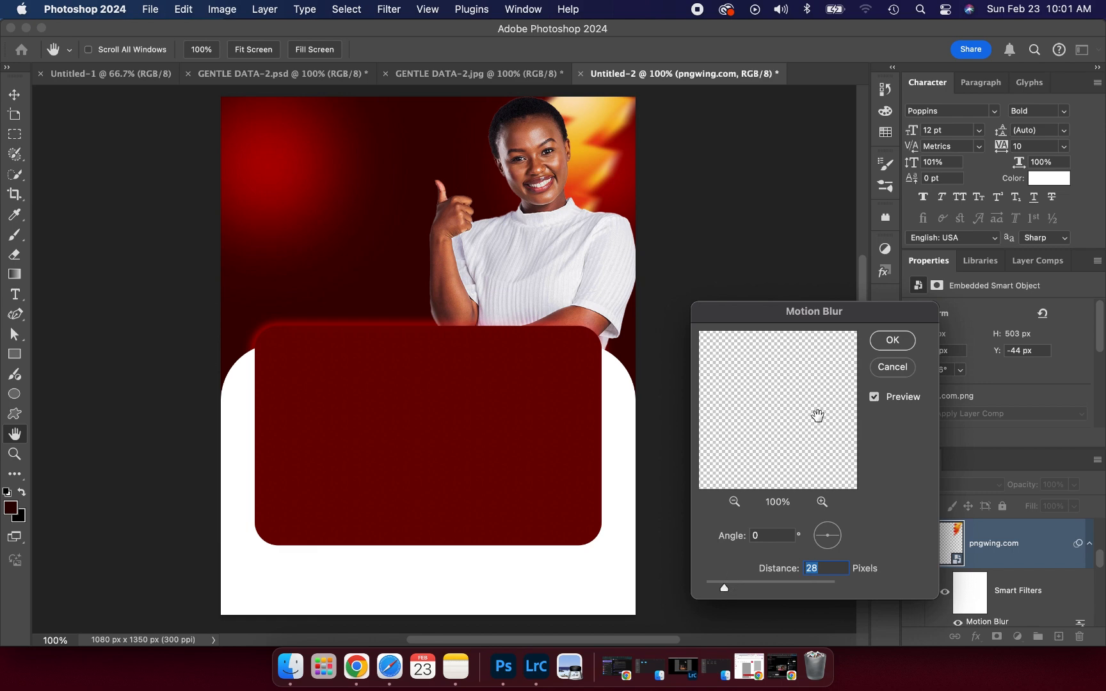
{"action": "left_click", "coordinate": [892, 341]}
{"action": "left_click", "coordinate": [825, 268]}
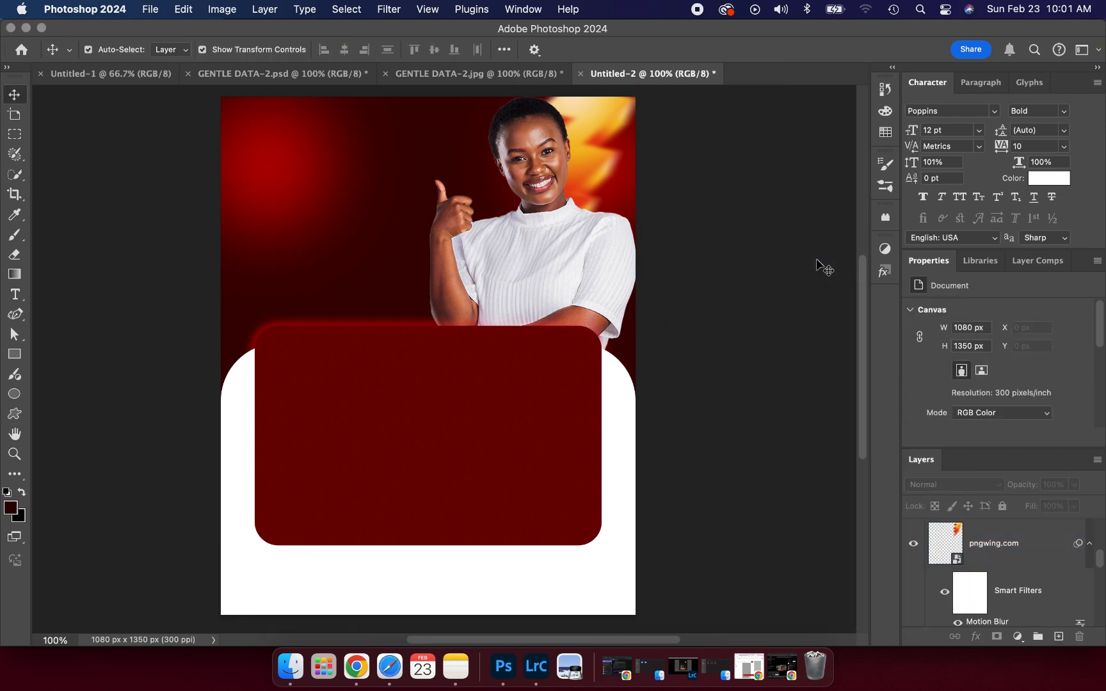
{"action": "key", "text": "ctrl+shift+Tab"}
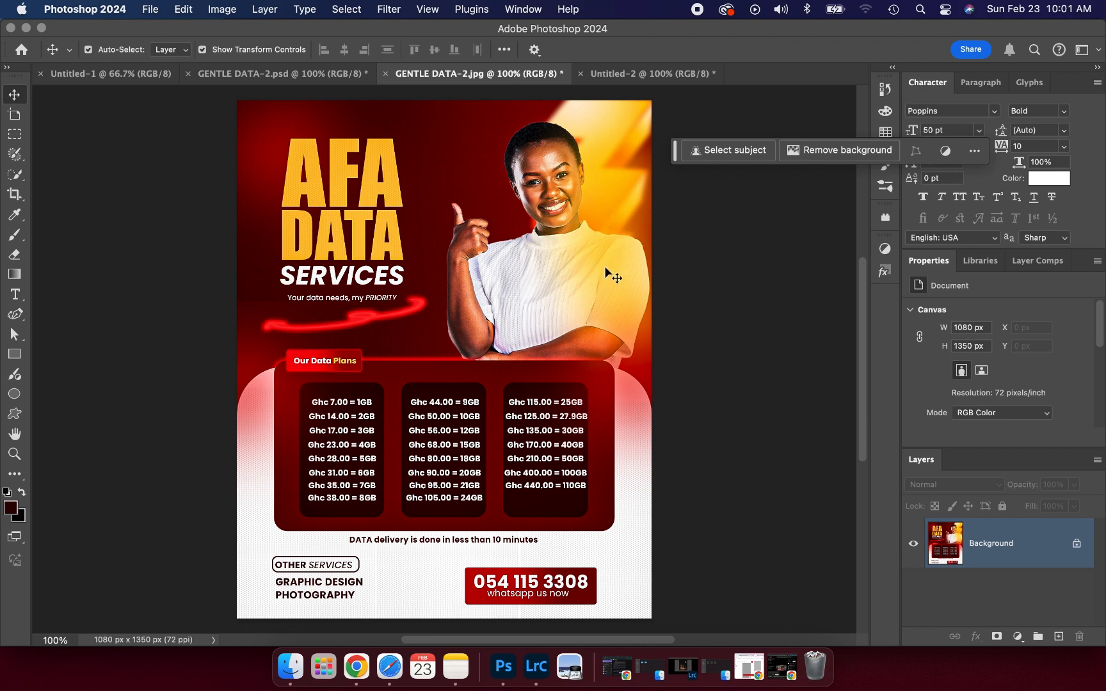
- Back in Untitled-2, draw a 259 px circle over the dark red panel's top-left
{"action": "left_click", "coordinate": [600, 75]}
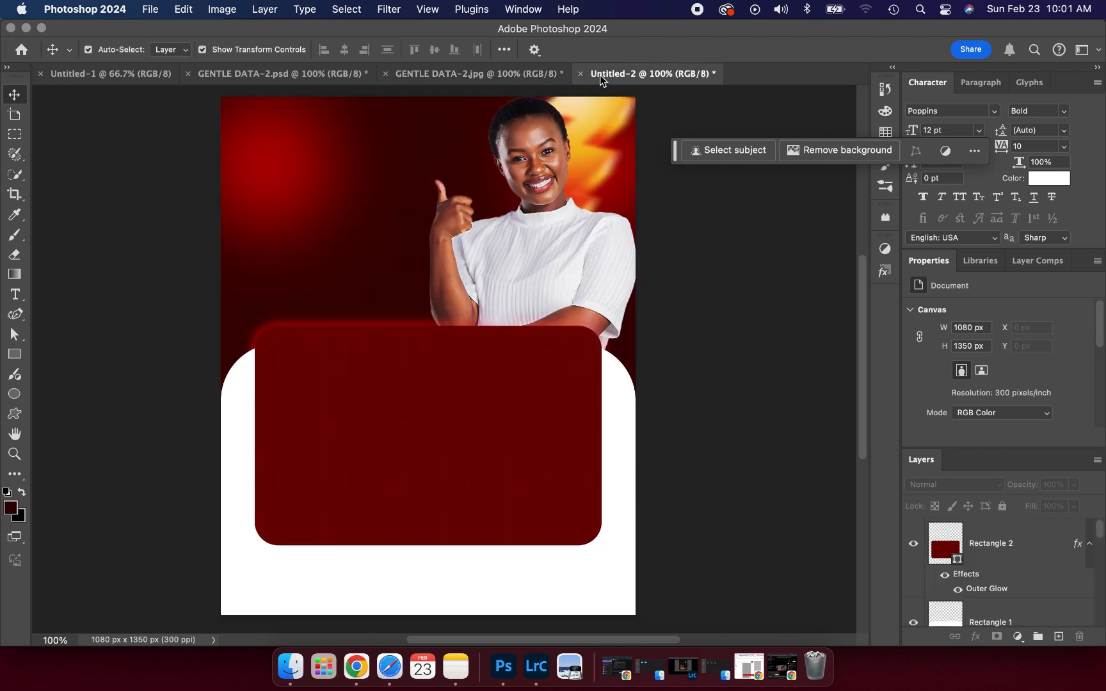
{"action": "left_click", "coordinate": [14, 394]}
{"action": "left_click_drag", "start_coordinate": [314, 268], "coordinate": [413, 566]}
- Fill the circle with orange ff9d00, sampled from the flame and fully saturated
{"action": "left_click", "coordinate": [955, 420]}
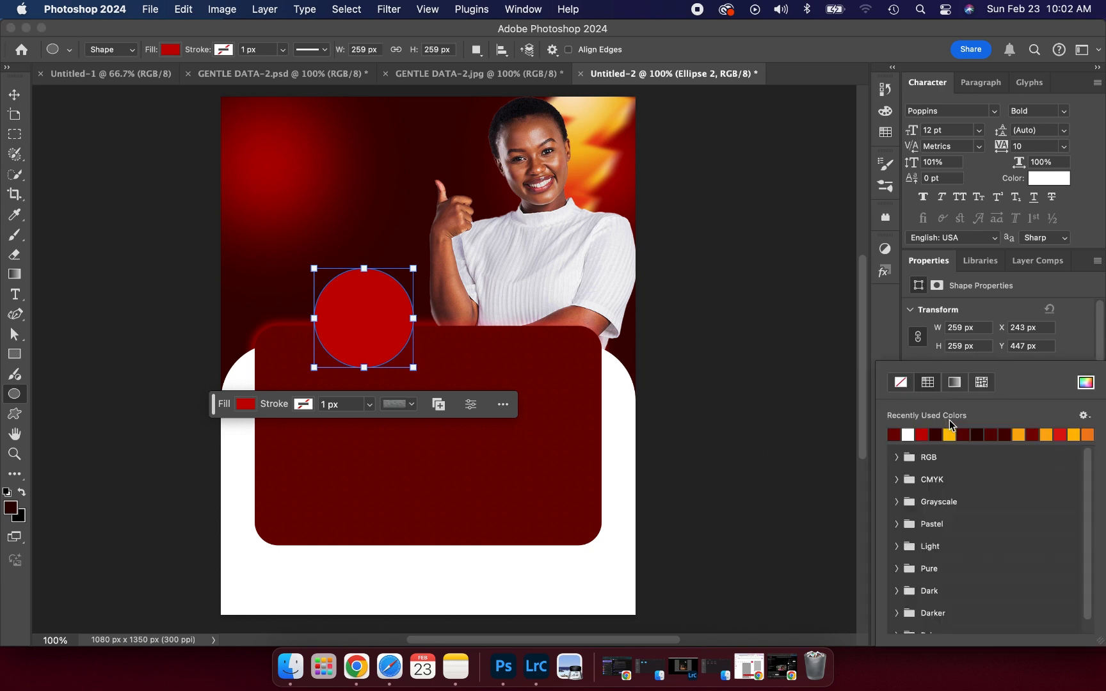
{"action": "left_click", "coordinate": [1086, 384]}
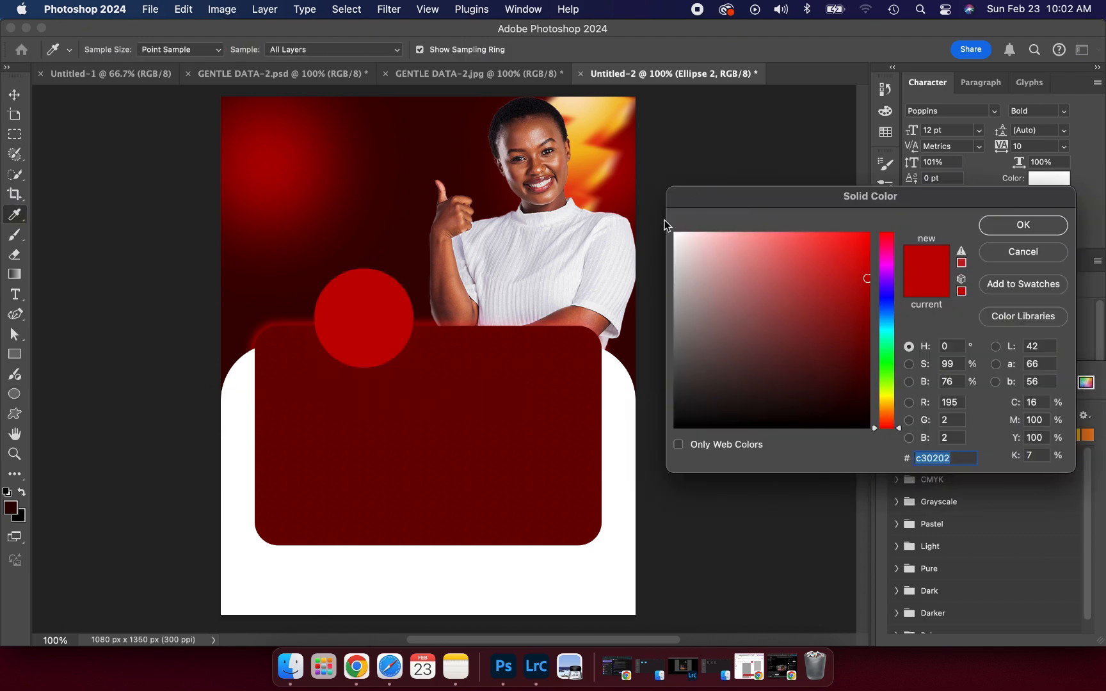
{"action": "left_click", "coordinate": [600, 121]}
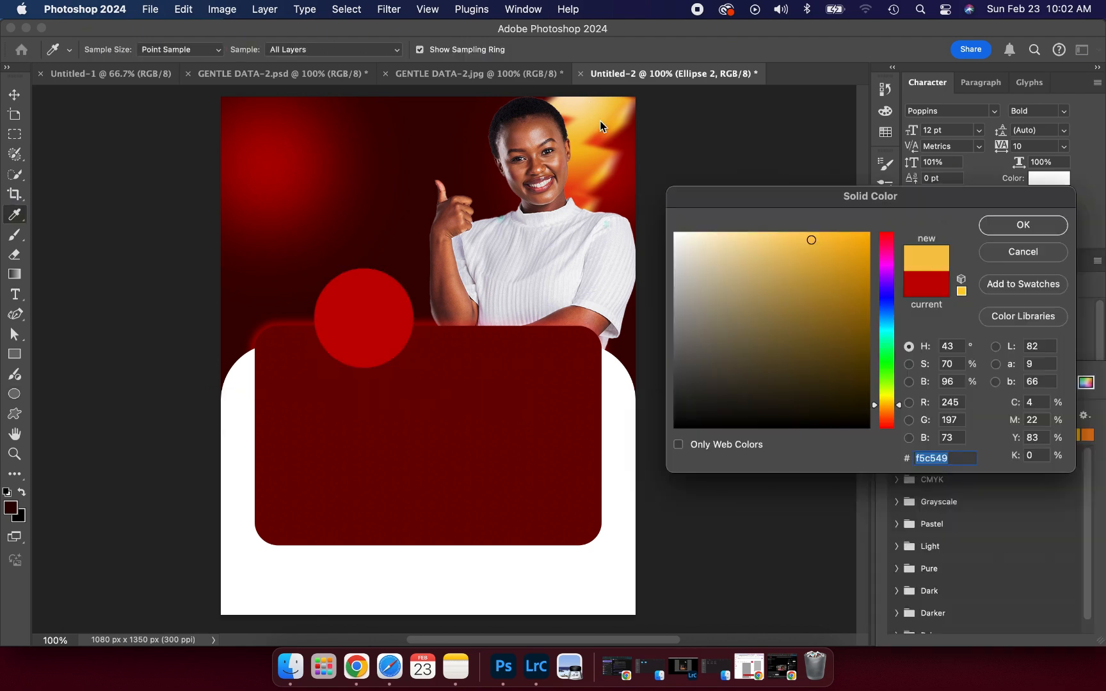
{"action": "left_click", "coordinate": [588, 126]}
{"action": "left_click", "coordinate": [582, 177]}
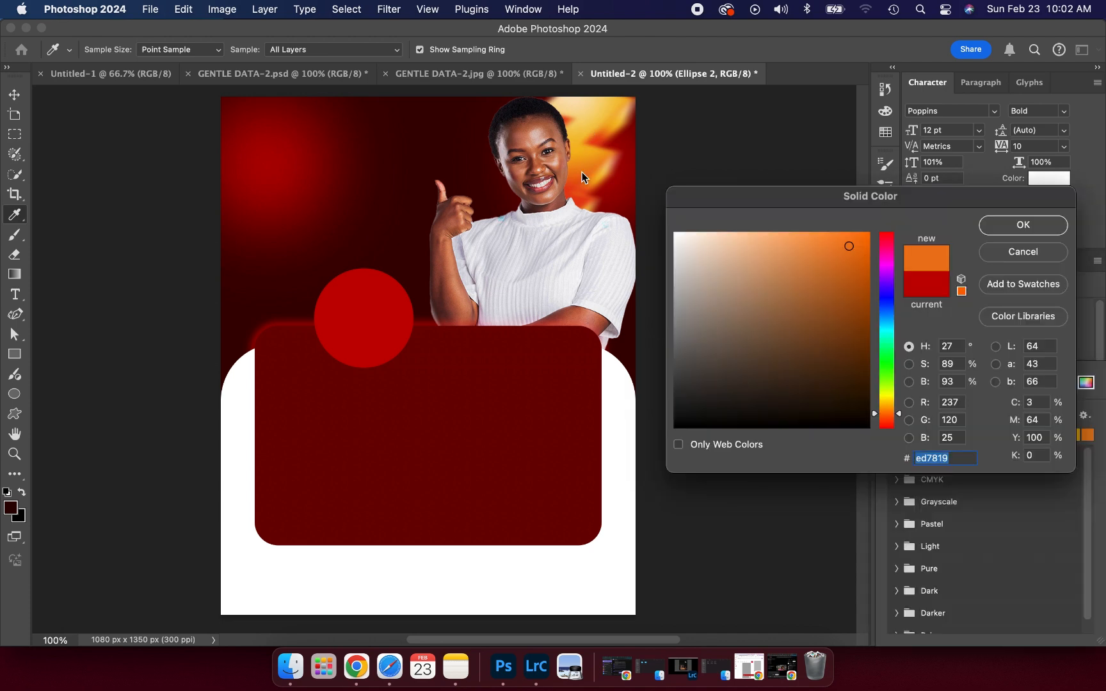
{"action": "left_click", "coordinate": [591, 158]}
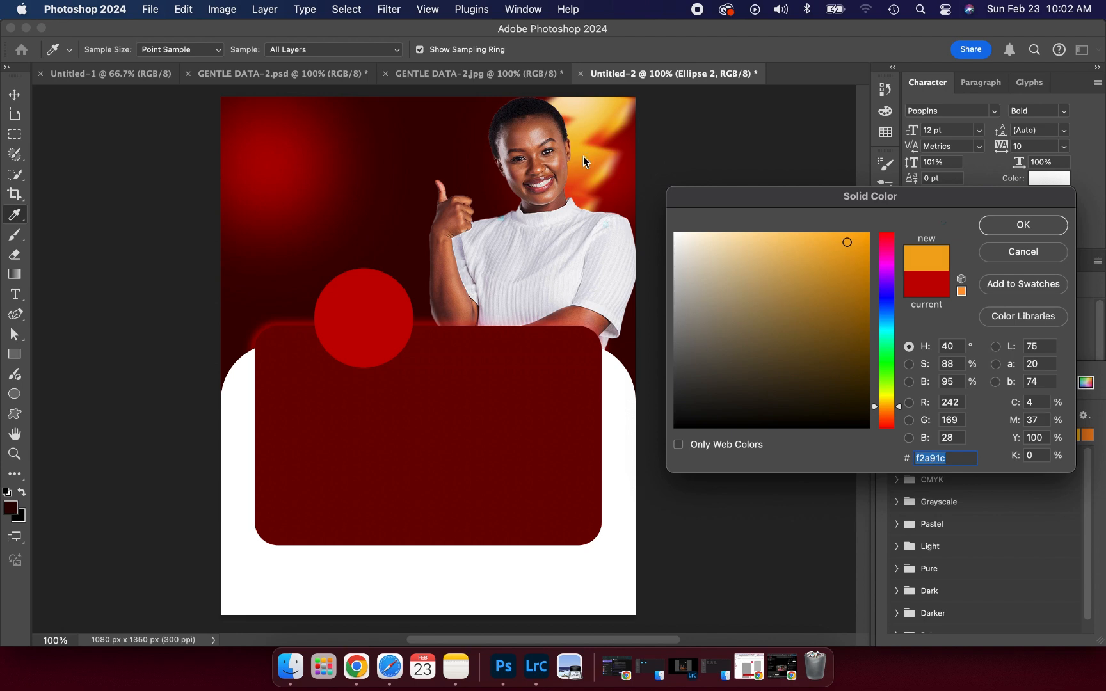
{"action": "left_click", "coordinate": [588, 159]}
{"action": "left_click_drag", "start_coordinate": [868, 260], "coordinate": [869, 232]}
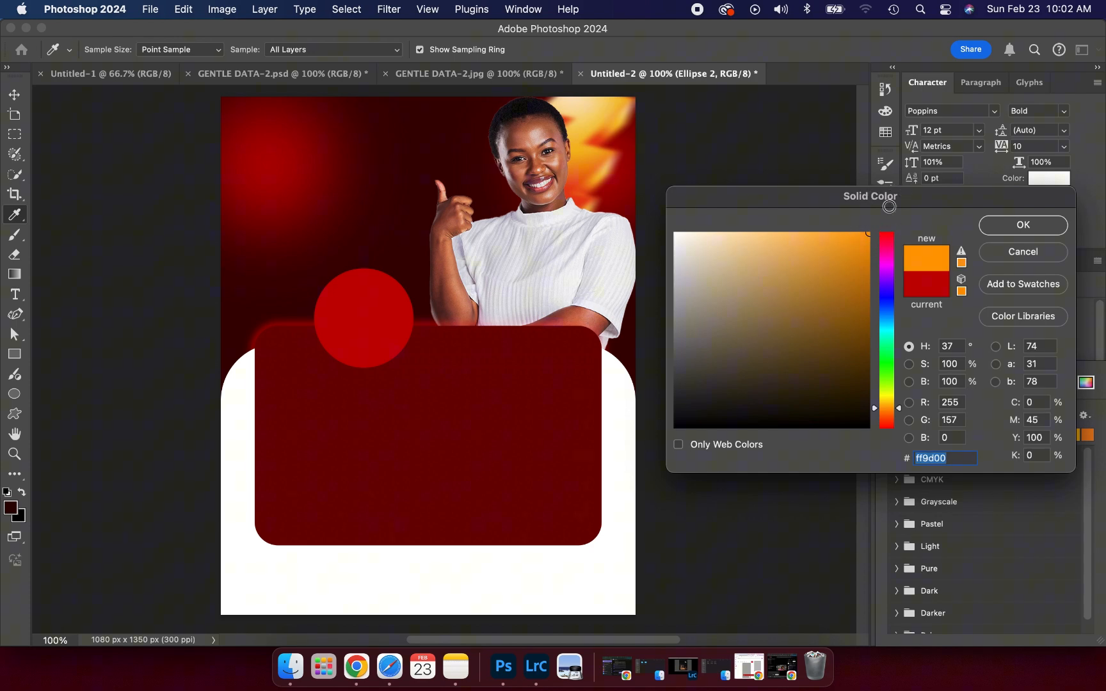
{"action": "left_click", "coordinate": [1010, 226]}
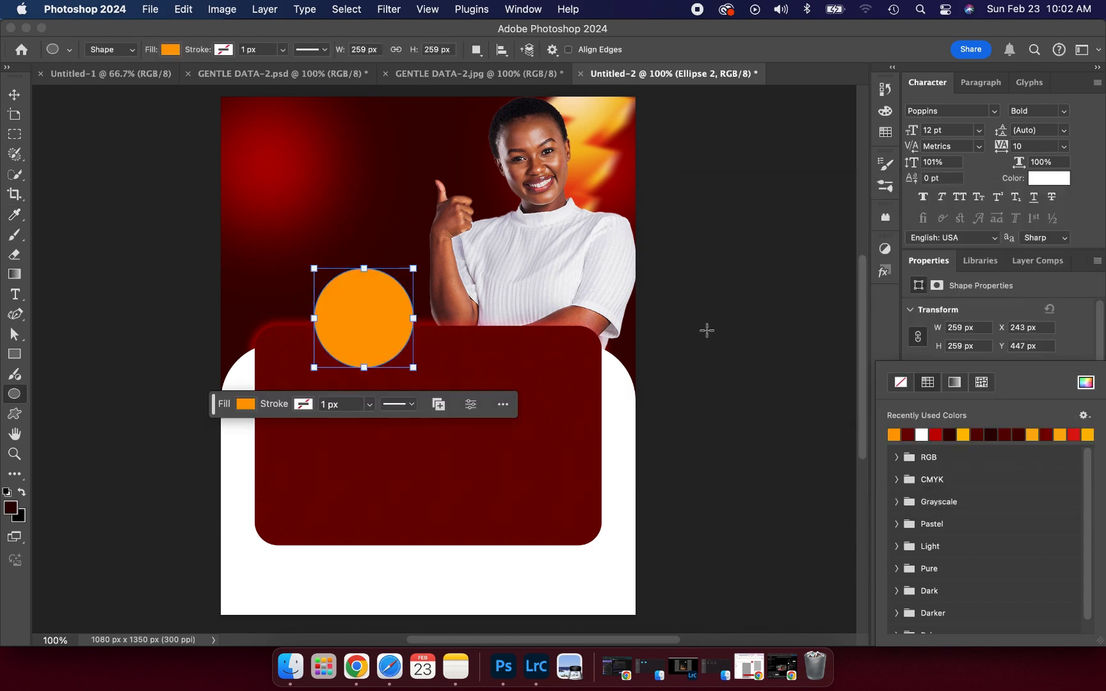
- Convert Ellipse 2 to a smart object and apply a 43 px Gaussian Blur
{"action": "left_click", "coordinate": [388, 9]}
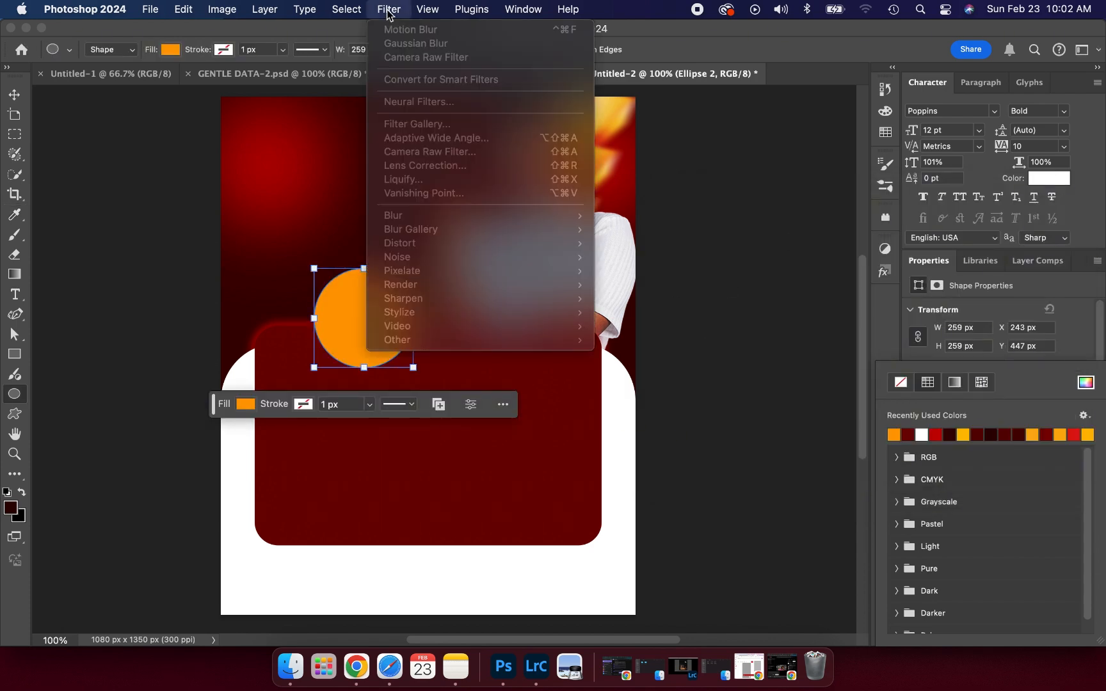
{"action": "left_click", "coordinate": [391, 9]}
{"action": "key", "text": "v"}
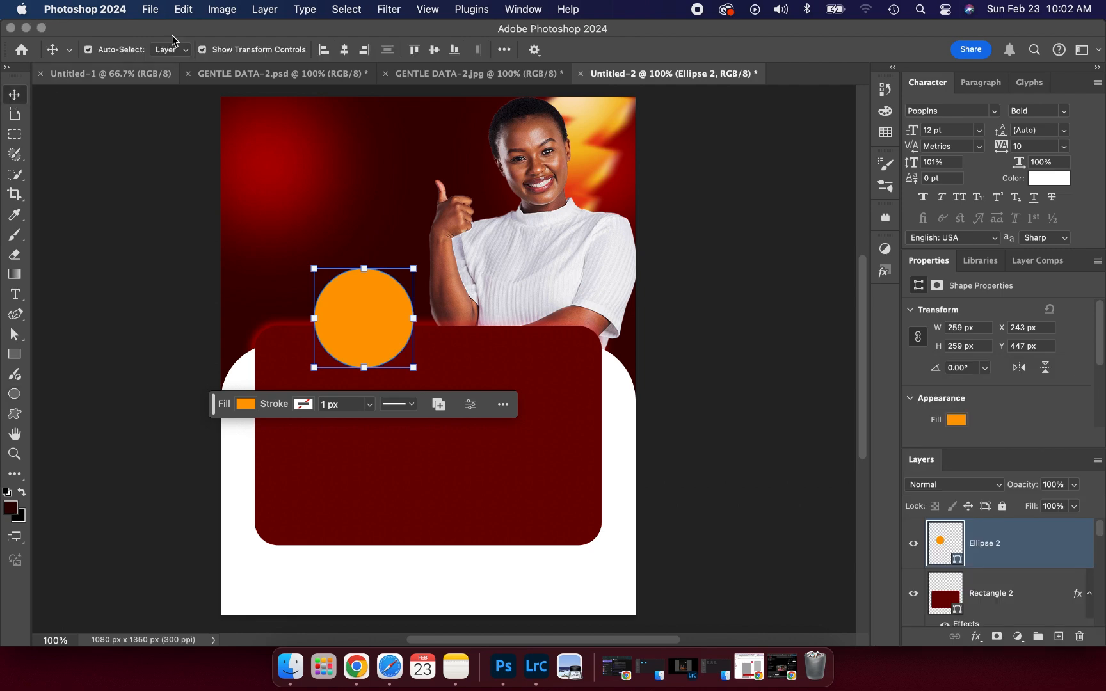
{"action": "left_click", "coordinate": [383, 11]}
{"action": "mouse_move", "coordinate": [412, 218]}
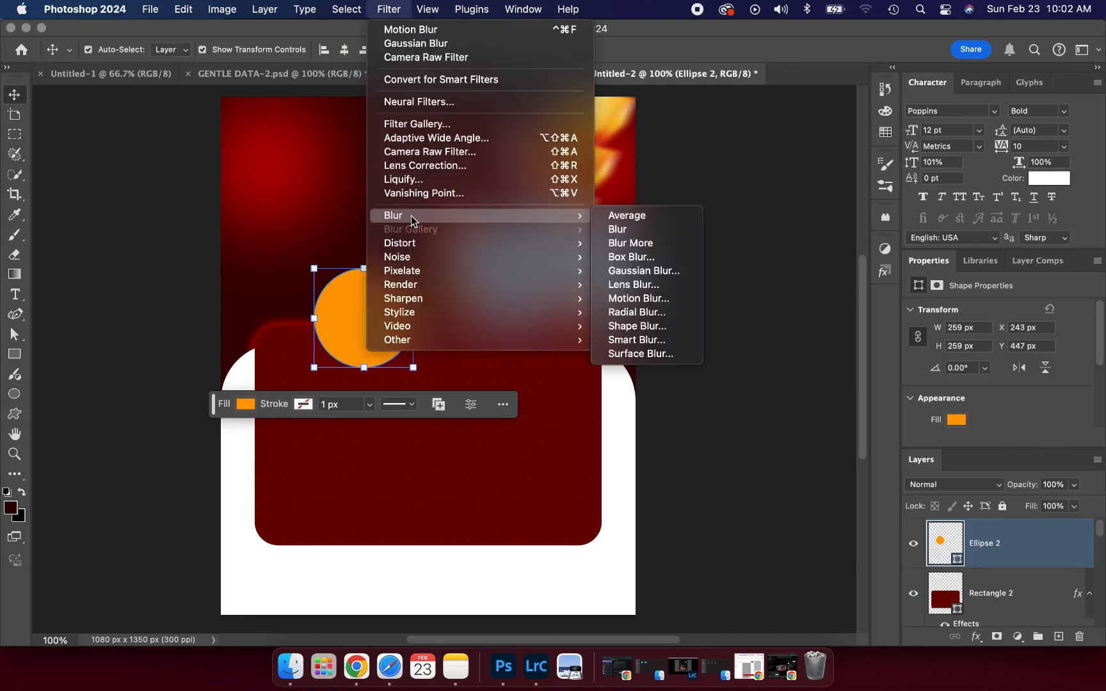
{"action": "left_click", "coordinate": [620, 277]}
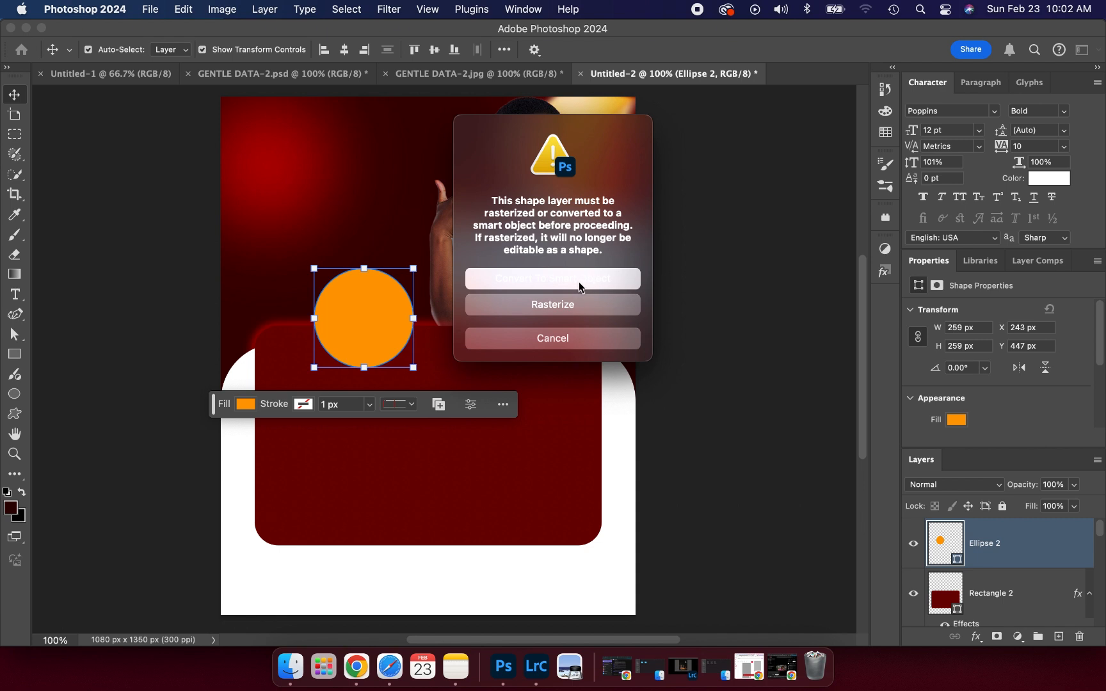
{"action": "left_click", "coordinate": [580, 282]}
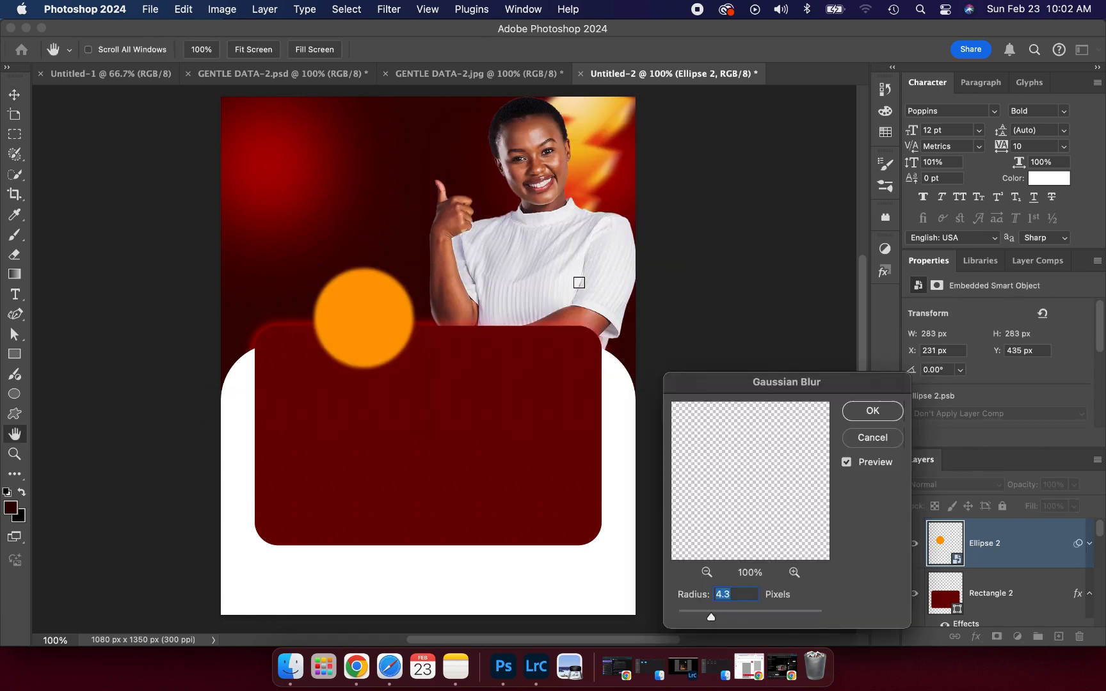
{"action": "left_click_drag", "start_coordinate": [709, 616], "coordinate": [753, 609]}
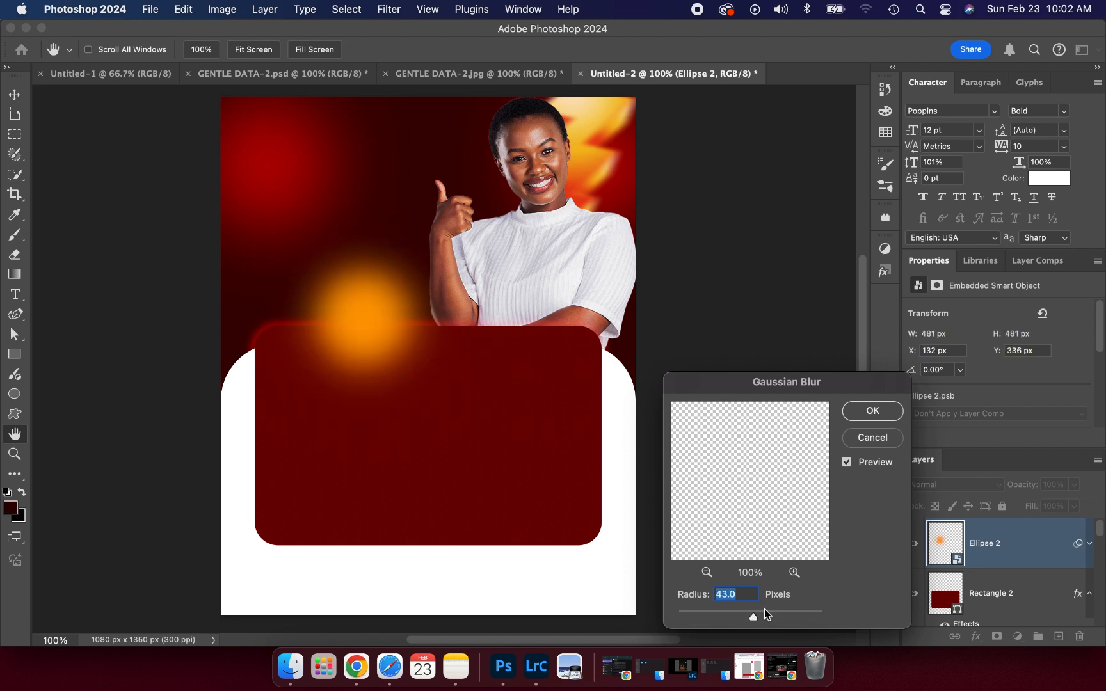
{"action": "left_click", "coordinate": [859, 408]}
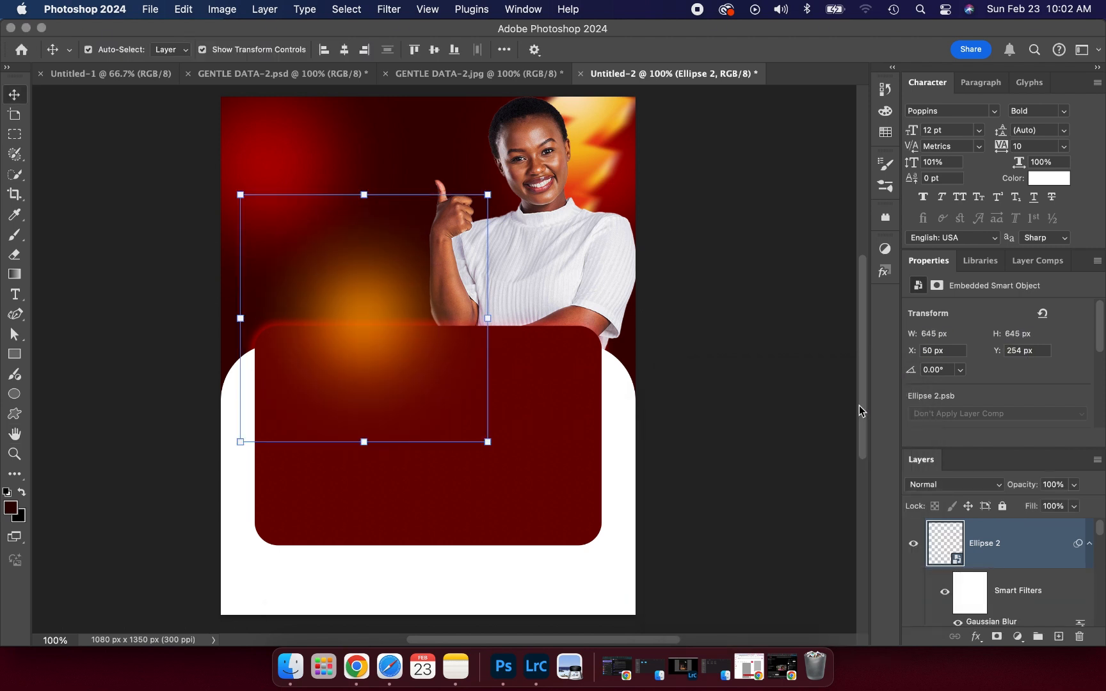
{"action": "left_click_drag", "start_coordinate": [366, 316], "coordinate": [607, 245]}
{"action": "key", "text": "super+j"}
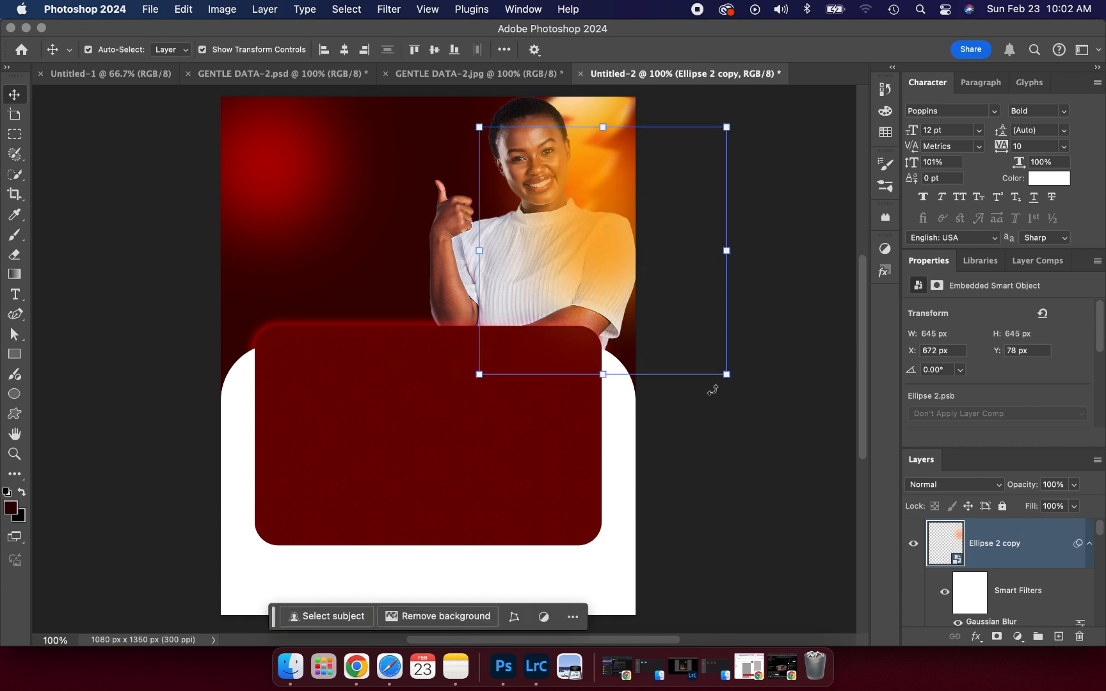
{"action": "left_click", "coordinate": [749, 452]}
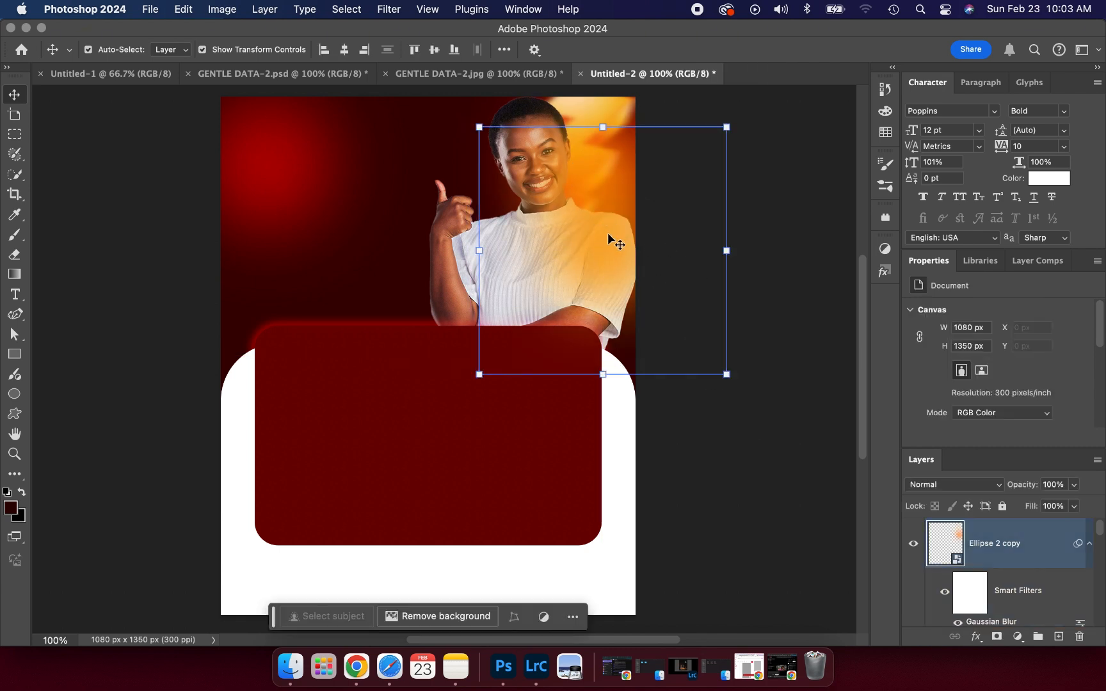
{"action": "key", "text": "i"}
{"action": "key", "text": "super+k"}
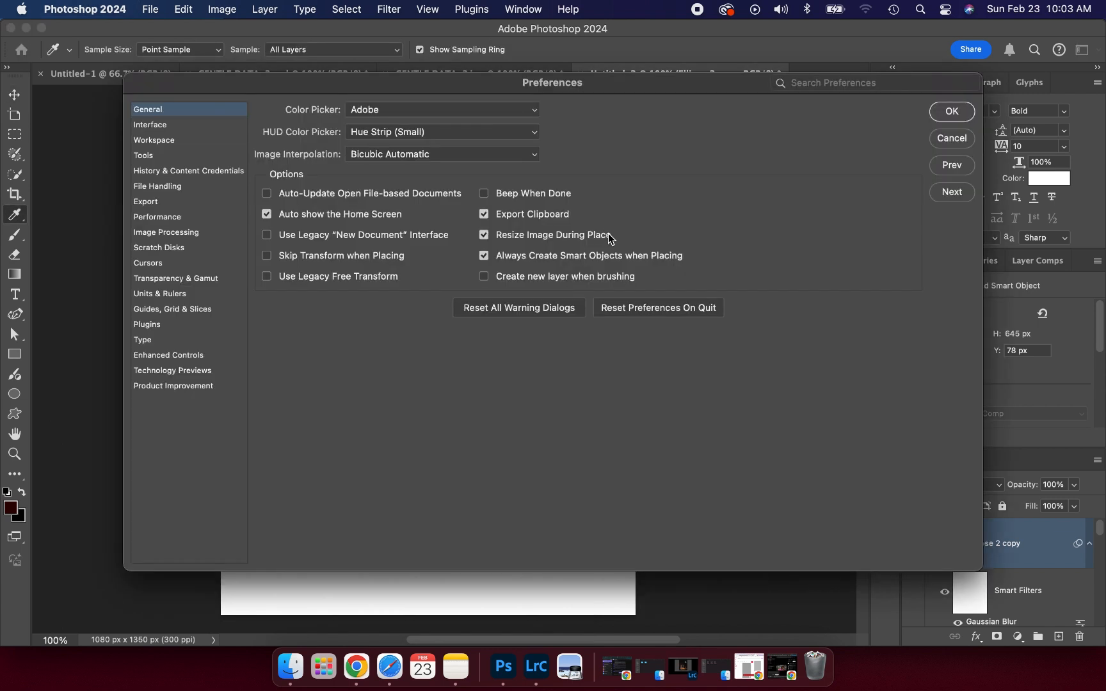
{"action": "left_click", "coordinate": [945, 139]}
{"action": "key", "text": "v"}
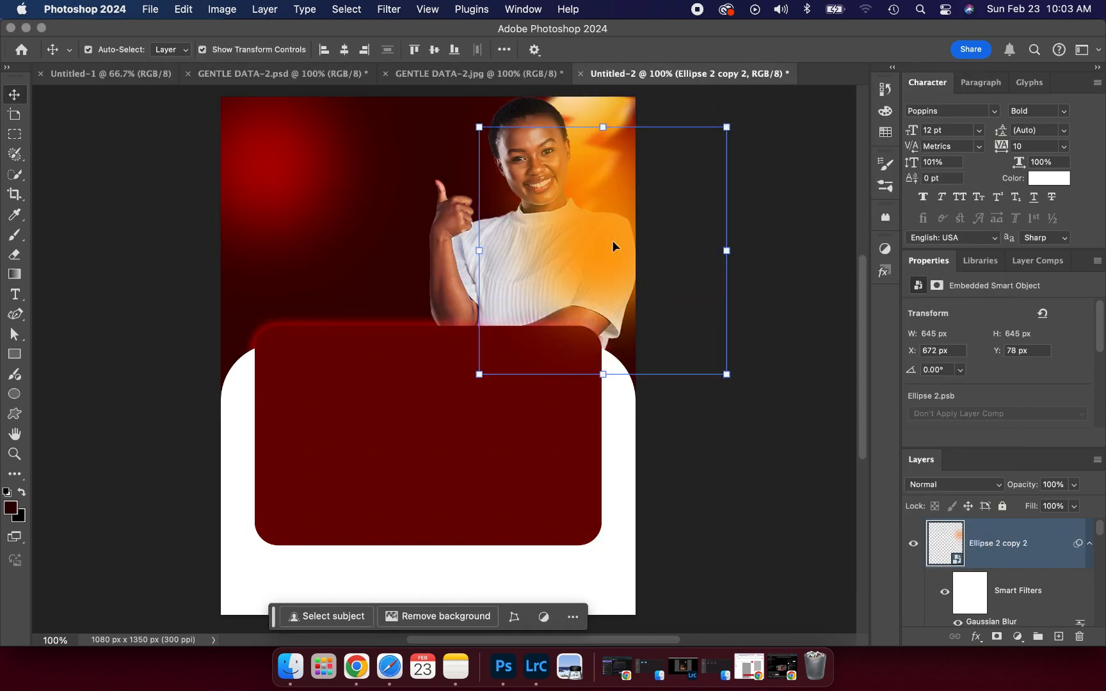
{"action": "left_click_drag", "start_coordinate": [613, 244], "coordinate": [646, 289]}
{"action": "left_click", "coordinate": [800, 201]}
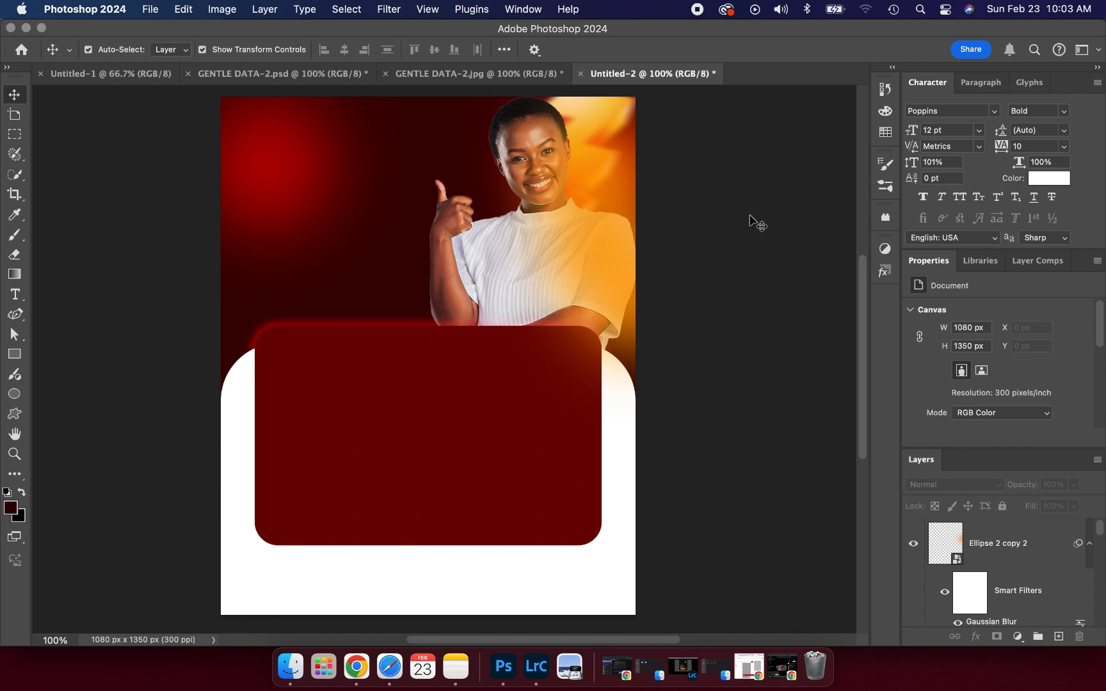
{"action": "left_click", "coordinate": [474, 75]}
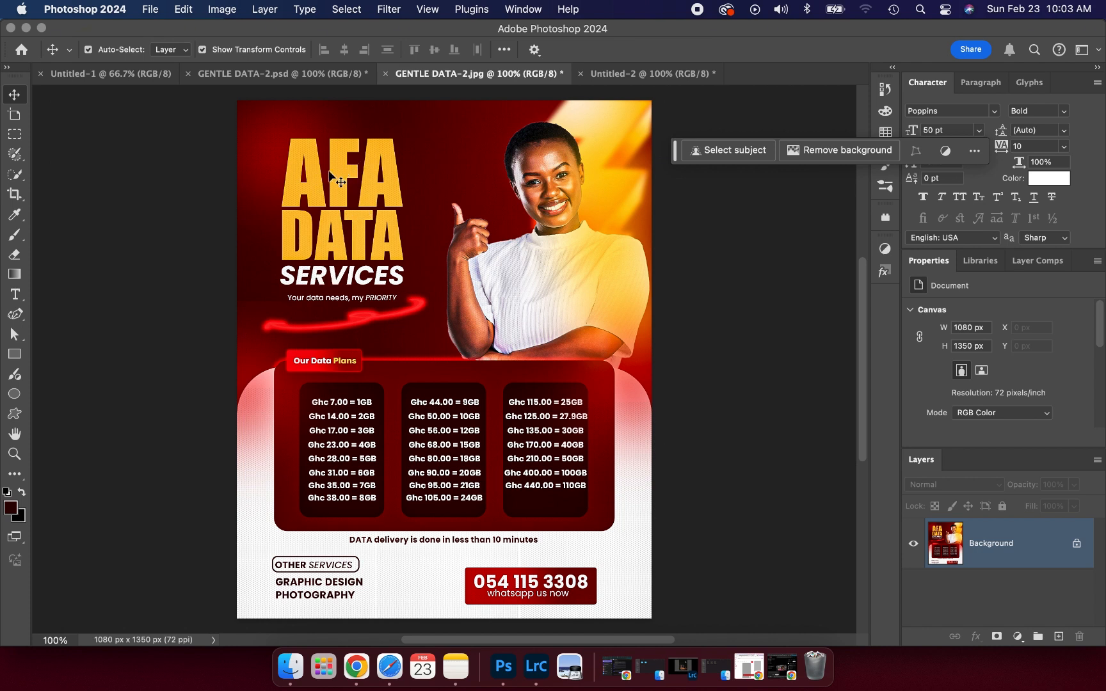
{"action": "left_click", "coordinate": [637, 74]}
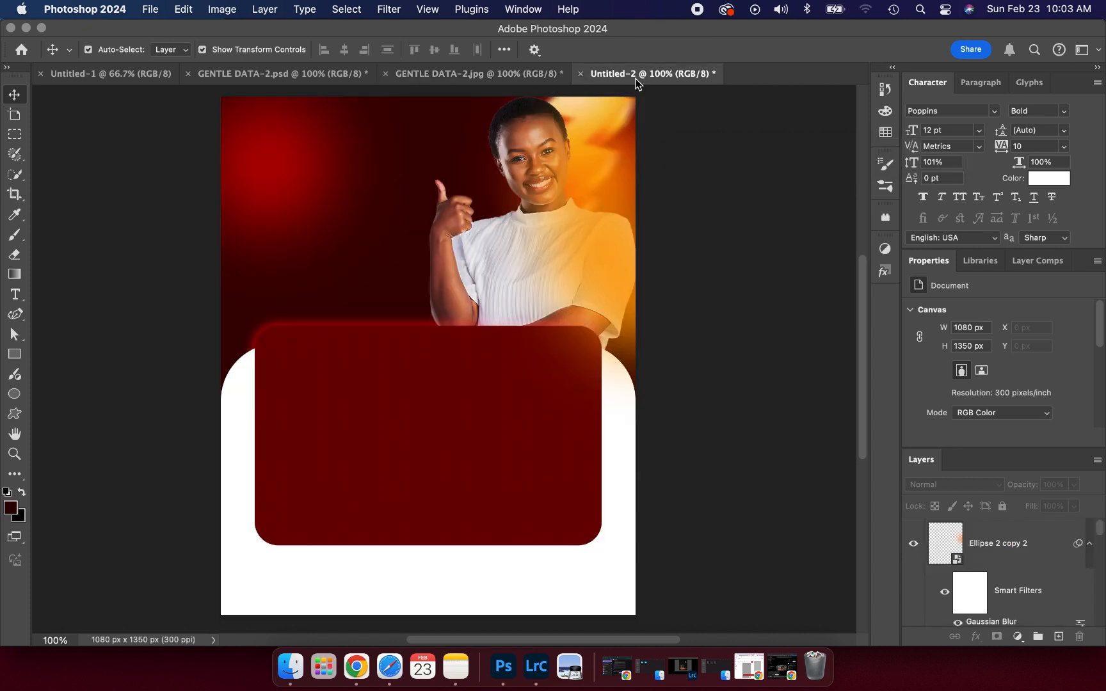
- Set the Type tool to Impact and create separate white AFA and DATA text layers
{"action": "left_click", "coordinate": [15, 293]}
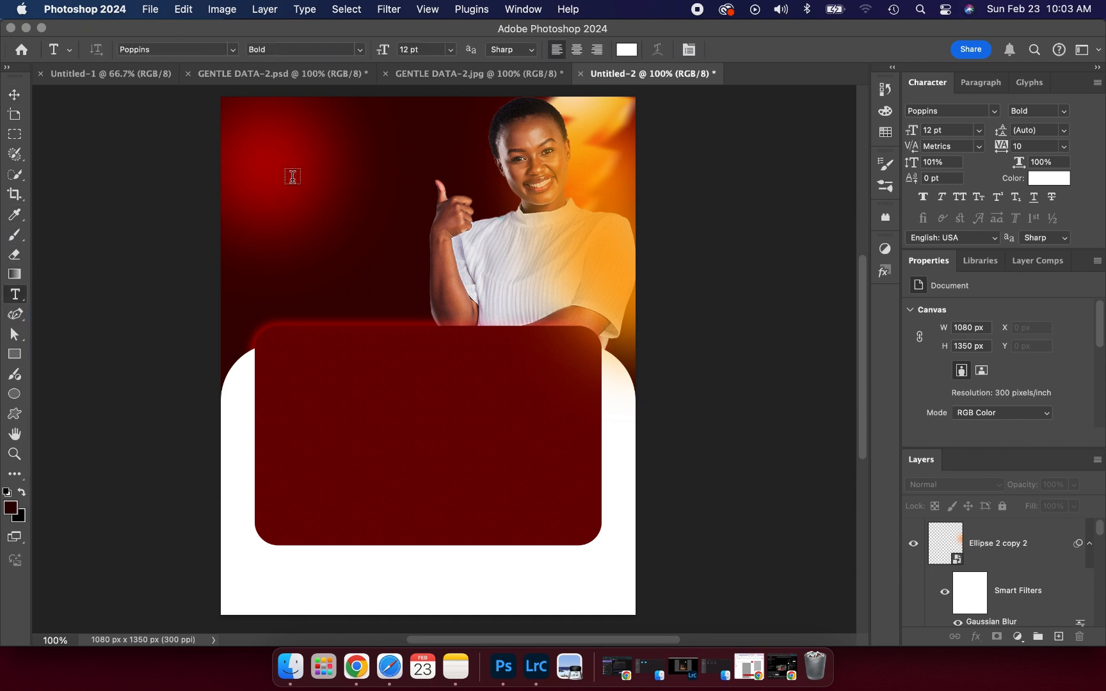
{"action": "left_click", "coordinate": [233, 50]}
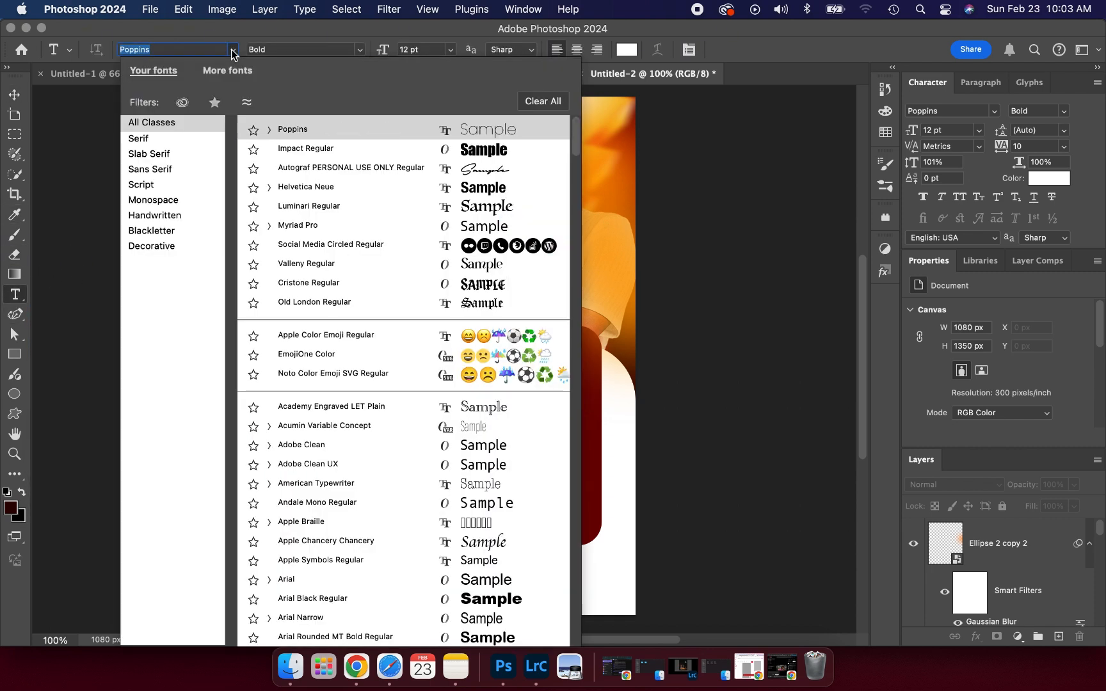
{"action": "left_click", "coordinate": [467, 148]}
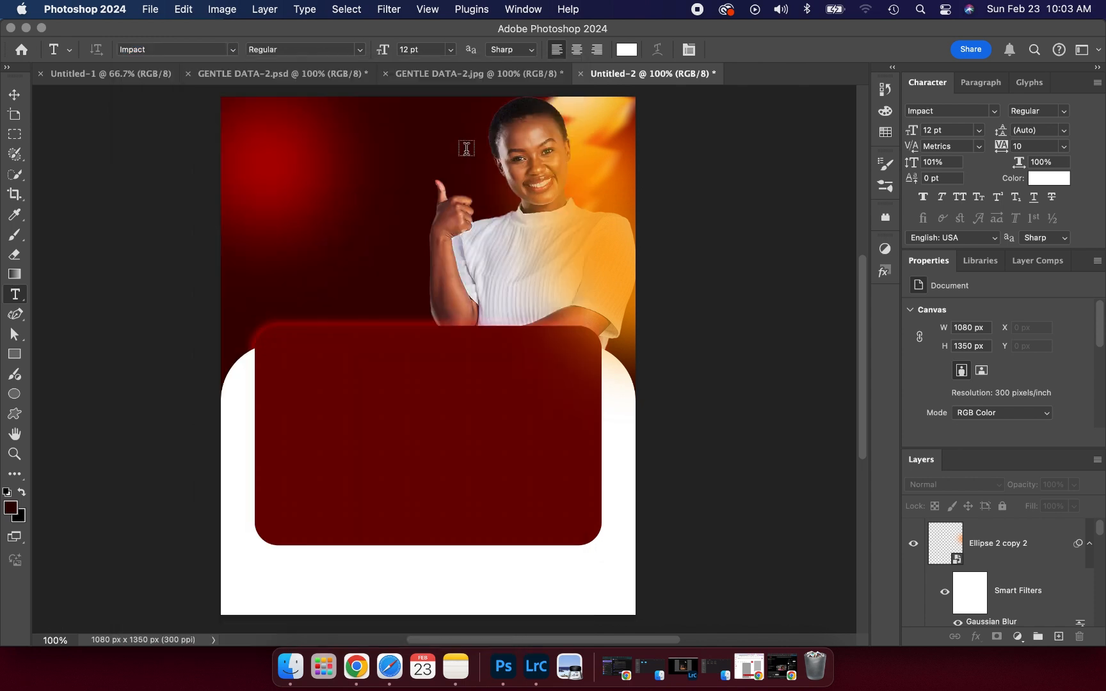
{"action": "left_click", "coordinate": [285, 178]}
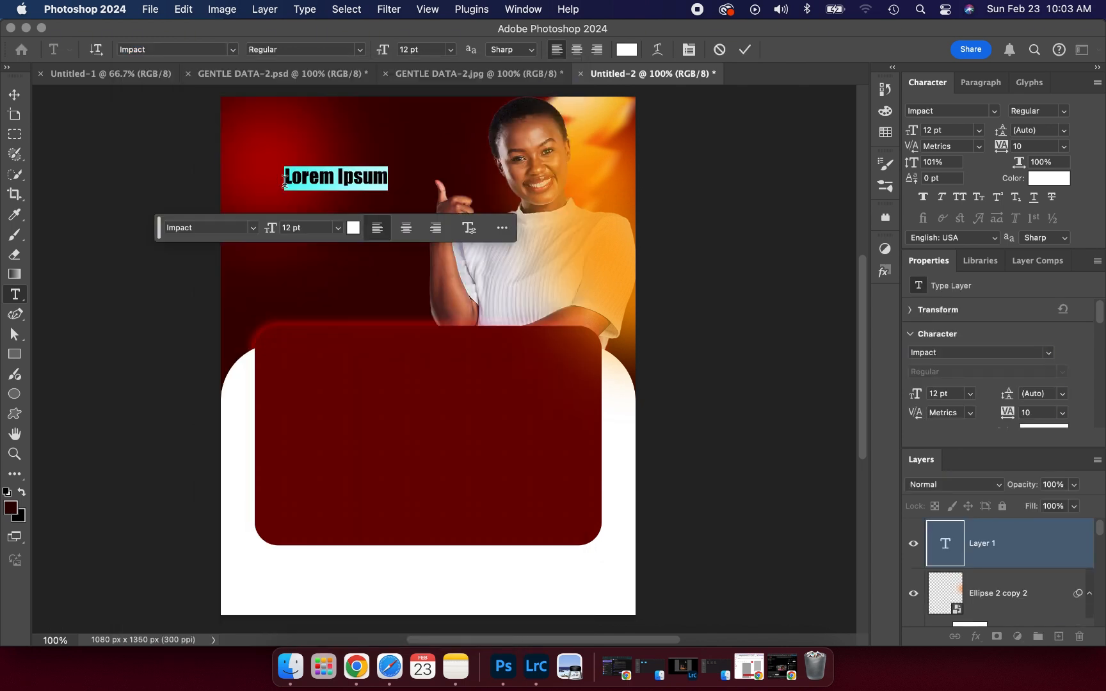
{"action": "type", "text": "AFA"}
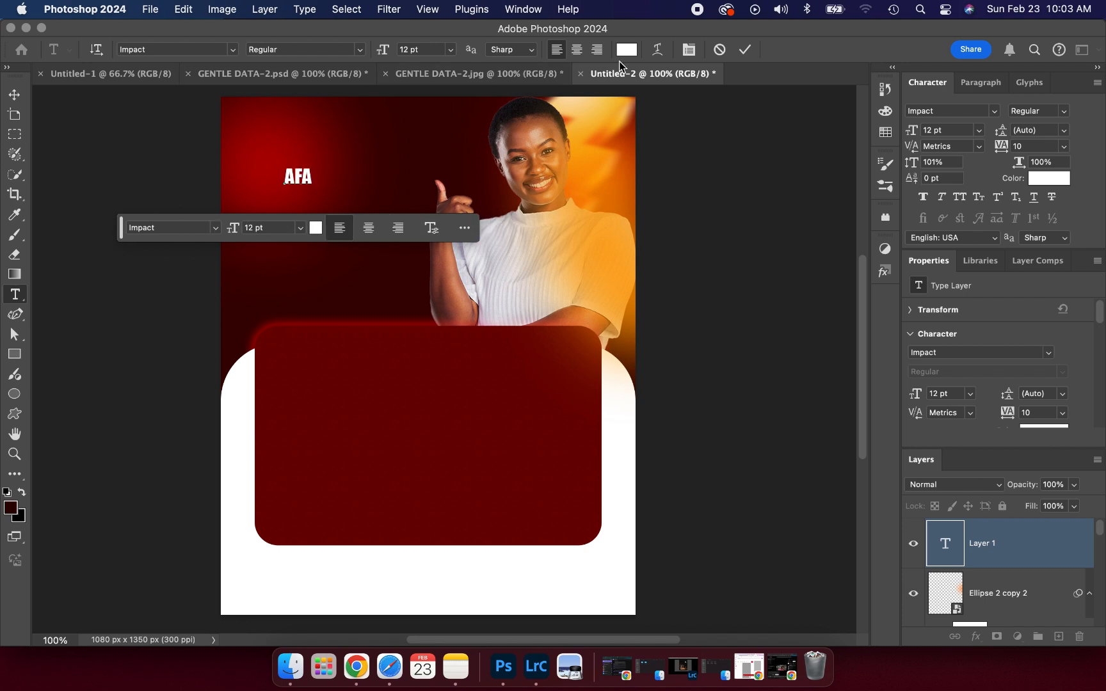
{"action": "left_click", "coordinate": [745, 49]}
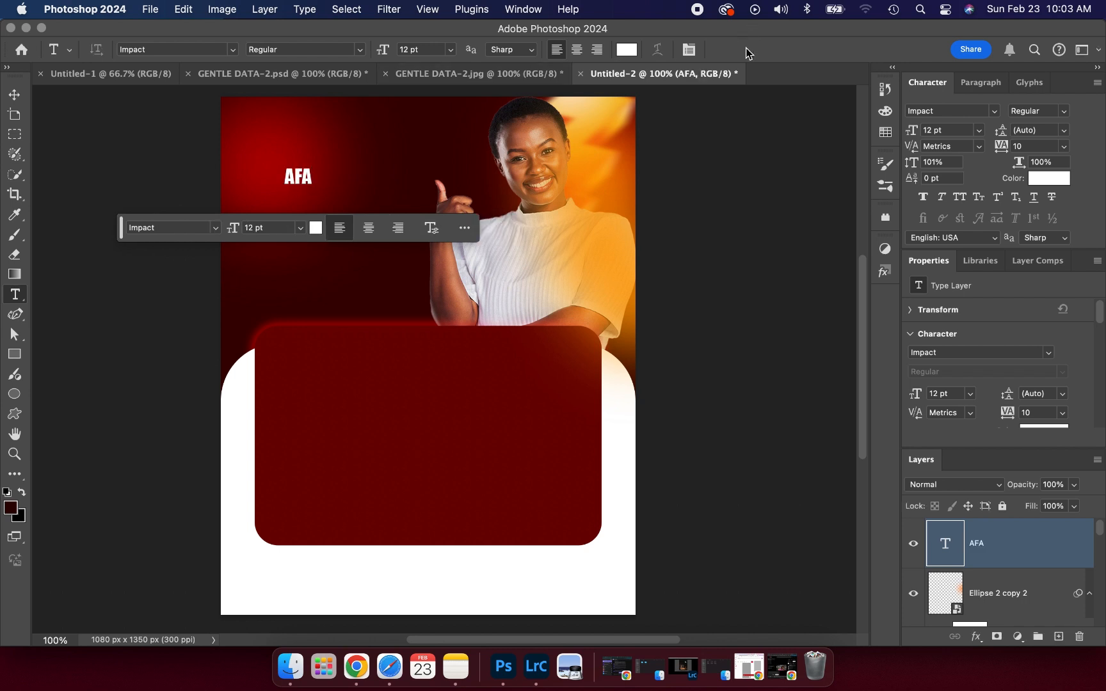
{"action": "left_click", "coordinate": [295, 200]}
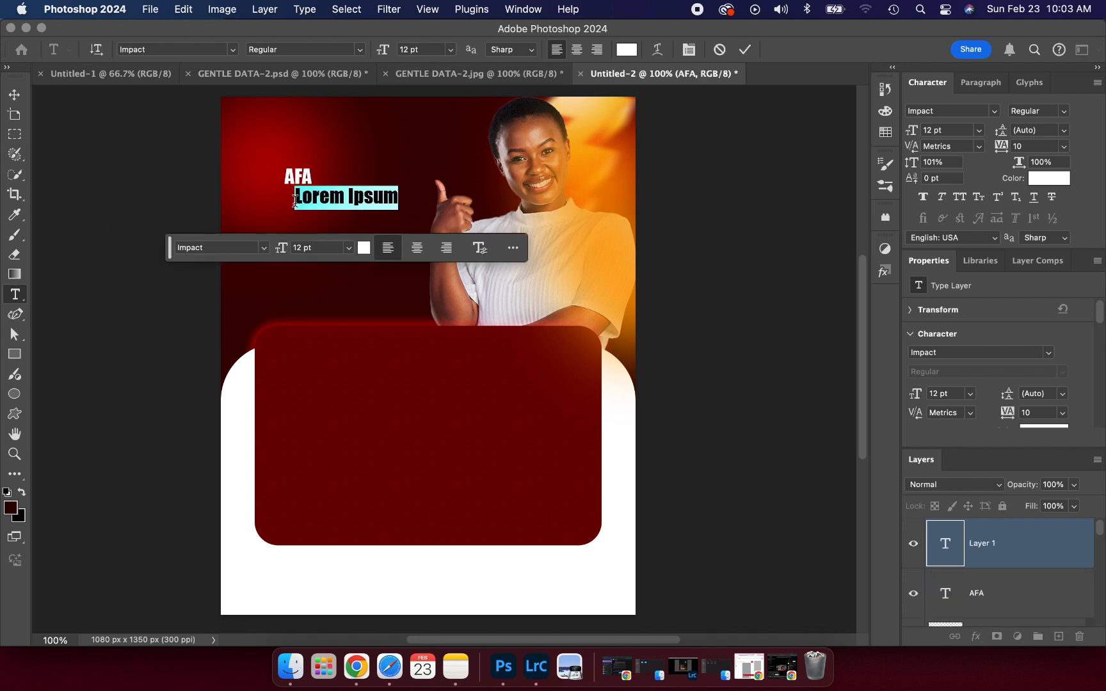
{"action": "type", "text": "DATA"}
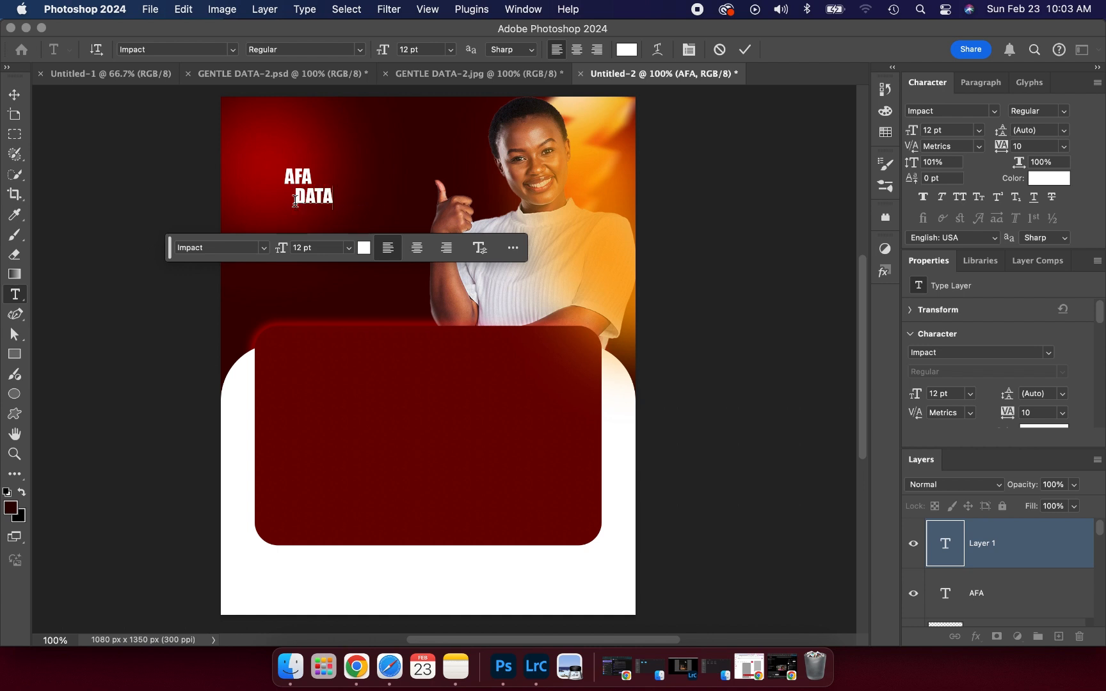
{"action": "left_click", "coordinate": [744, 49]}
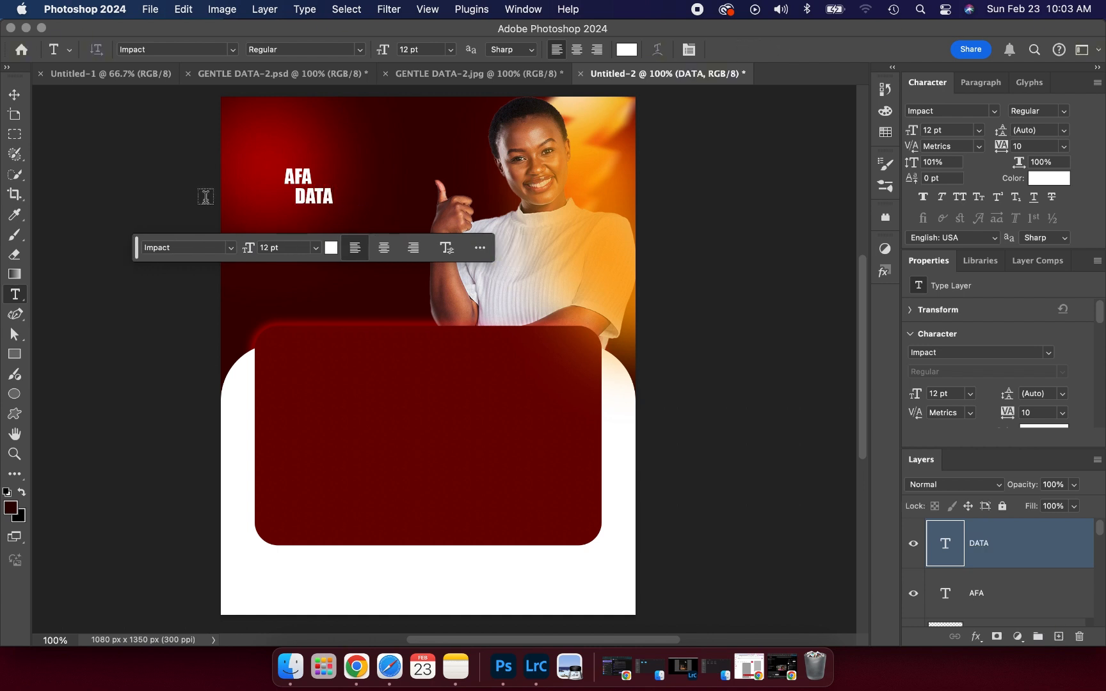
- Set DATA and AFA to 48 pt, with DATA moved below AFA
{"action": "left_click", "coordinate": [15, 94]}
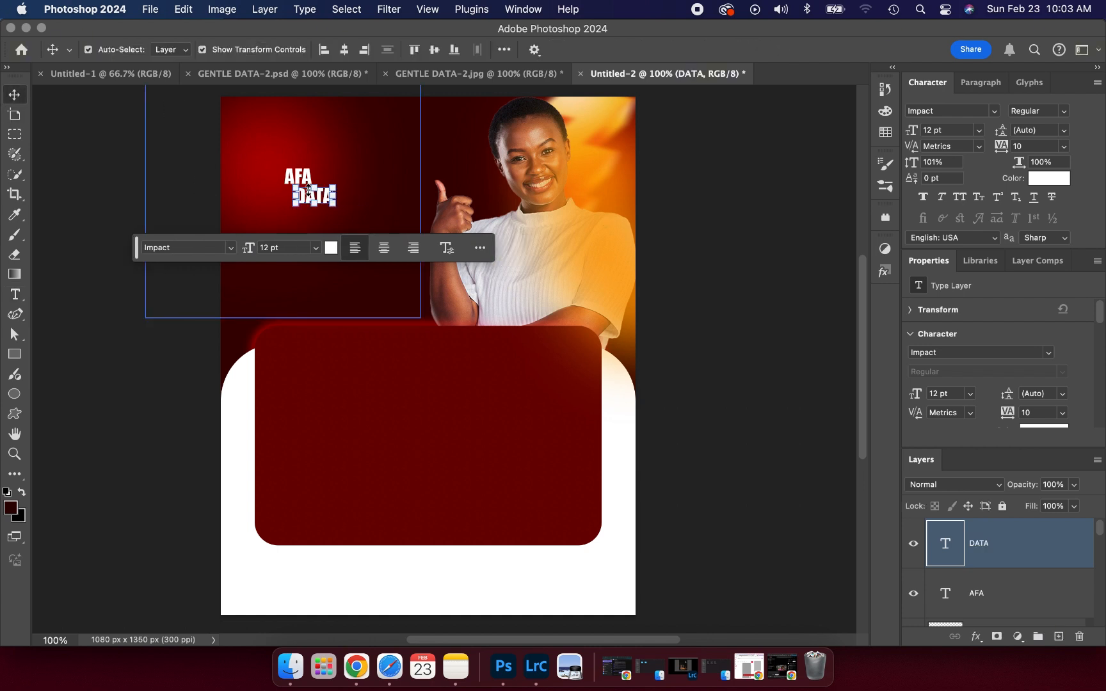
{"action": "left_click", "coordinate": [320, 252]}
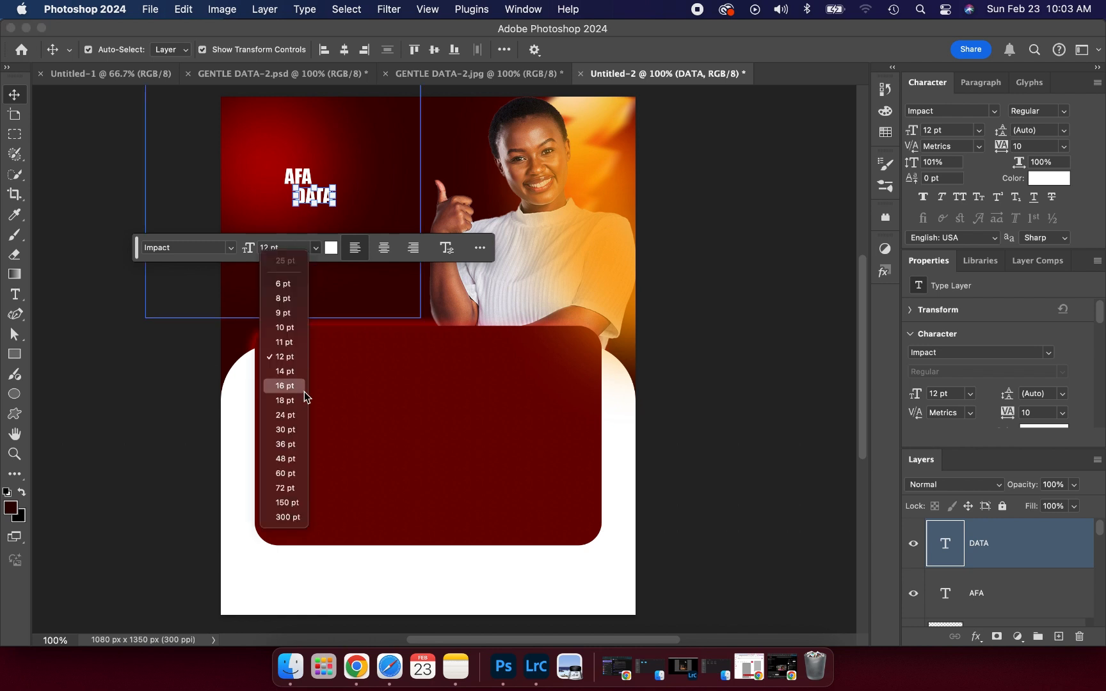
{"action": "left_click", "coordinate": [284, 459]}
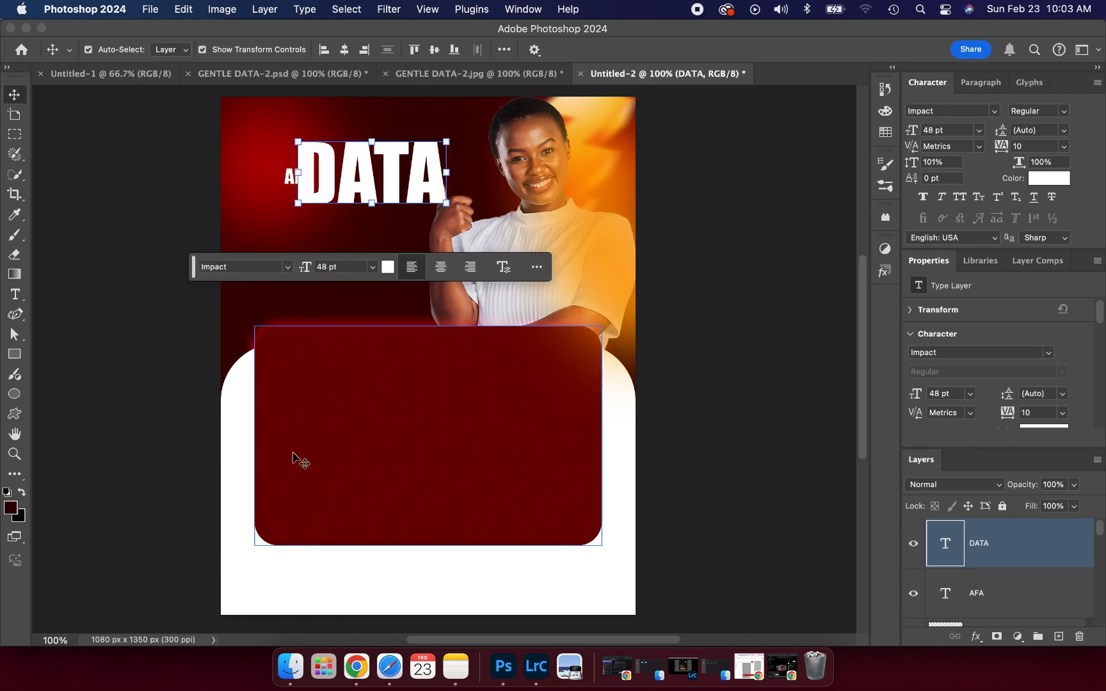
{"action": "left_click_drag", "start_coordinate": [361, 180], "coordinate": [306, 233]}
{"action": "left_click", "coordinate": [161, 188]}
{"action": "left_click", "coordinate": [302, 180]}
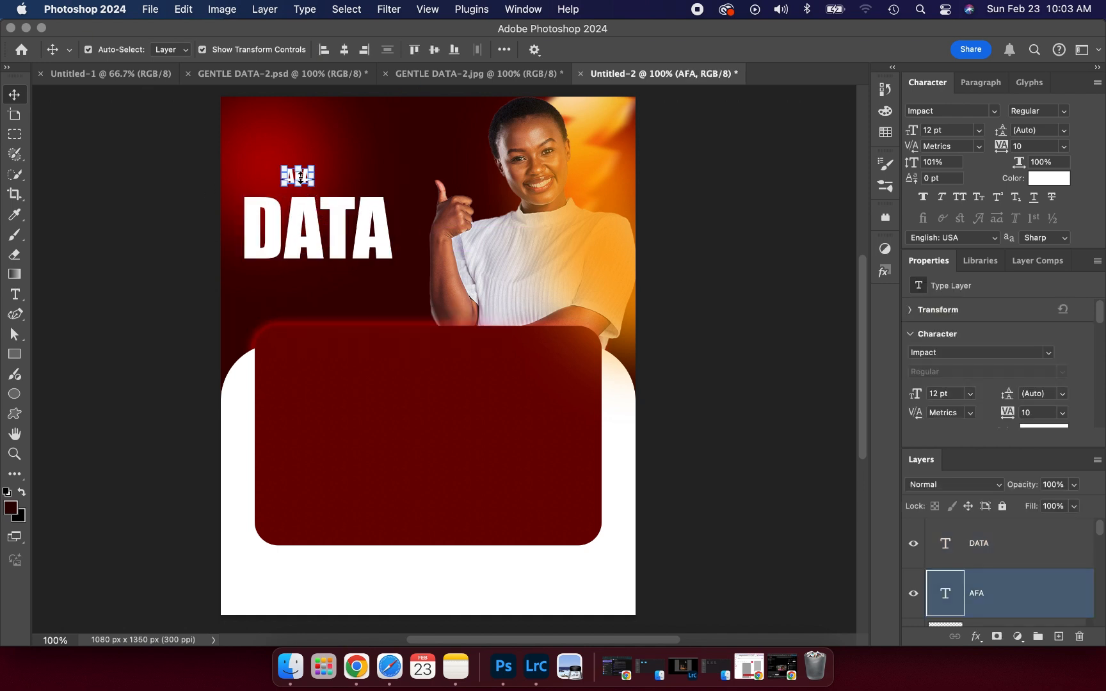
{"action": "left_click", "coordinate": [303, 207], "text": "shift"}
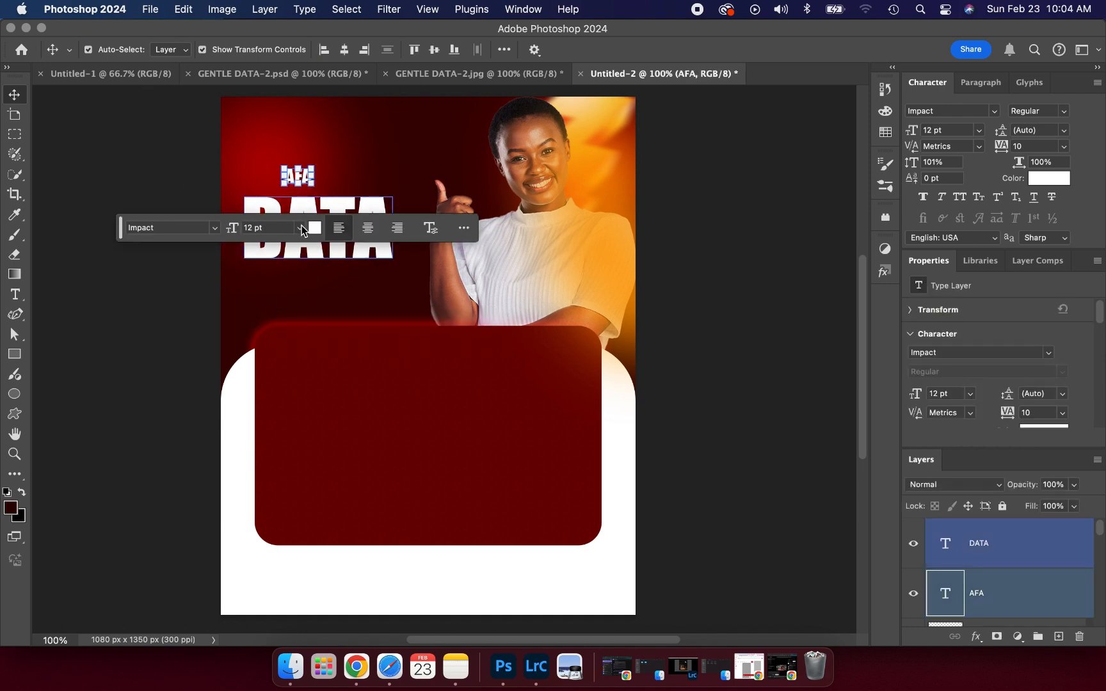
{"action": "left_click", "coordinate": [301, 228]}
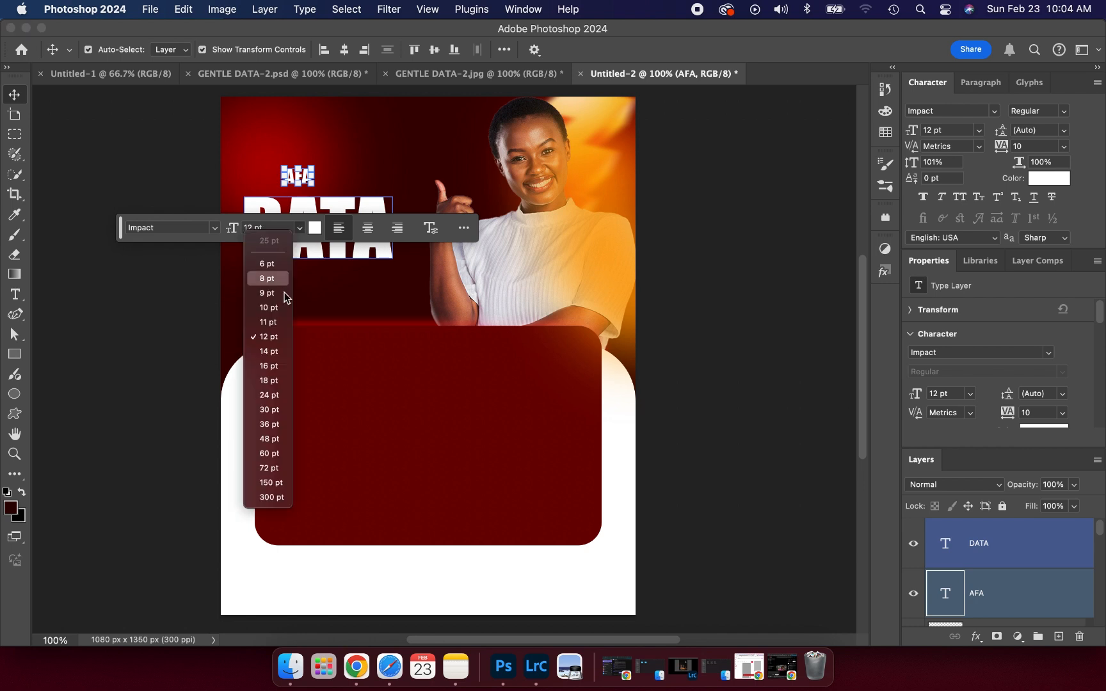
{"action": "left_click", "coordinate": [269, 439]}
- Enlarge AFA to 135% above DATA, then scale both down together to about 72%
{"action": "left_click", "coordinate": [313, 159]}
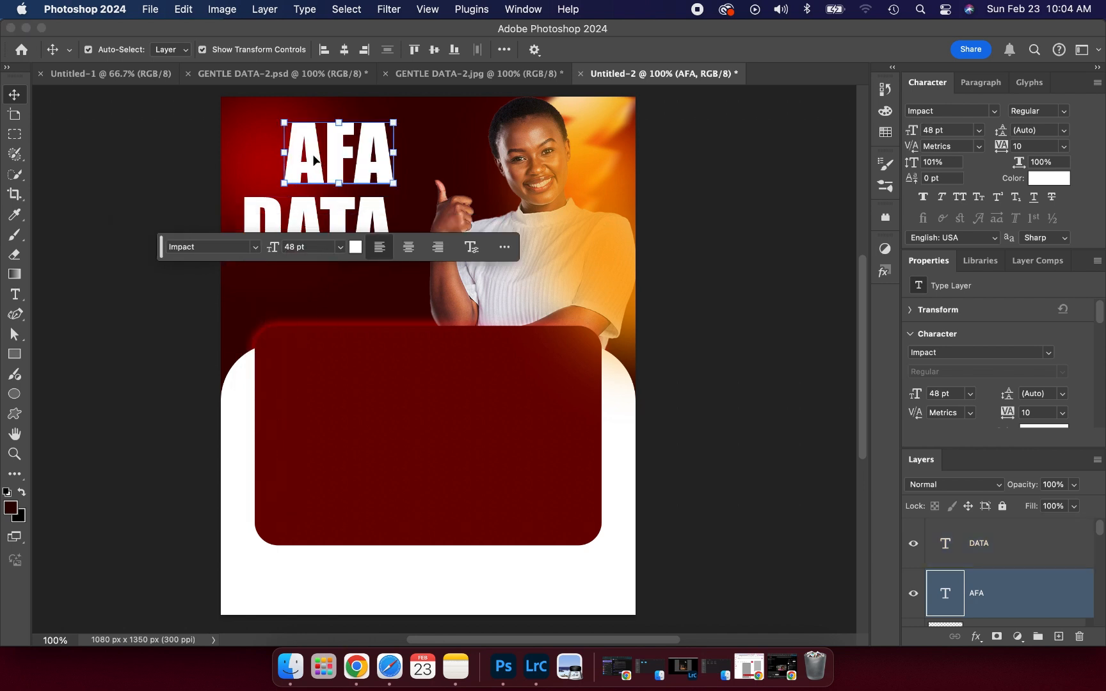
{"action": "left_click_drag", "start_coordinate": [313, 158], "coordinate": [276, 168]}
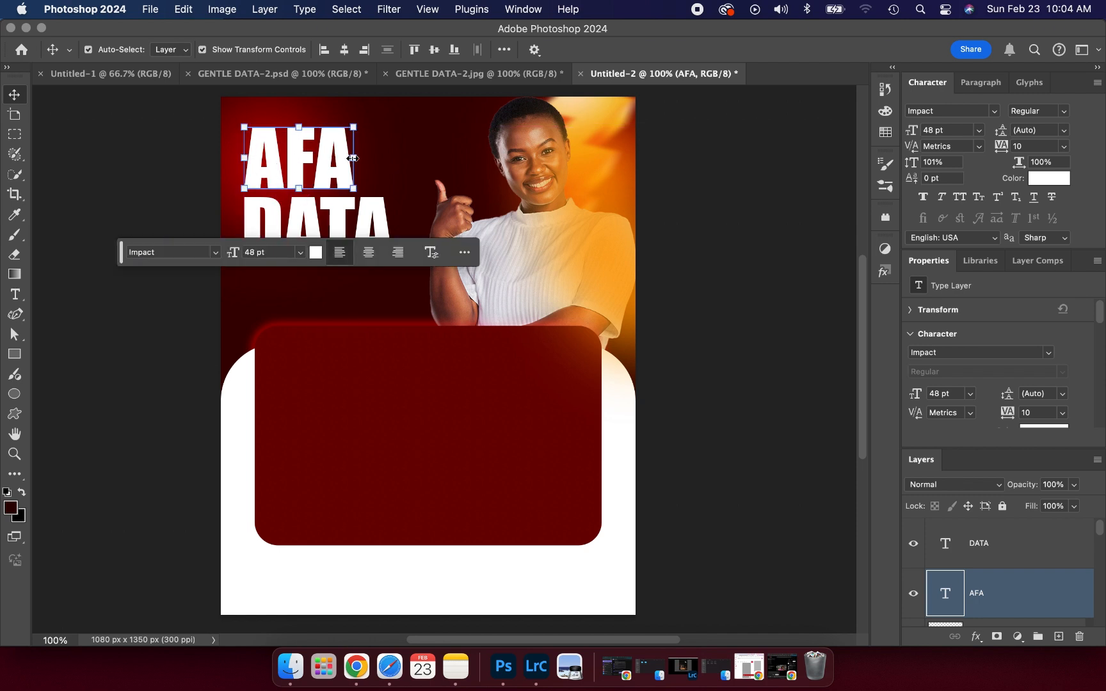
{"action": "left_click_drag", "start_coordinate": [353, 159], "coordinate": [392, 164]}
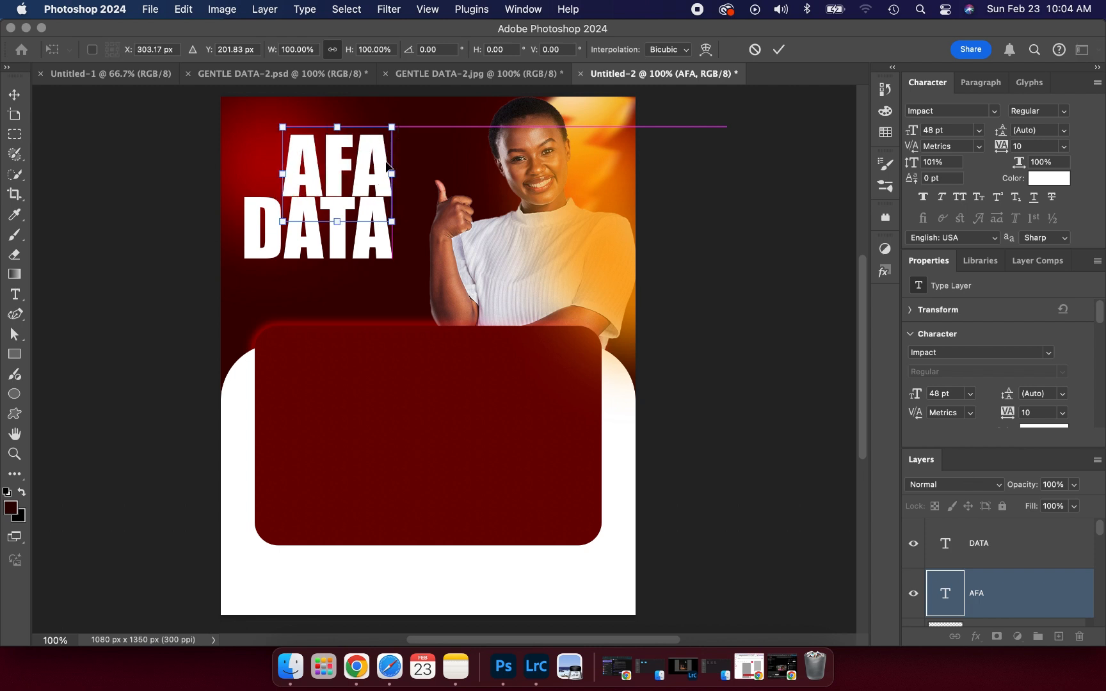
{"action": "left_click", "coordinate": [283, 172]}
{"action": "left_click_drag", "start_coordinate": [283, 172], "coordinate": [245, 167]}
{"action": "left_click", "coordinate": [779, 49]}
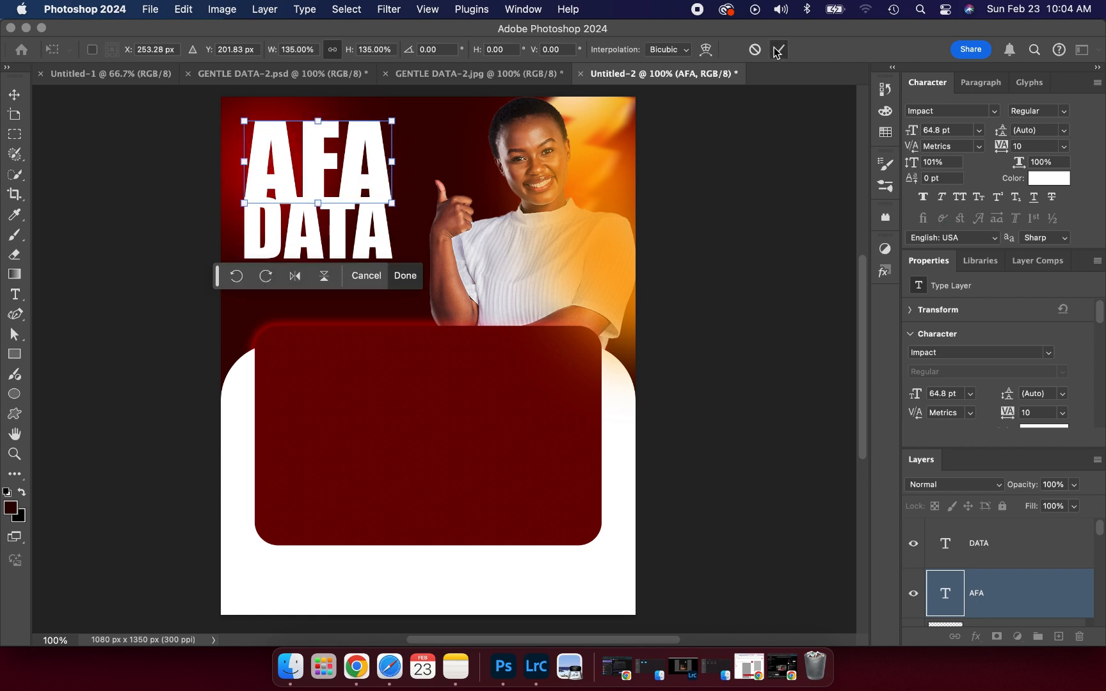
{"action": "left_click_drag", "start_coordinate": [351, 151], "coordinate": [351, 136]}
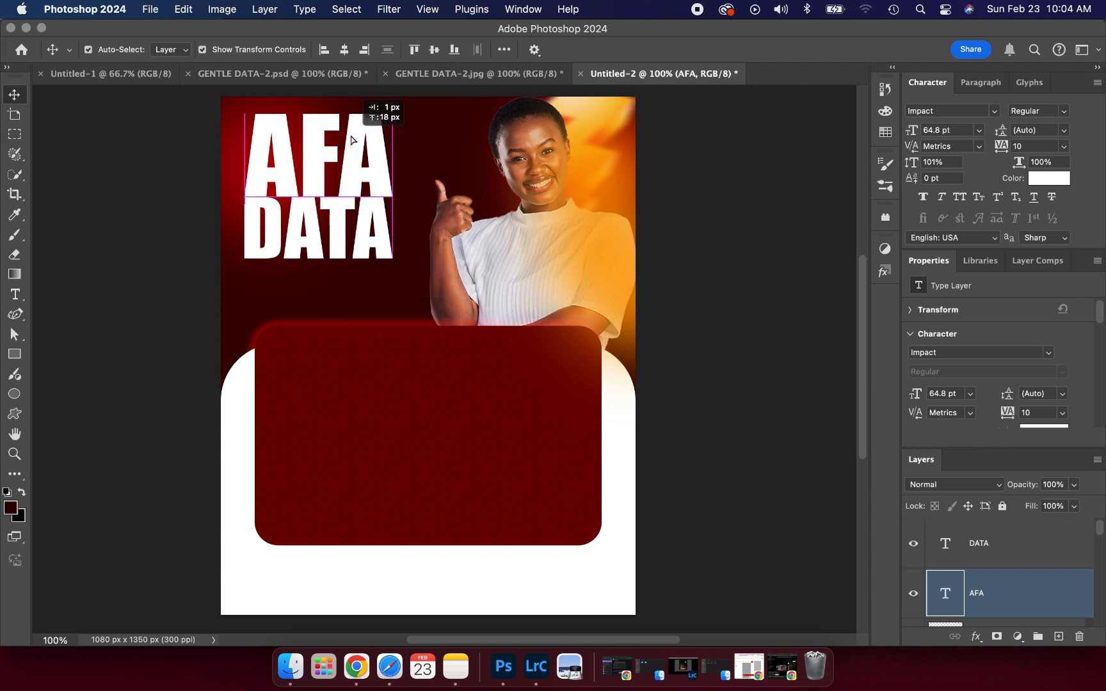
{"action": "left_click", "coordinate": [375, 232], "text": "shift"}
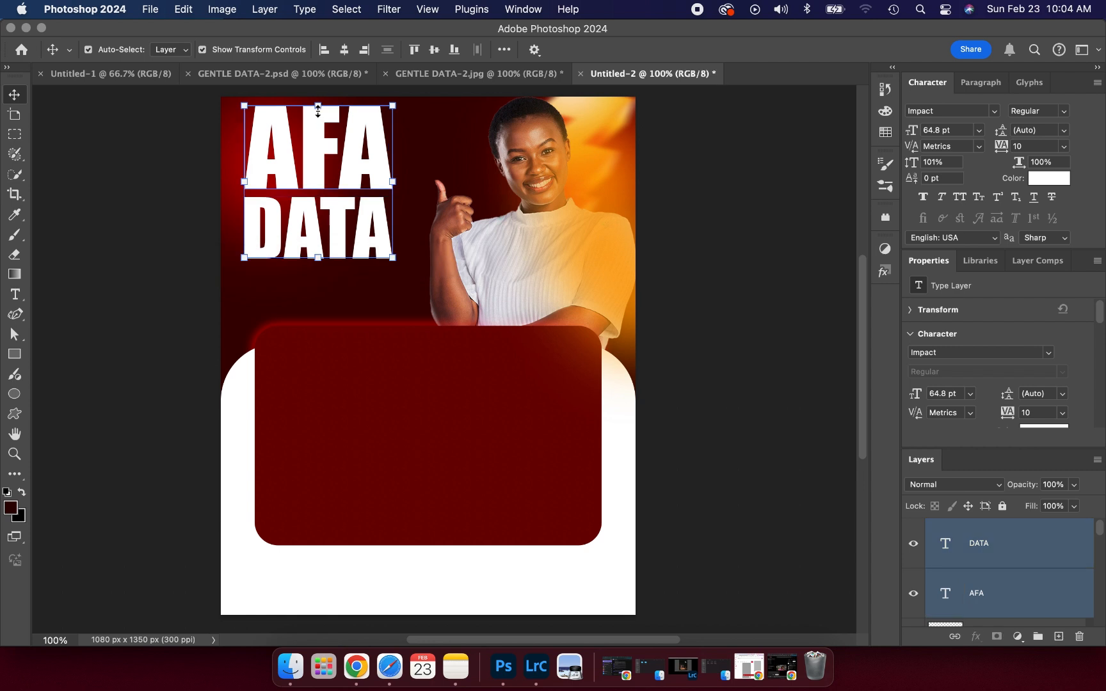
{"action": "left_click_drag", "start_coordinate": [318, 112], "coordinate": [315, 154]}
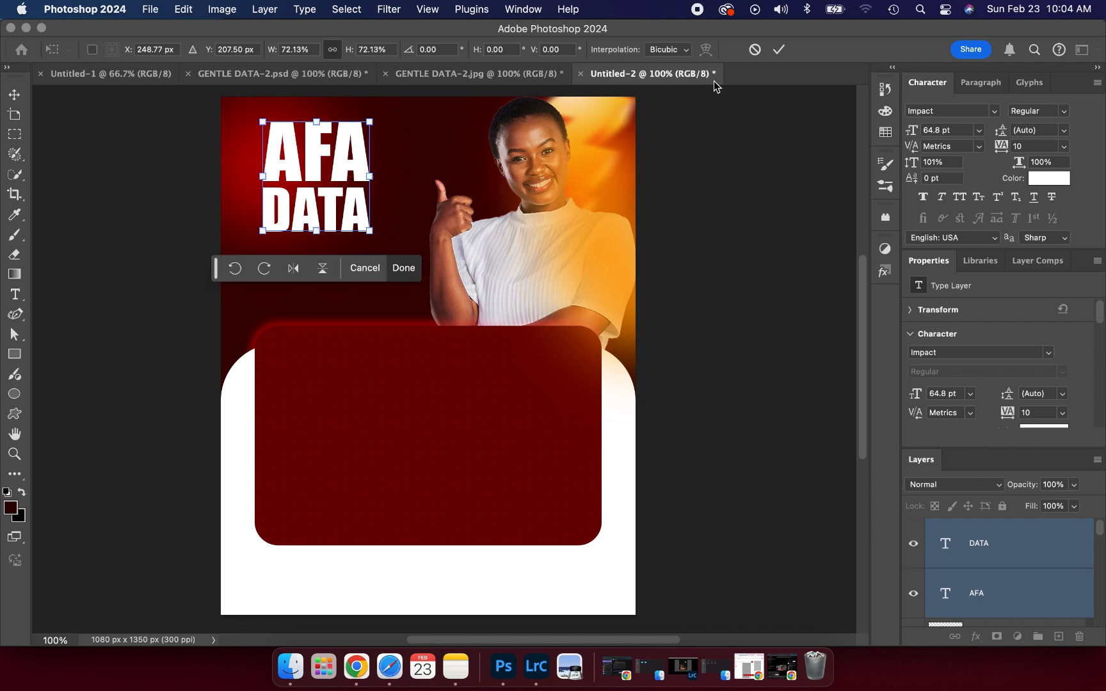
- Commit the 72.13% headline scaling and nudge AFA slightly down and right
{"action": "left_click", "coordinate": [778, 49]}
{"action": "left_click", "coordinate": [654, 234]}
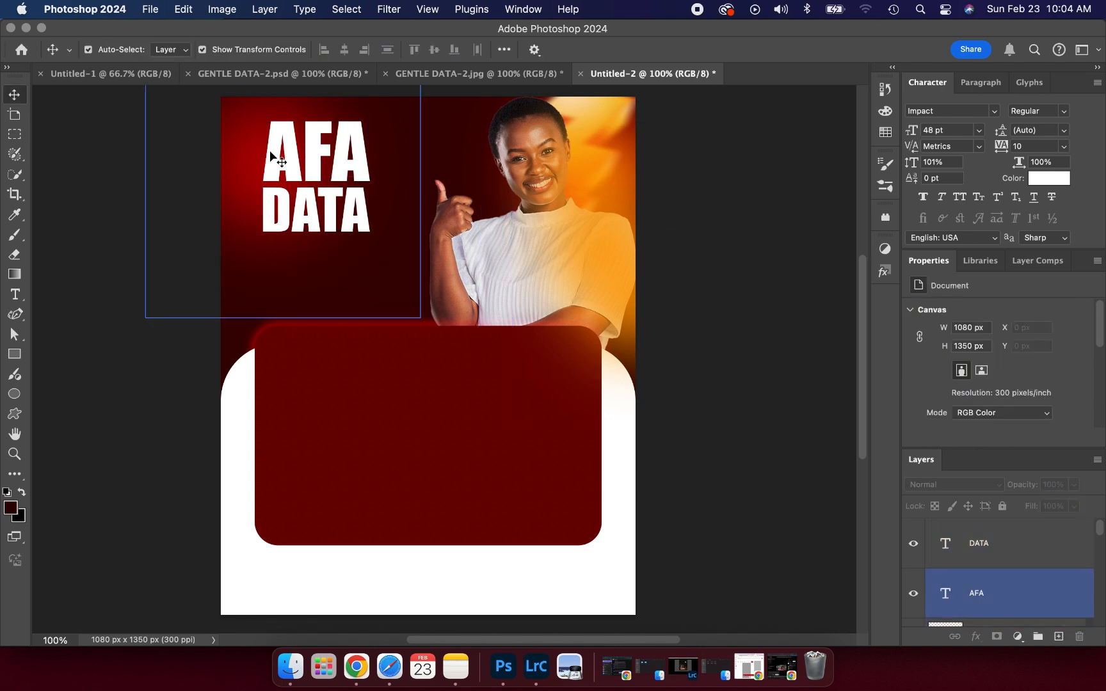
{"action": "left_click_drag", "start_coordinate": [271, 155], "coordinate": [276, 157]}
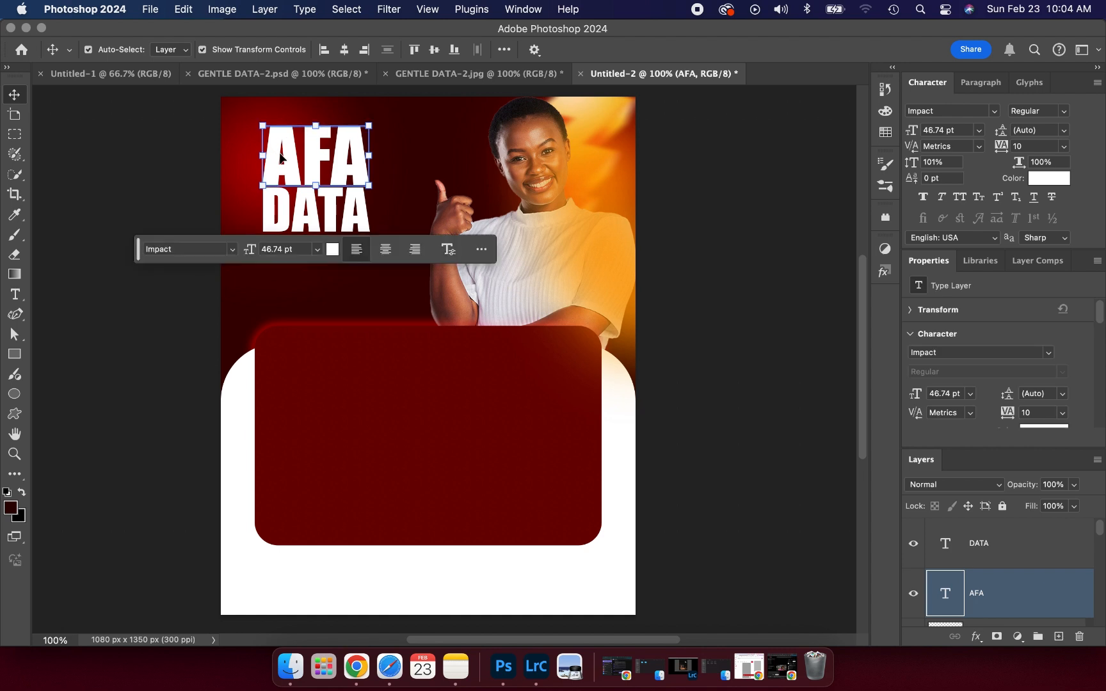
{"action": "left_click", "coordinate": [69, 161]}
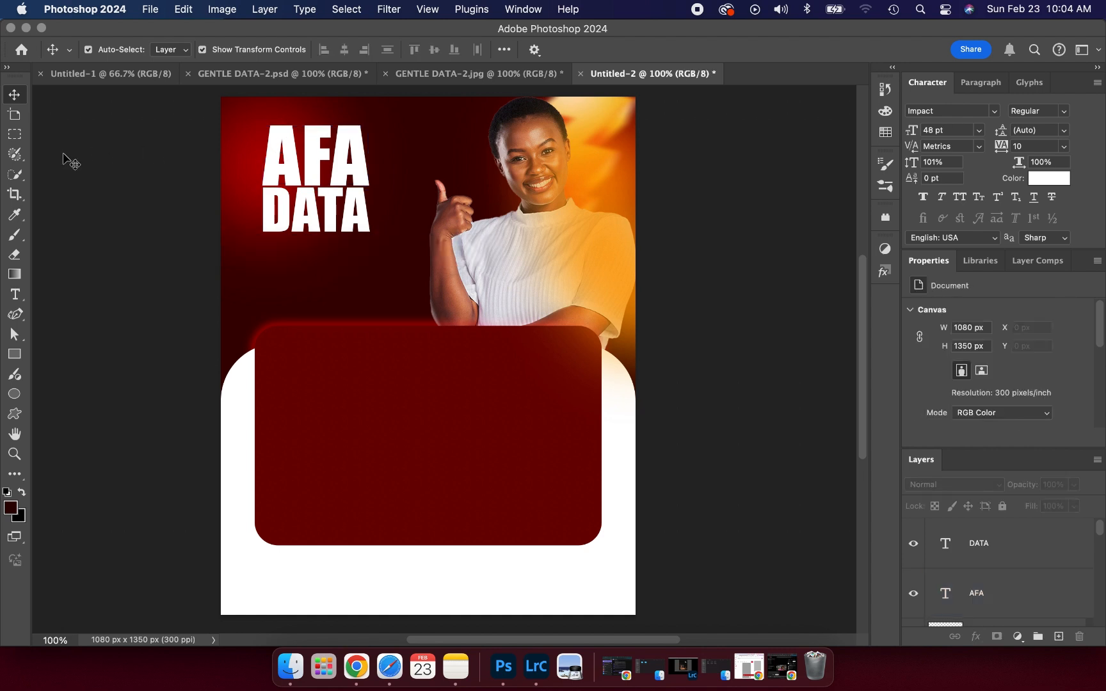
- Color both the AFA and DATA text layers orange #ffa000
{"action": "left_click", "coordinate": [282, 152]}
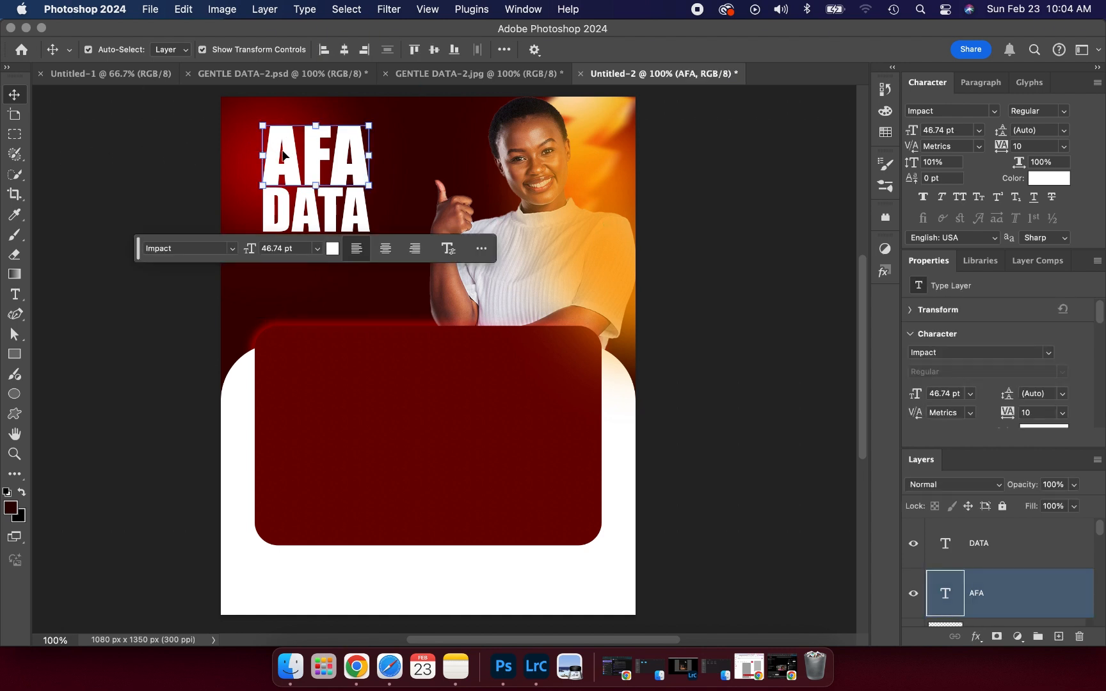
{"action": "left_click", "coordinate": [352, 193], "text": "shift"}
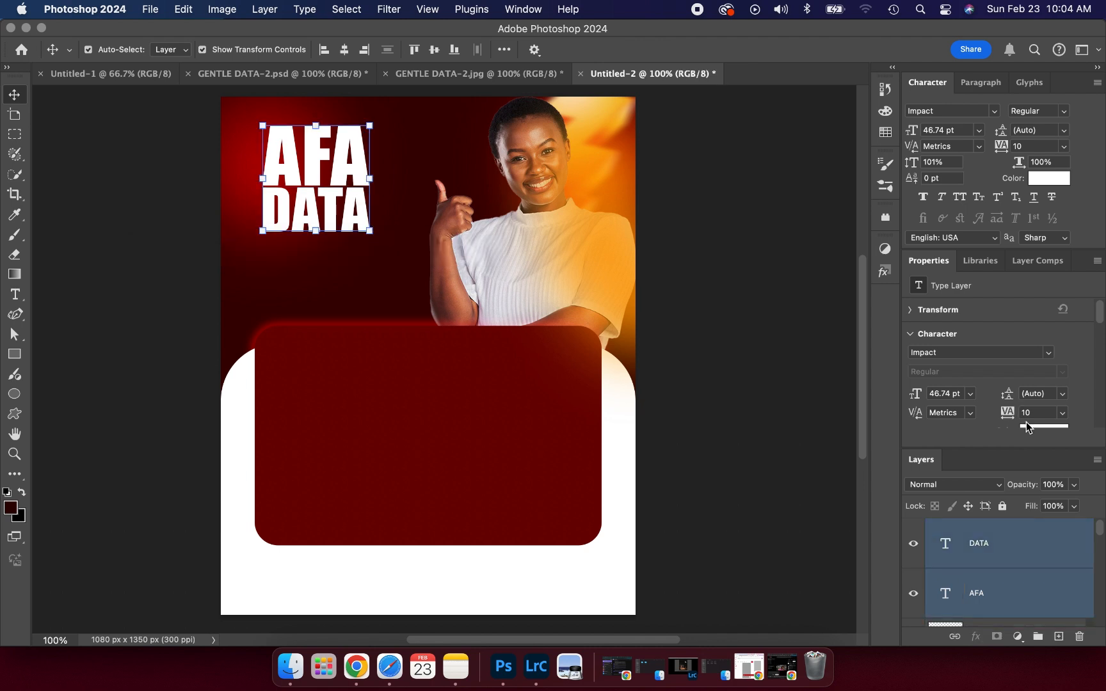
{"action": "scroll", "coordinate": [1028, 404], "scroll_direction": "down", "scroll_amount": 3}
{"action": "left_click", "coordinate": [1043, 355]}
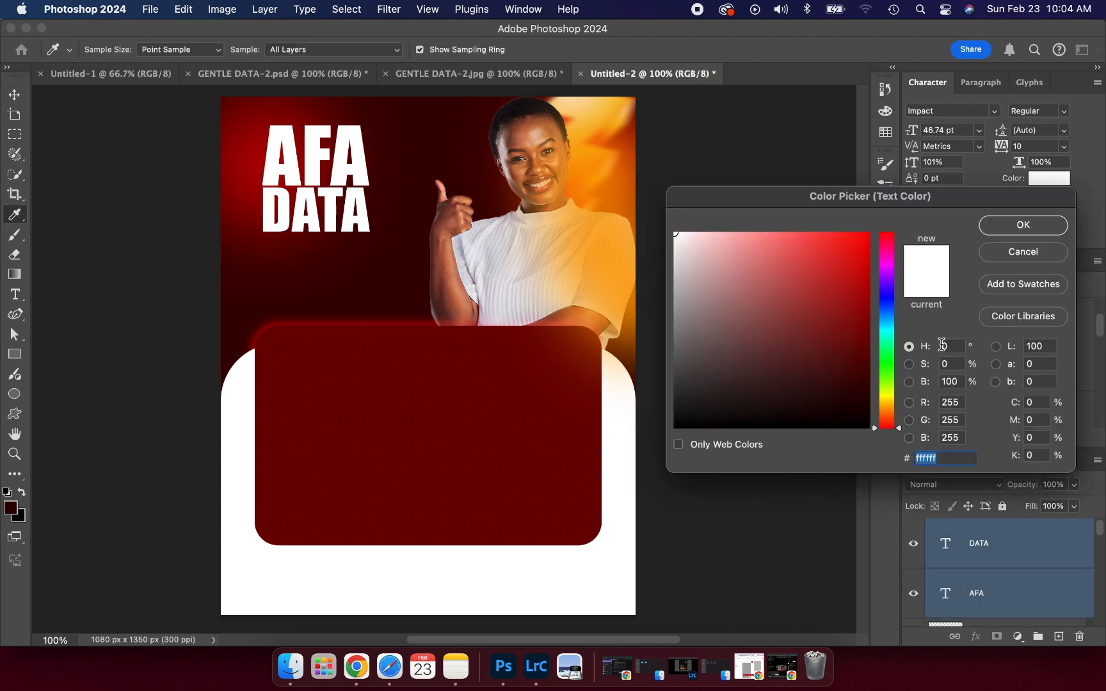
{"action": "left_click", "coordinate": [589, 159]}
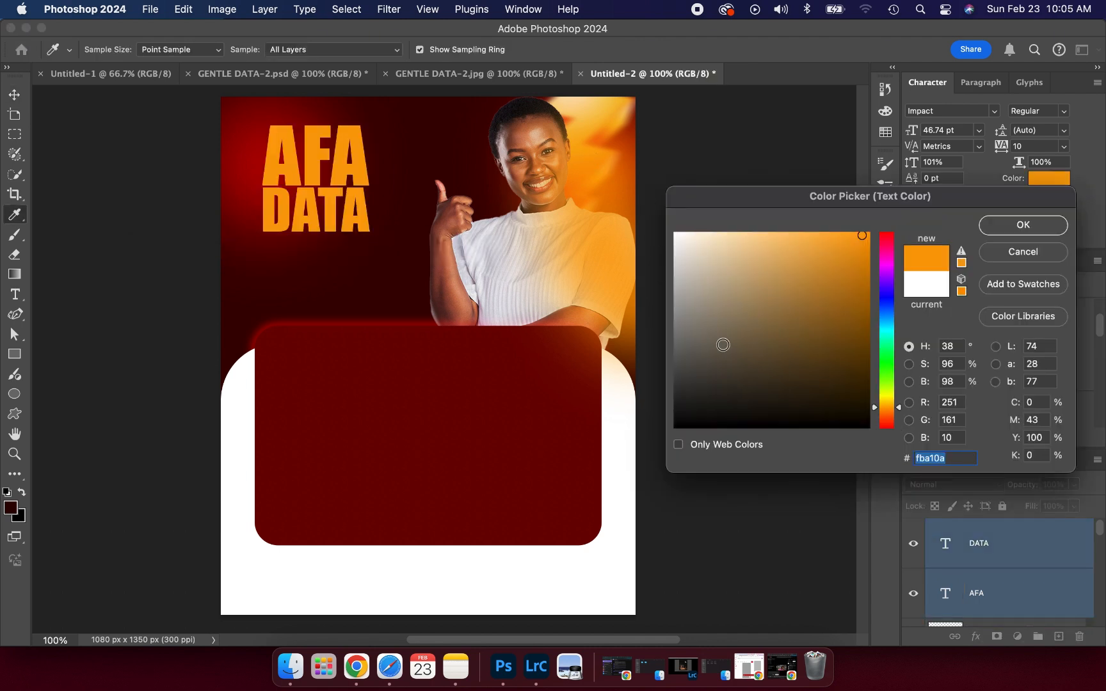
{"action": "left_click_drag", "start_coordinate": [854, 236], "coordinate": [894, 222]}
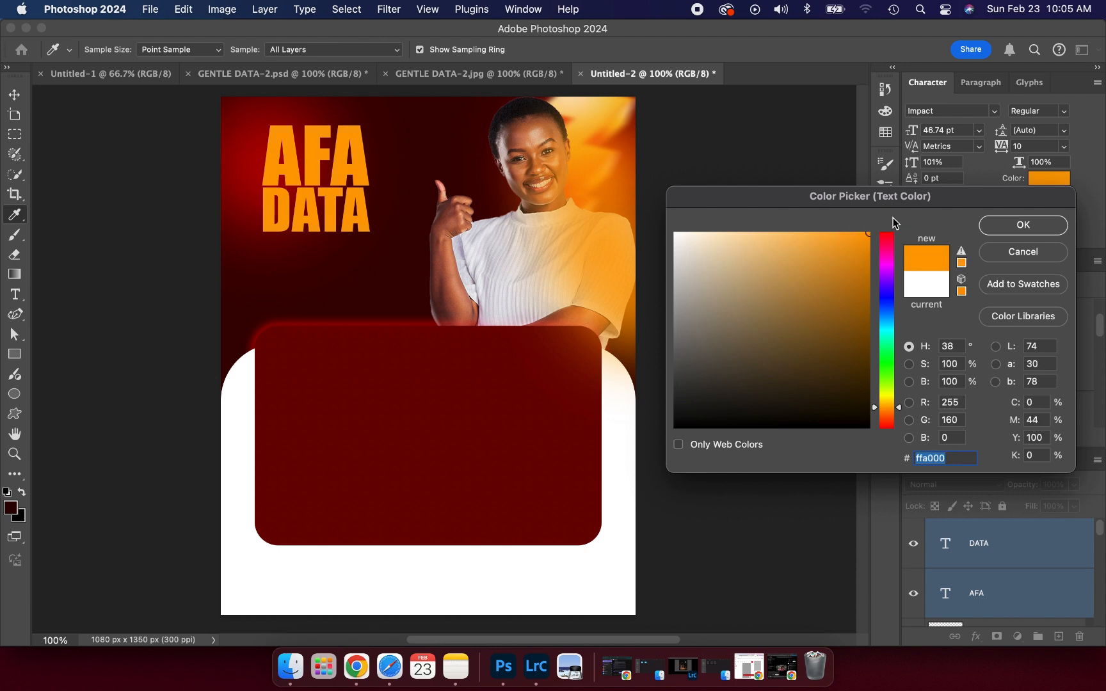
{"action": "left_click", "coordinate": [1020, 232]}
{"action": "left_click", "coordinate": [680, 217]}
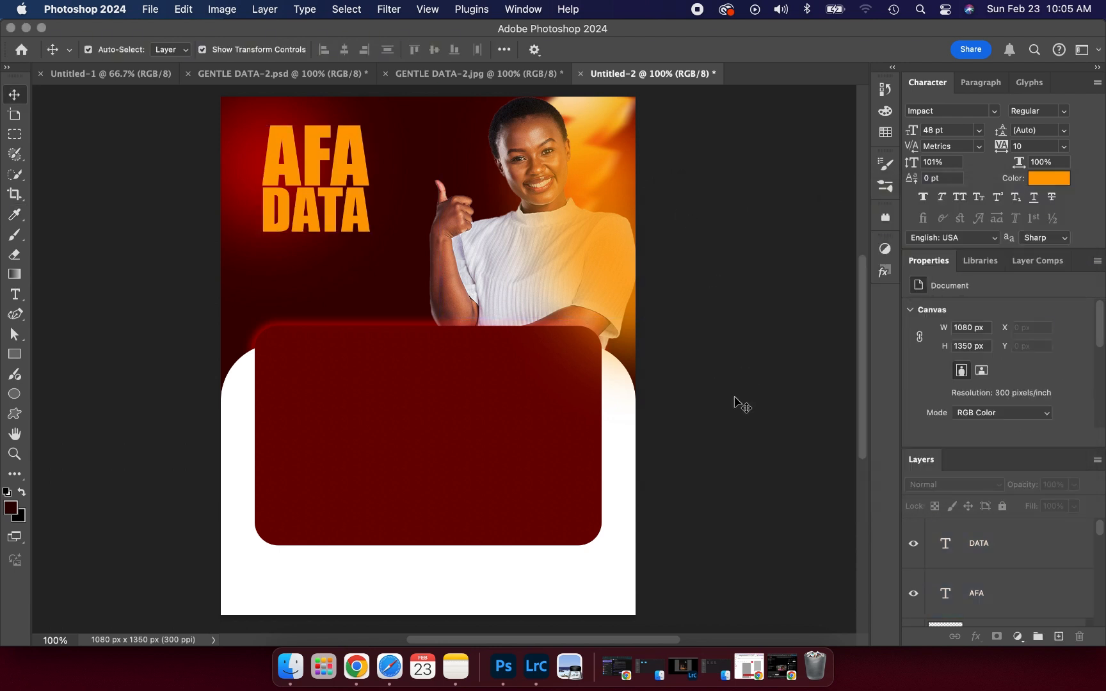
- Below DATA, add a SERVICES text layer in Poppins Thin at 16 pt
{"action": "left_click", "coordinate": [460, 75]}
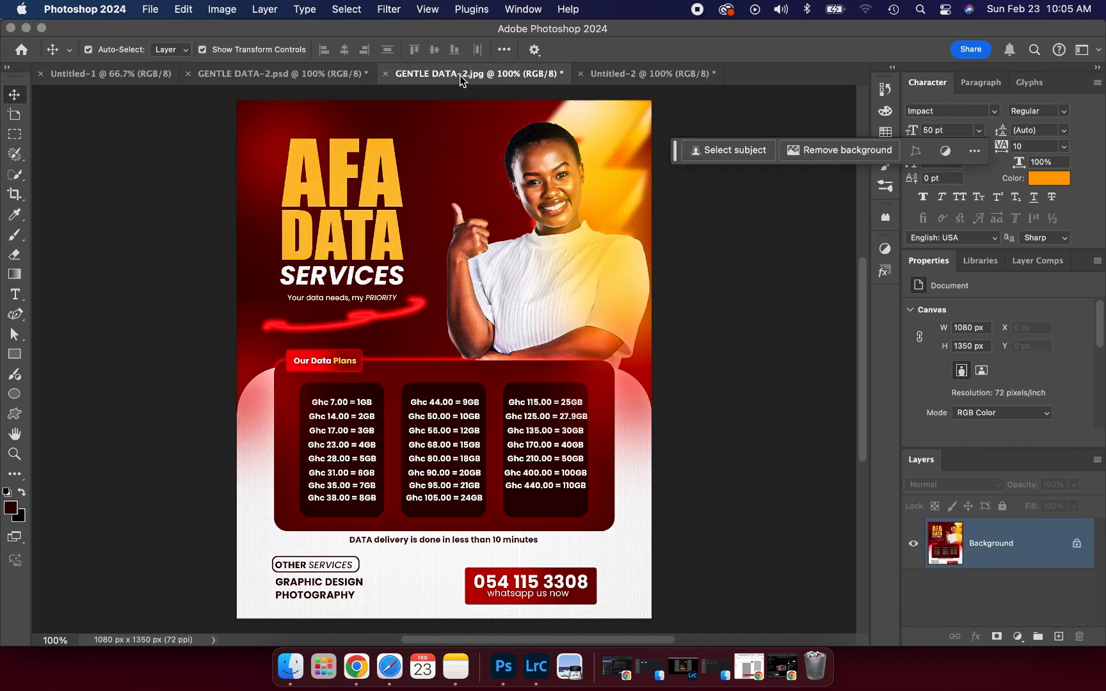
{"action": "left_click", "coordinate": [608, 75]}
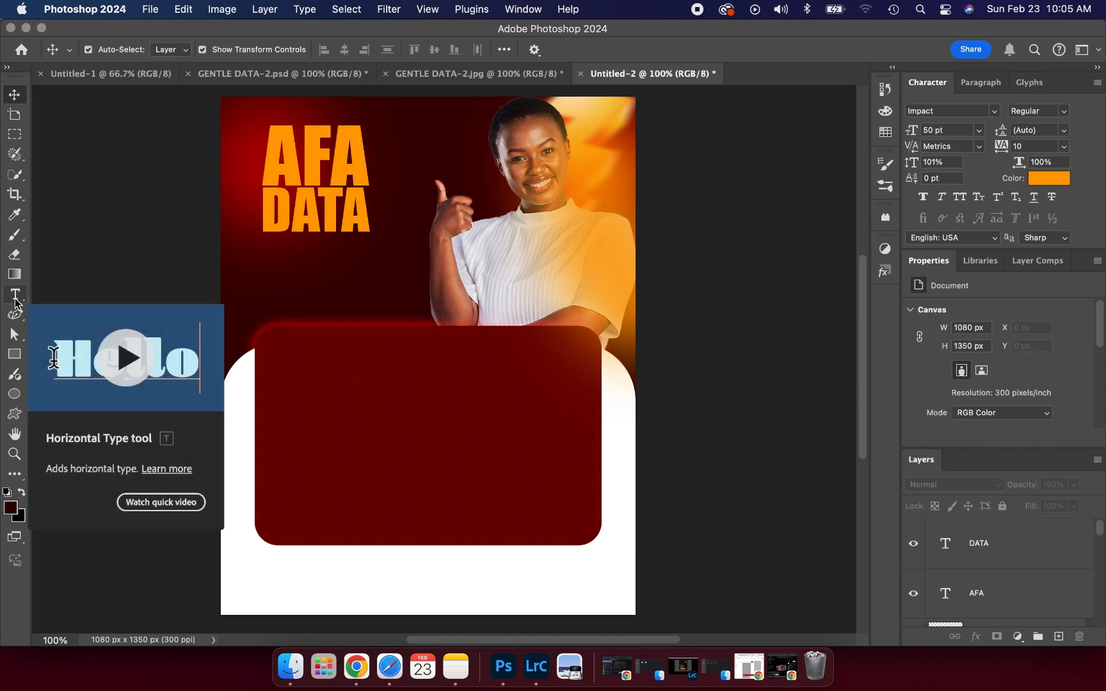
{"action": "left_click", "coordinate": [16, 298]}
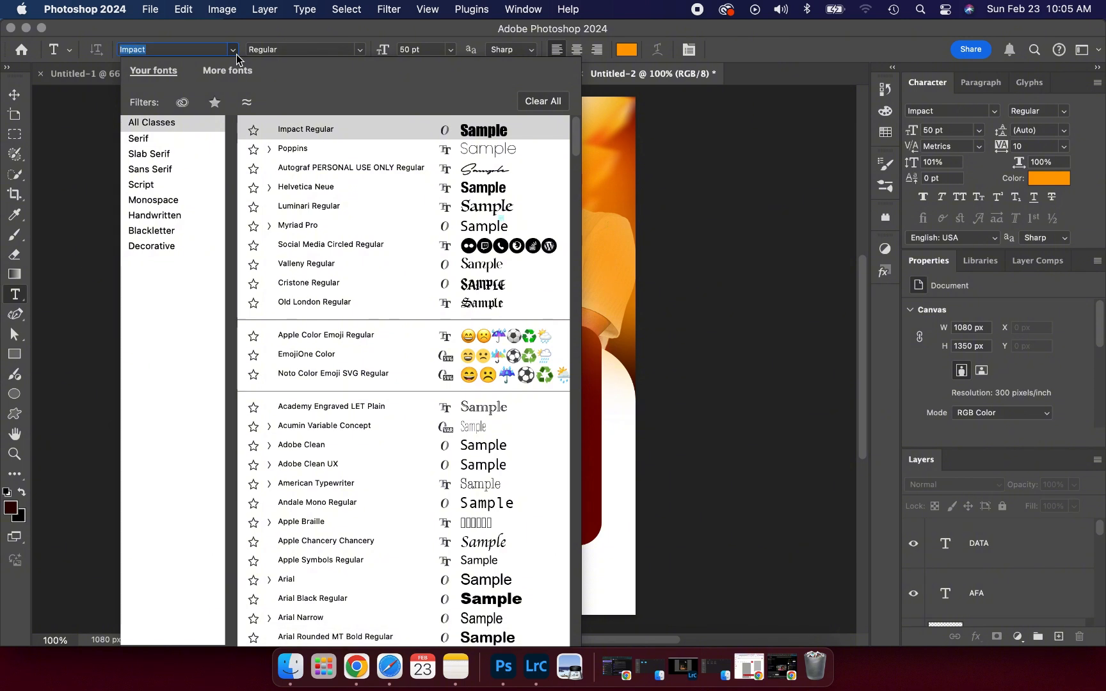
{"action": "left_click", "coordinate": [477, 148]}
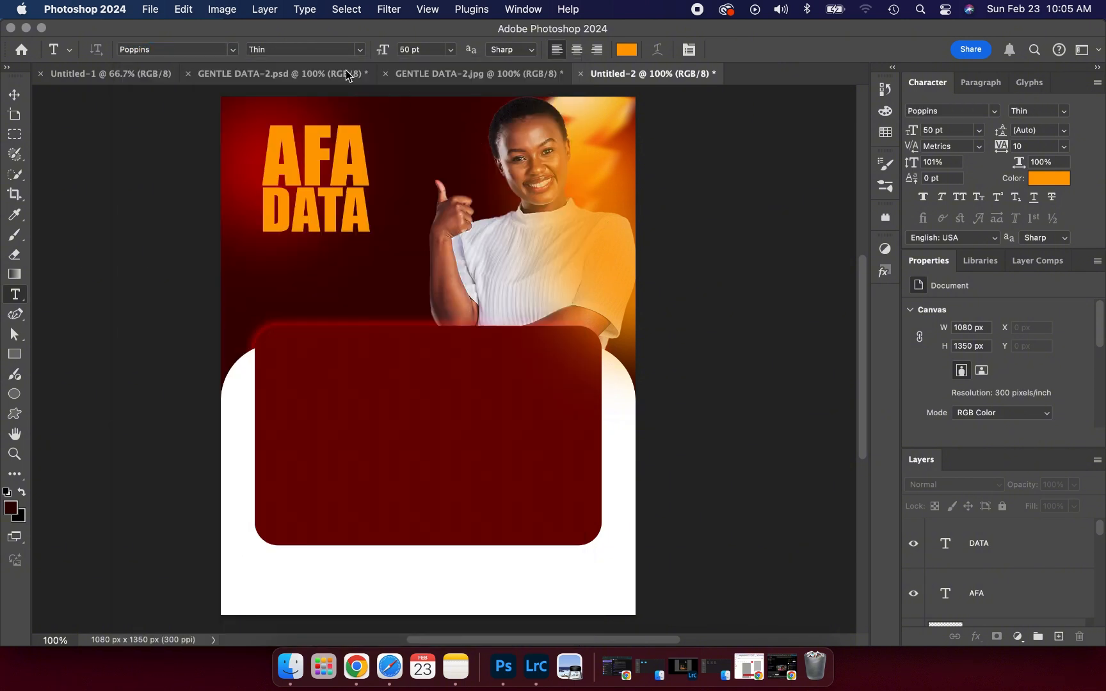
{"action": "left_click", "coordinate": [294, 270]}
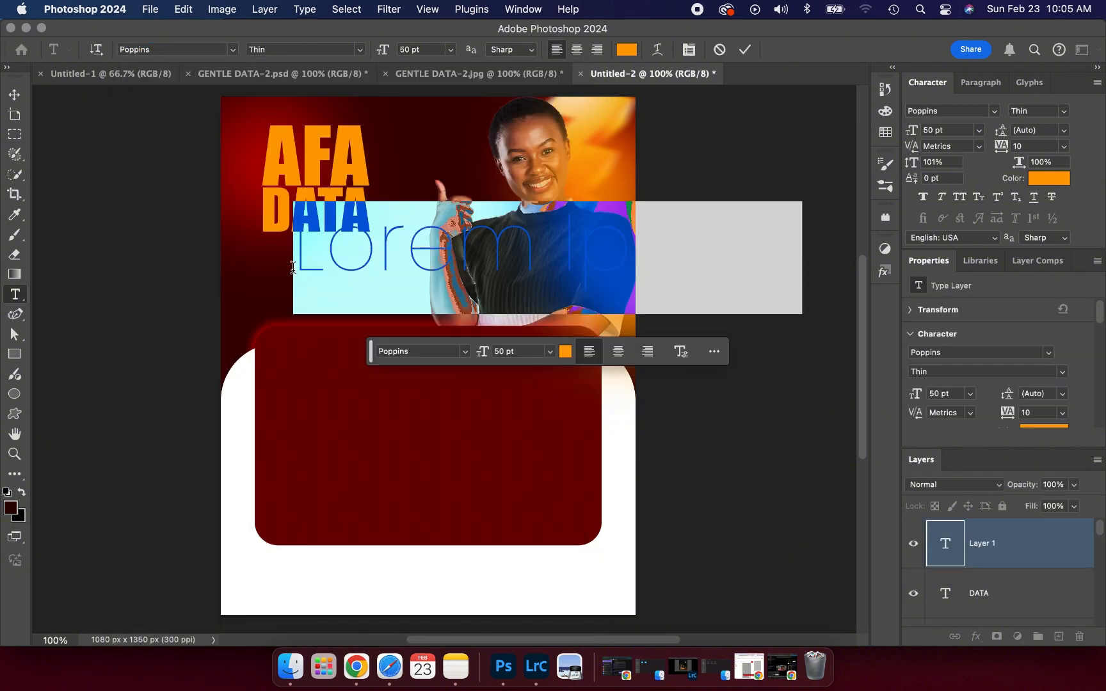
{"action": "left_click", "coordinate": [549, 351]}
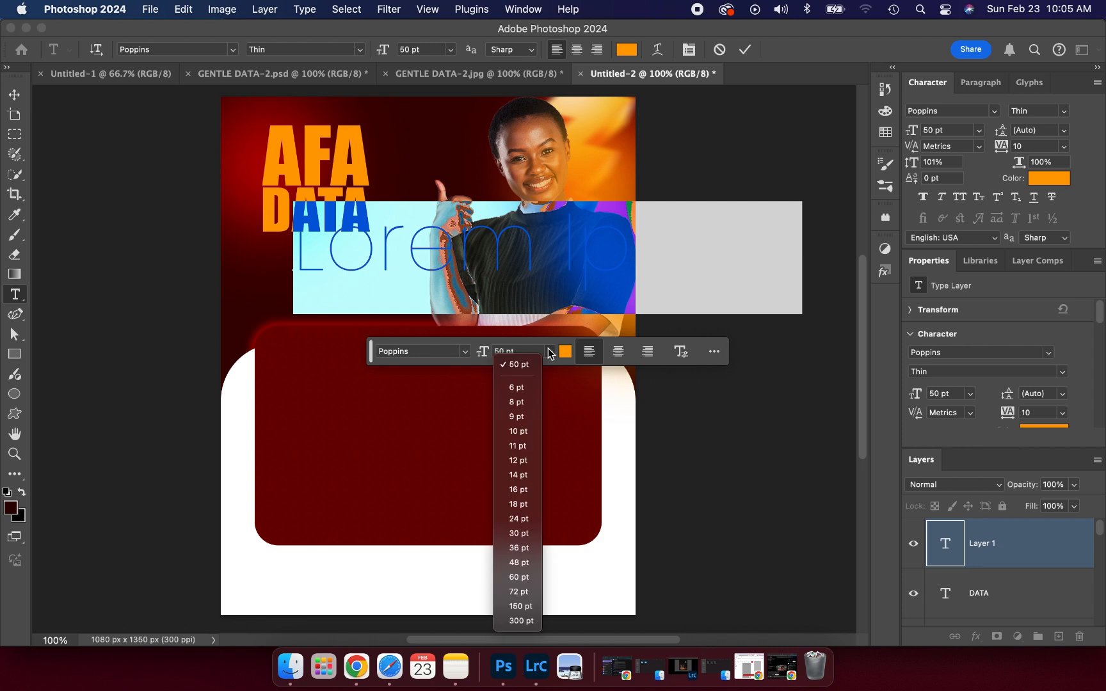
{"action": "left_click", "coordinate": [517, 491]}
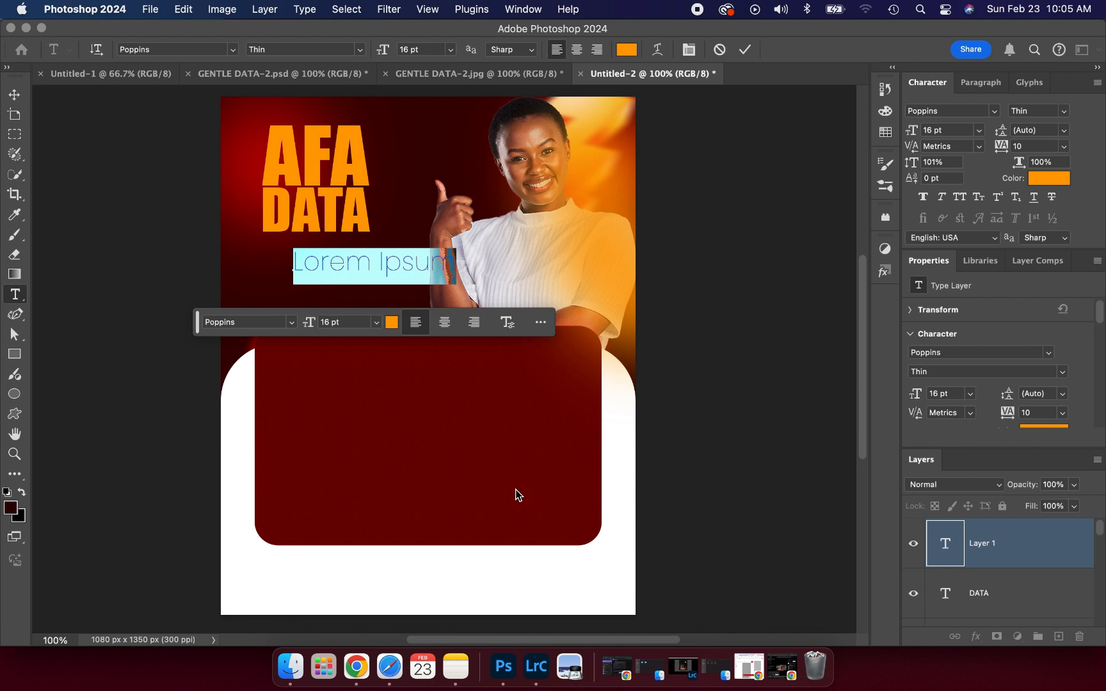
{"action": "type", "text": "SER"}
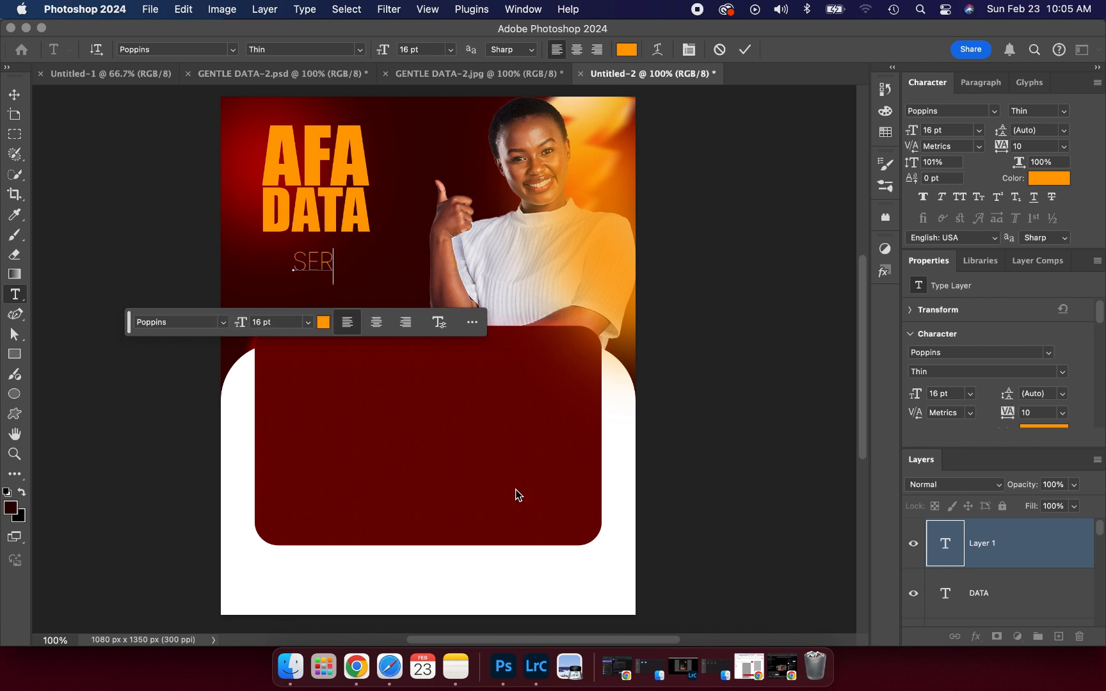
{"action": "type", "text": "VICES"}
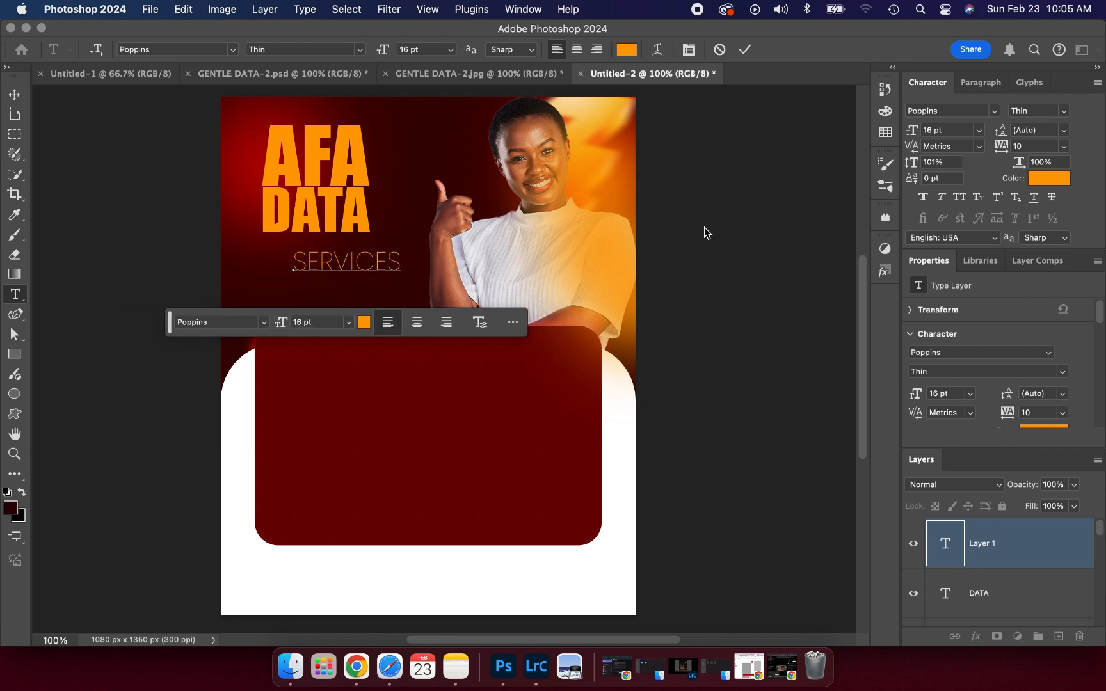
{"action": "left_click", "coordinate": [744, 49]}
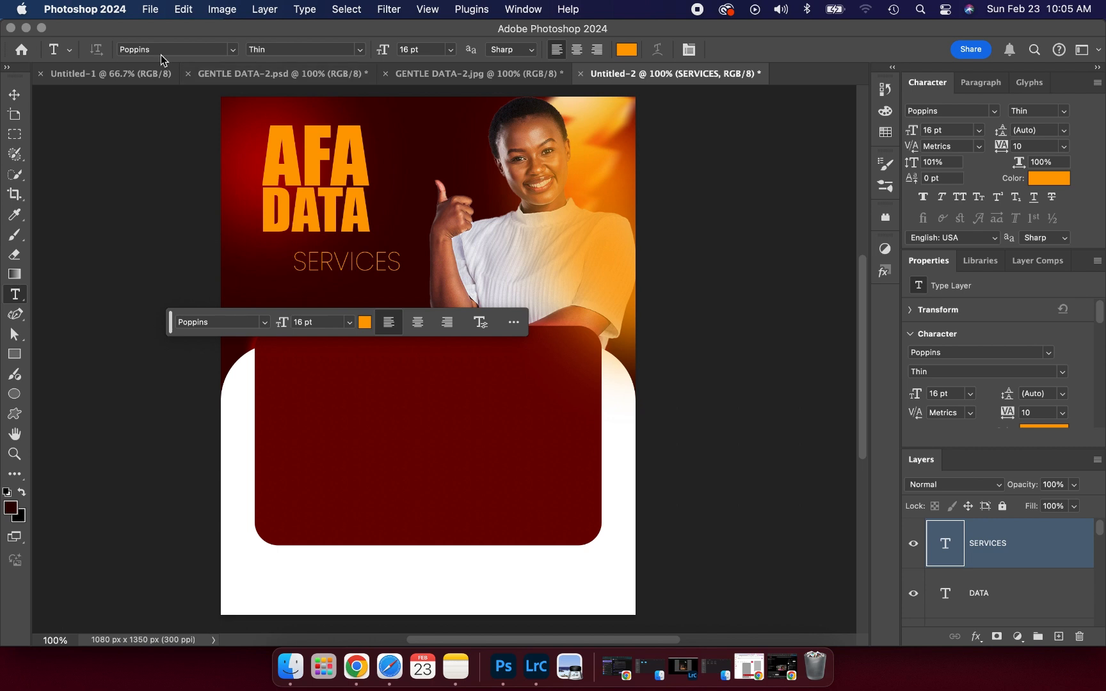
- Make SERVICES white Poppins SemiBold Italic
{"action": "left_click", "coordinate": [14, 95]}
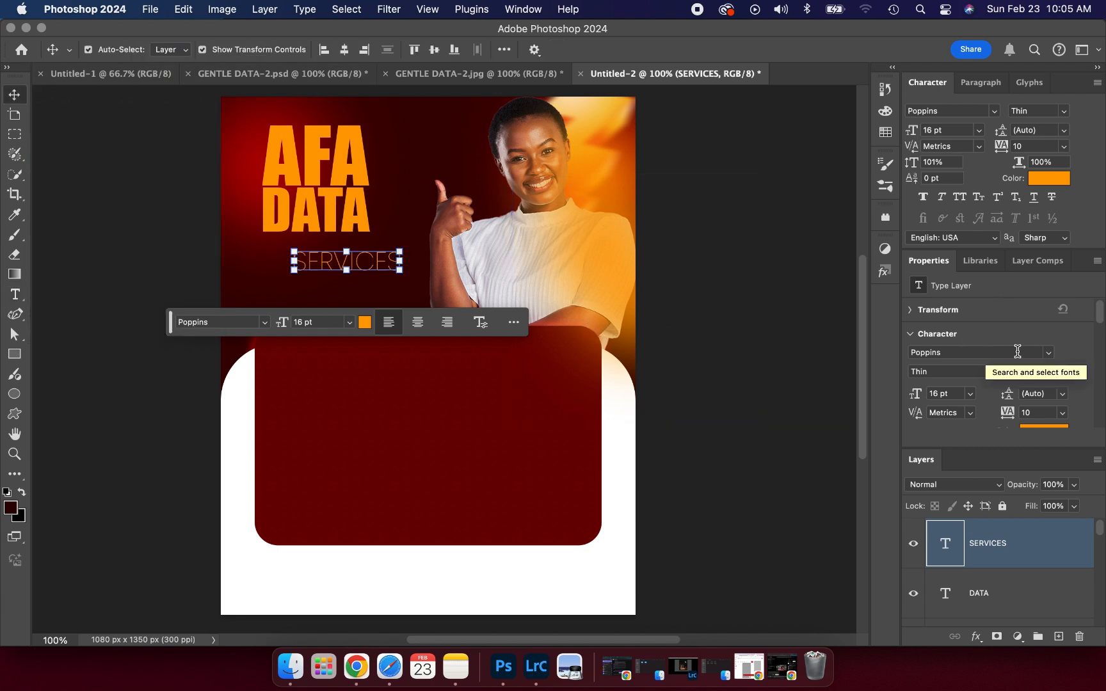
{"action": "left_click", "coordinate": [1064, 372]}
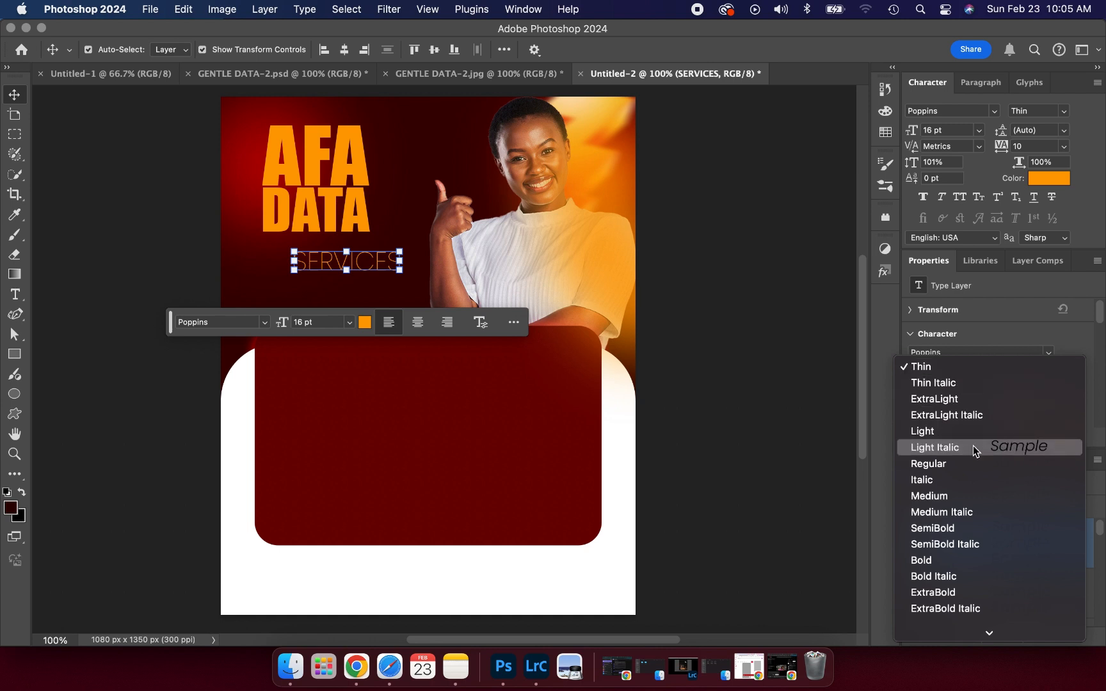
{"action": "left_click", "coordinate": [949, 546]}
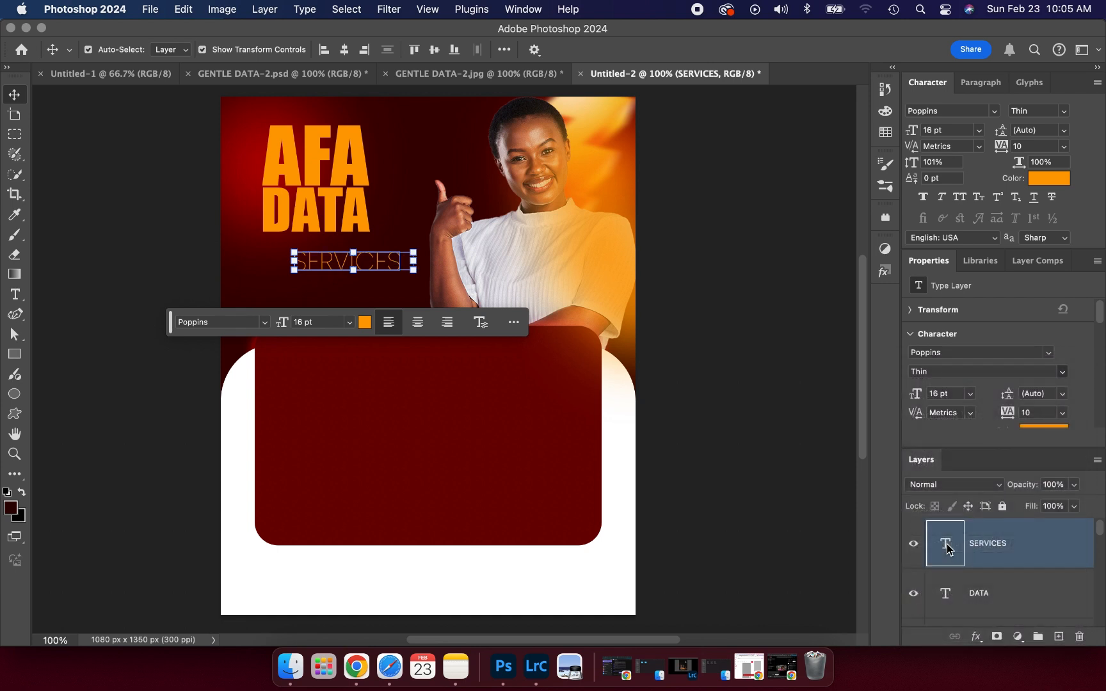
{"action": "left_click", "coordinate": [371, 323]}
{"action": "left_click", "coordinate": [712, 318]}
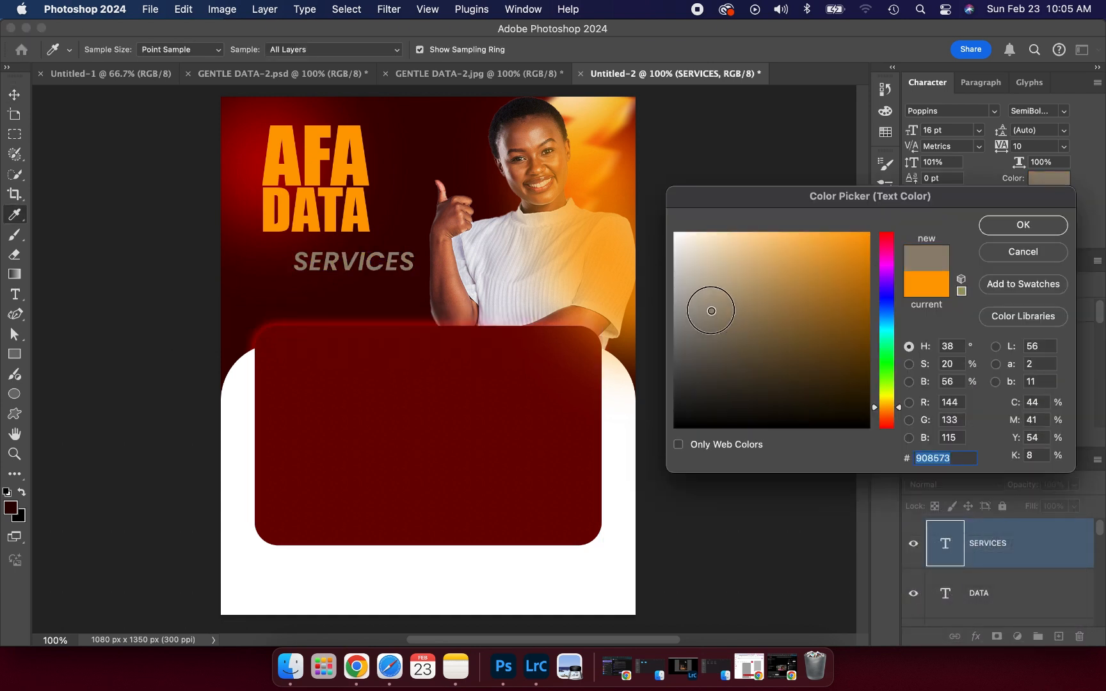
{"action": "left_click_drag", "start_coordinate": [711, 310], "coordinate": [627, 164]}
{"action": "left_click", "coordinate": [1003, 230]}
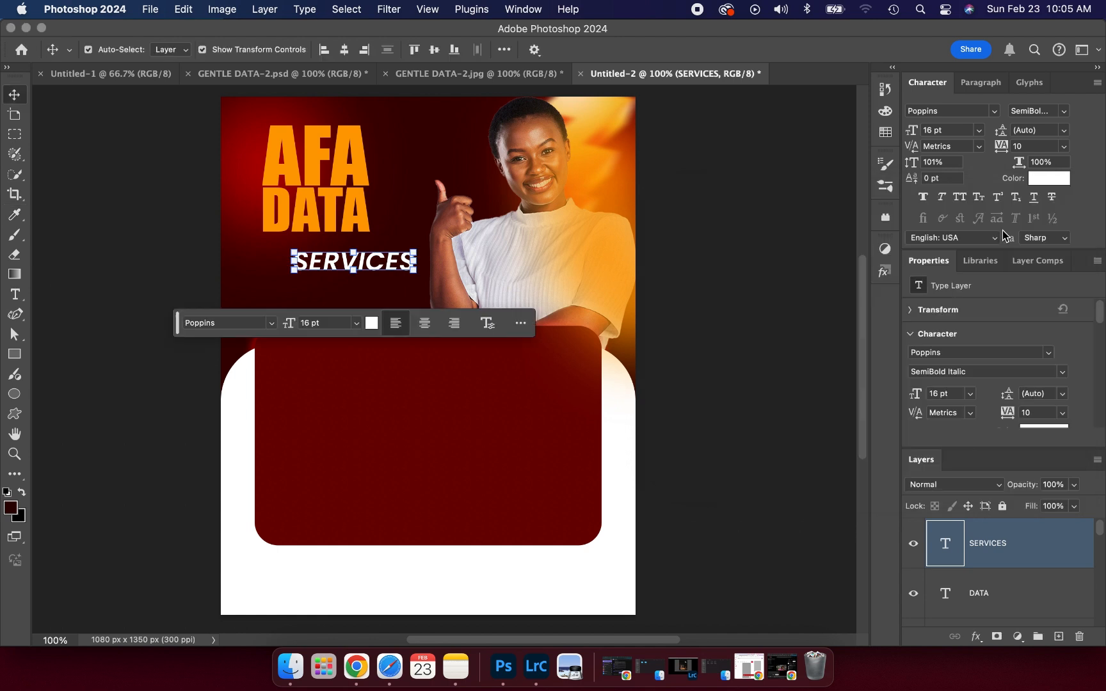
- Move SERVICES directly under DATA and shrink it slightly to 14.08 pt
{"action": "mouse_move", "coordinate": [371, 258]}
{"action": "left_mouse_down"}
{"action": "mouse_move", "coordinate": [349, 248]}
{"action": "mouse_move", "coordinate": [368, 250]}
{"action": "left_mouse_up"}
{"action": "left_click_drag", "start_coordinate": [241, 253], "coordinate": [260, 253]}
{"action": "left_click_drag", "start_coordinate": [368, 255], "coordinate": [370, 254]}
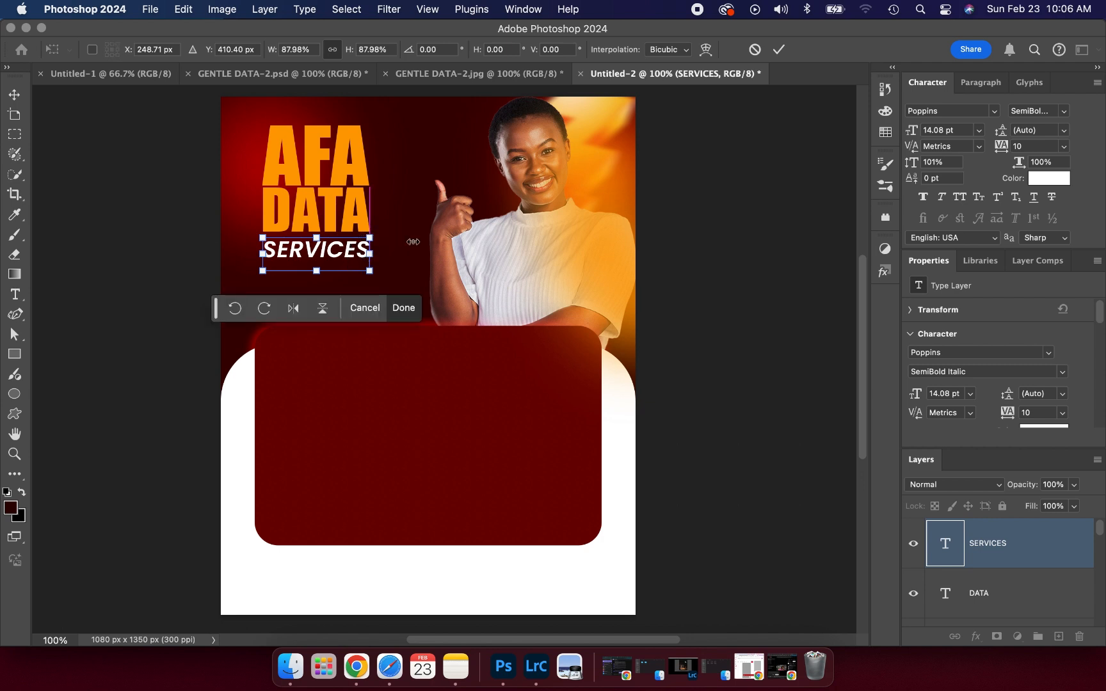
{"action": "left_click", "coordinate": [778, 49]}
{"action": "left_click", "coordinate": [770, 239]}
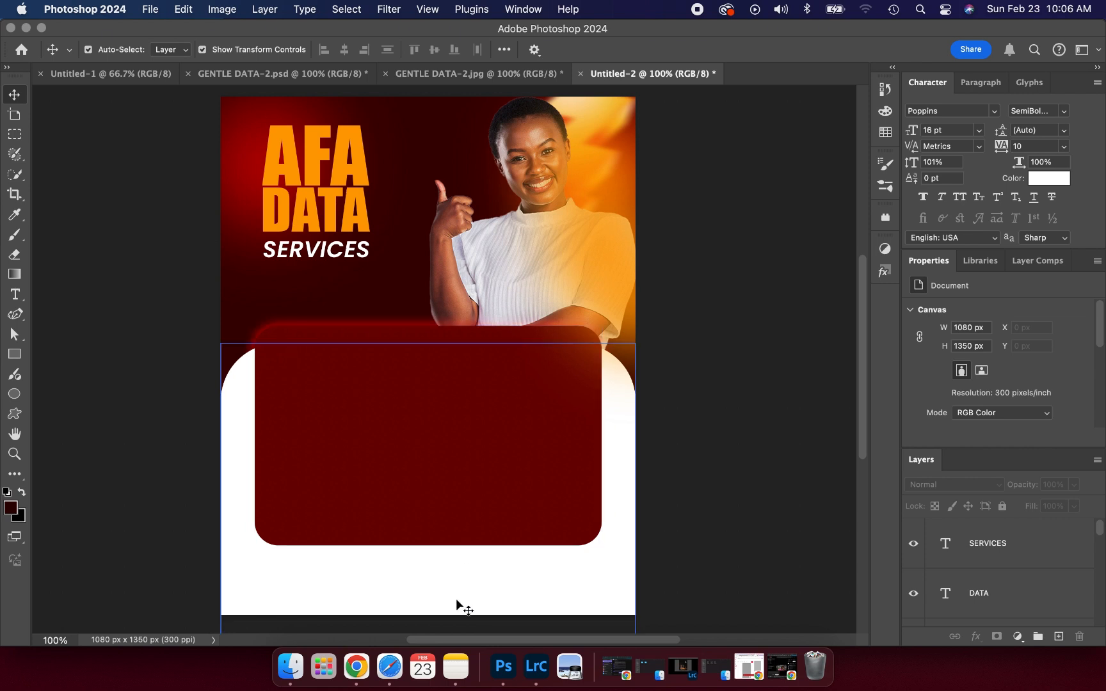
- Resize the white and dark red panels together: lower their top and widen them to the edges
{"action": "left_click", "coordinate": [399, 71]}
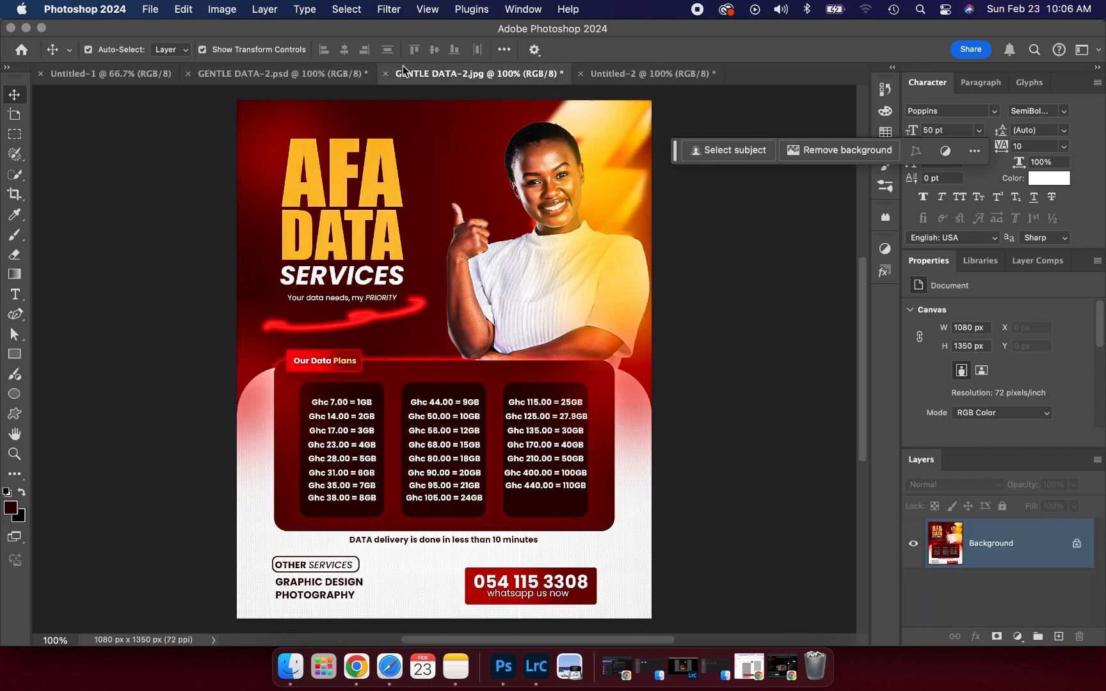
{"action": "left_click", "coordinate": [659, 73]}
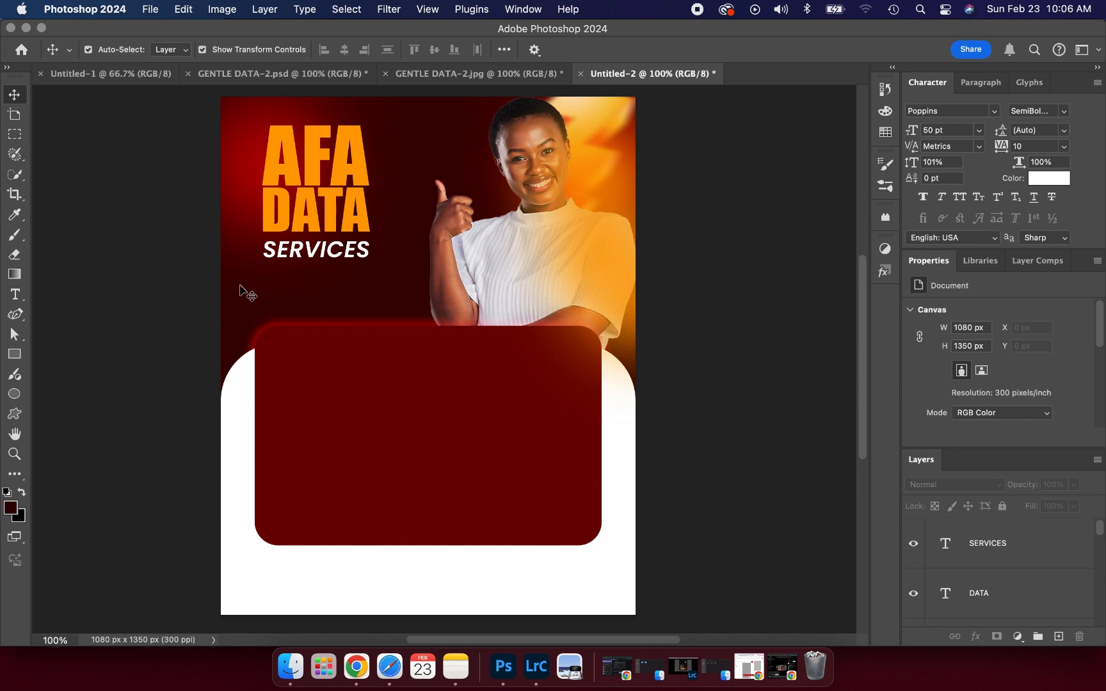
{"action": "left_click", "coordinate": [245, 578]}
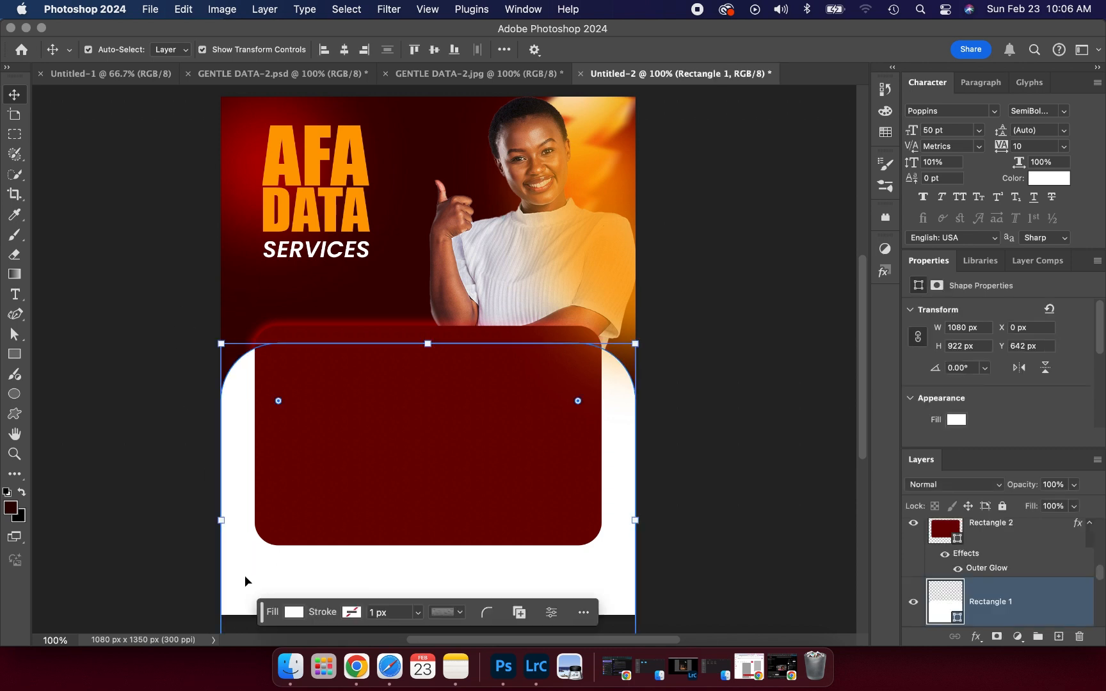
{"action": "left_click", "coordinate": [391, 475], "text": "shift"}
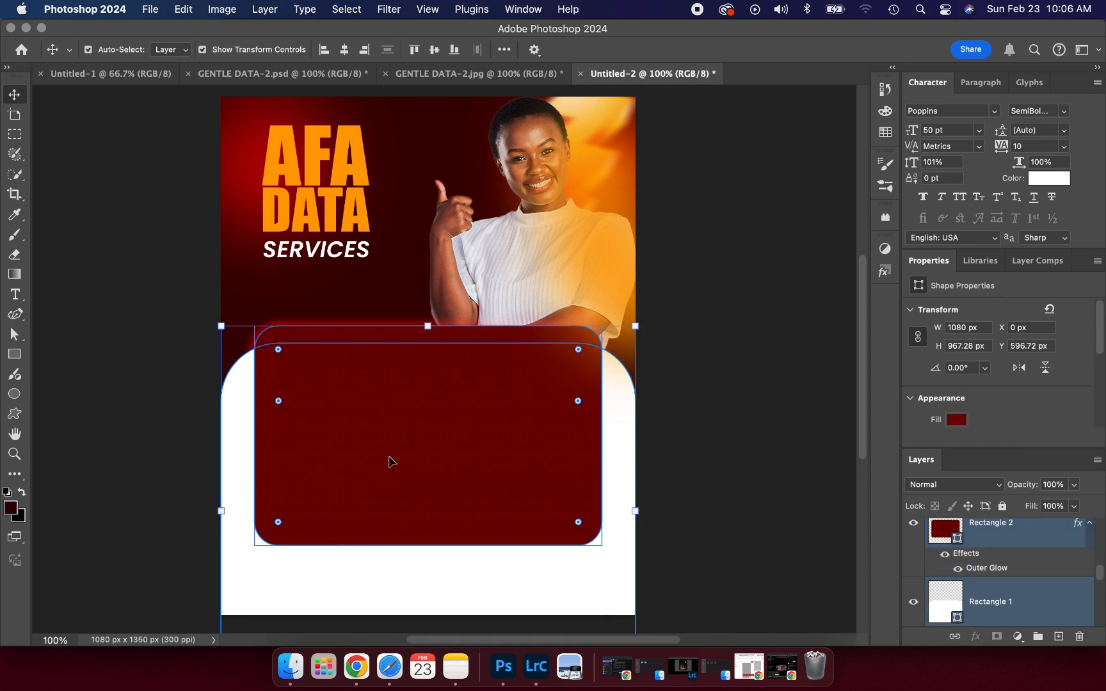
{"action": "left_click_drag", "start_coordinate": [428, 326], "coordinate": [426, 343]}
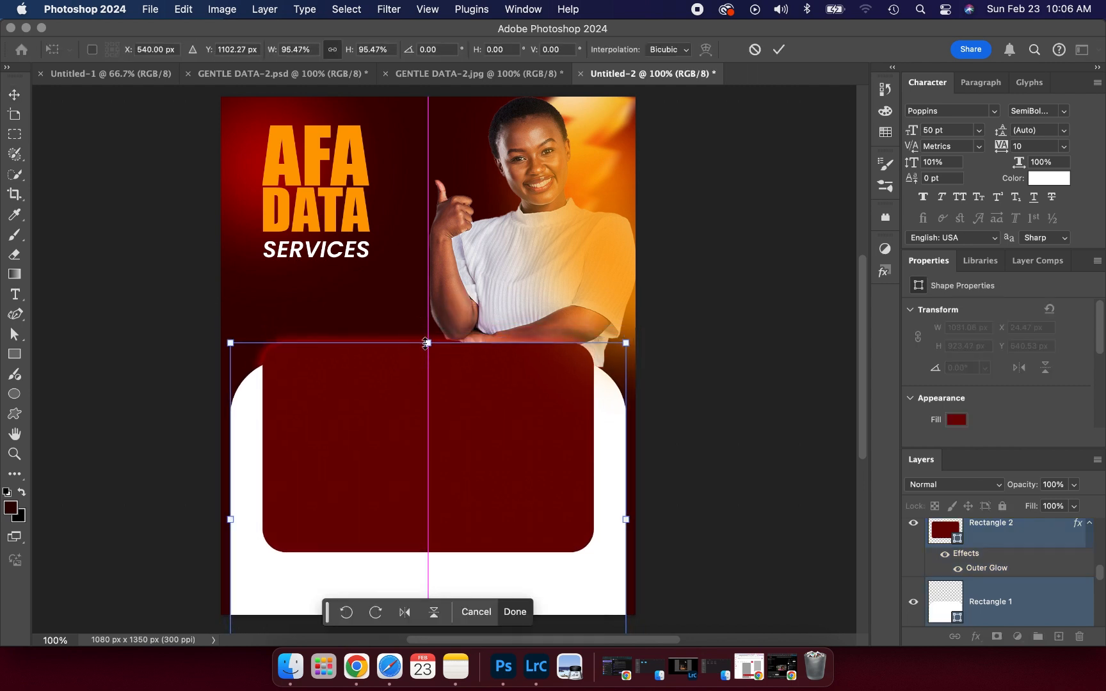
{"action": "left_click_drag", "start_coordinate": [332, 491], "coordinate": [329, 504]}
{"action": "left_click_drag", "start_coordinate": [230, 531], "coordinate": [221, 530]}
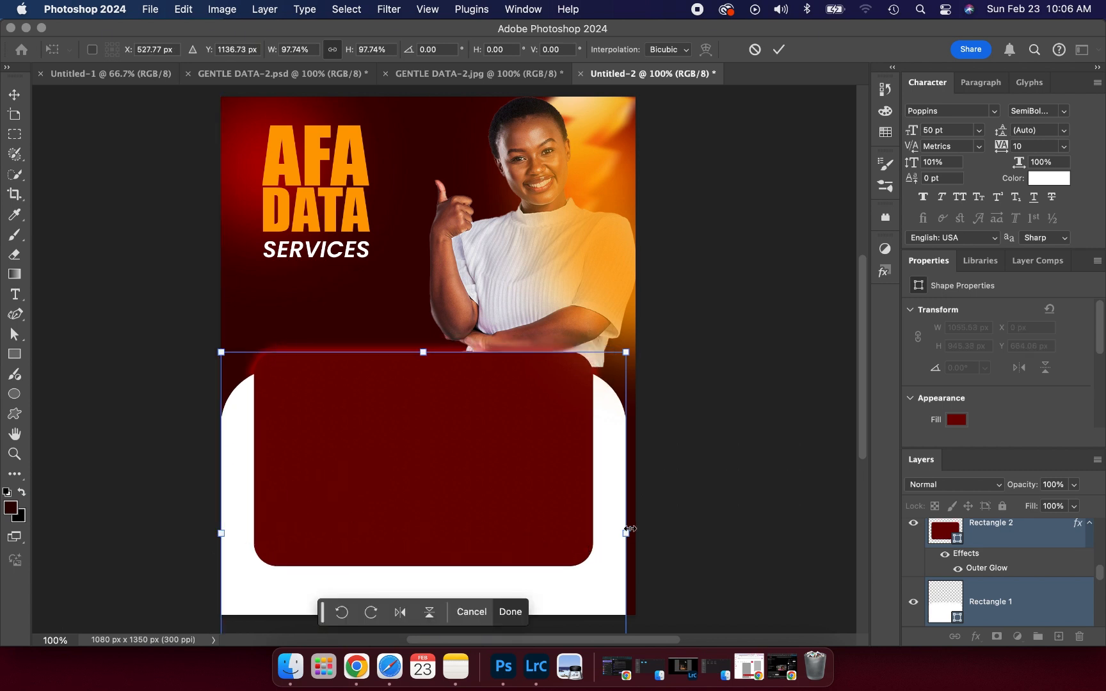
{"action": "left_click_drag", "start_coordinate": [630, 529], "coordinate": [636, 529]}
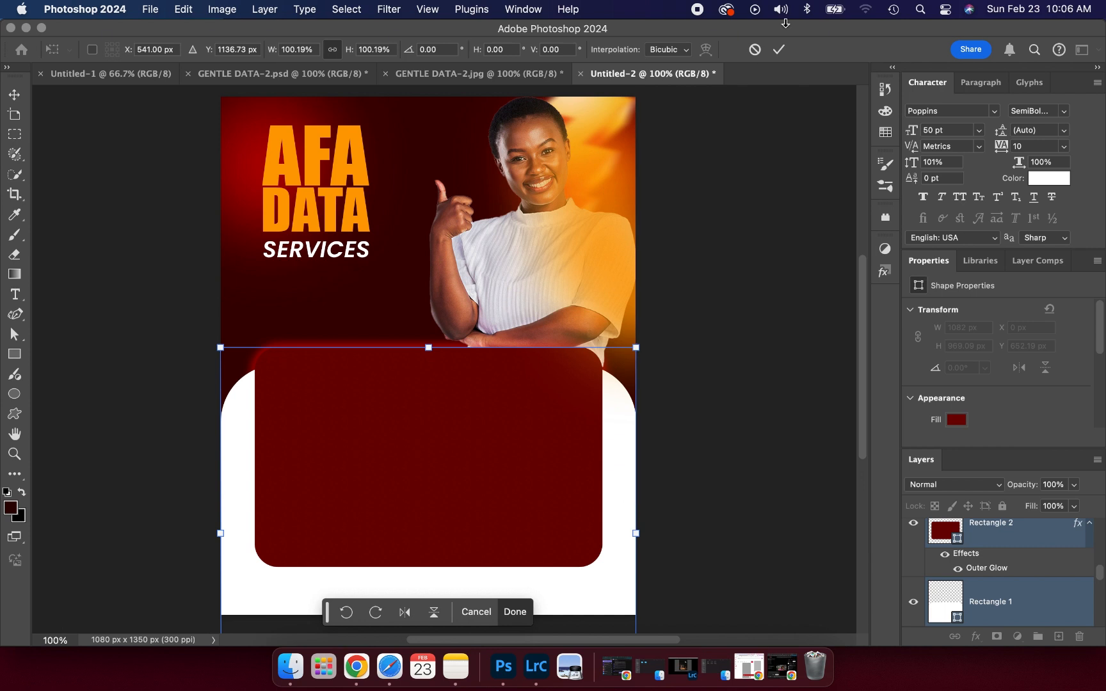
{"action": "left_click", "coordinate": [778, 50]}
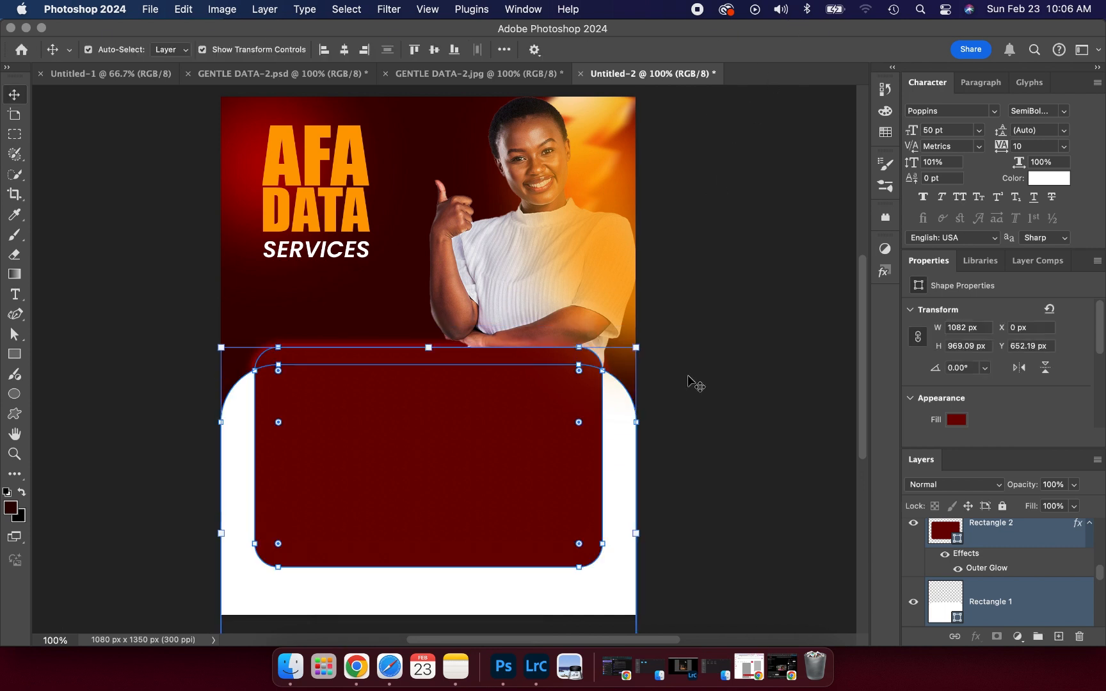
{"action": "left_click", "coordinate": [687, 392]}
- Shrink the dark red panel slightly from the top
{"action": "left_click", "coordinate": [539, 402]}
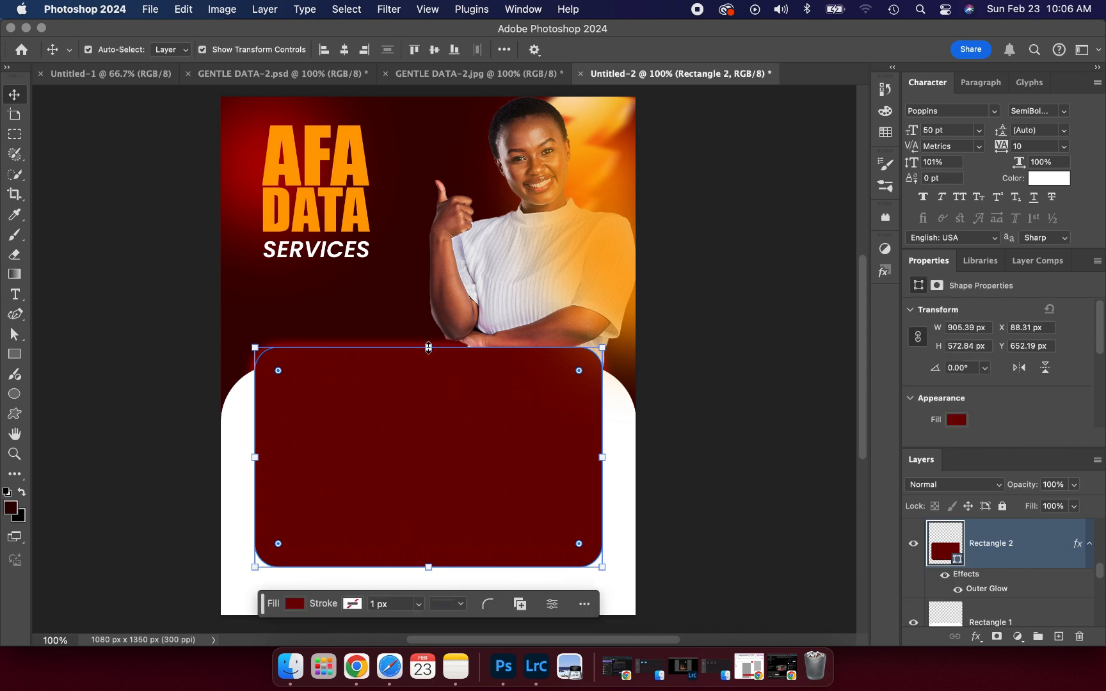
{"action": "left_click_drag", "start_coordinate": [428, 348], "coordinate": [428, 356]}
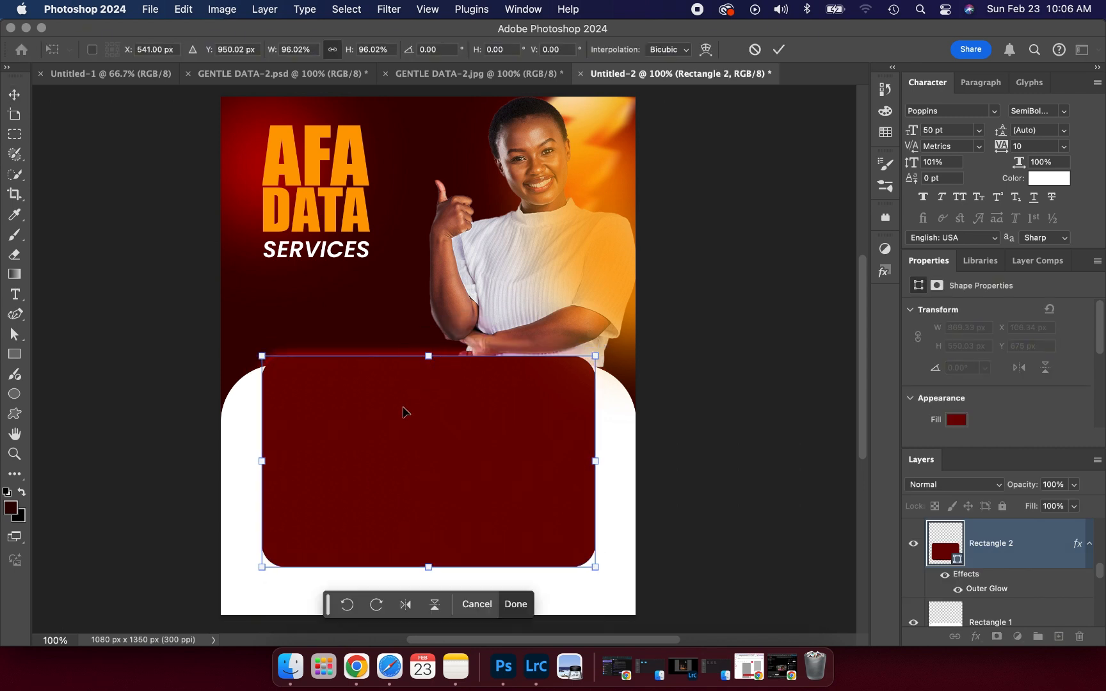
{"action": "left_click_drag", "start_coordinate": [403, 412], "coordinate": [403, 407]}
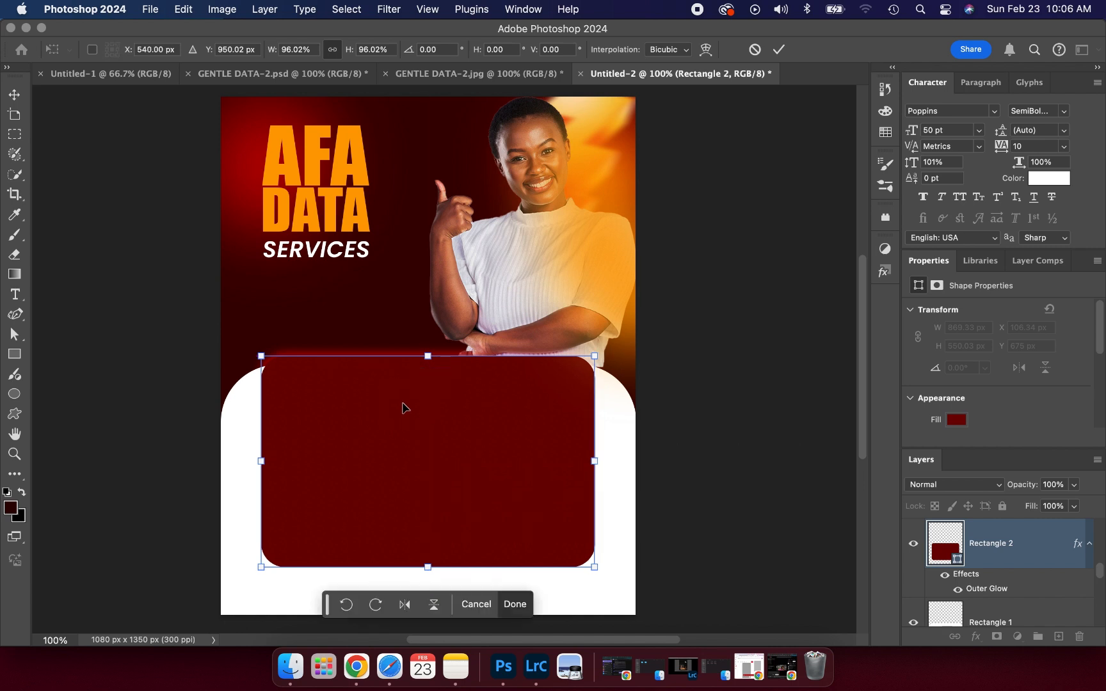
{"action": "left_click", "coordinate": [777, 49]}
{"action": "left_click", "coordinate": [709, 385]}
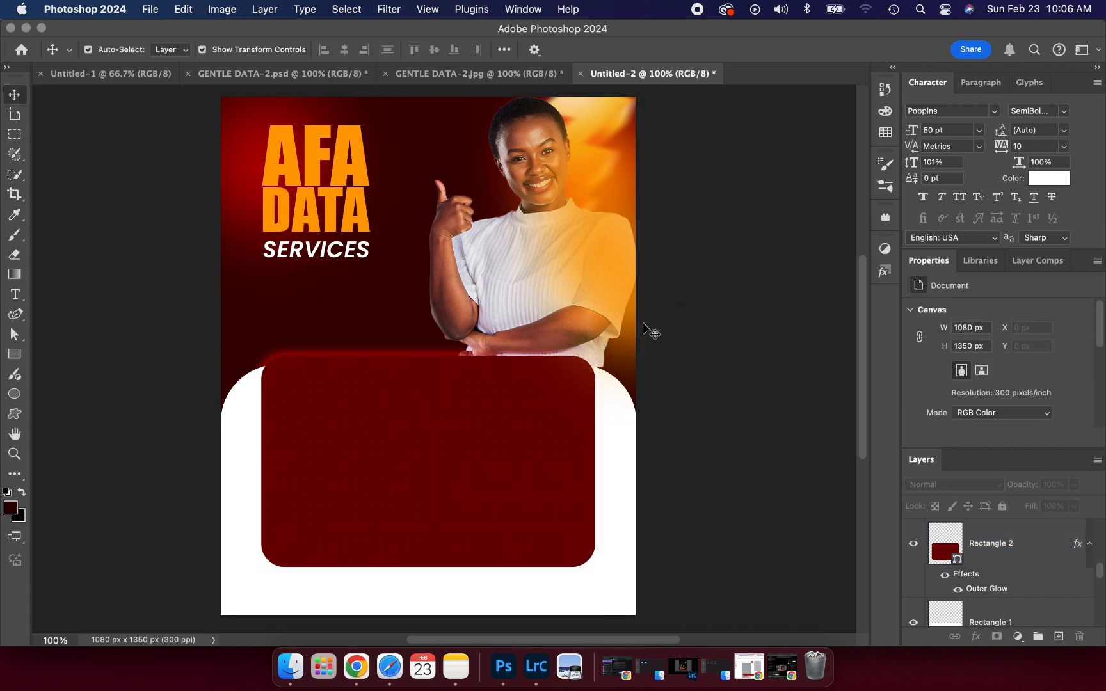
- Enlarge the woman's photo to about 746 x 745 px, then view the GENTLE DATA-2.jpg reference
{"action": "left_click", "coordinate": [453, 242]}
{"action": "left_click_drag", "start_coordinate": [537, 367], "coordinate": [538, 371]}
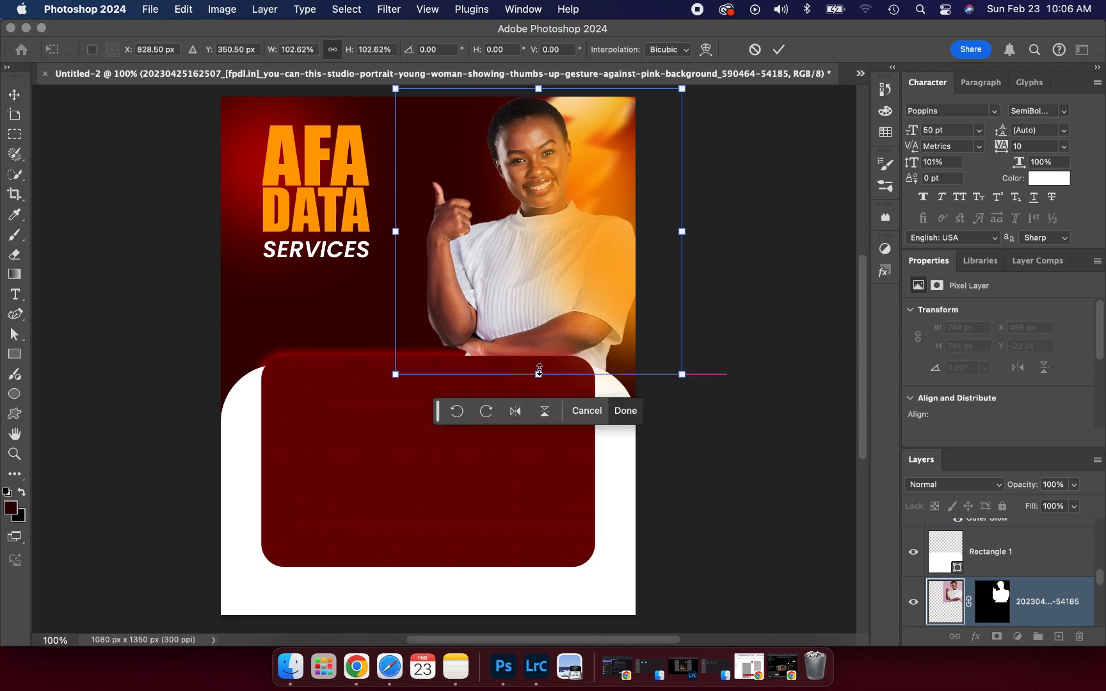
{"action": "left_click", "coordinate": [778, 49]}
{"action": "left_click", "coordinate": [748, 333]}
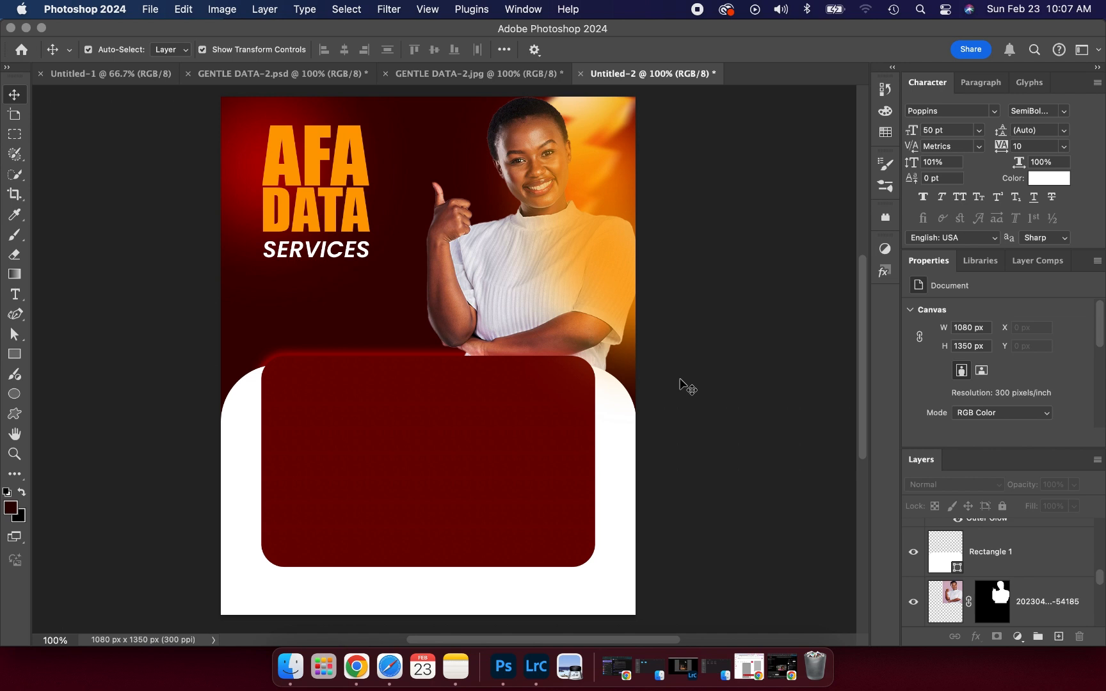
{"action": "left_click", "coordinate": [478, 73]}
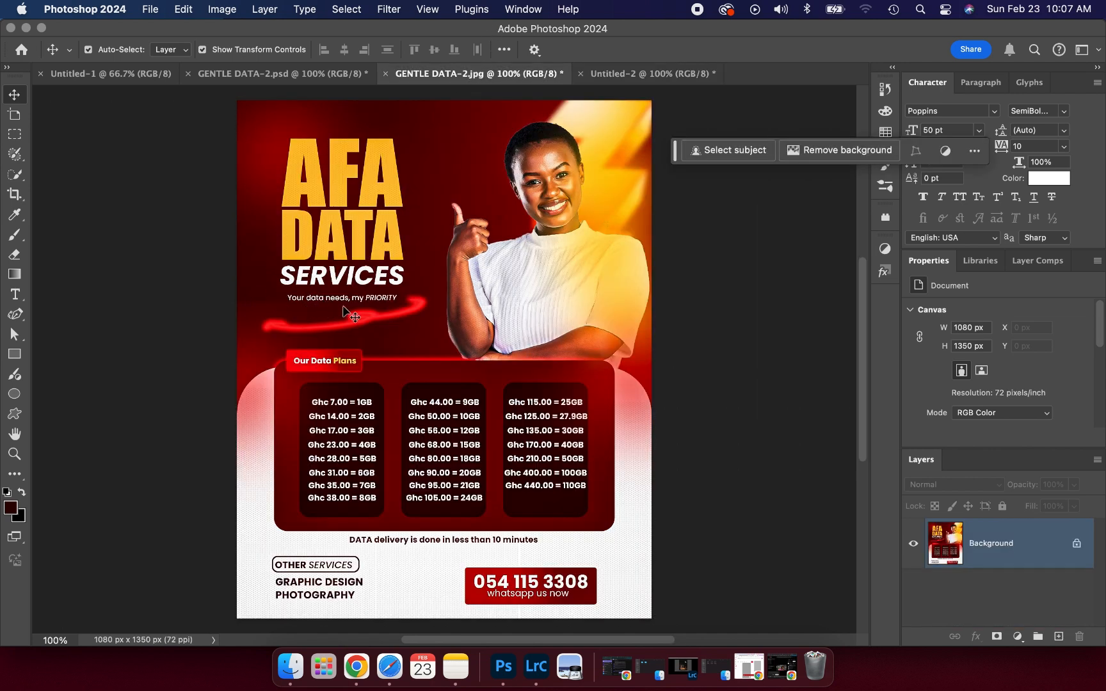
- On Untitled-2, type the 6 pt tagline 'Your data need, my PRIORITY' under SERVICES
{"action": "left_click", "coordinate": [639, 76]}
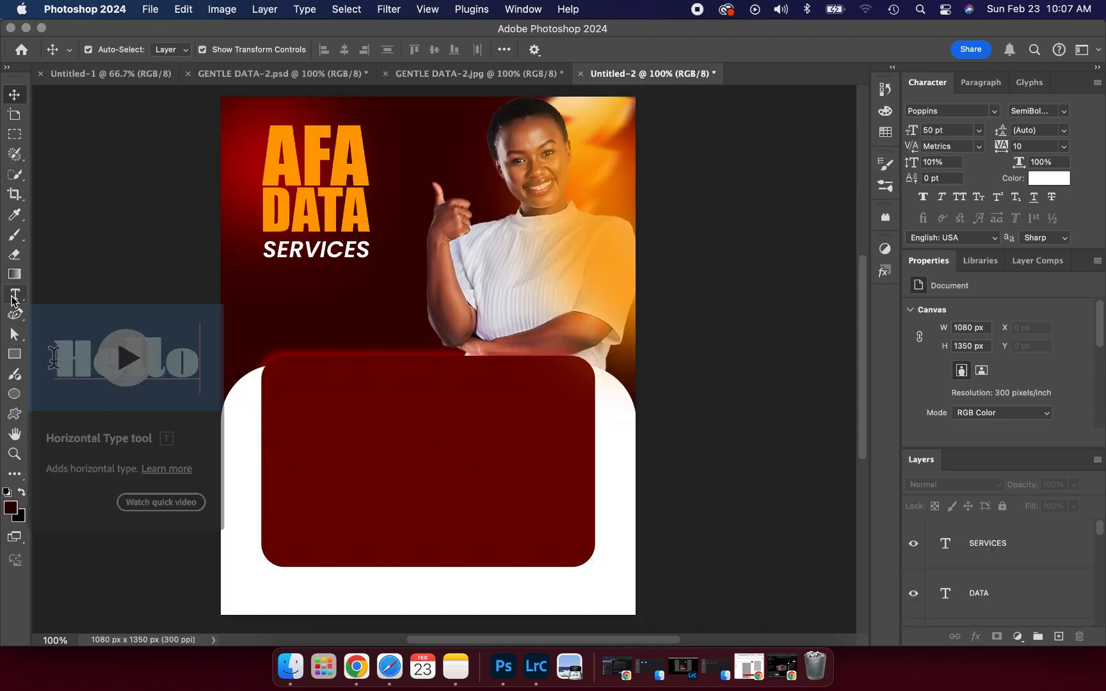
{"action": "left_click", "coordinate": [13, 296]}
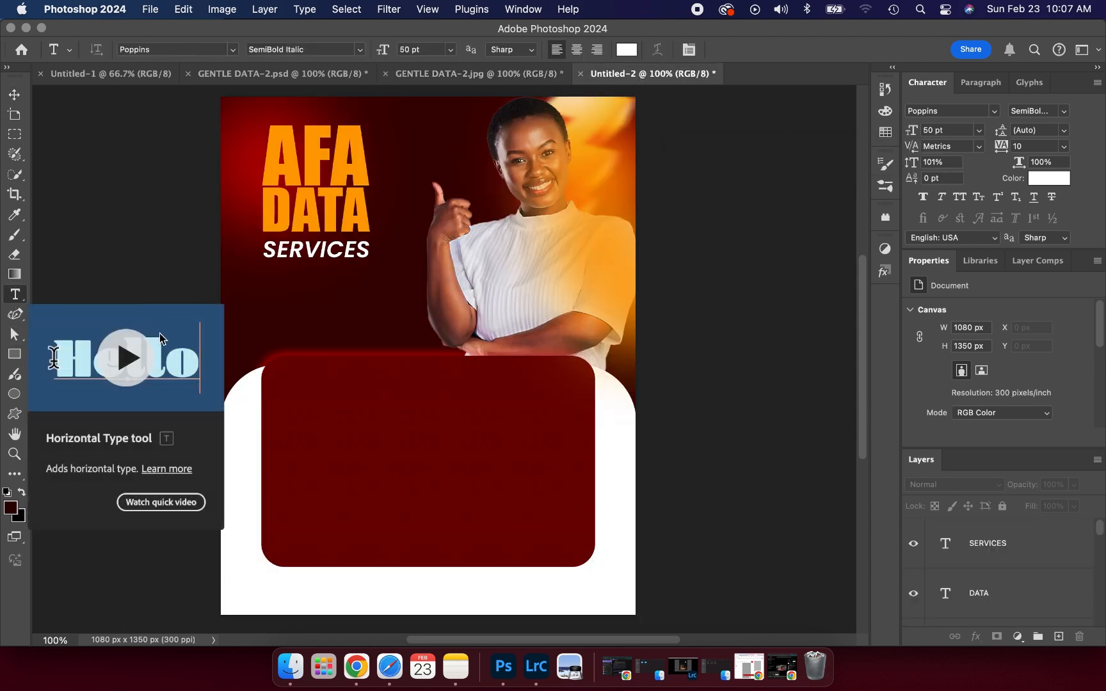
{"action": "left_click", "coordinate": [276, 286]}
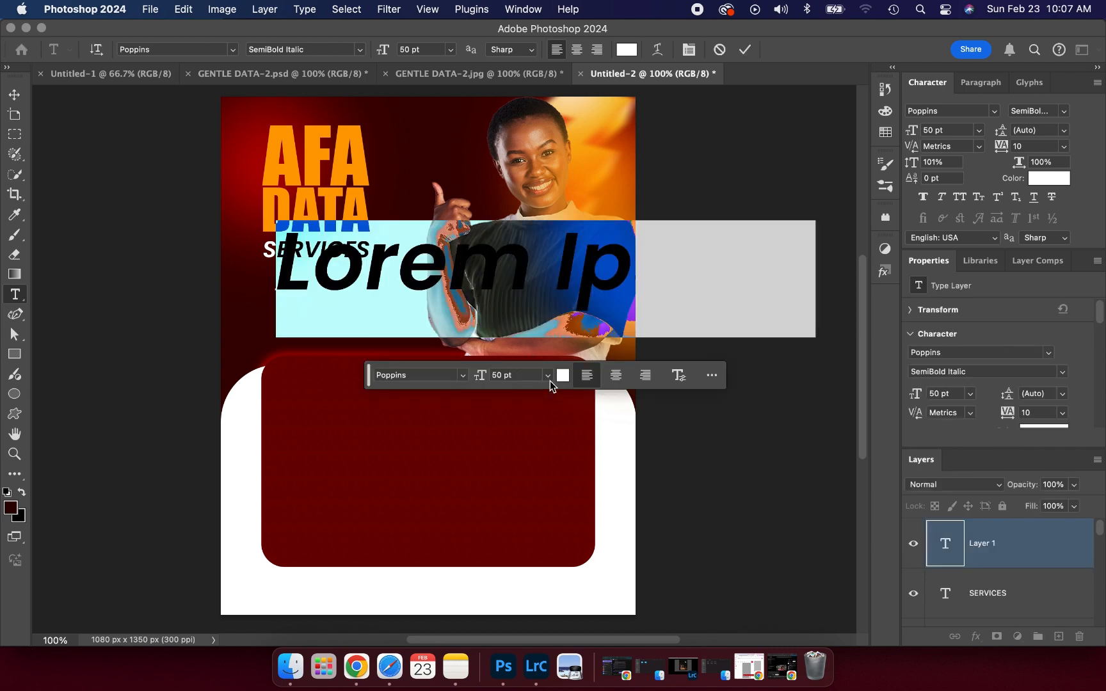
{"action": "left_click", "coordinate": [548, 376]}
{"action": "left_click", "coordinate": [526, 409]}
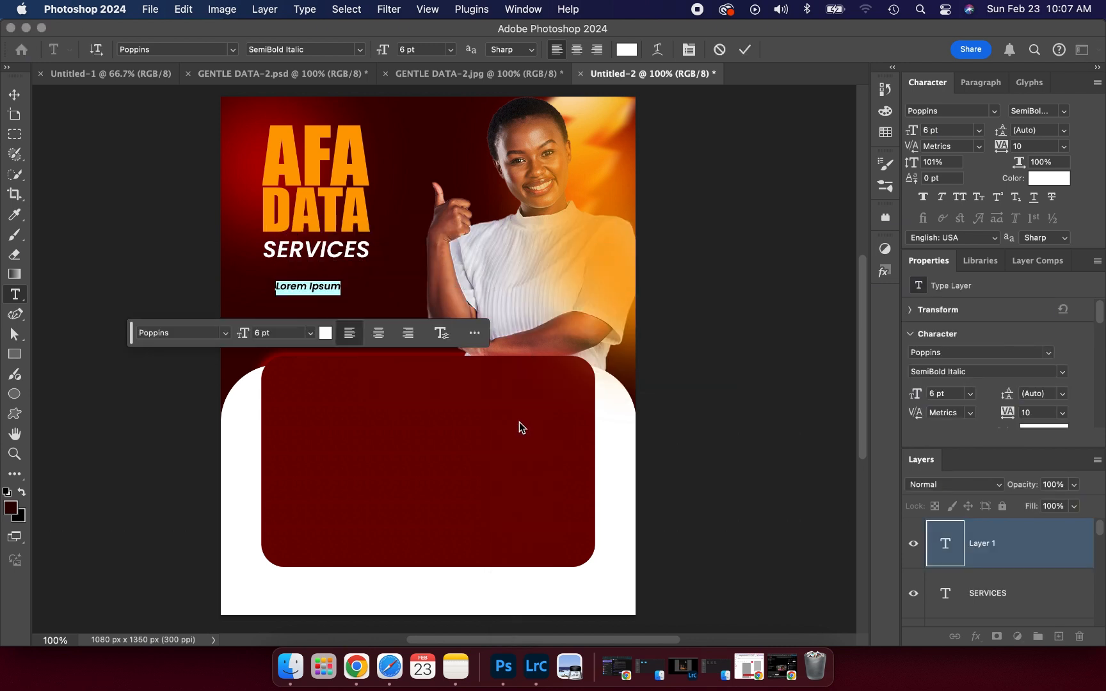
{"action": "type", "text": ".Y"}
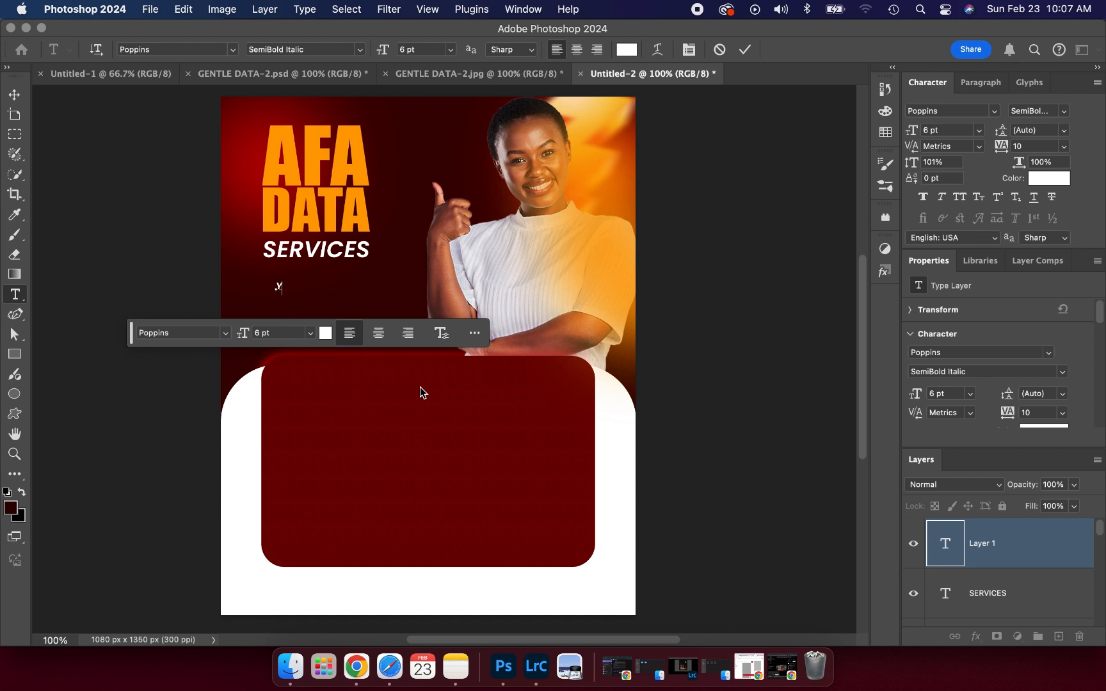
{"action": "type", "text": "ou r"}
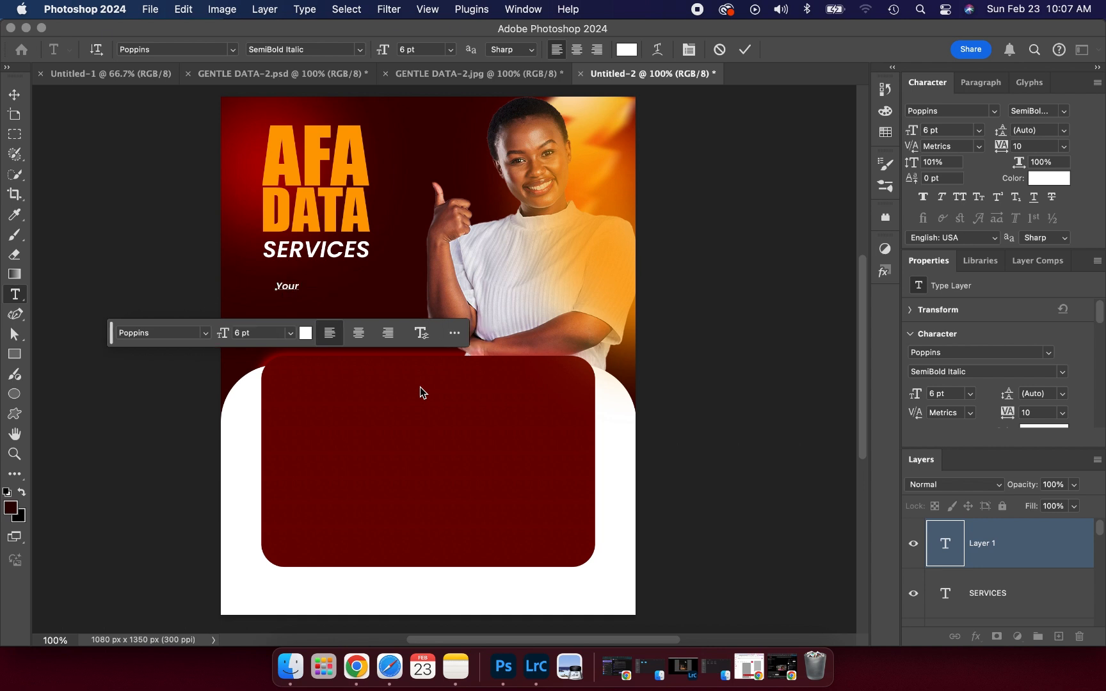
{"action": "type", "text": " data"}
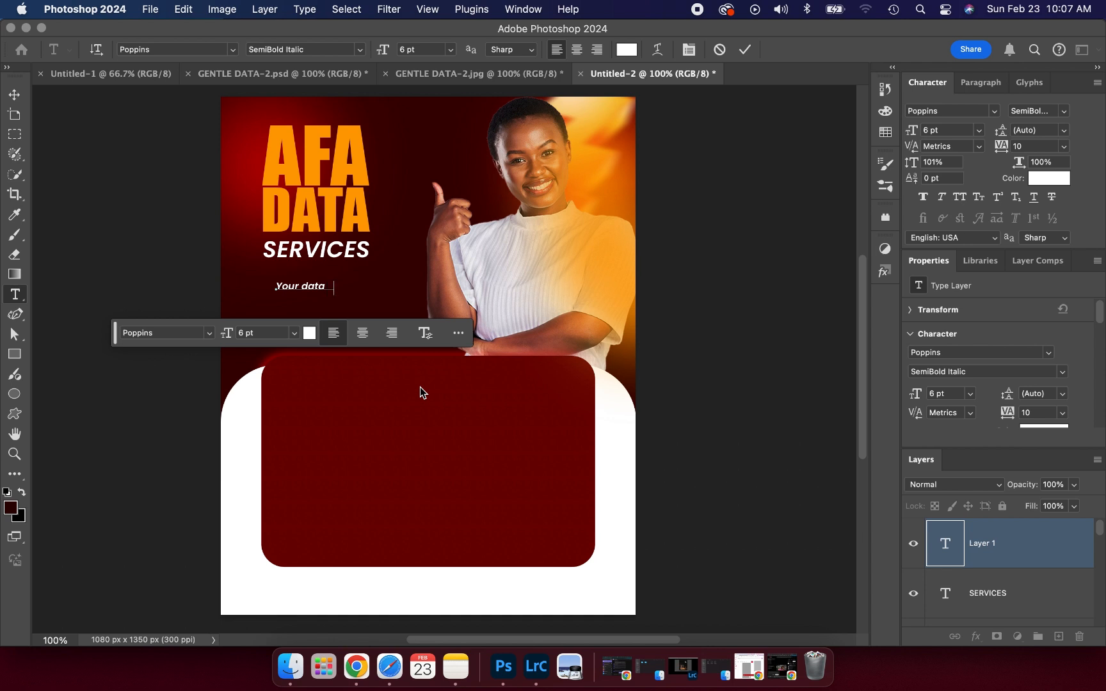
{"action": "type", "text": " need, my PR"}
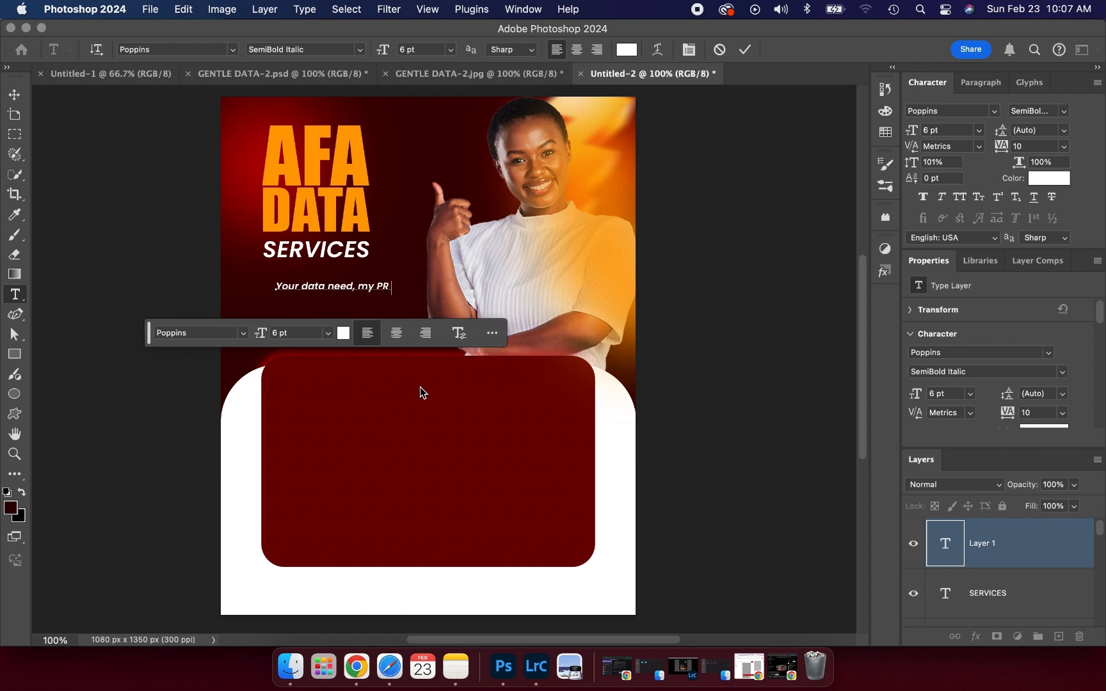
{"action": "type", "text": "IORITY"}
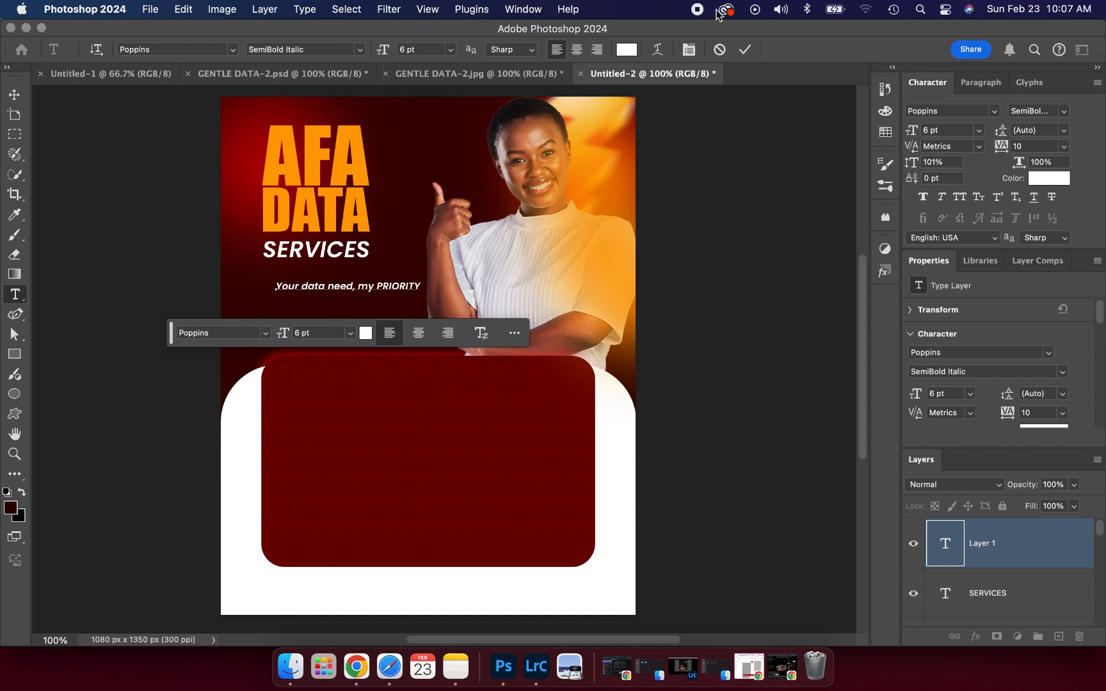
{"action": "left_click", "coordinate": [745, 50]}
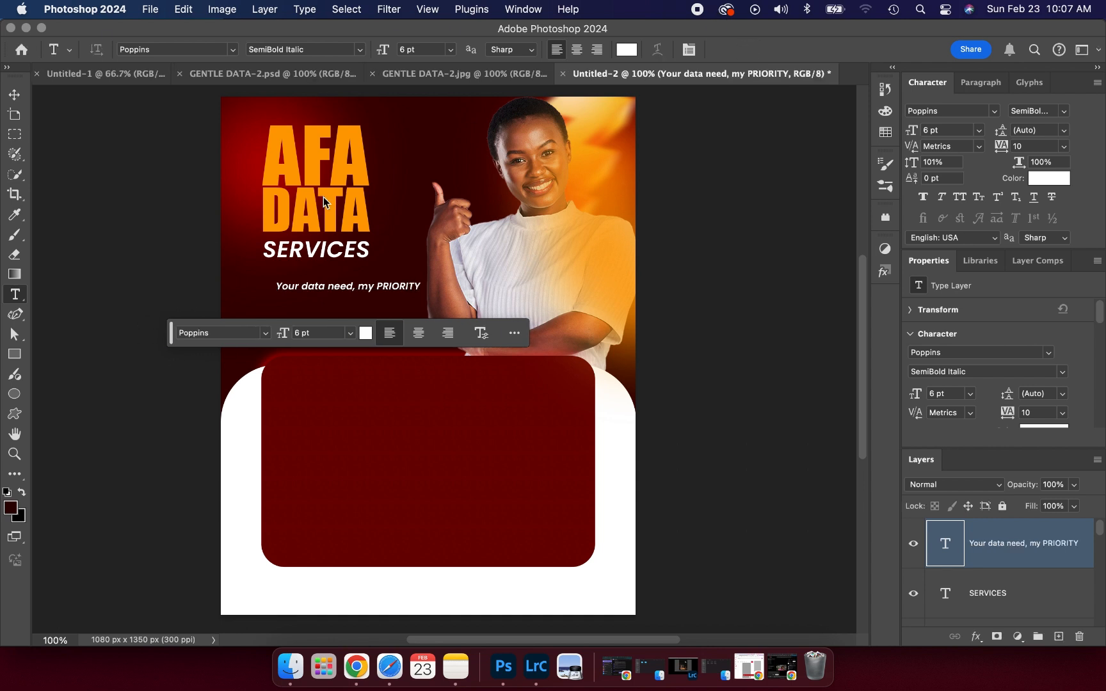
- Shrink the tagline to about 83% width and set it to Poppins Regular
{"action": "left_click", "coordinate": [14, 94]}
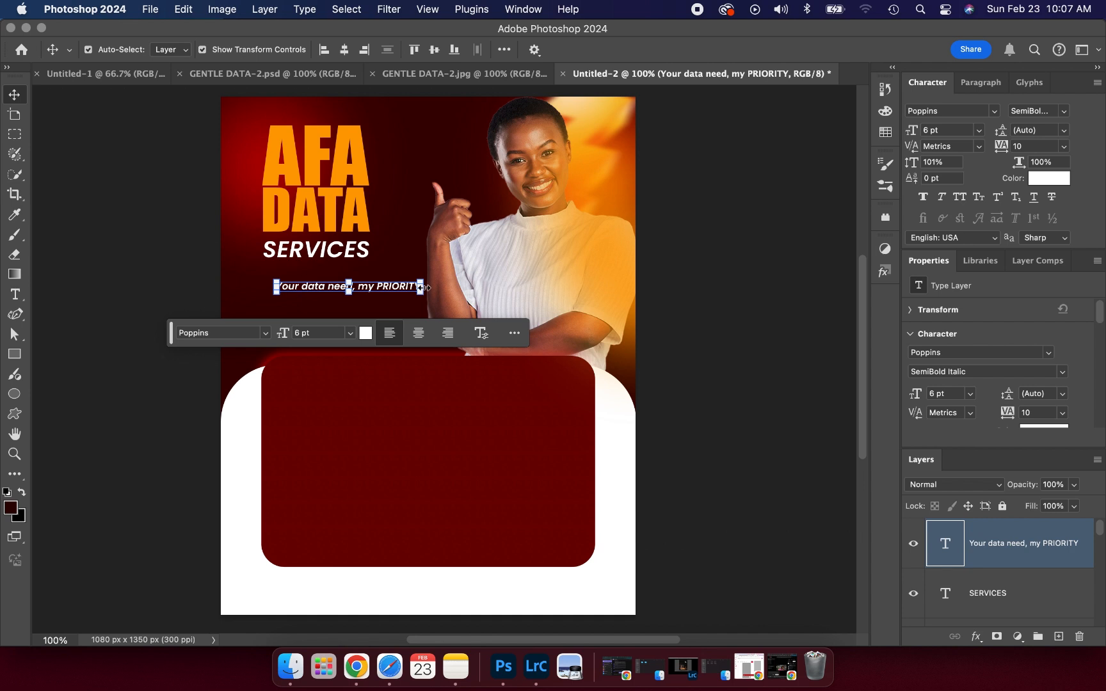
{"action": "left_click_drag", "start_coordinate": [420, 286], "coordinate": [362, 289]}
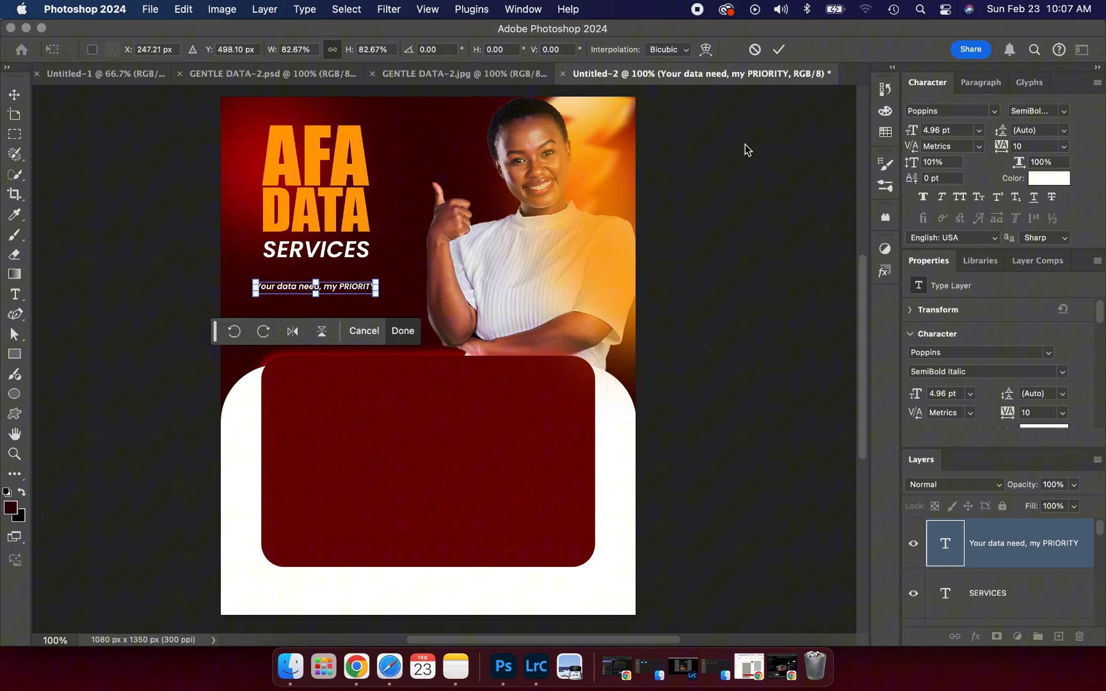
{"action": "left_click", "coordinate": [780, 51]}
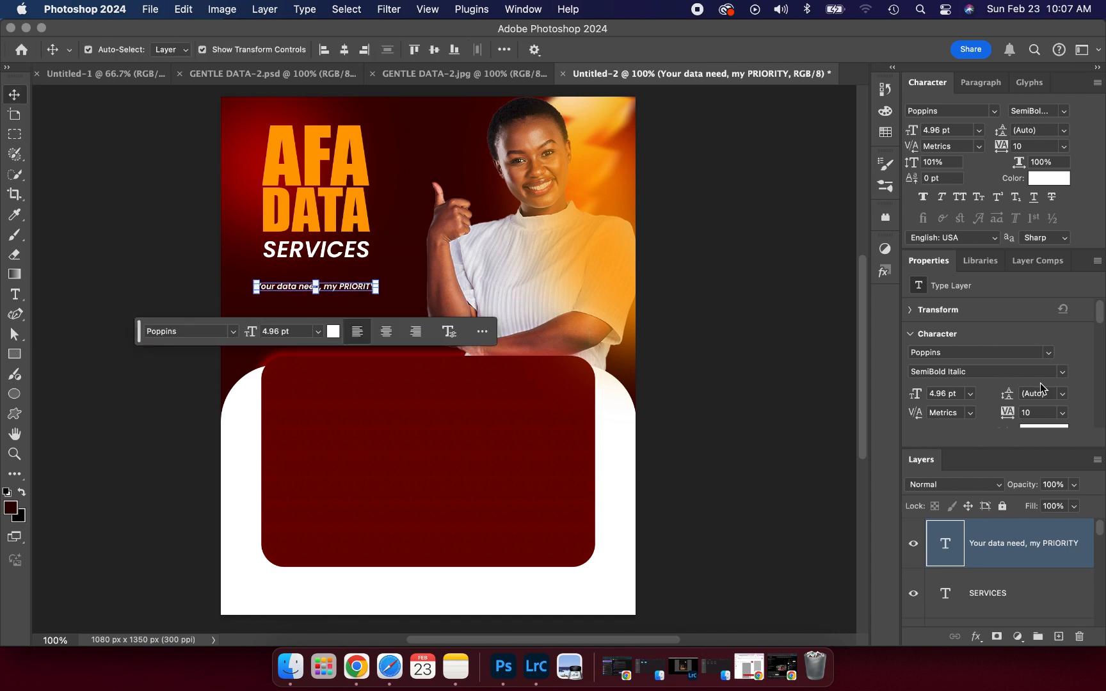
{"action": "left_click", "coordinate": [1063, 375]}
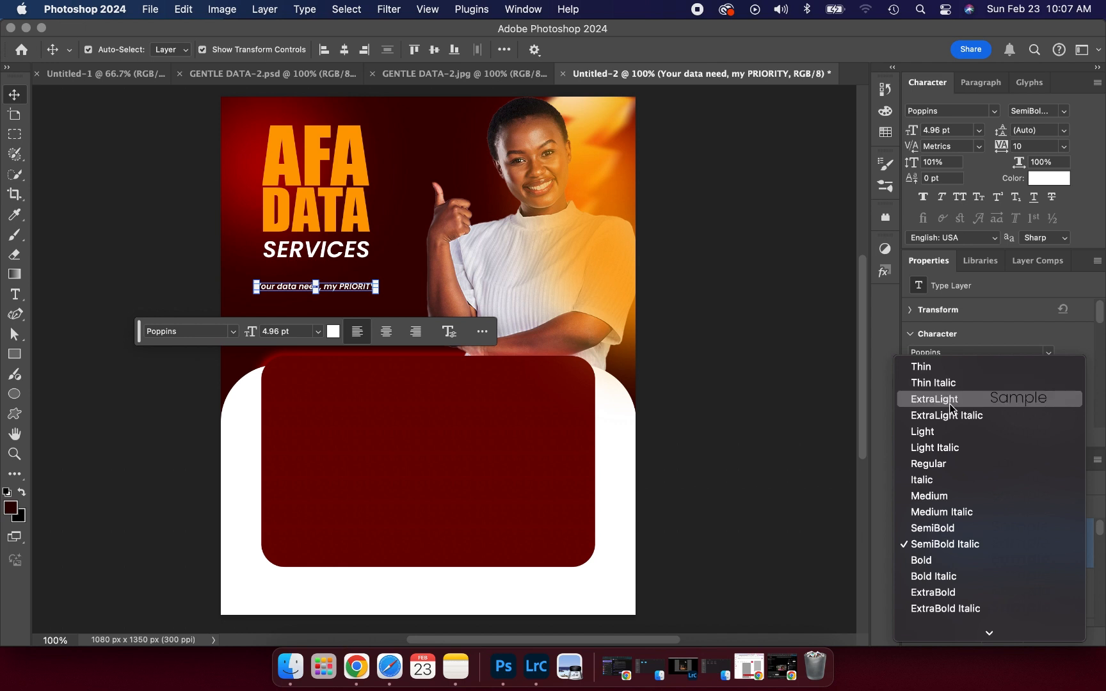
{"action": "left_click", "coordinate": [938, 464]}
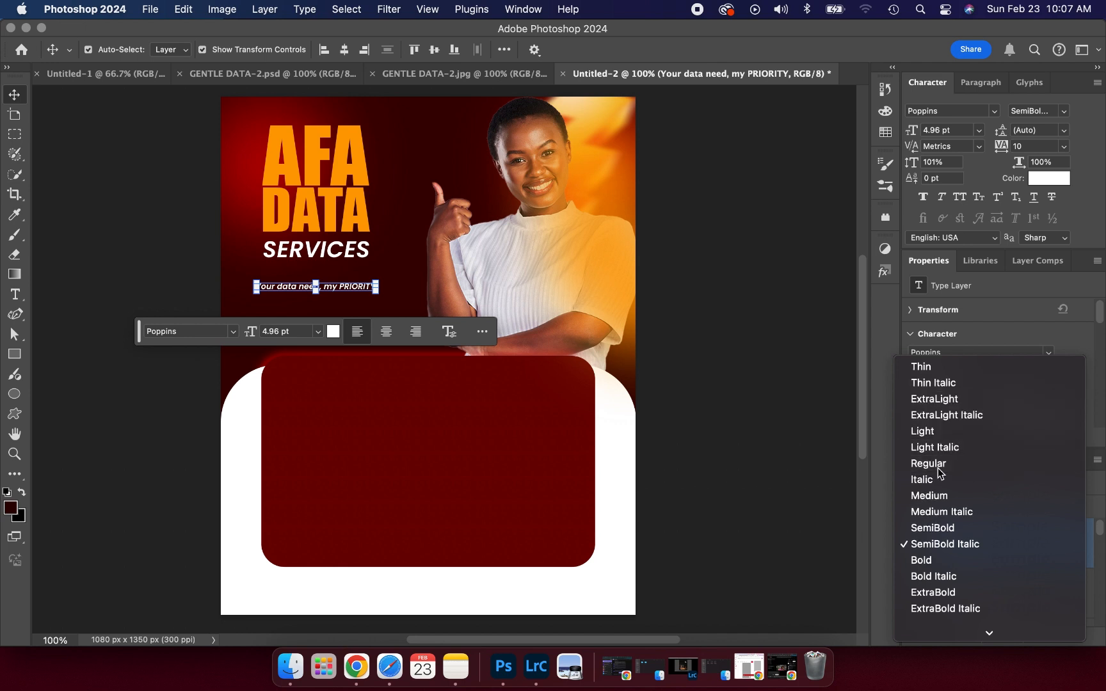
{"action": "left_click", "coordinate": [767, 343]}
- Nudge the dark red plans panel upward, checking it against the GENTLE DATA-2.jpg reference
{"action": "left_click", "coordinate": [340, 490]}
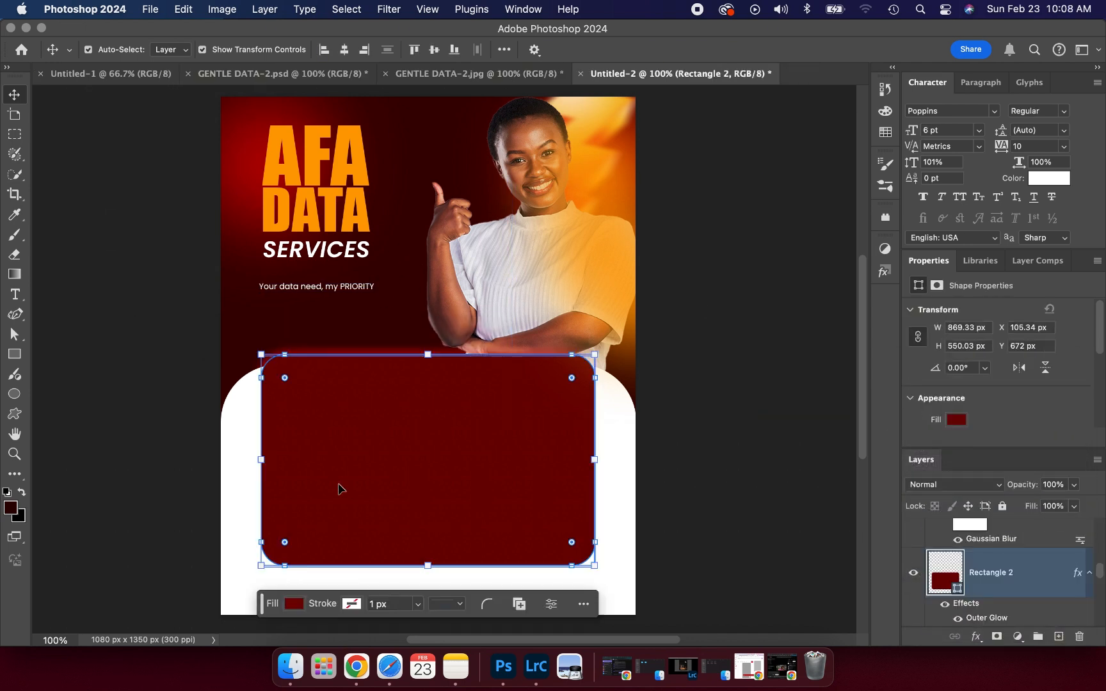
{"action": "key", "text": "Up"}
{"action": "key", "text": "Up"}
{"action": "key", "text": "Up"}
{"action": "key", "text": "Up"}
{"action": "key", "text": "Up"}
{"action": "key", "text": "Up"}
{"action": "key", "text": "Up"}
{"action": "key", "text": "Up"}
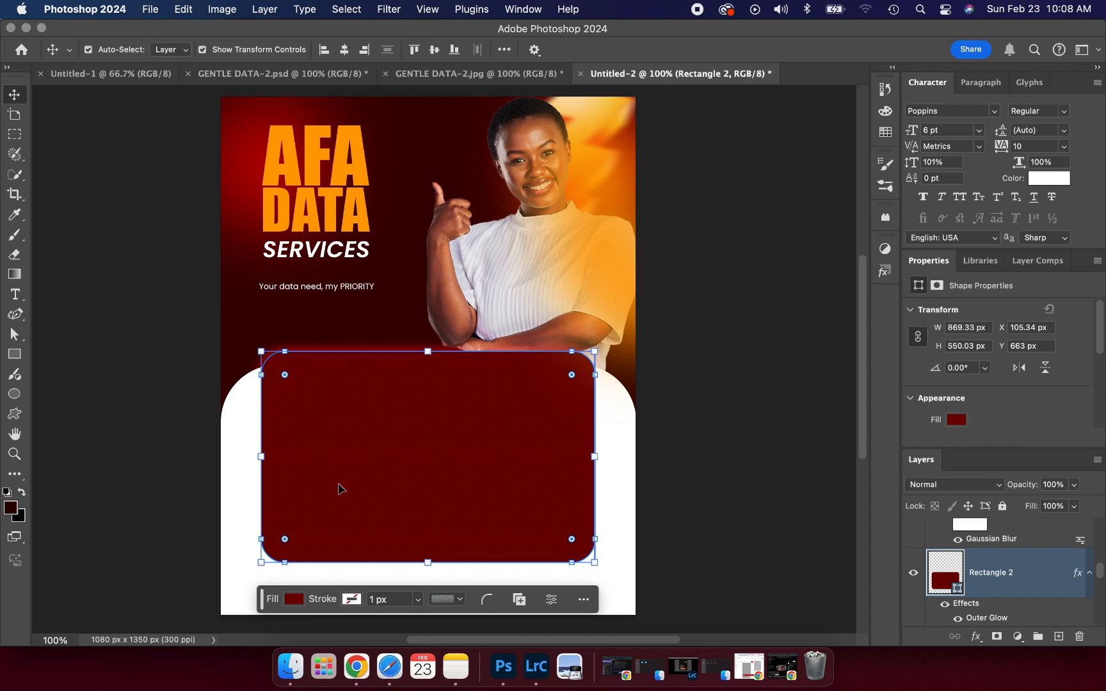
{"action": "left_click", "coordinate": [152, 379]}
{"action": "left_click", "coordinate": [345, 432]}
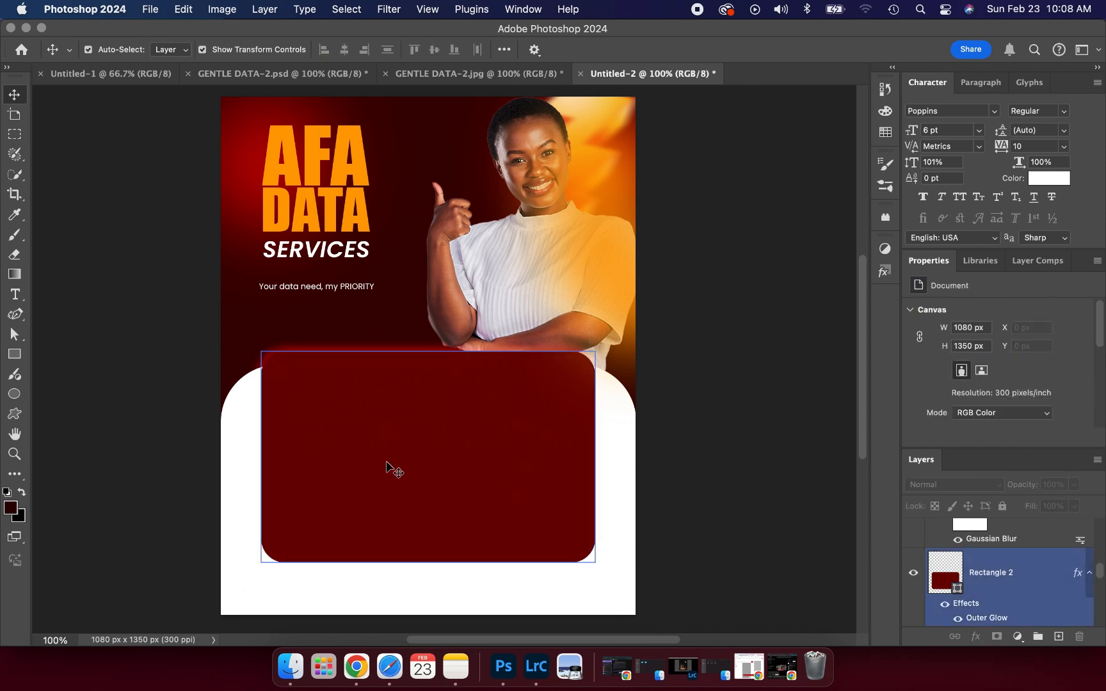
{"action": "left_click", "coordinate": [473, 74]}
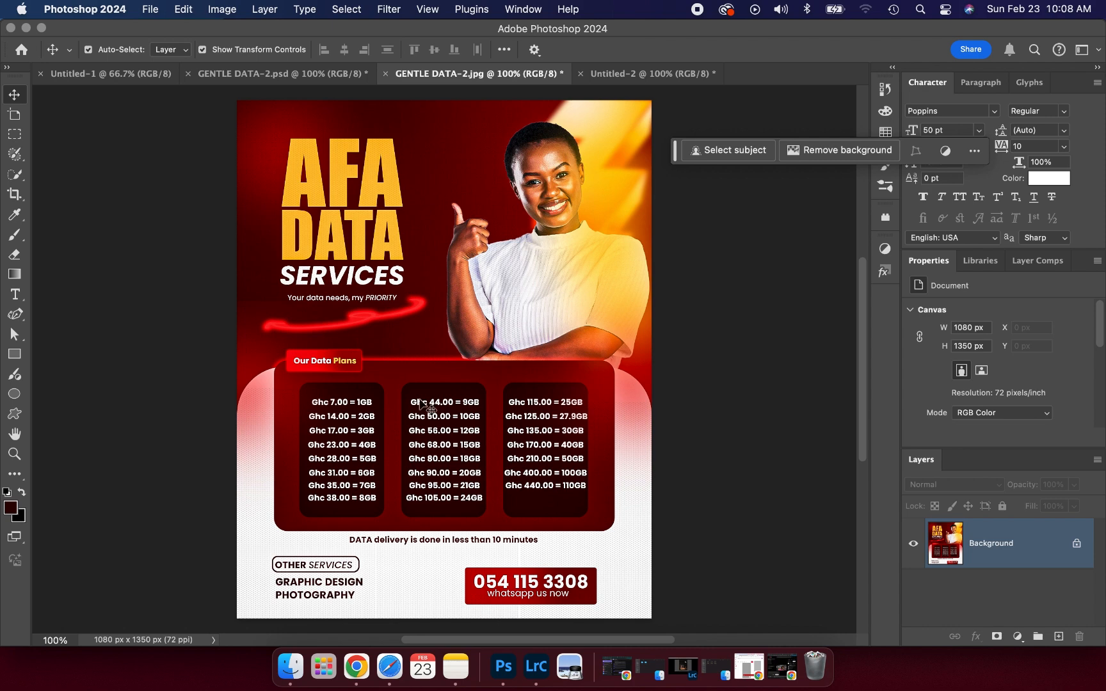
{"action": "left_click", "coordinate": [610, 73]}
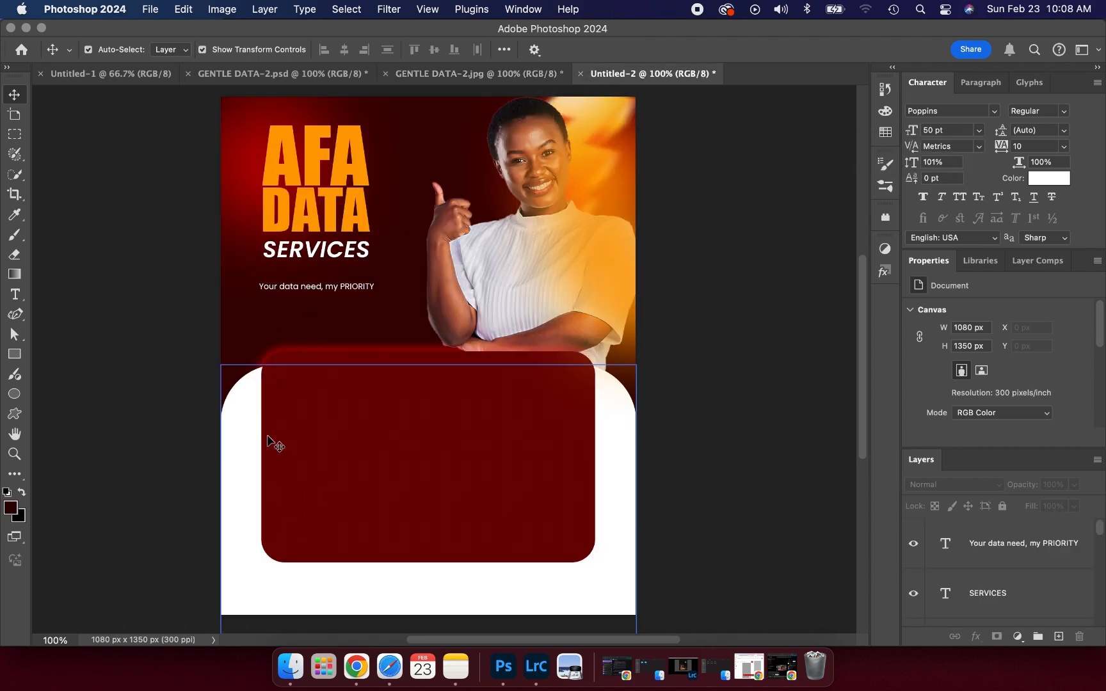
{"action": "left_click", "coordinate": [488, 73]}
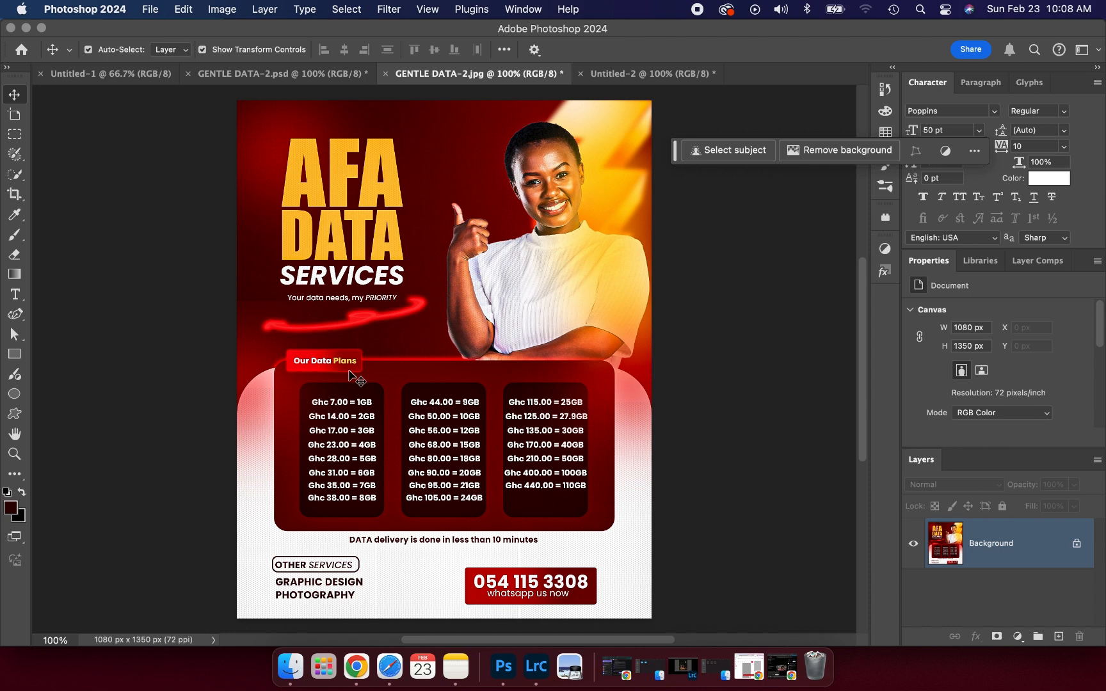
{"action": "left_click", "coordinate": [606, 75]}
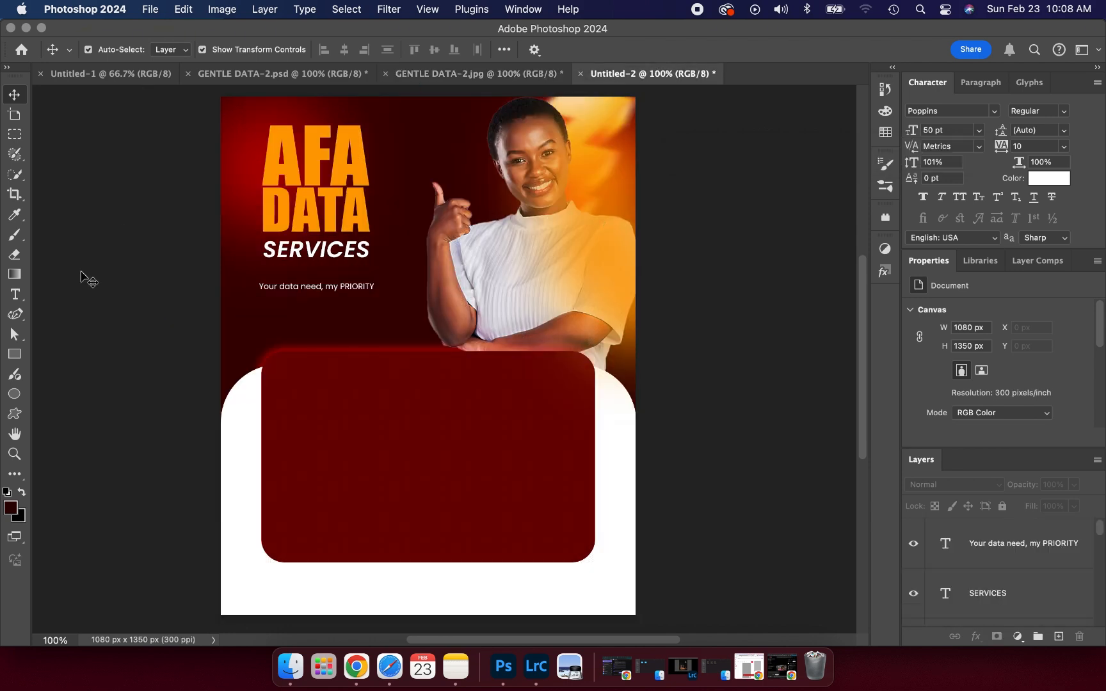
{"action": "left_click", "coordinate": [14, 354]}
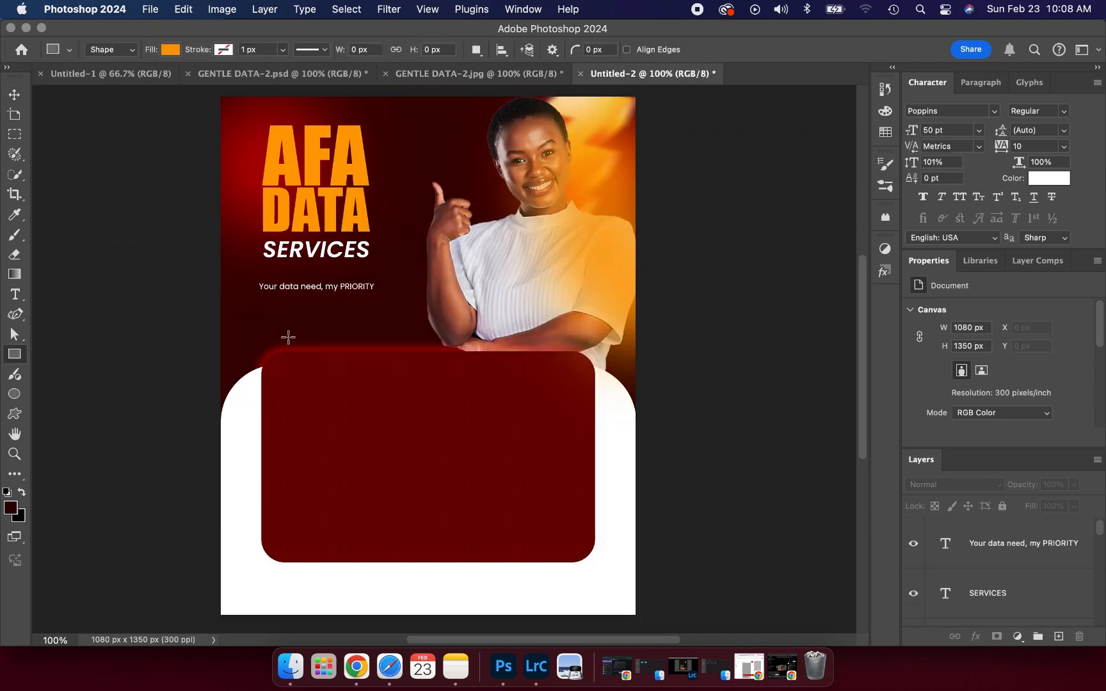
- Draw a 202 x 67 px orange rounded tab on the panel's upper-left edge and bring up its layer effects
{"action": "left_click_drag", "start_coordinate": [288, 342], "coordinate": [366, 368]}
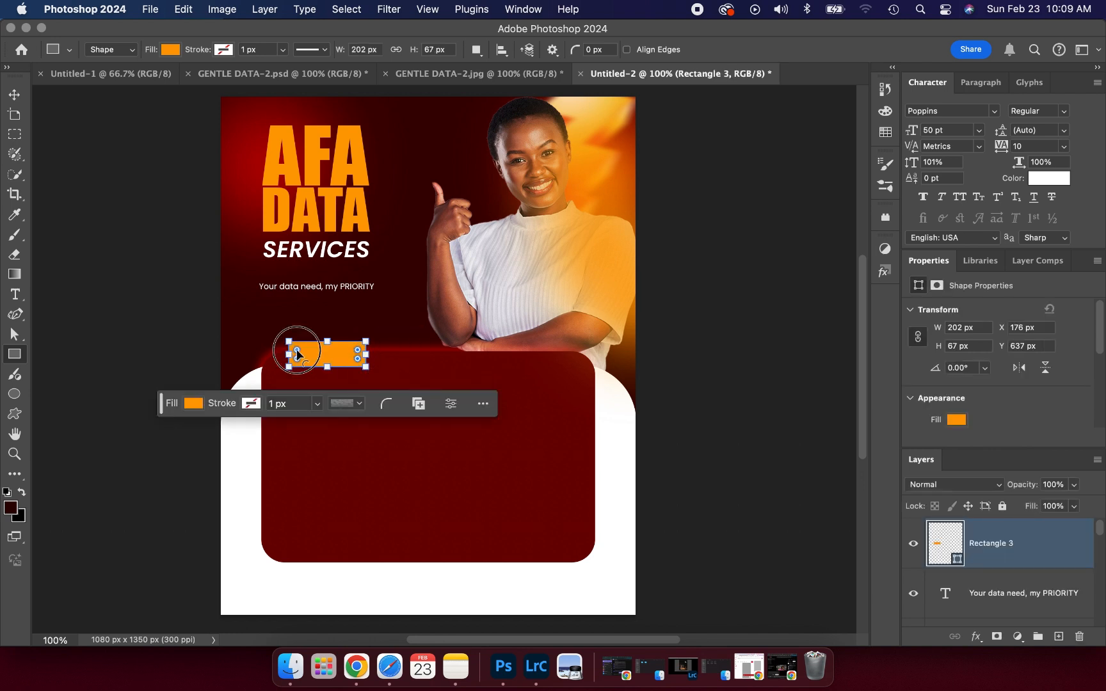
{"action": "left_click_drag", "start_coordinate": [297, 351], "coordinate": [295, 345]}
{"action": "left_click", "coordinate": [14, 94]}
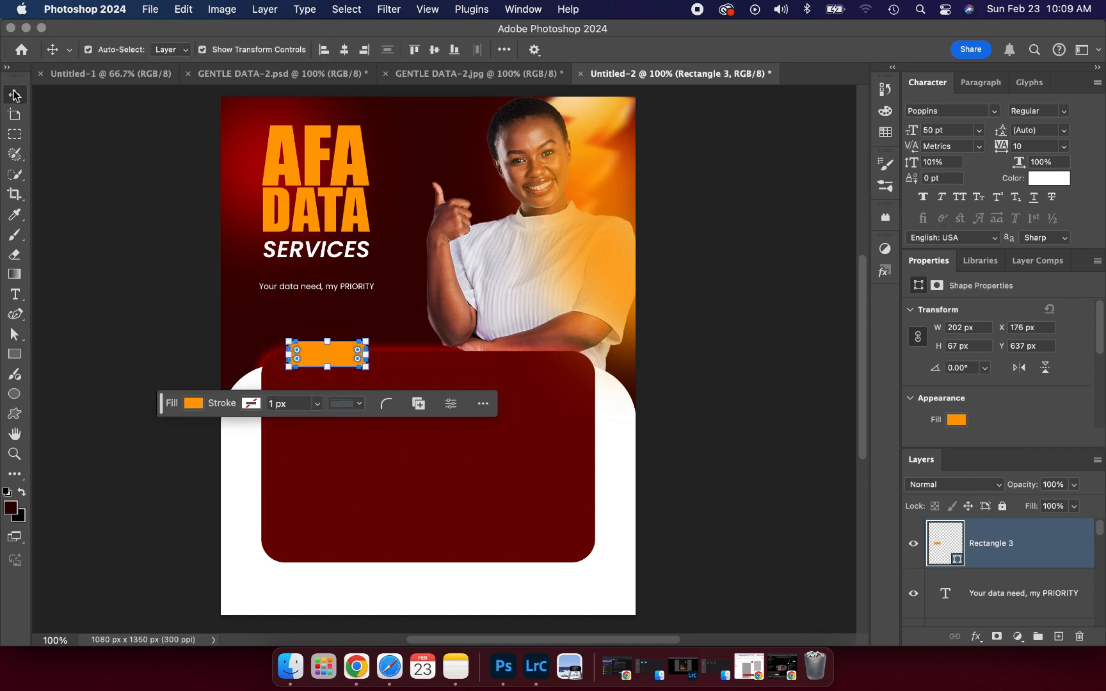
{"action": "left_click", "coordinate": [81, 230]}
{"action": "left_click_drag", "start_coordinate": [318, 352], "coordinate": [313, 354]}
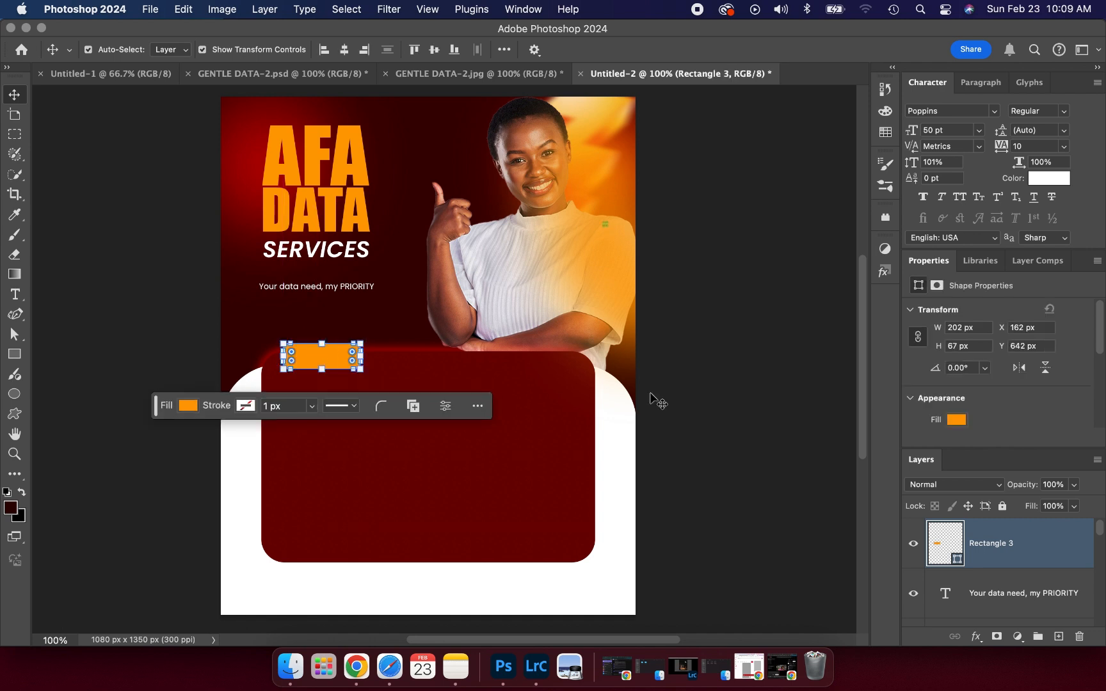
{"action": "left_click", "coordinate": [977, 637]}
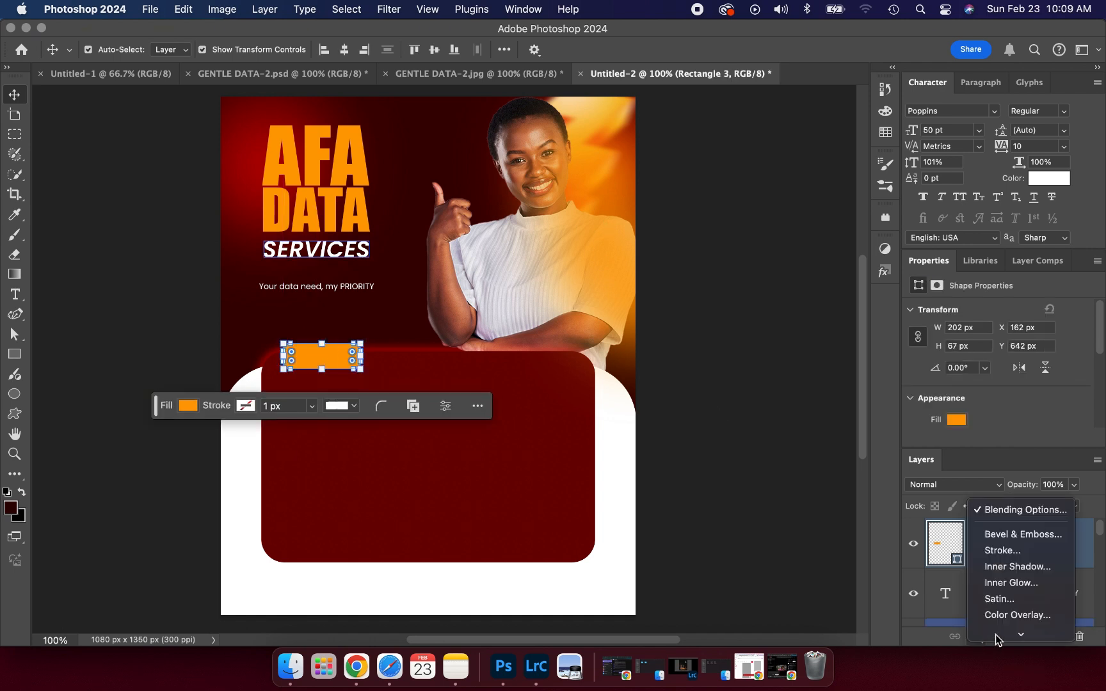
{"action": "mouse_move", "coordinate": [1019, 635]}
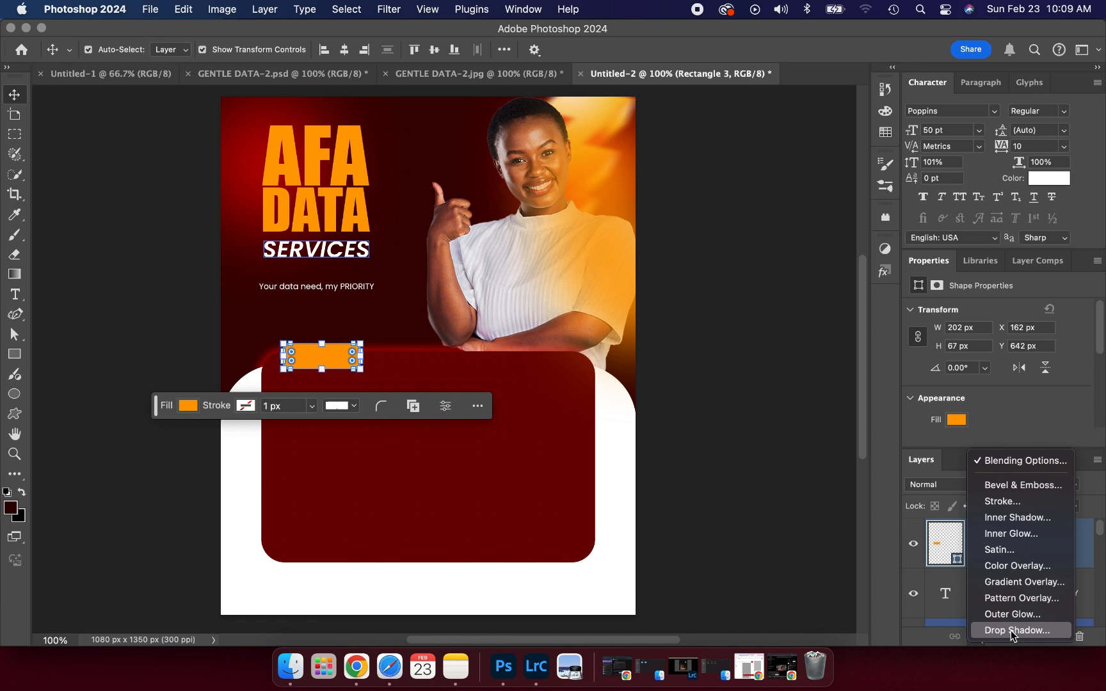
- Give the tab a dark-to-bright red linear Gradient Overlay at -170° and 55% scale
{"action": "left_click", "coordinate": [1025, 582]}
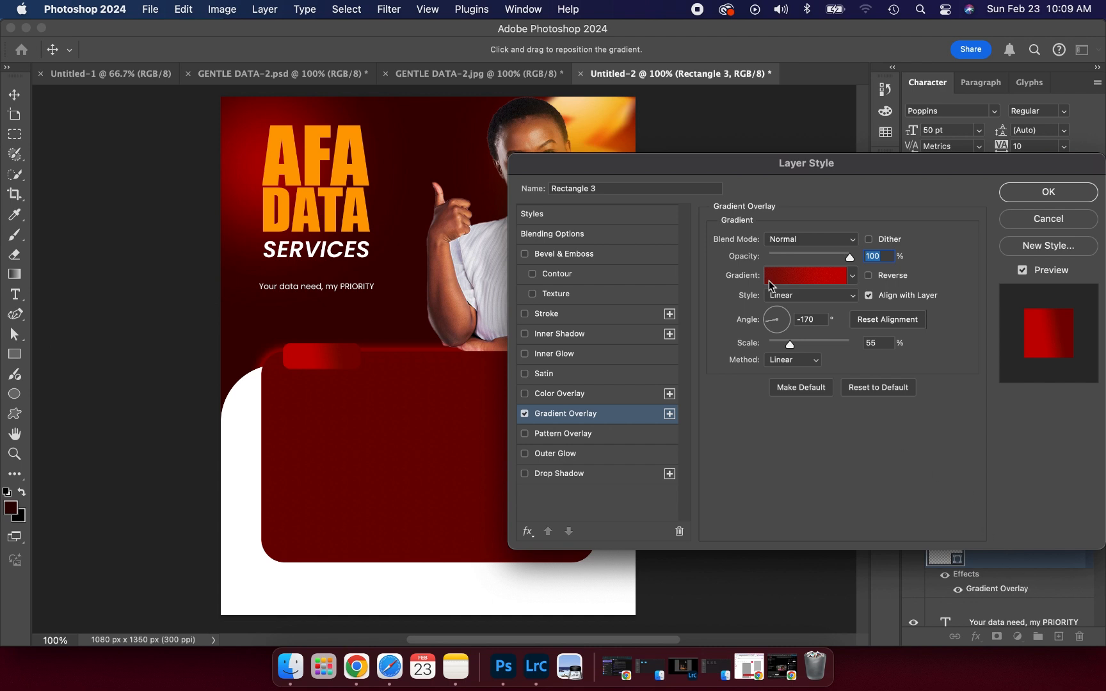
{"action": "left_click", "coordinate": [776, 277]}
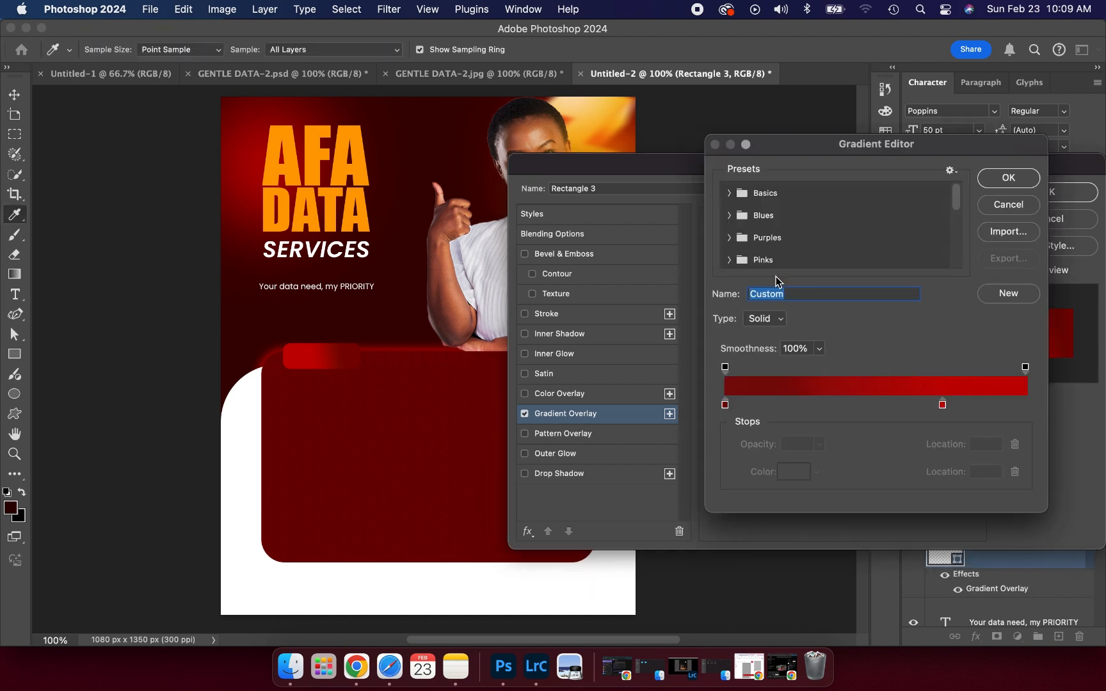
{"action": "left_click", "coordinate": [725, 405]}
{"action": "left_click", "coordinate": [791, 472]}
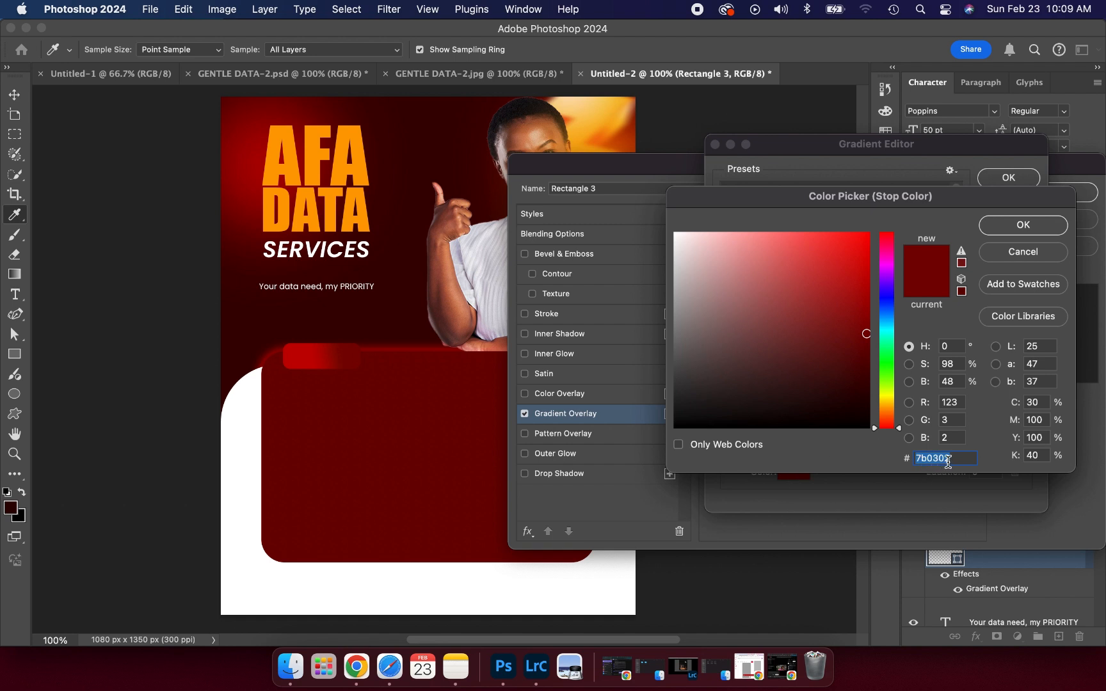
{"action": "left_click", "coordinate": [1015, 252]}
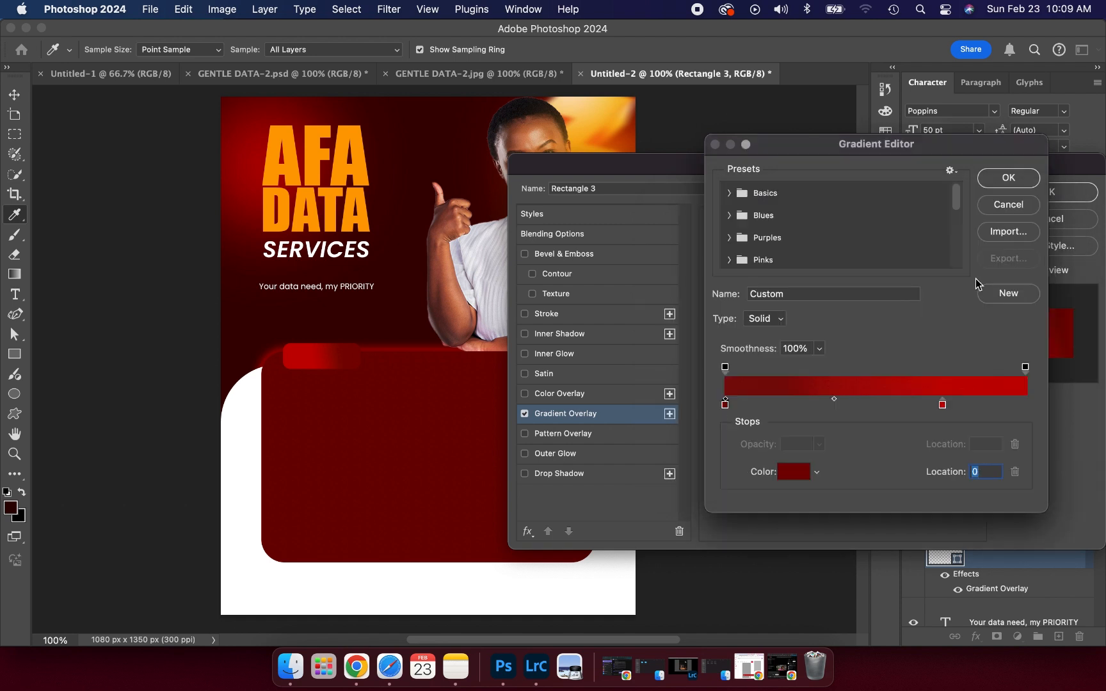
{"action": "left_click", "coordinate": [942, 406]}
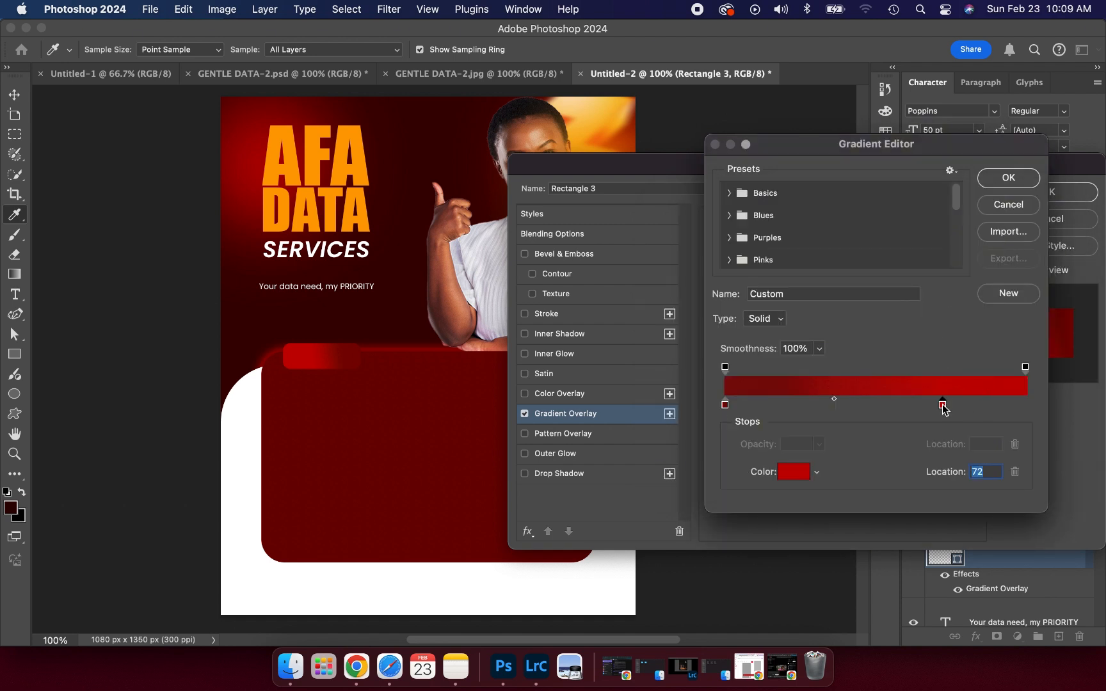
{"action": "left_click", "coordinate": [798, 477]}
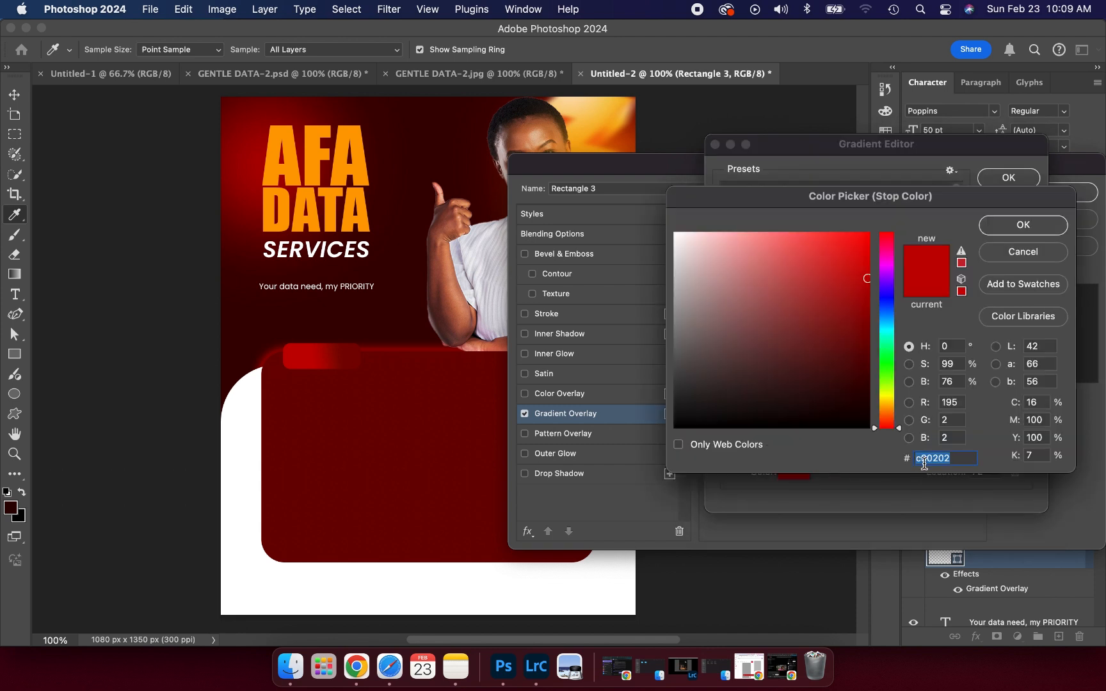
{"action": "left_click", "coordinate": [1022, 250]}
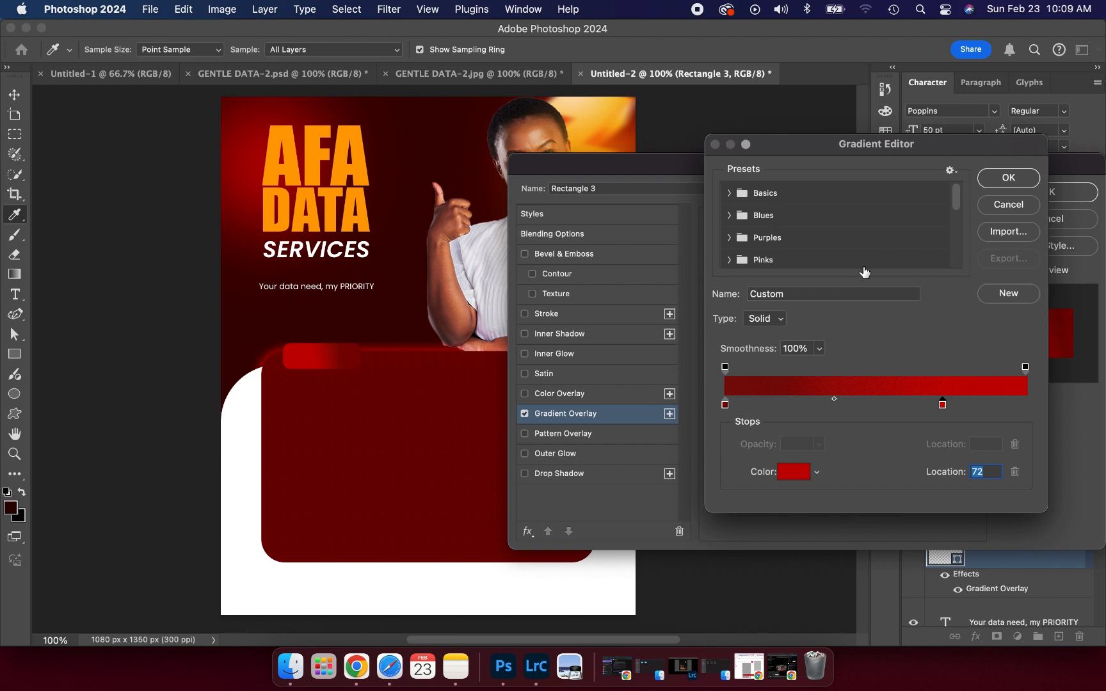
{"action": "left_click", "coordinate": [998, 185]}
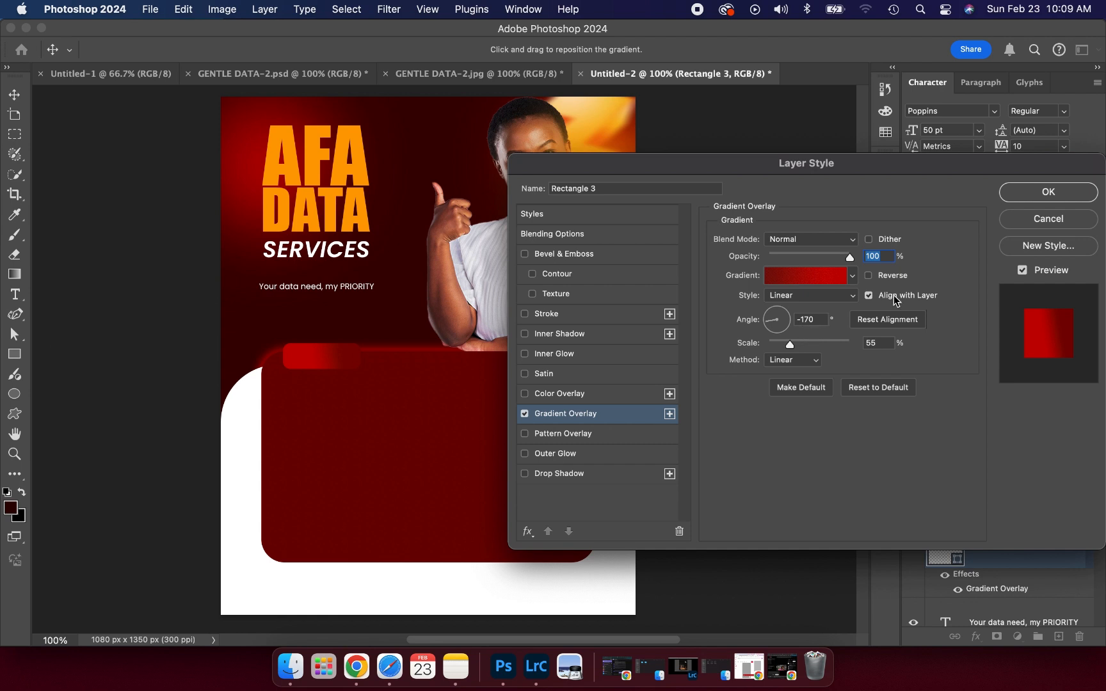
{"action": "left_click", "coordinate": [1026, 200]}
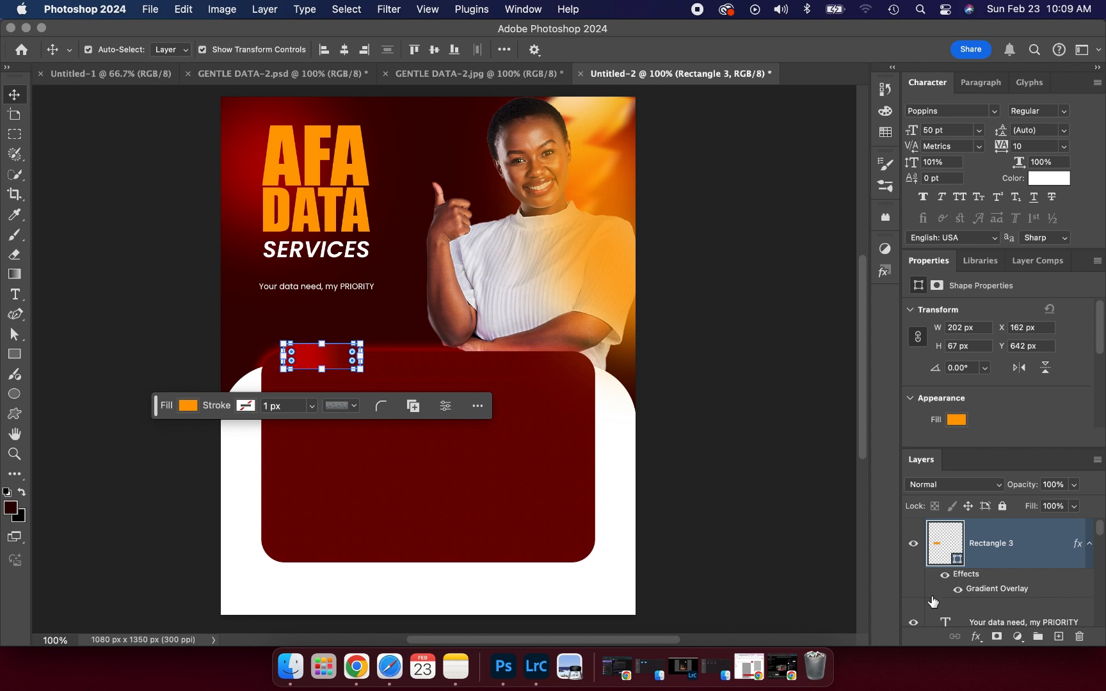
{"action": "left_click", "coordinate": [935, 616], "text": "shift"}
- Add a red Screen outer glow (42% opacity, 16% spread, reduced size) to the tab
{"action": "left_click", "coordinate": [974, 637]}
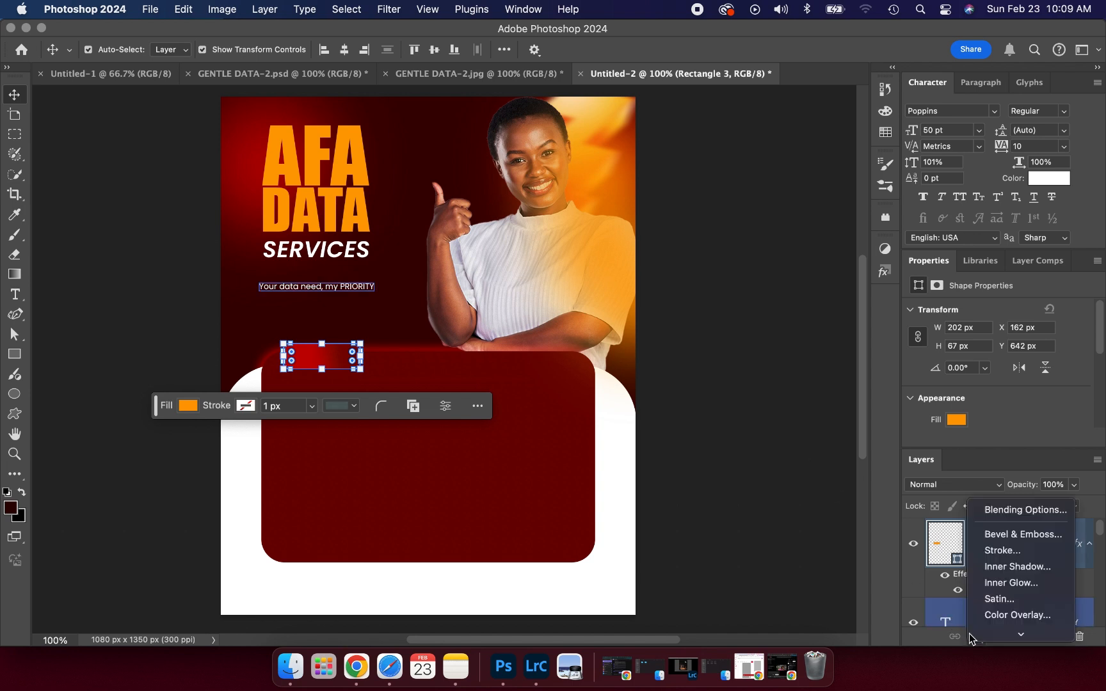
{"action": "left_click", "coordinate": [1018, 510]}
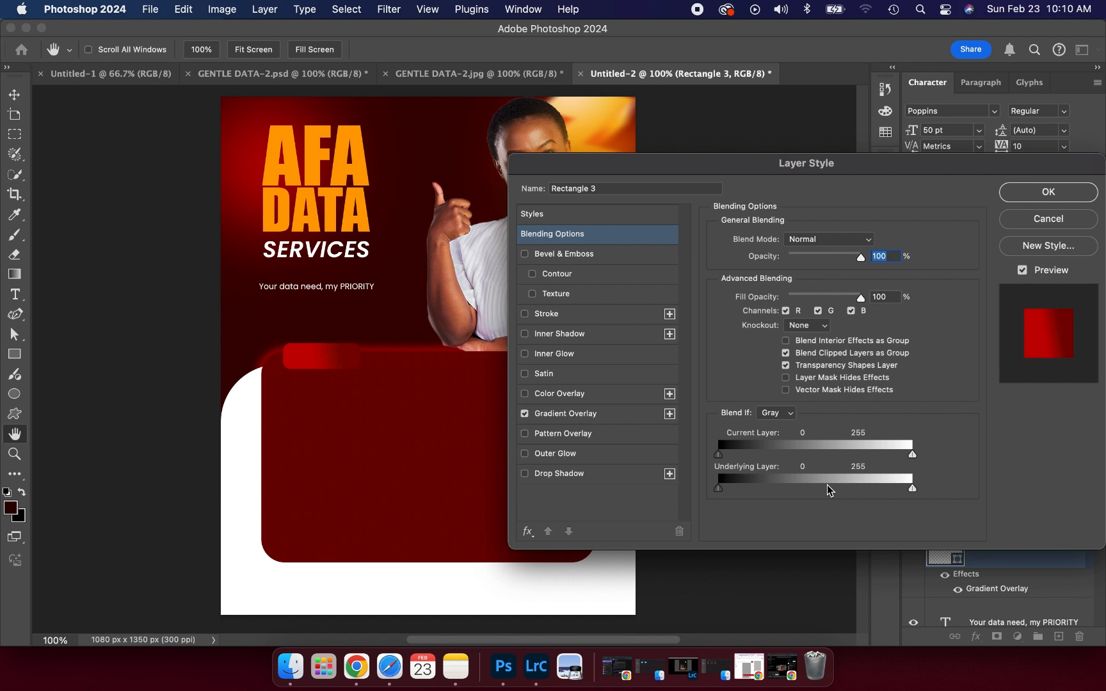
{"action": "left_click", "coordinate": [530, 454]}
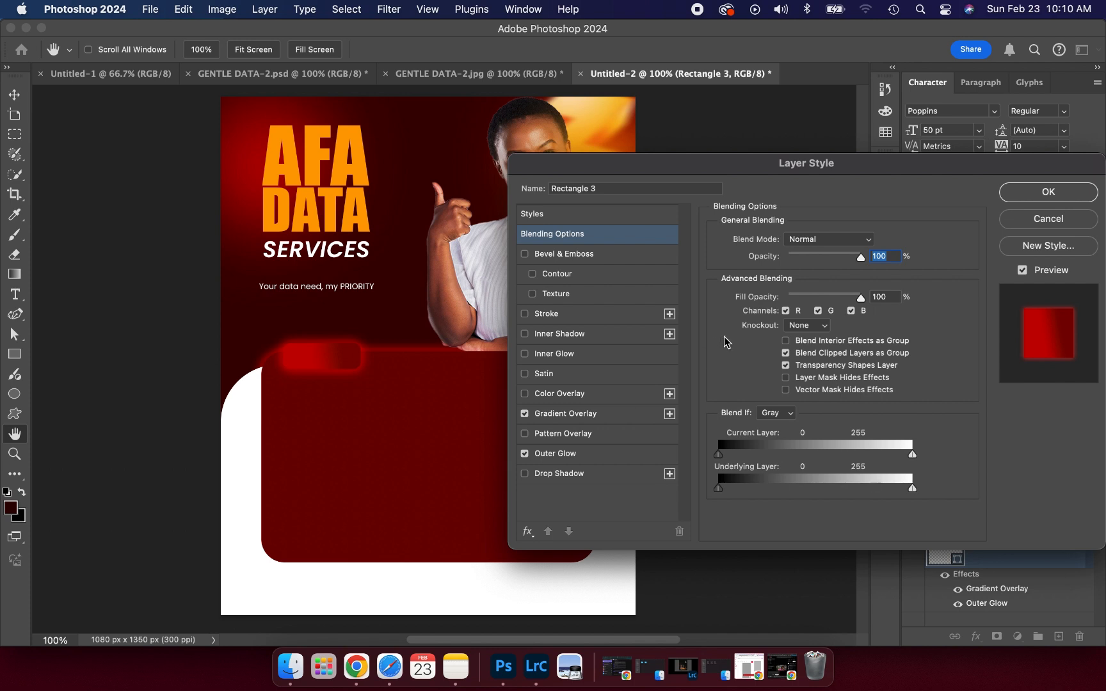
{"action": "left_click", "coordinate": [588, 456]}
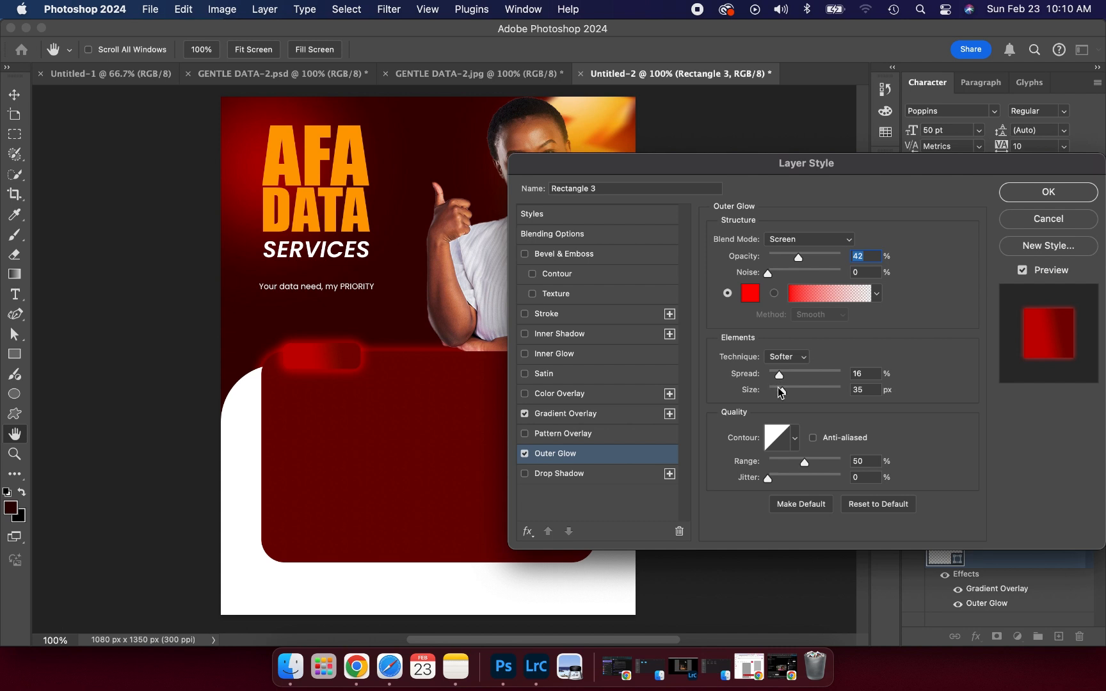
{"action": "left_click_drag", "start_coordinate": [782, 390], "coordinate": [779, 389]}
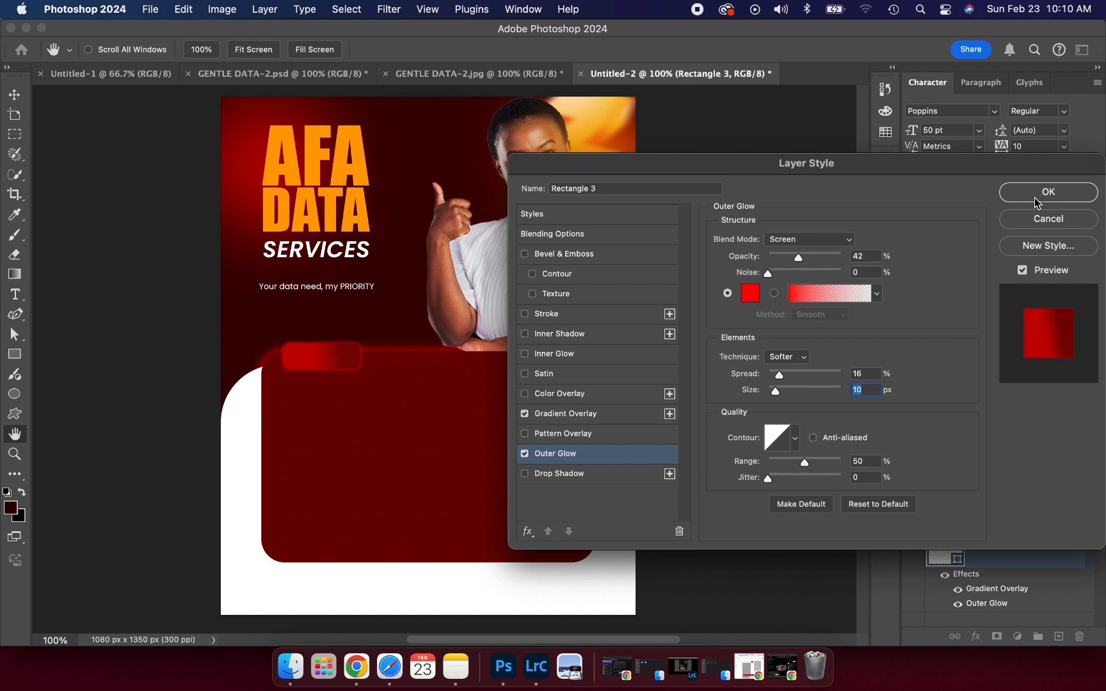
{"action": "left_click", "coordinate": [1035, 203]}
{"action": "left_click", "coordinate": [769, 346]}
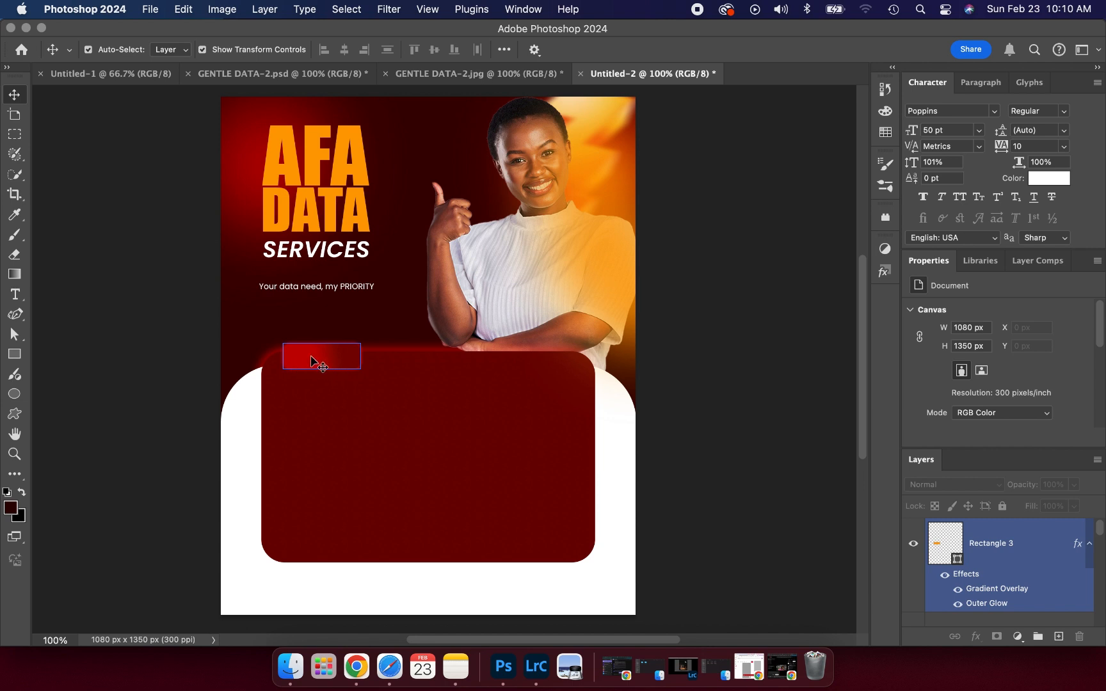
{"action": "left_click", "coordinate": [420, 80]}
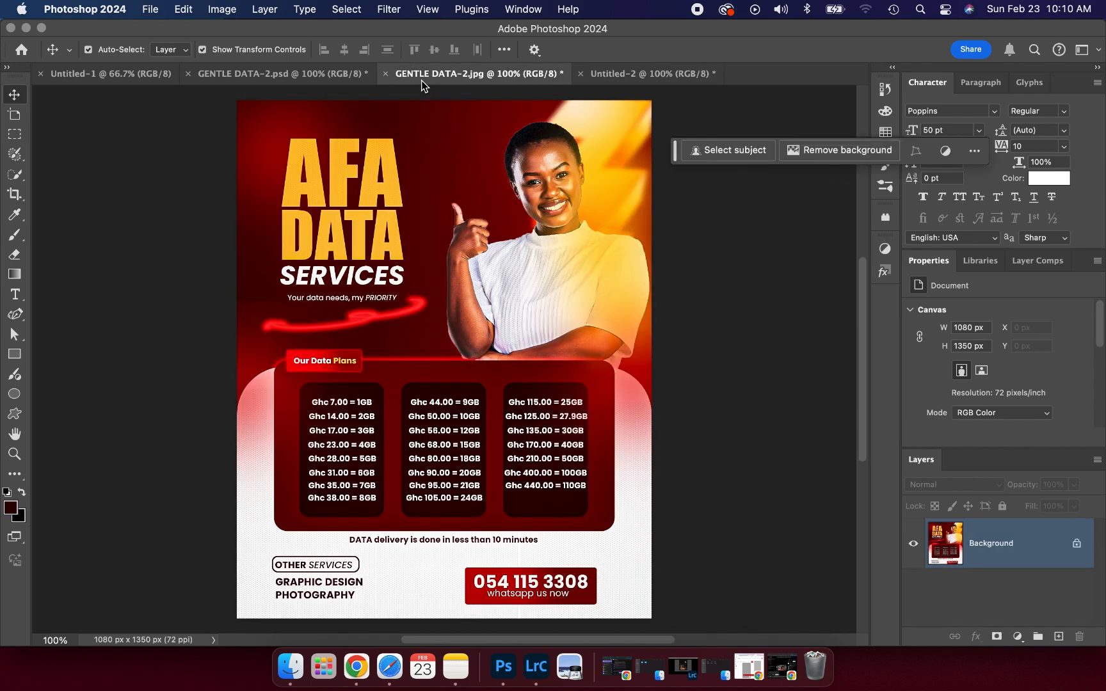
{"action": "left_click", "coordinate": [617, 69]}
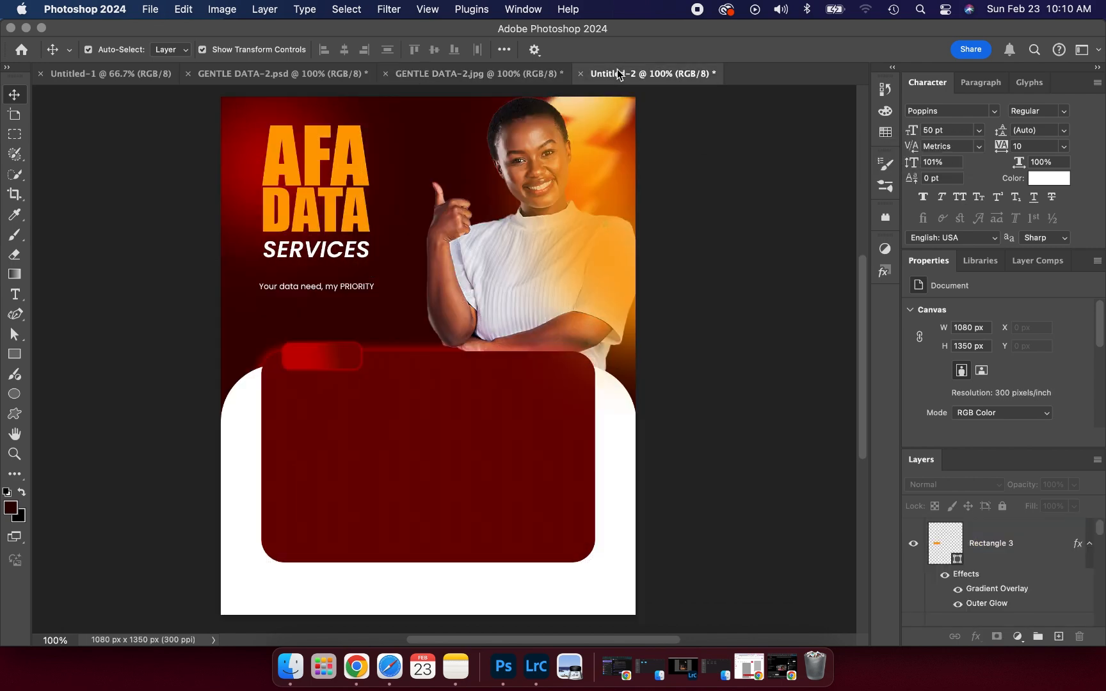
- Type white 8 pt 'OUR DATA PLANS' on the red tab and scale it down to fit
{"action": "left_click", "coordinate": [15, 294]}
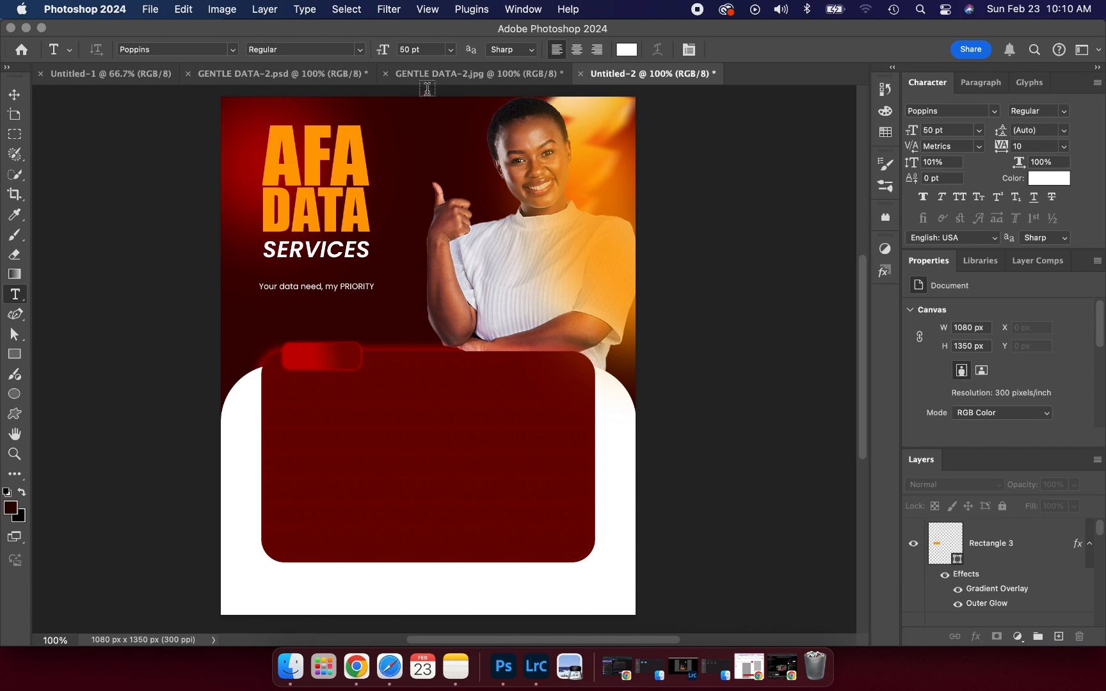
{"action": "left_click", "coordinate": [454, 50]}
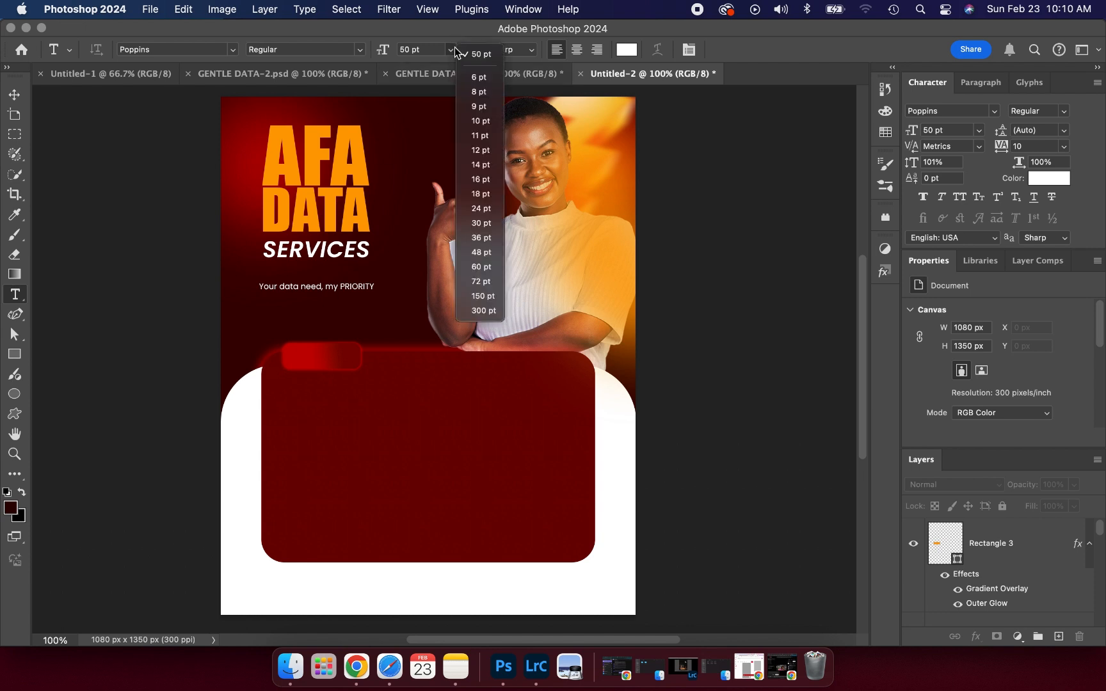
{"action": "left_click", "coordinate": [478, 94]}
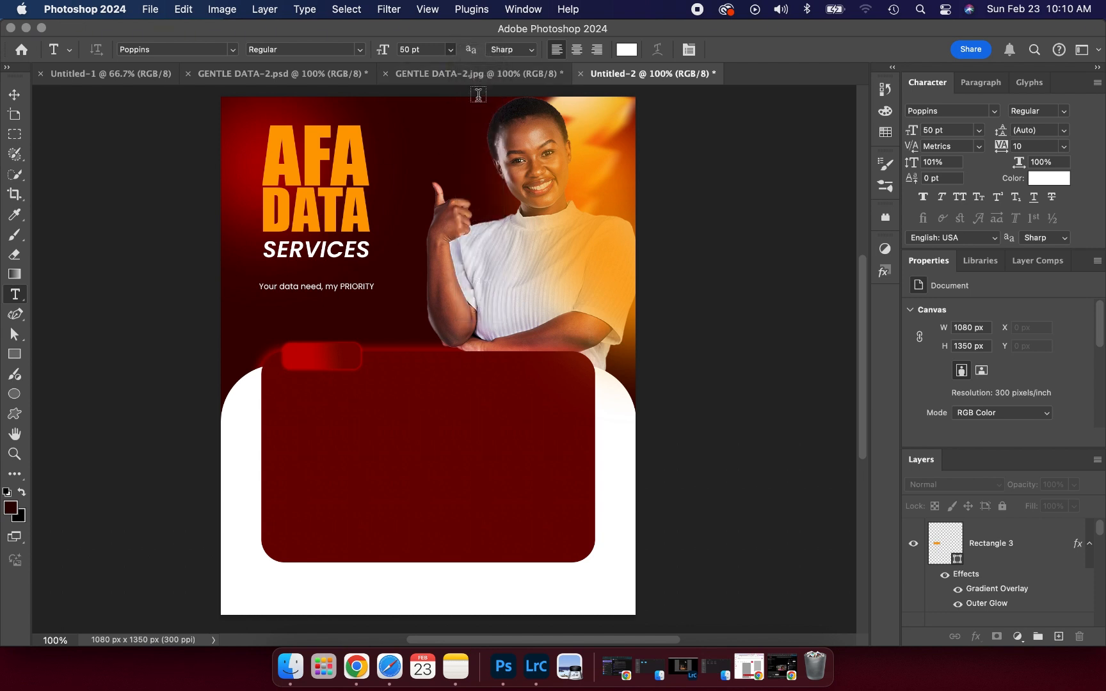
{"action": "left_click", "coordinate": [302, 358]}
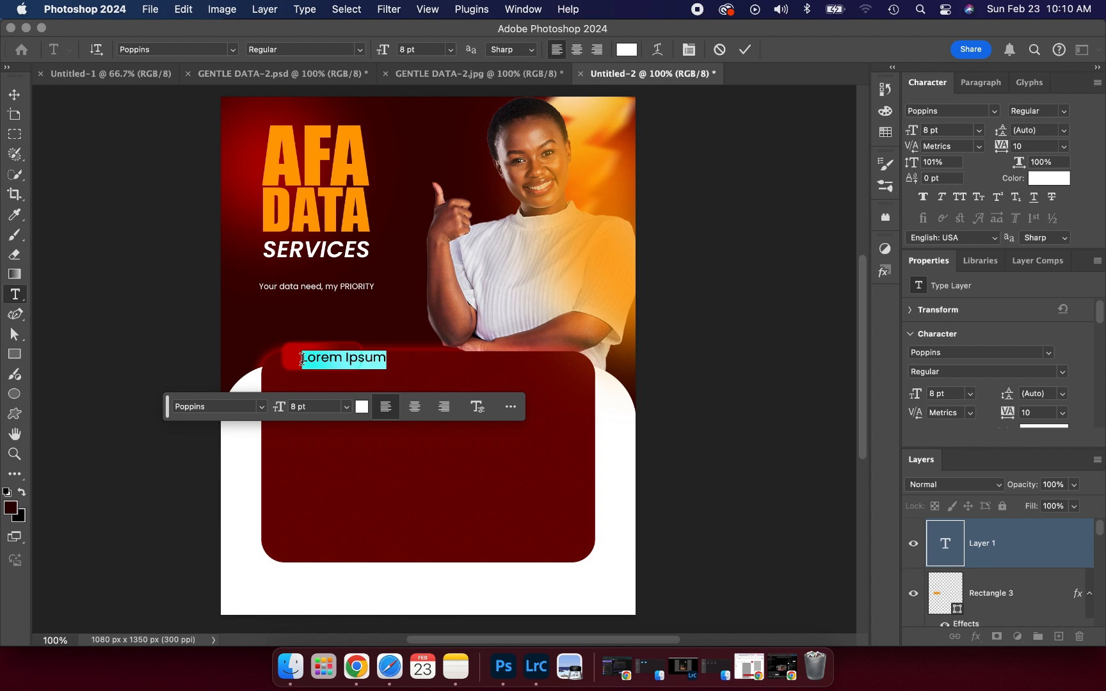
{"action": "type", "text": "P"}
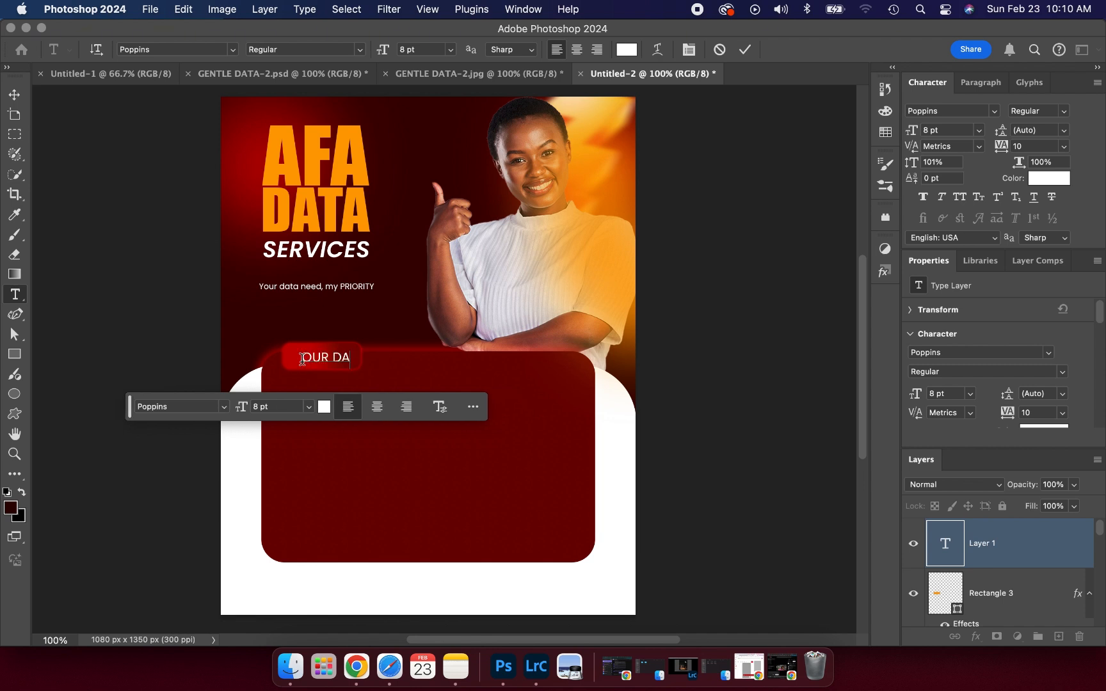
{"action": "type", "text": "UR DATA PLANS"}
{"action": "left_click", "coordinate": [745, 49]}
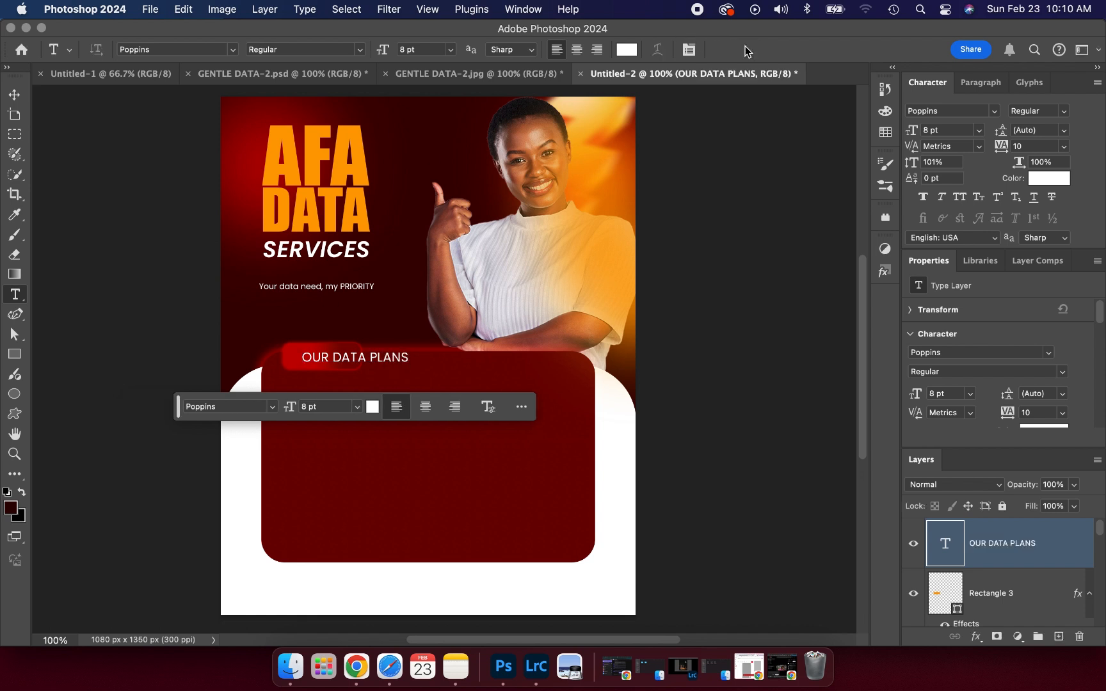
{"action": "key", "text": "v"}
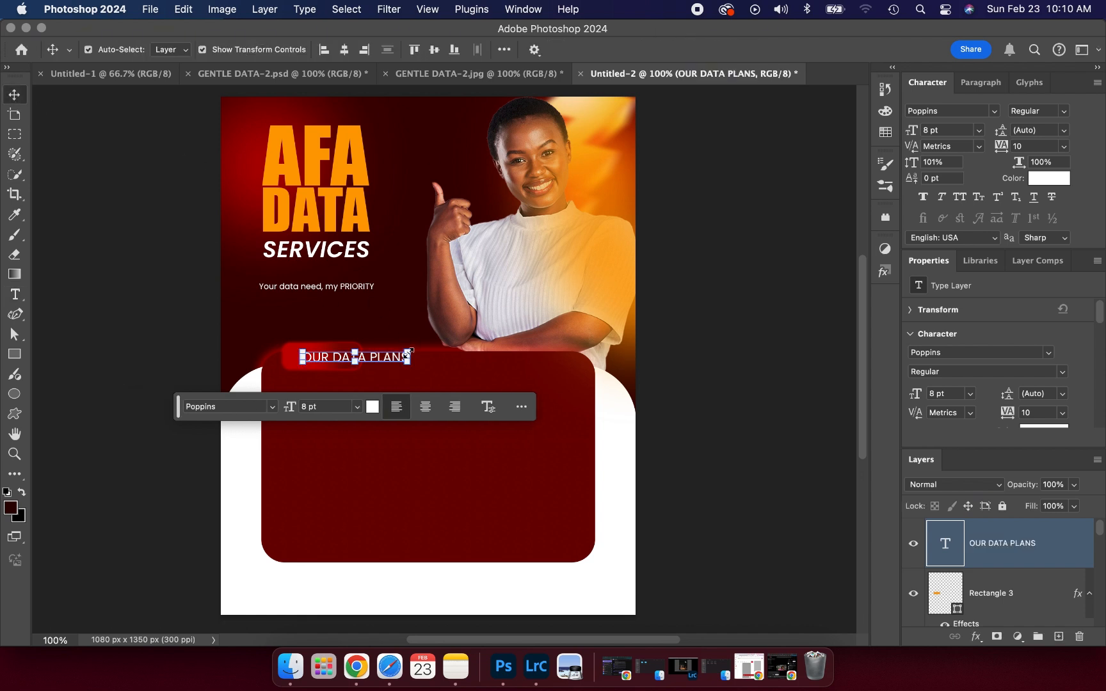
{"action": "left_click_drag", "start_coordinate": [408, 356], "coordinate": [349, 362]}
- Apply the text resize and make OUR DATA PLANS Poppins Bold
{"action": "left_click", "coordinate": [778, 50]}
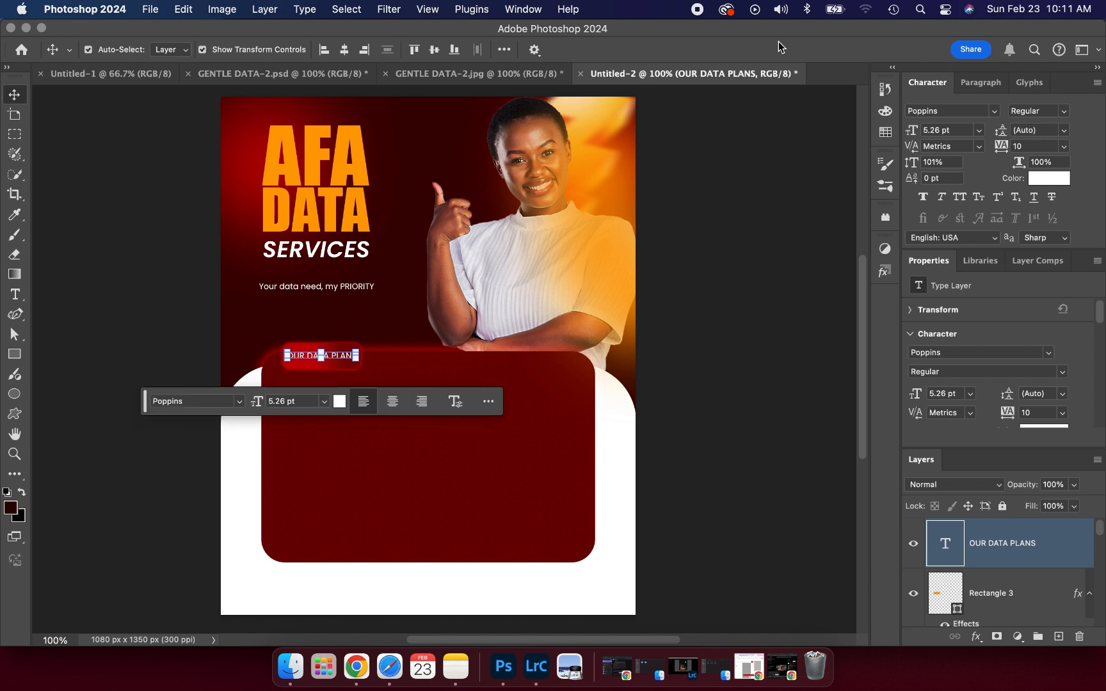
{"action": "left_click", "coordinate": [1064, 372]}
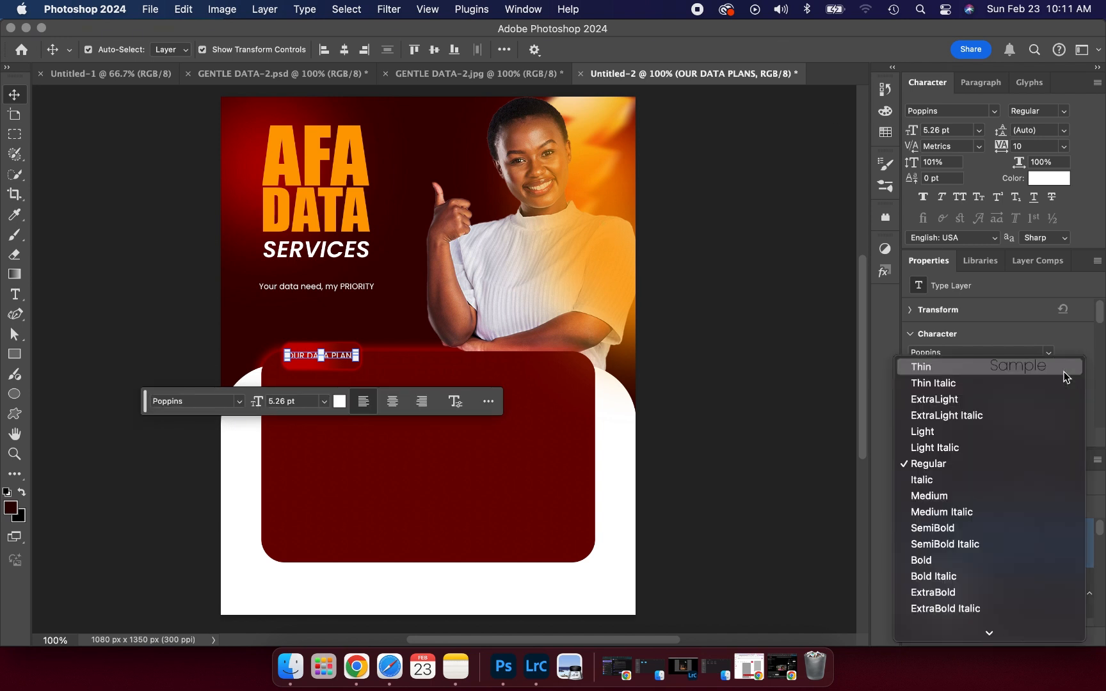
{"action": "left_click", "coordinate": [925, 562]}
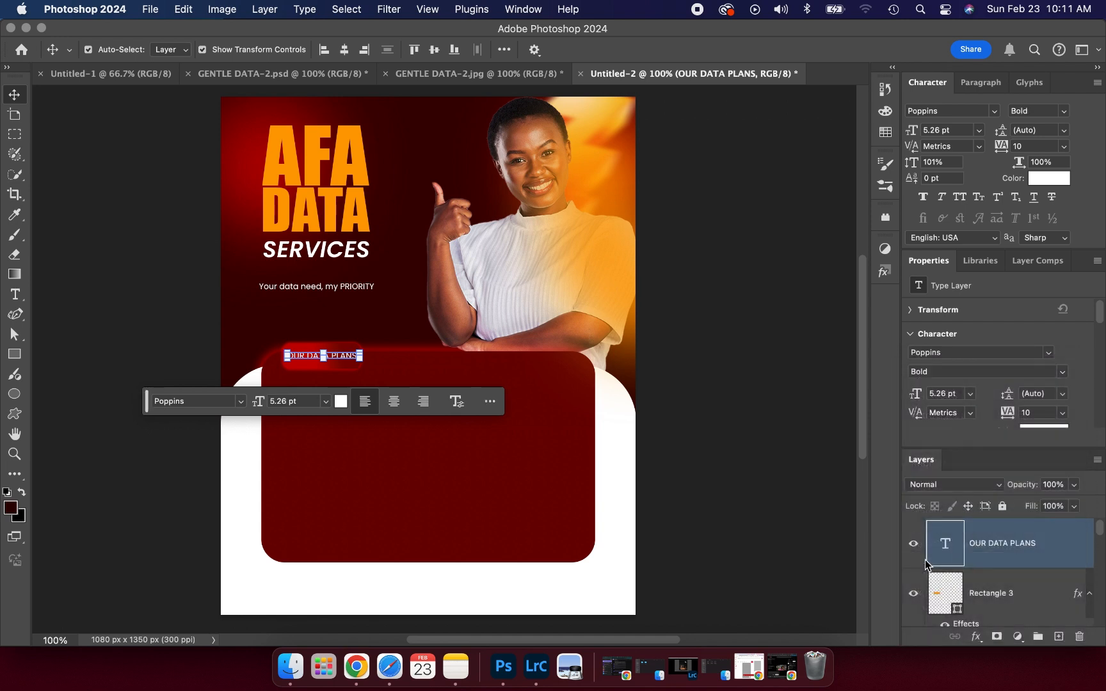
{"action": "left_click", "coordinate": [791, 411]}
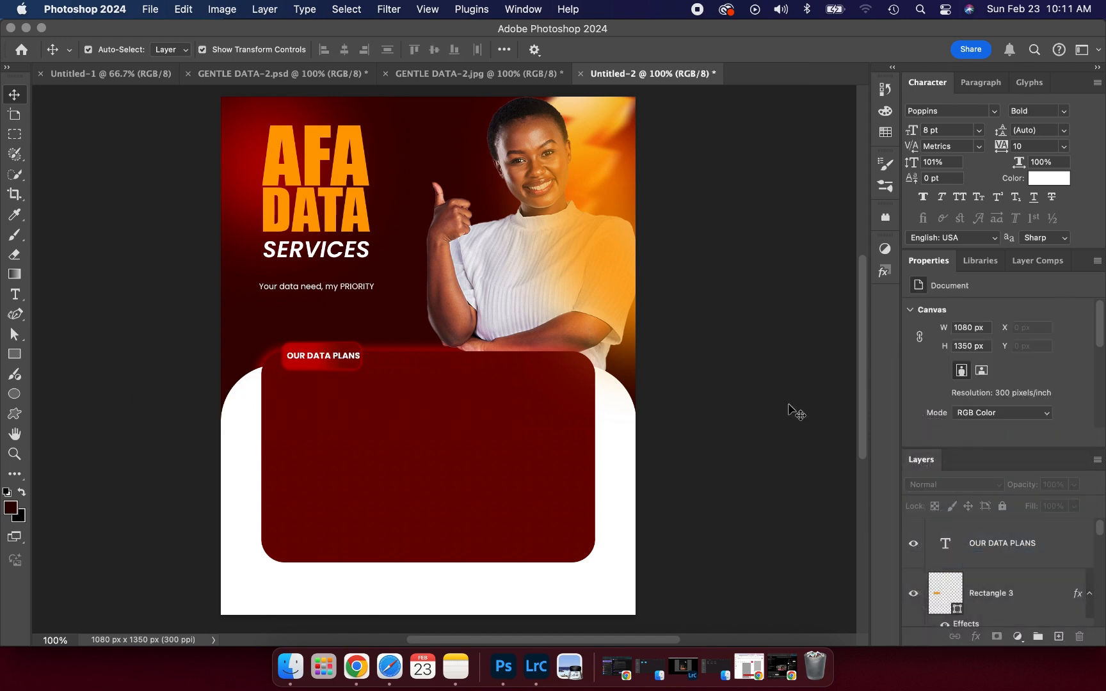
- Recolour the word PLANS to the AFA heading orange, ffa000
{"action": "left_click", "coordinate": [354, 355]}
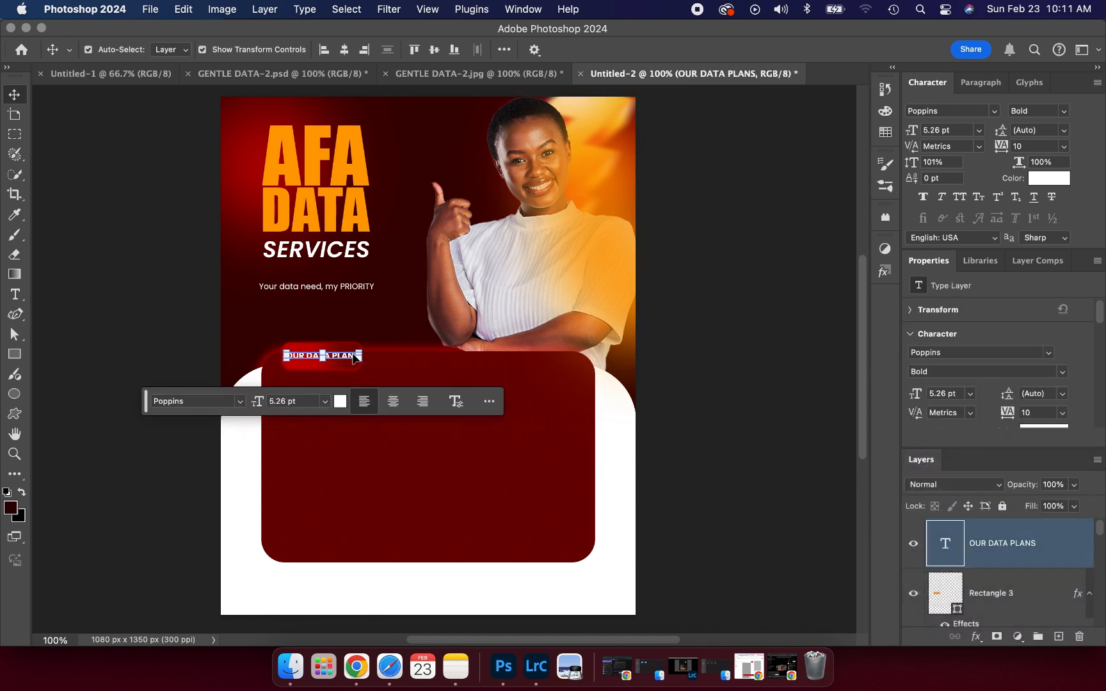
{"action": "left_click", "coordinate": [704, 397]}
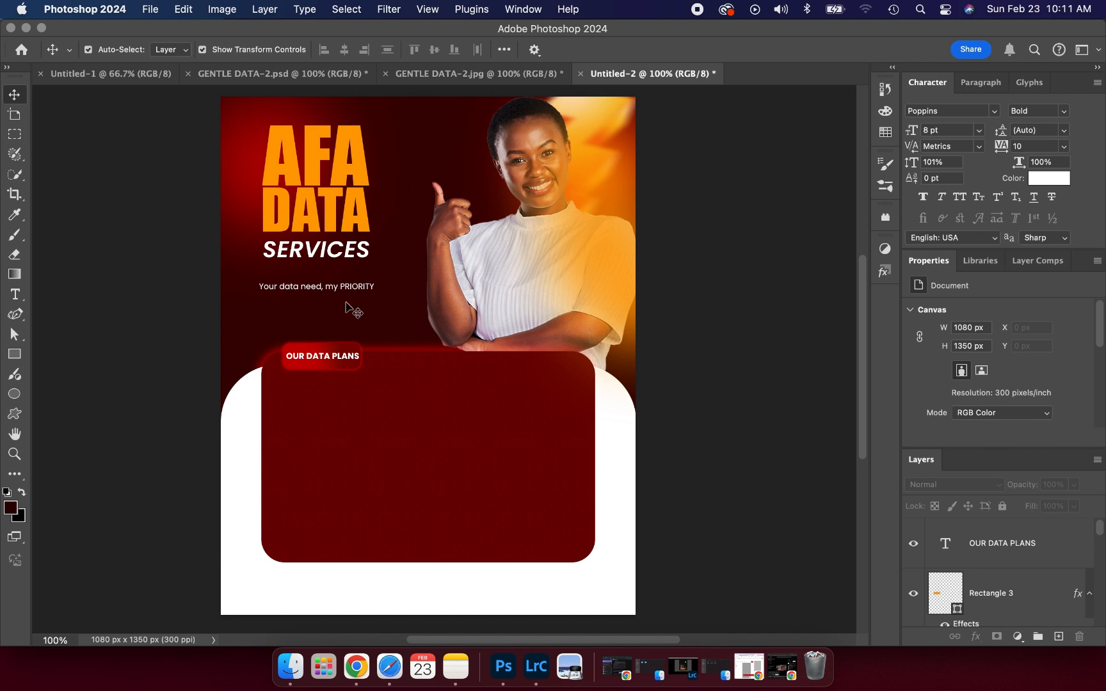
{"action": "left_click", "coordinate": [346, 357]}
{"action": "double_click", "coordinate": [345, 359]}
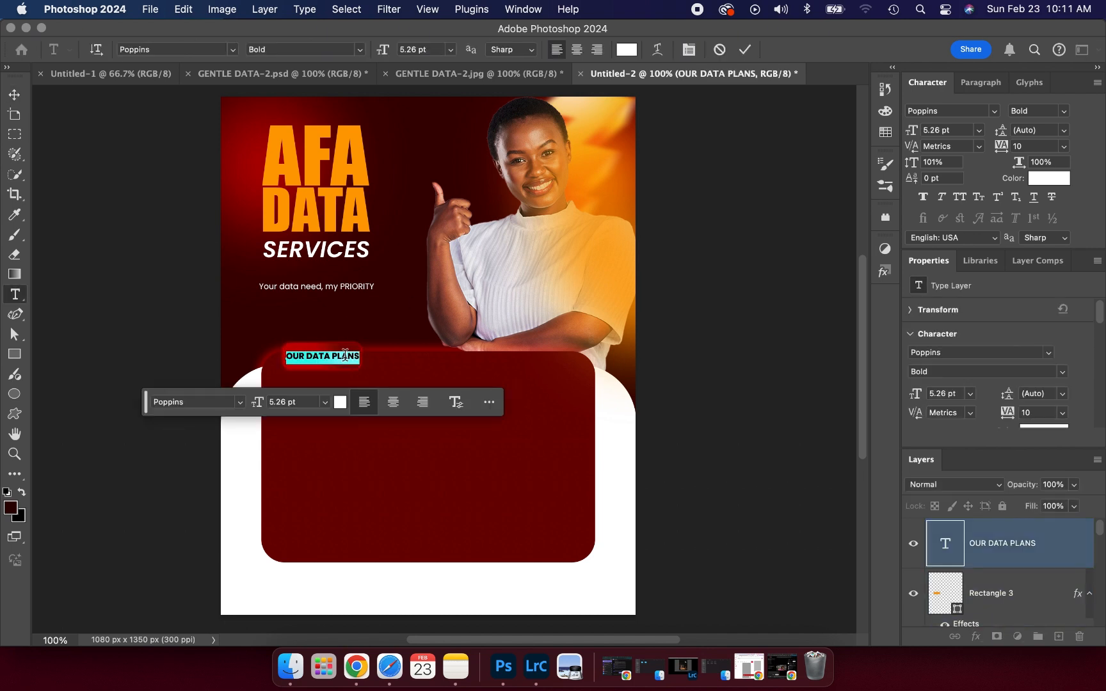
{"action": "left_click", "coordinate": [324, 358]}
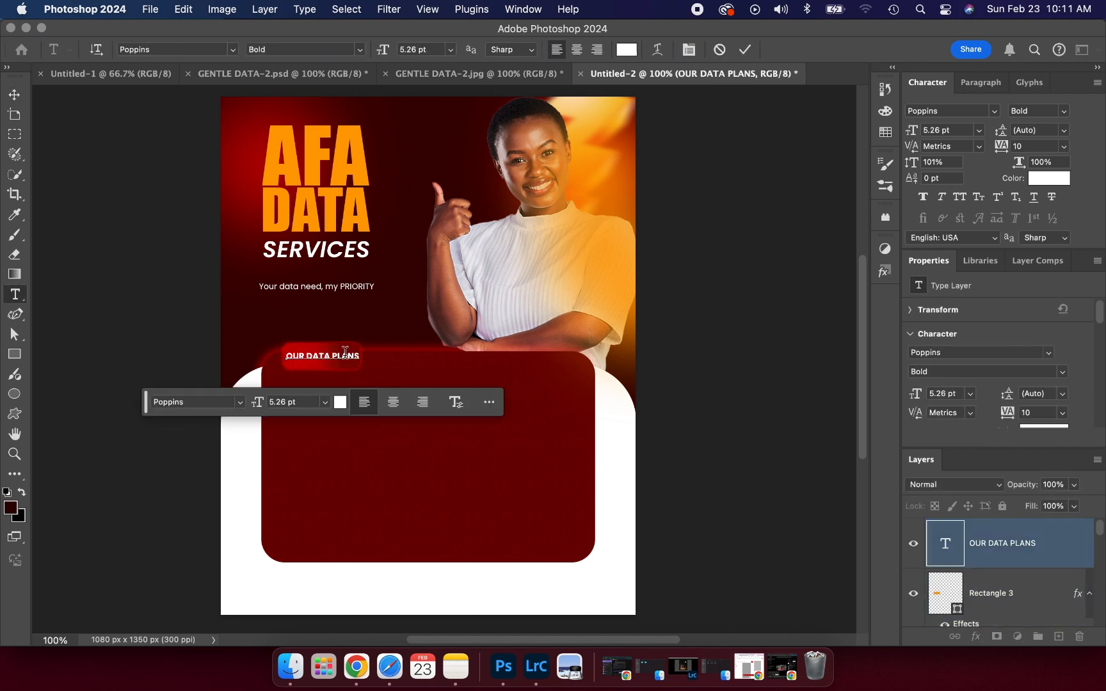
{"action": "double_click", "coordinate": [346, 356]}
{"action": "left_click", "coordinate": [340, 402]}
{"action": "left_click", "coordinate": [318, 166]}
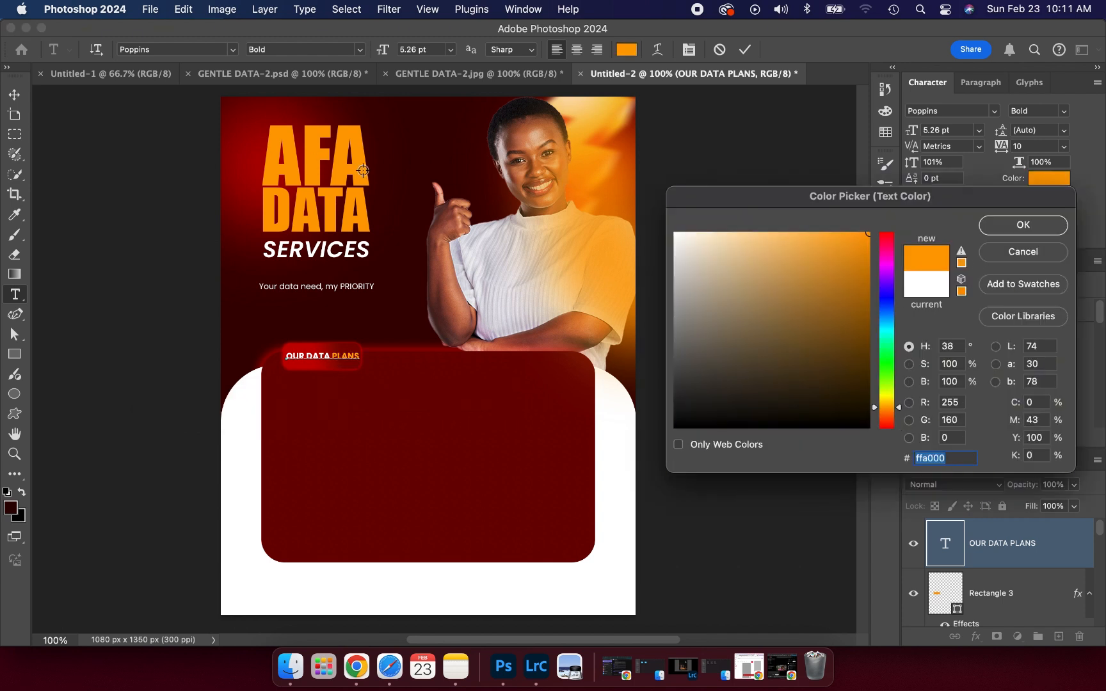
{"action": "left_click", "coordinate": [1050, 228]}
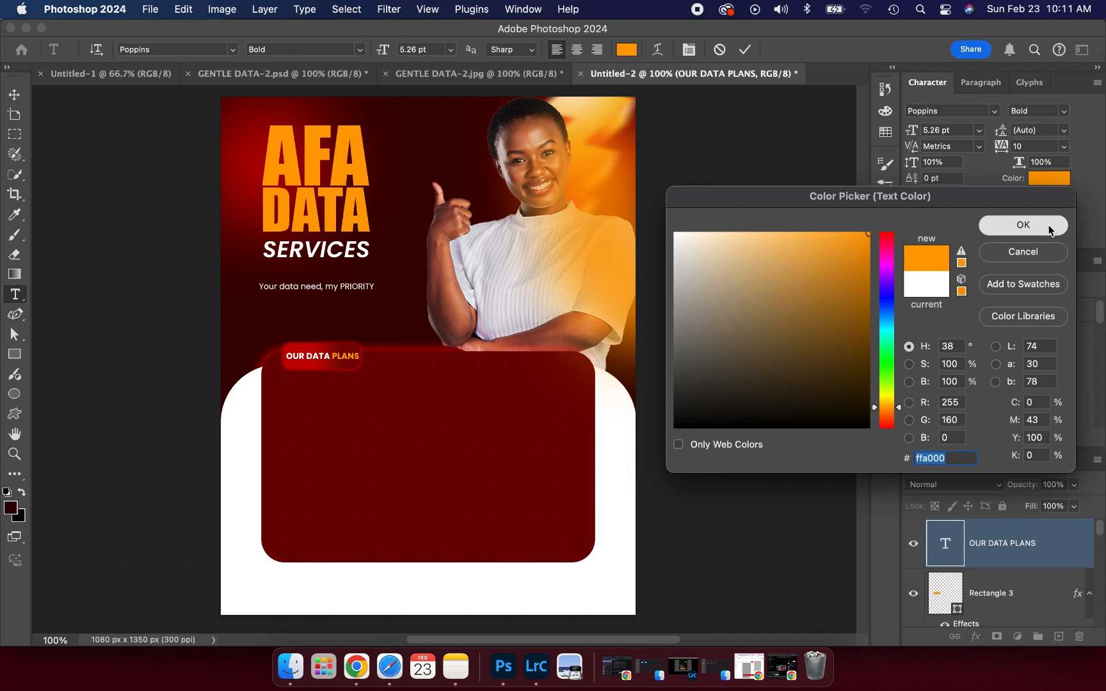
{"action": "left_click", "coordinate": [745, 49]}
{"action": "key", "text": "v"}
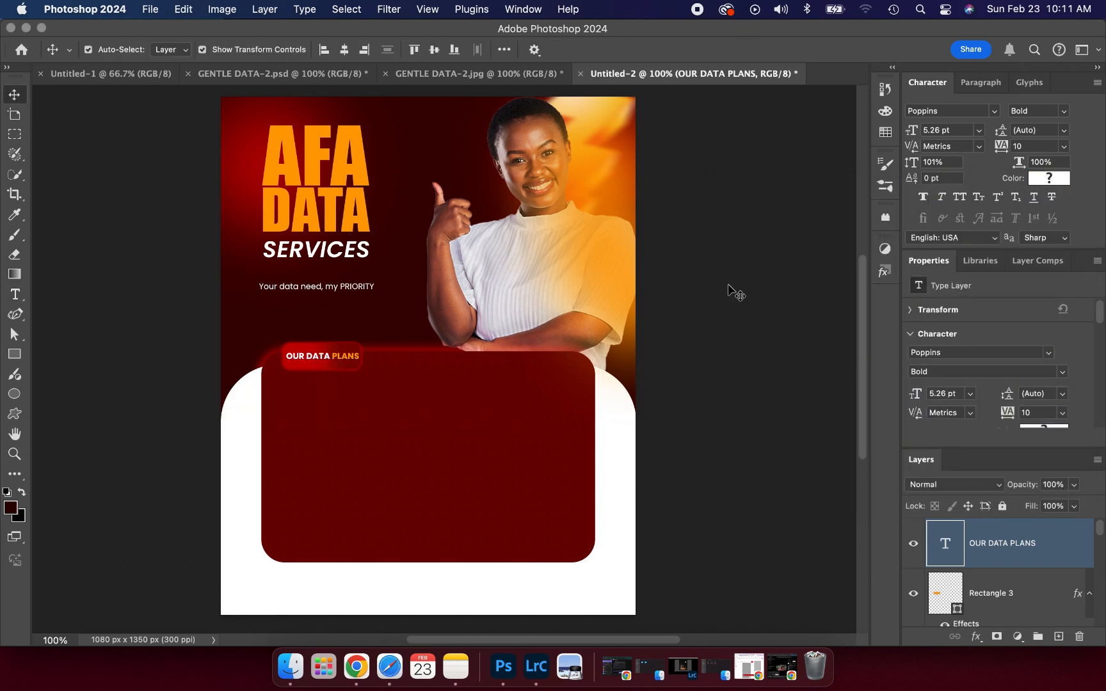
{"action": "left_click", "coordinate": [728, 285]}
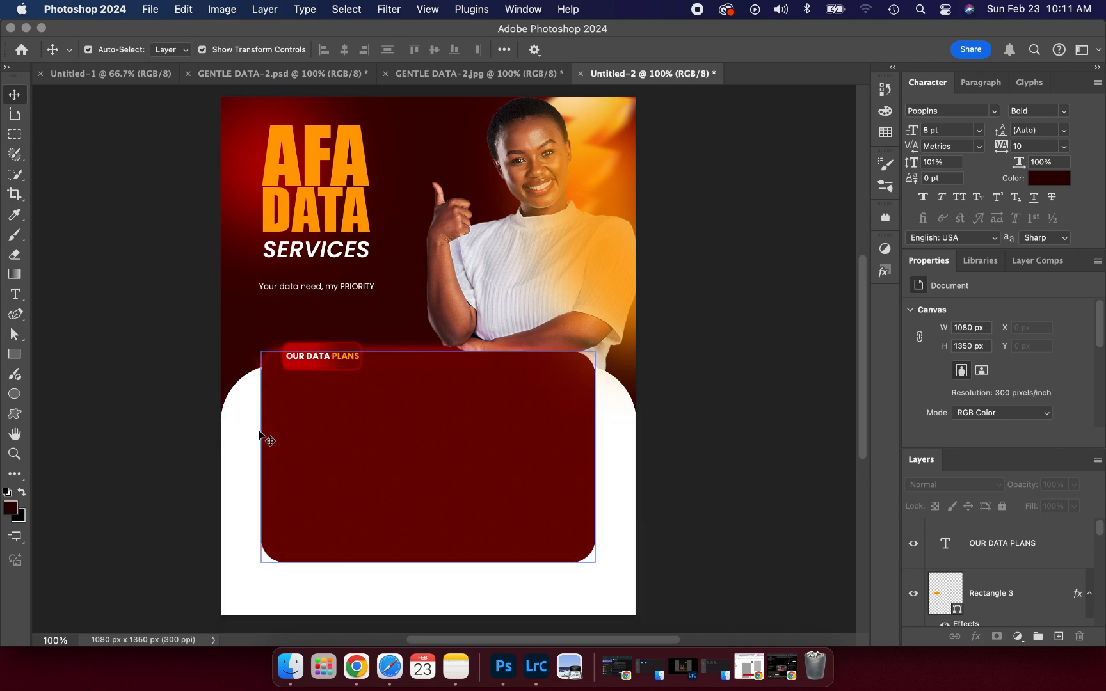
- Draw a tall 260 x 460 px orange rounded rectangle and position it at the panel's left
{"action": "left_click", "coordinate": [14, 354]}
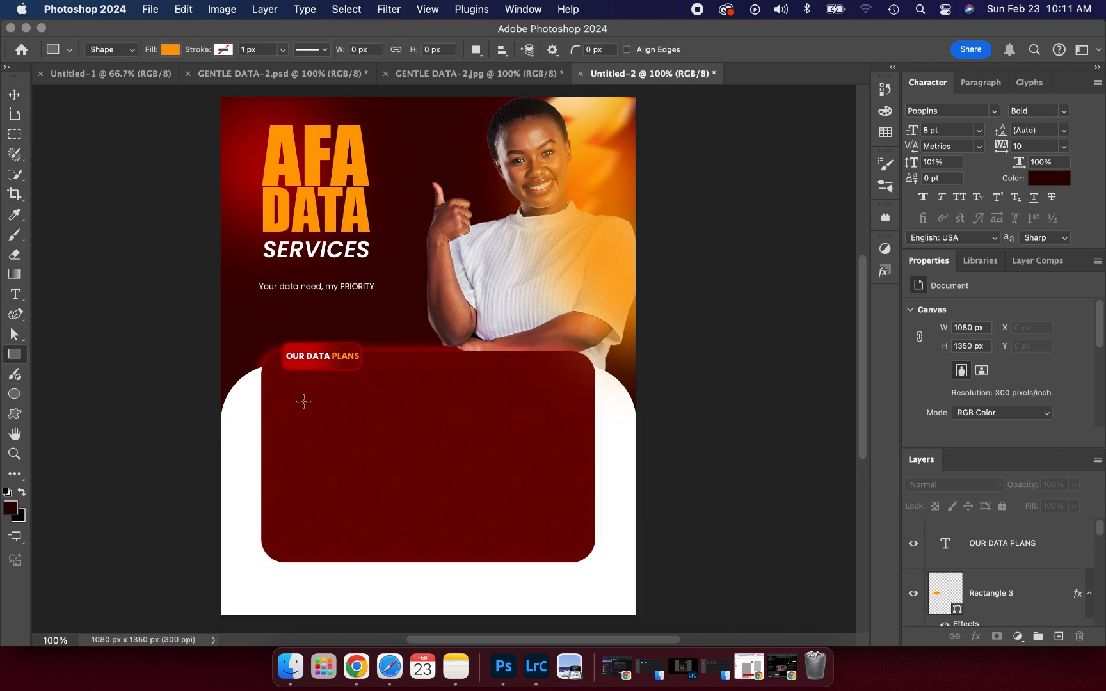
{"action": "left_click_drag", "start_coordinate": [307, 378], "coordinate": [398, 553]}
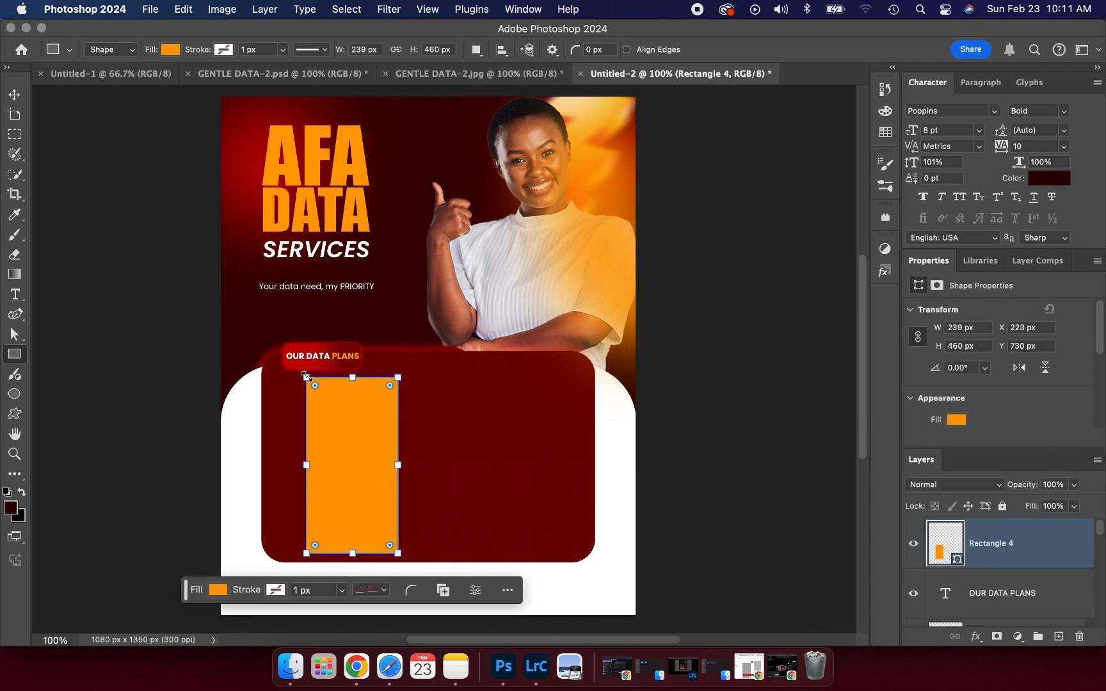
{"action": "left_click", "coordinate": [315, 387]}
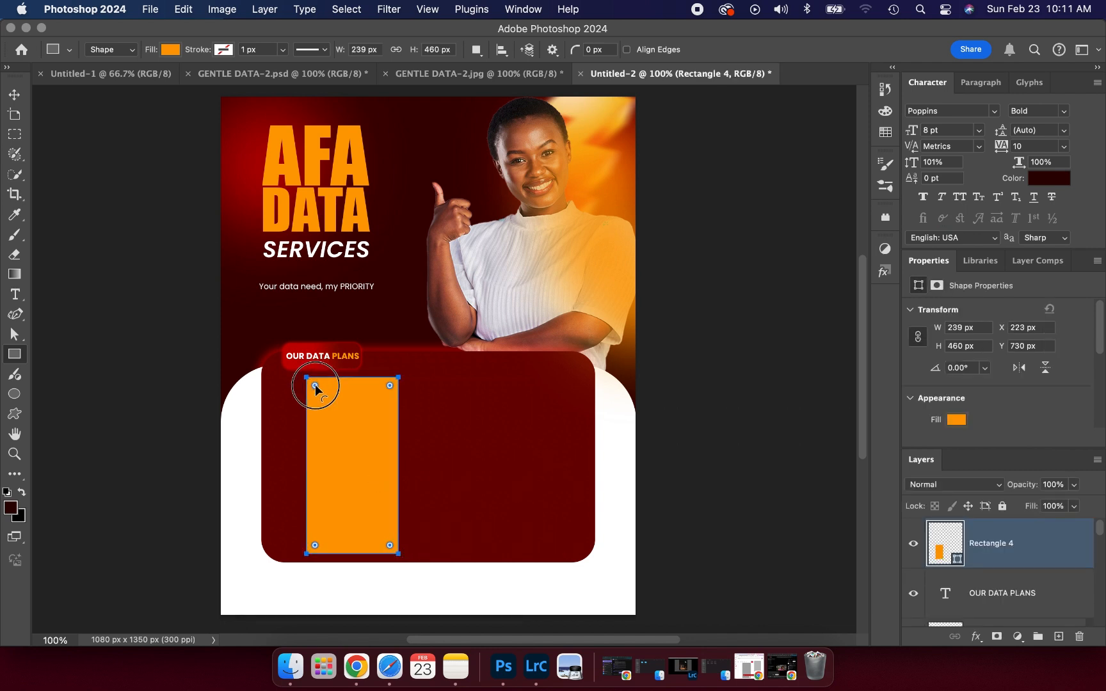
{"action": "left_click_drag", "start_coordinate": [315, 386], "coordinate": [316, 392]}
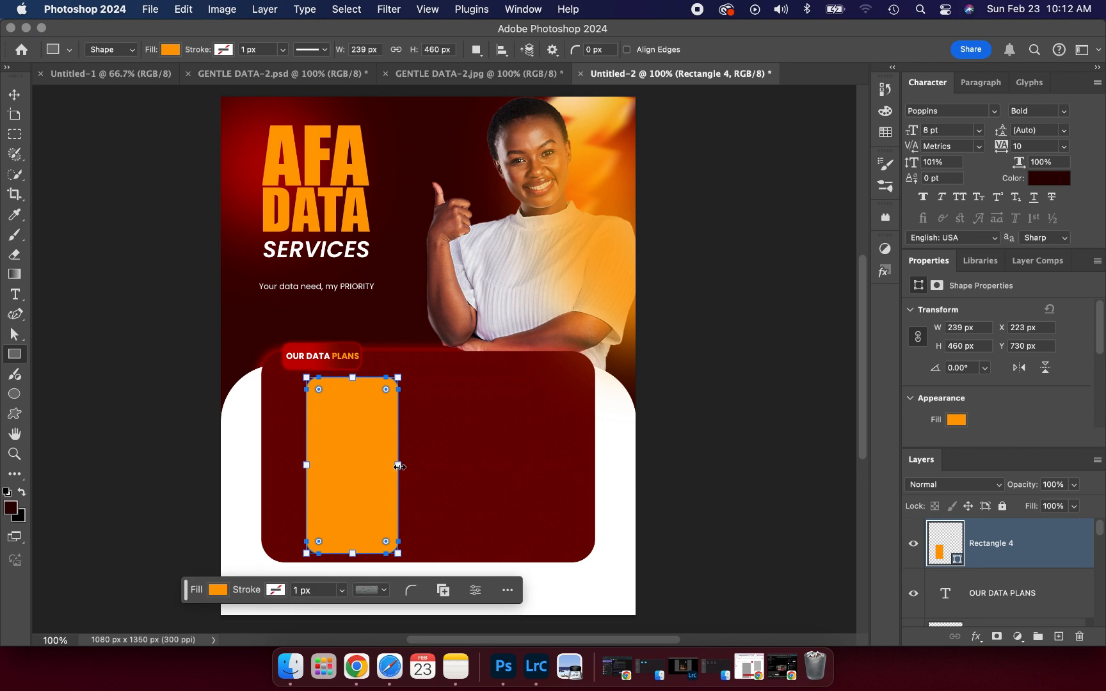
{"action": "left_click", "coordinate": [399, 467]}
{"action": "left_click_drag", "start_coordinate": [399, 467], "coordinate": [406, 467]}
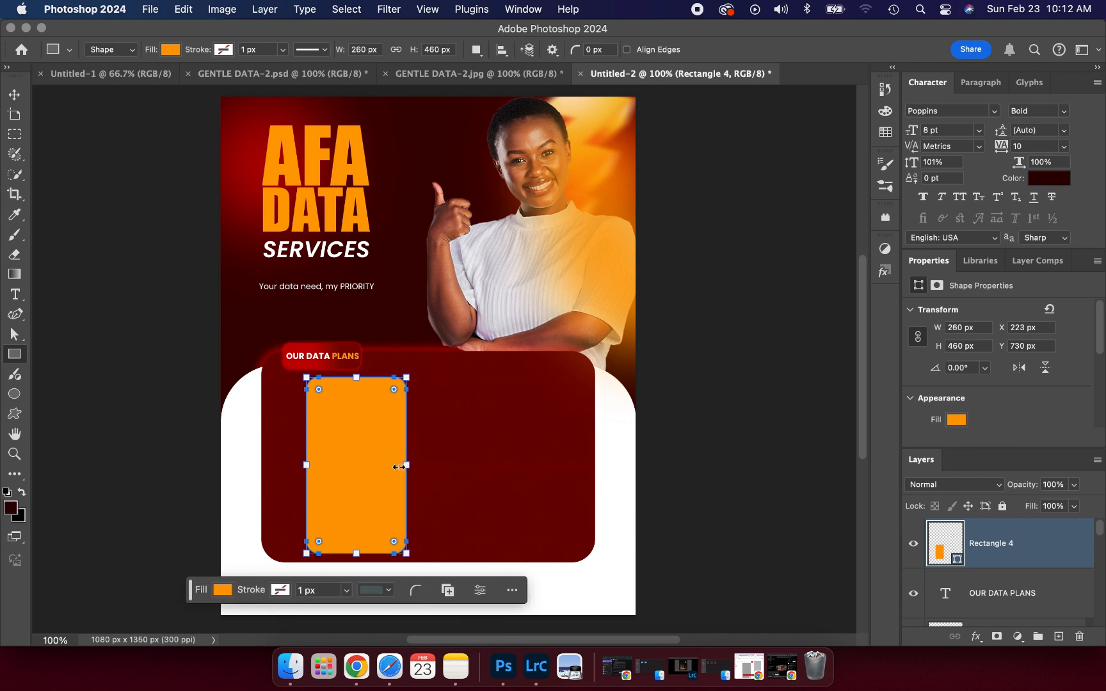
{"action": "left_click", "coordinate": [14, 95]}
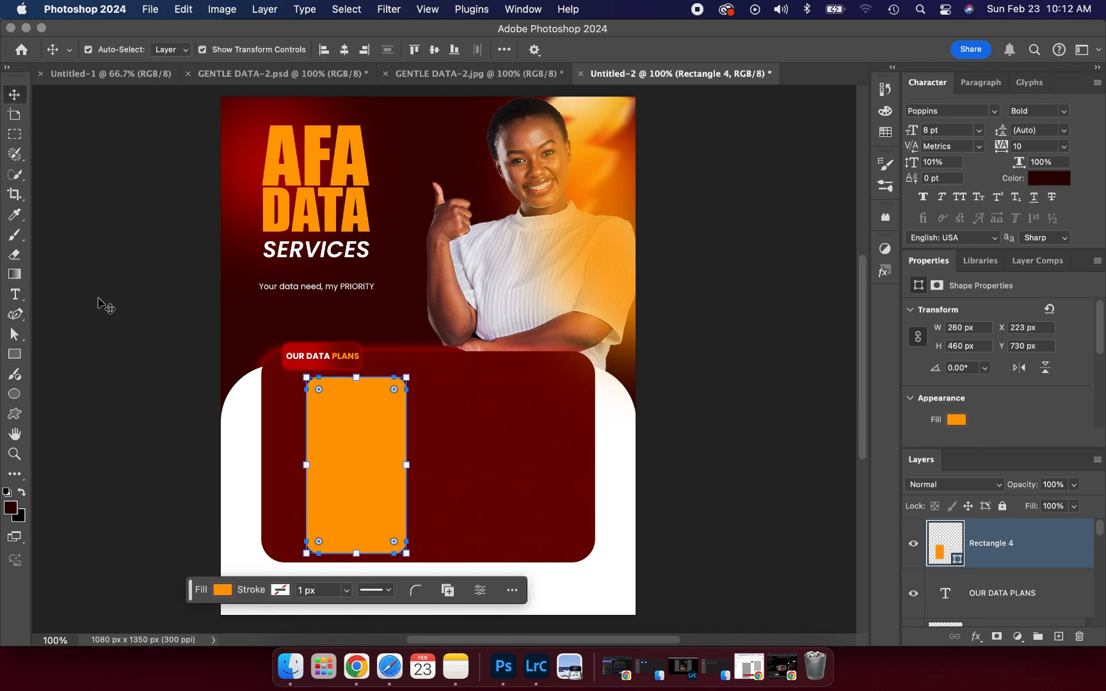
{"action": "left_click", "coordinate": [99, 300]}
{"action": "mouse_move", "coordinate": [349, 449]}
{"action": "left_mouse_down"}
{"action": "mouse_move", "coordinate": [337, 451]}
{"action": "mouse_move", "coordinate": [445, 457]}
{"action": "left_mouse_up"}
- Duplicate the orange rounded rectangle twice into three evenly spaced side-by-side columns
{"action": "left_click", "coordinate": [338, 449], "text": "alt"}
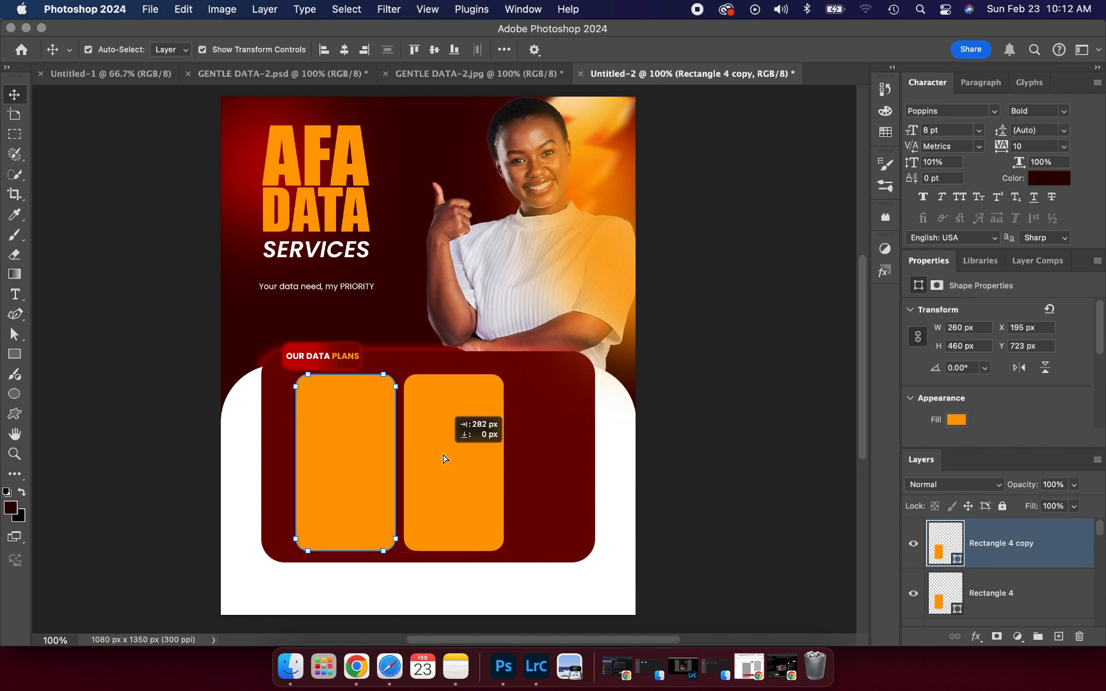
{"action": "key", "text": "super+z"}
{"action": "left_click", "coordinate": [444, 458]}
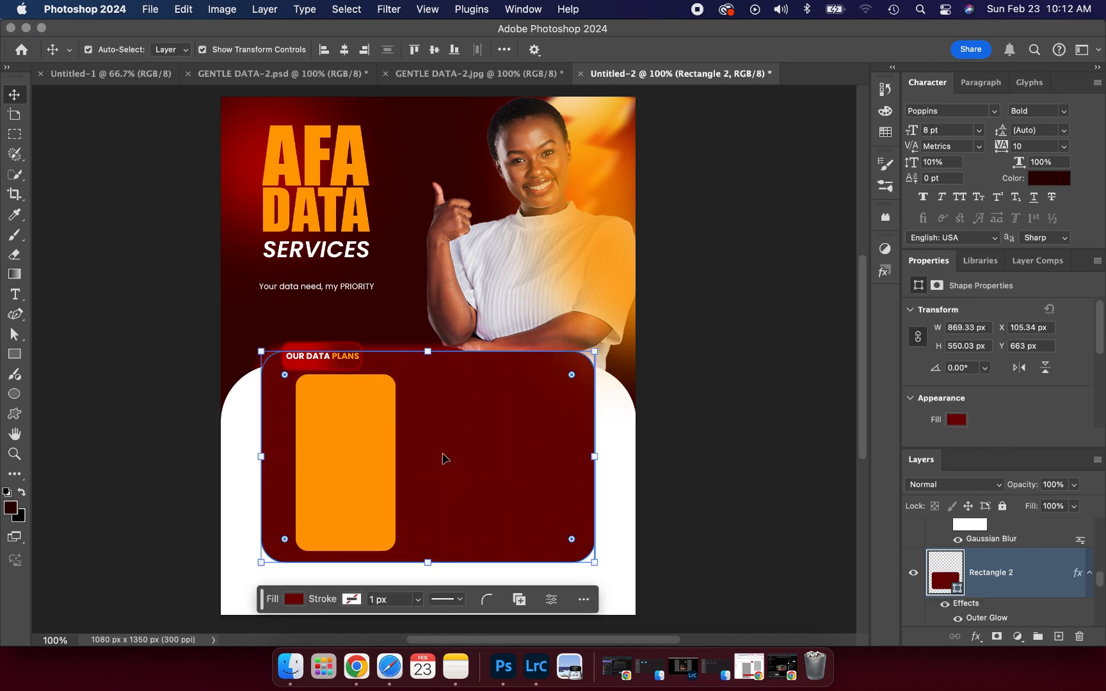
{"action": "left_click", "coordinate": [324, 427]}
{"action": "left_click_drag", "start_coordinate": [348, 422], "coordinate": [433, 424]}
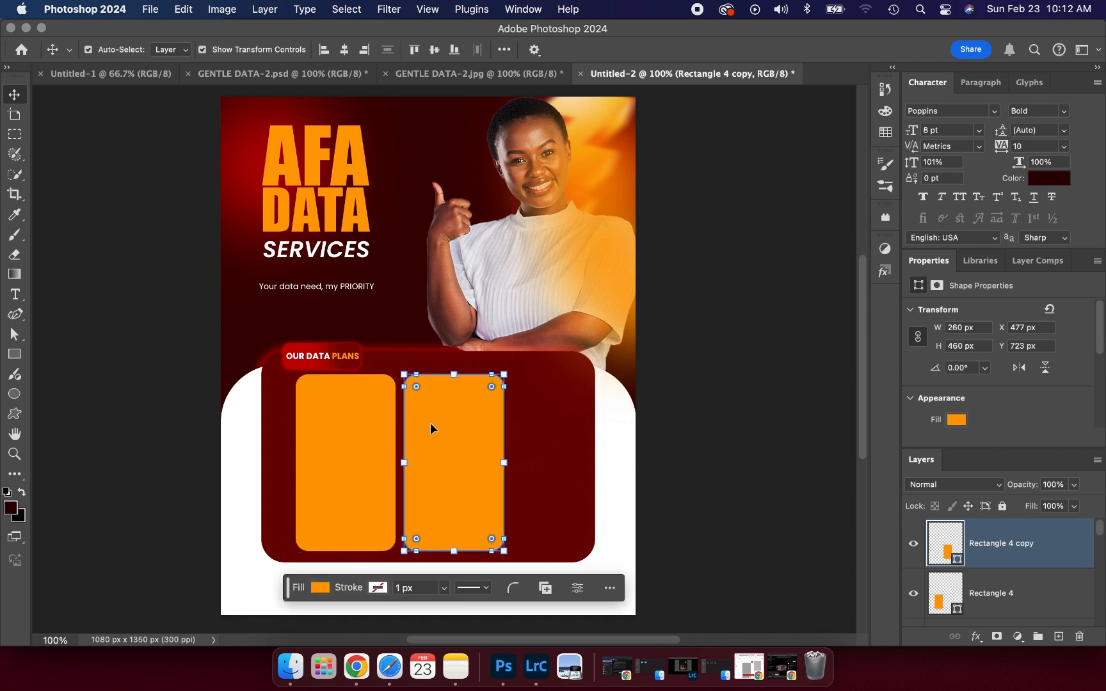
{"action": "key", "text": "super+j"}
{"action": "left_click_drag", "start_coordinate": [430, 423], "coordinate": [541, 433]}
{"action": "left_click_drag", "start_coordinate": [541, 433], "coordinate": [543, 434]}
{"action": "key", "text": "BackSpace"}
{"action": "mouse_move", "coordinate": [454, 423]}
{"action": "left_mouse_down"}
{"action": "mouse_move", "coordinate": [431, 418]}
{"action": "mouse_move", "coordinate": [556, 431]}
{"action": "mouse_move", "coordinate": [542, 424]}
{"action": "left_mouse_up"}
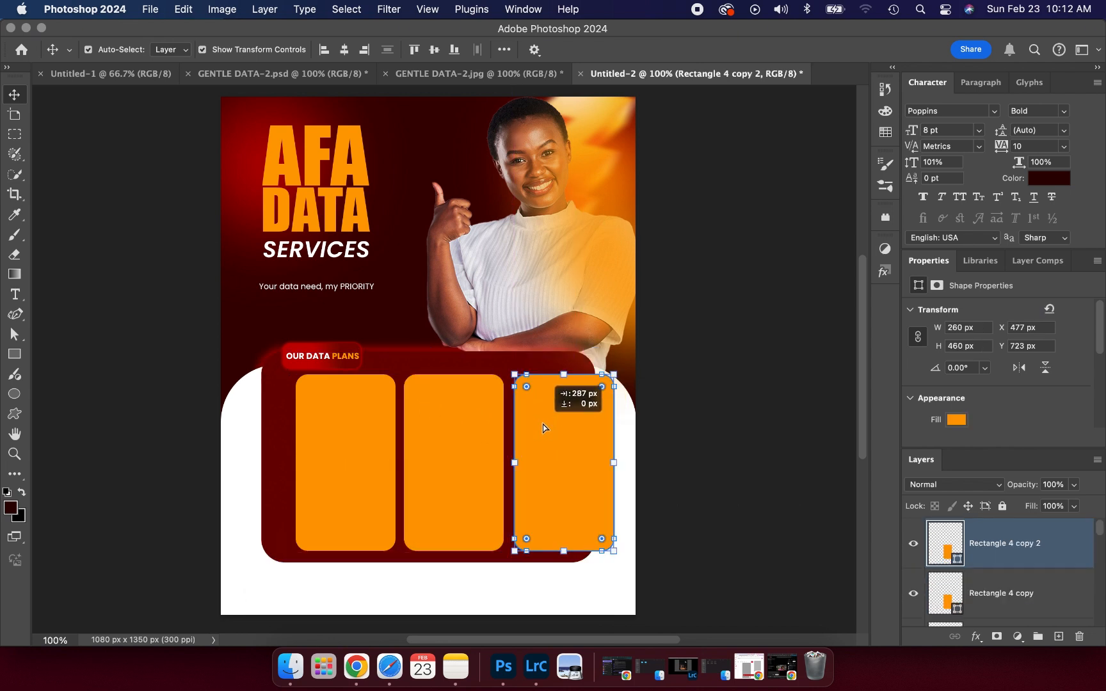
- Move all three columns left together so they sit centred in the dark red panel
{"action": "left_click", "coordinate": [451, 426], "text": "shift"}
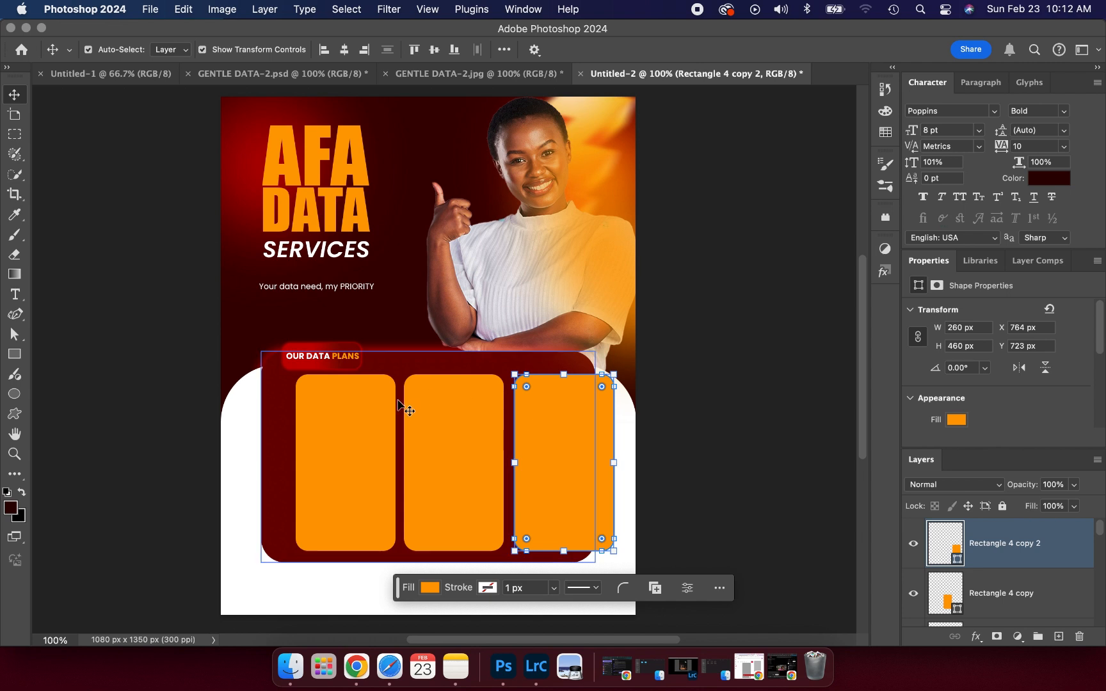
{"action": "left_click", "coordinate": [344, 427], "text": "shift"}
{"action": "left_click_drag", "start_coordinate": [344, 426], "coordinate": [316, 425]}
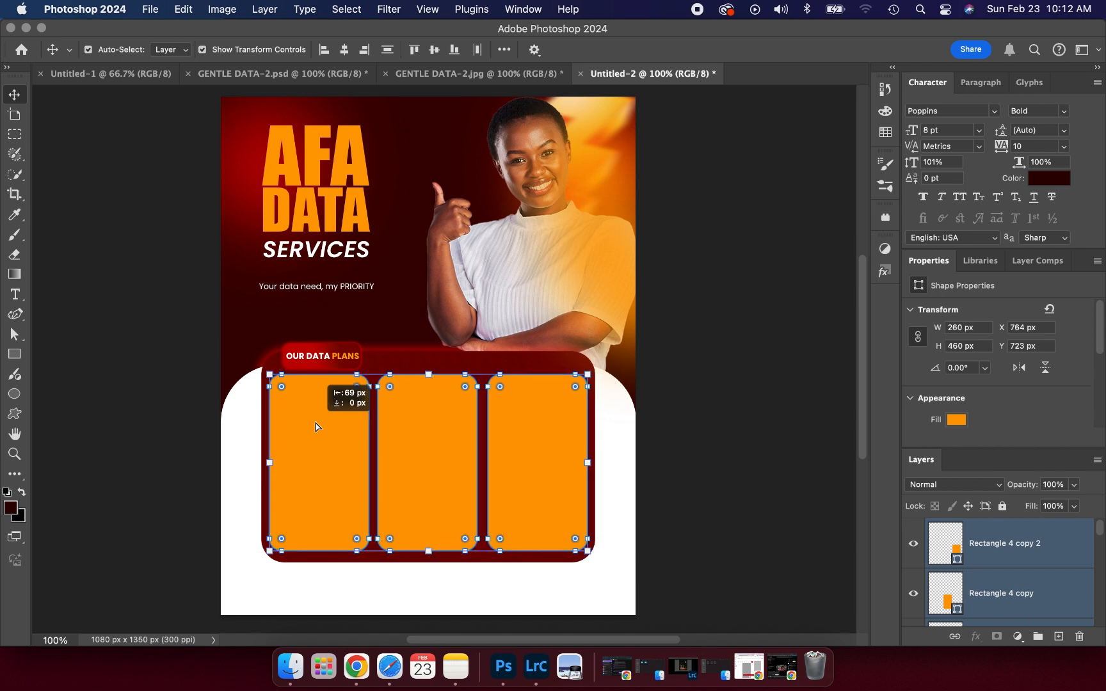
{"action": "left_click", "coordinate": [148, 404]}
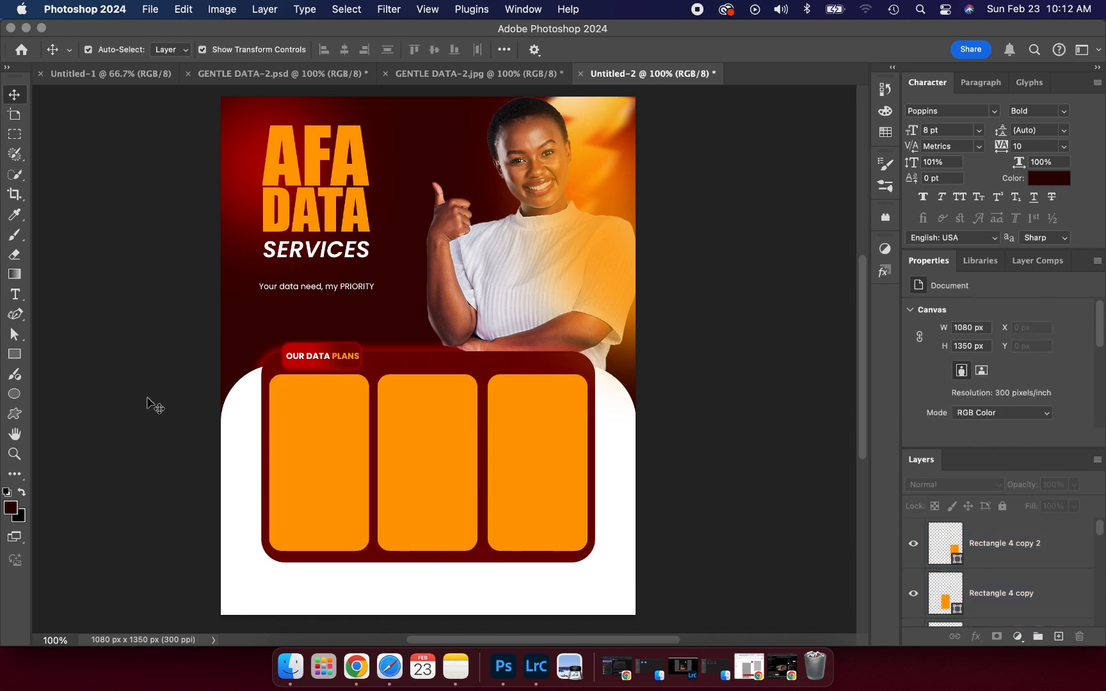
- Change the fill of all three orange columns to the dark maroon recent colour
{"action": "scroll", "coordinate": [148, 403], "scroll_direction": "down", "scroll_amount": 3}
{"action": "scroll", "coordinate": [149, 403], "scroll_direction": "left", "scroll_amount": 1}
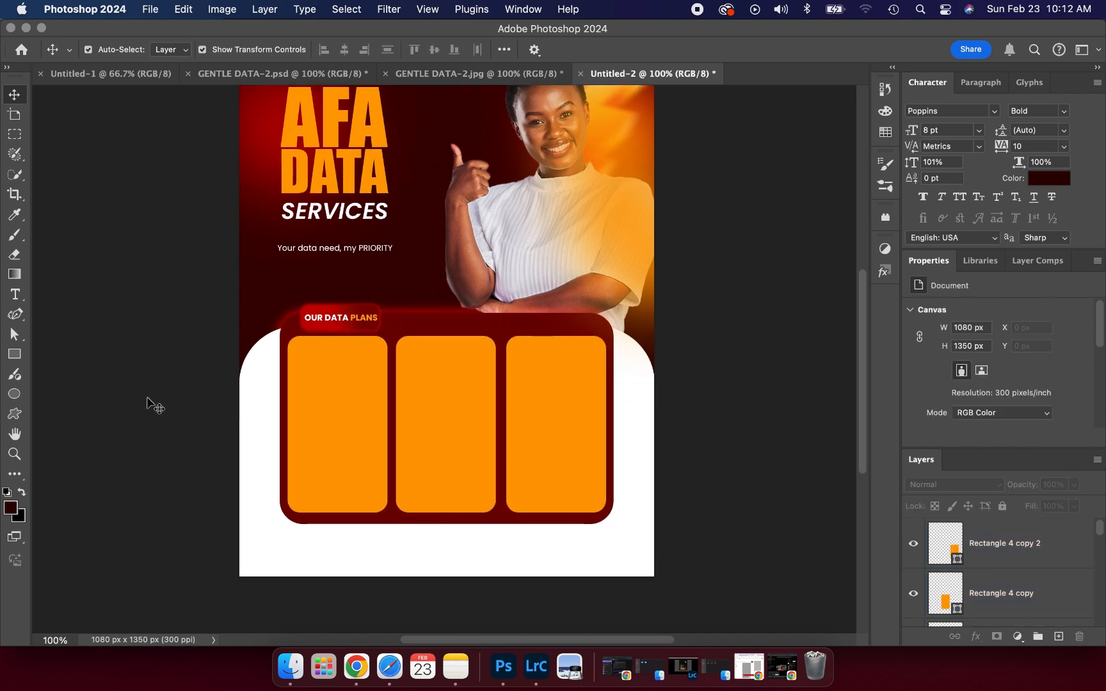
{"action": "left_click", "coordinate": [360, 400]}
{"action": "left_click", "coordinate": [452, 420], "text": "shift"}
{"action": "left_click", "coordinate": [562, 412], "text": "shift"}
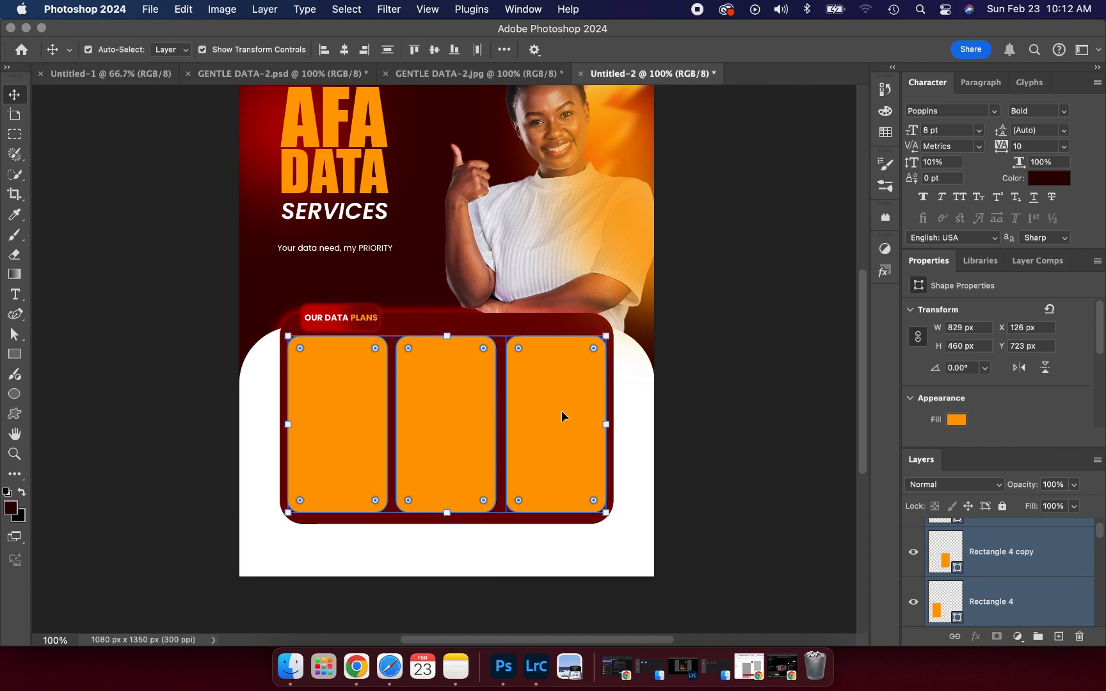
{"action": "left_click", "coordinate": [955, 420]}
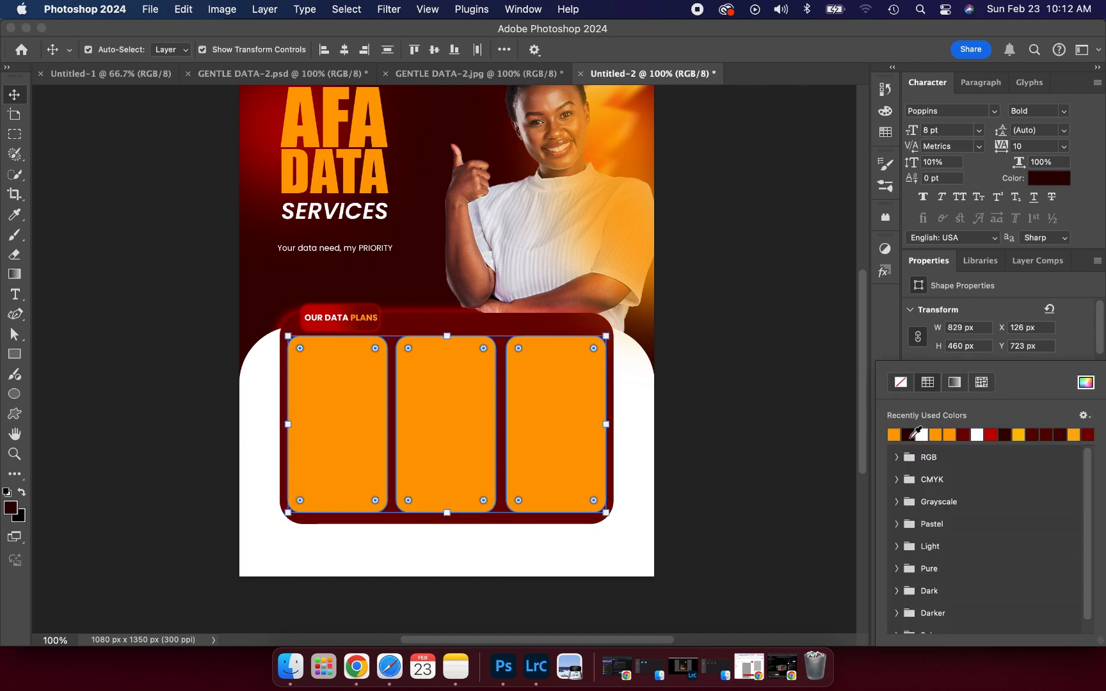
{"action": "left_click", "coordinate": [913, 437]}
{"action": "left_click", "coordinate": [789, 340]}
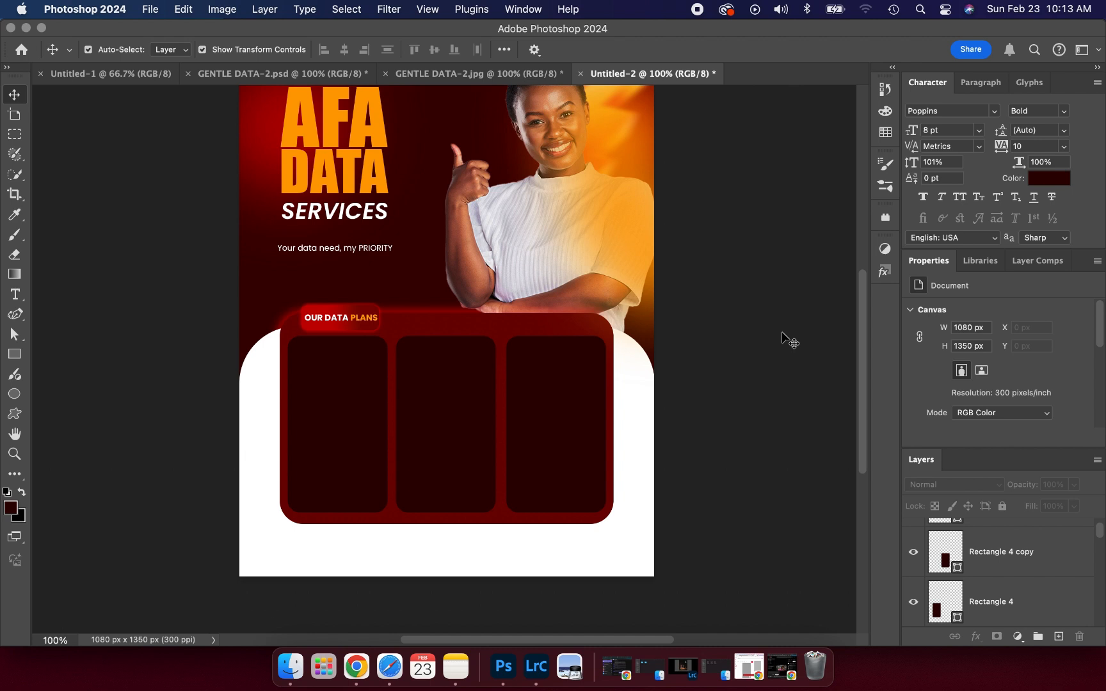
{"action": "scroll", "coordinate": [745, 351], "scroll_direction": "up", "scroll_amount": 3}
{"action": "scroll", "coordinate": [743, 351], "scroll_direction": "left", "scroll_amount": 1}
{"action": "scroll", "coordinate": [746, 351], "scroll_direction": "right", "scroll_amount": 2}
{"action": "scroll", "coordinate": [723, 394], "scroll_direction": "down", "scroll_amount": 1}
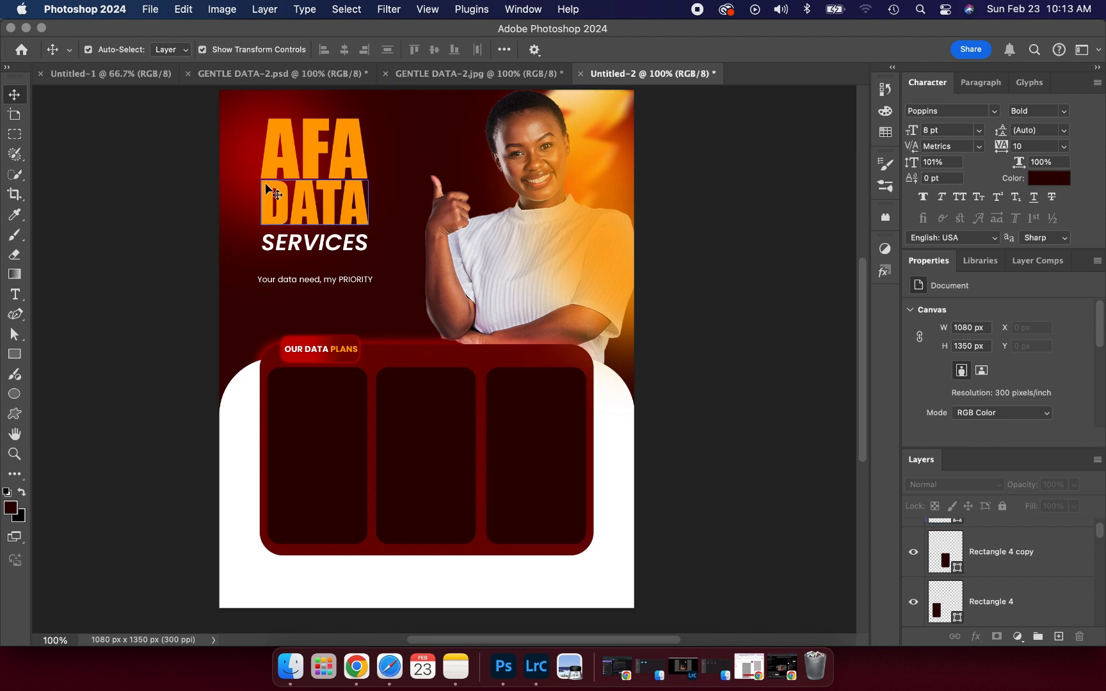
- Copy the Ghc 7.00 = 1GB to Ghc 38.00 = 8GB price list from GENTLE DATA-2.psd into the first column
{"action": "left_click", "coordinate": [265, 77]}
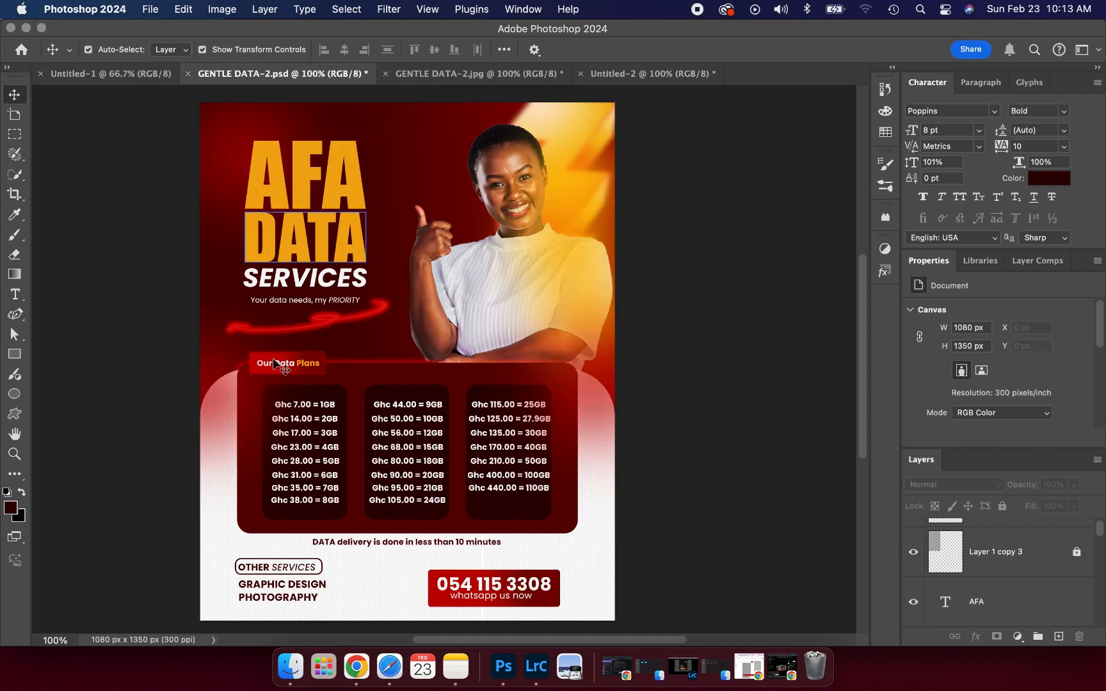
{"action": "left_click", "coordinate": [291, 400]}
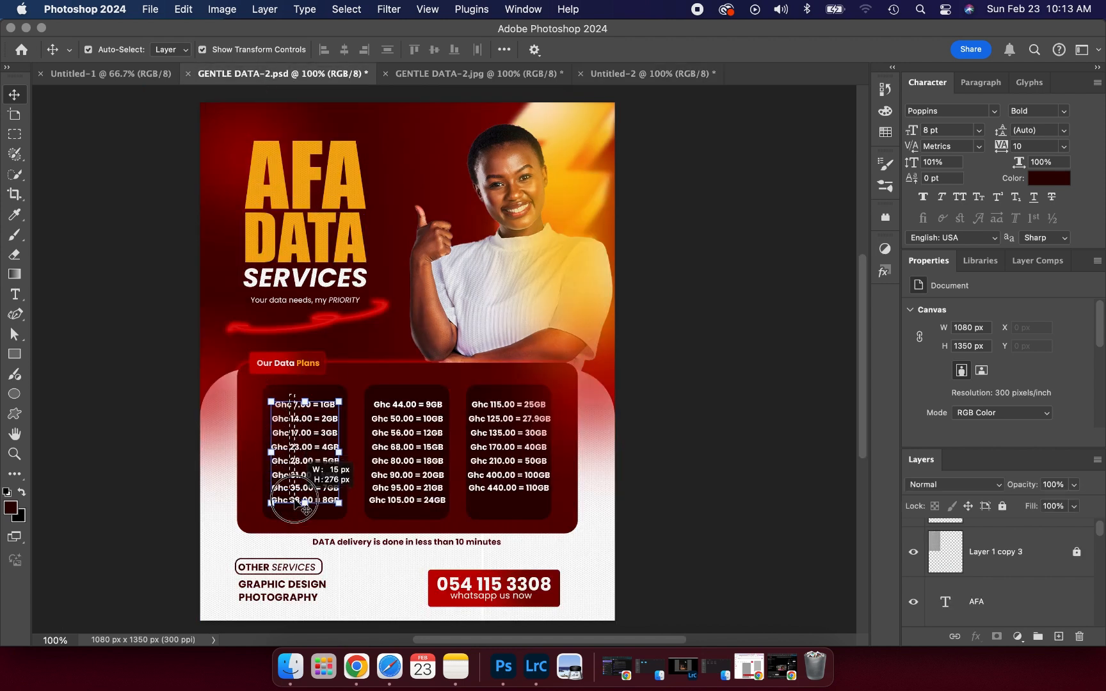
{"action": "left_click_drag", "start_coordinate": [296, 493], "coordinate": [318, 436]}
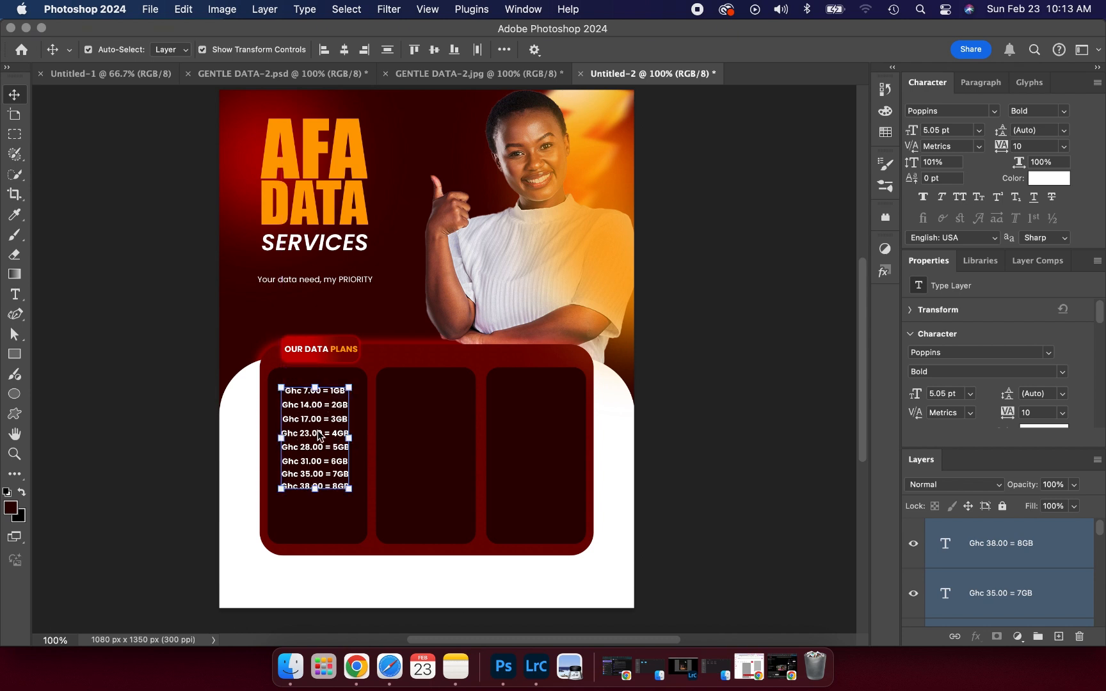
{"action": "left_click", "coordinate": [182, 379]}
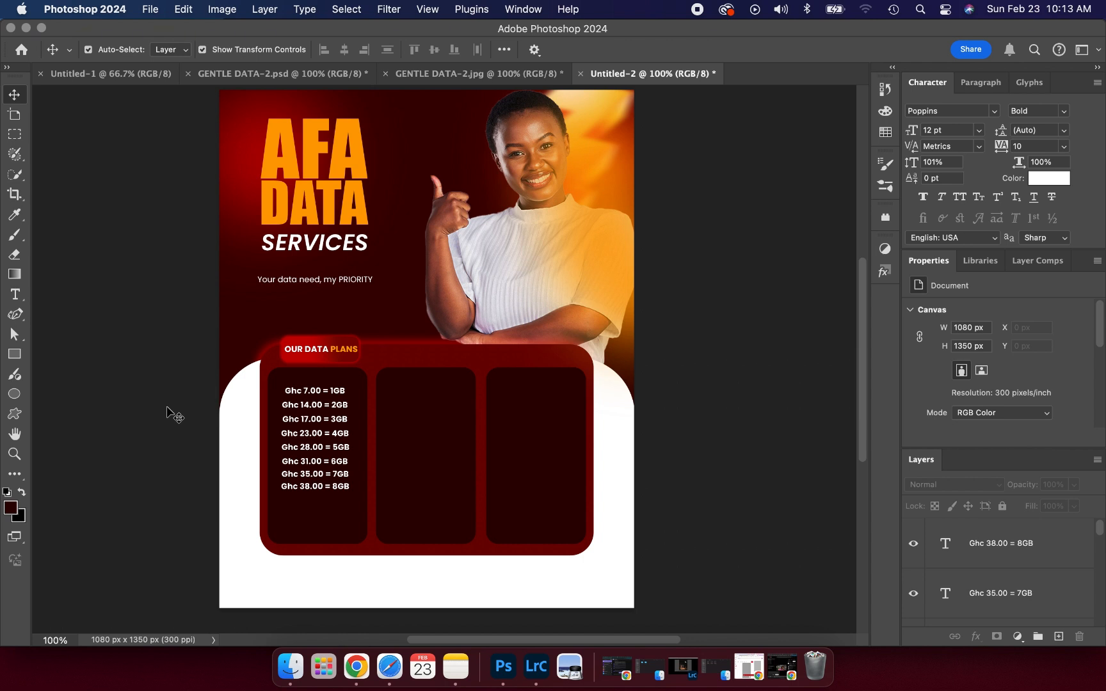
- Shorten the three dark price boxes together by dragging their bottom edge up
{"action": "left_click", "coordinate": [309, 519]}
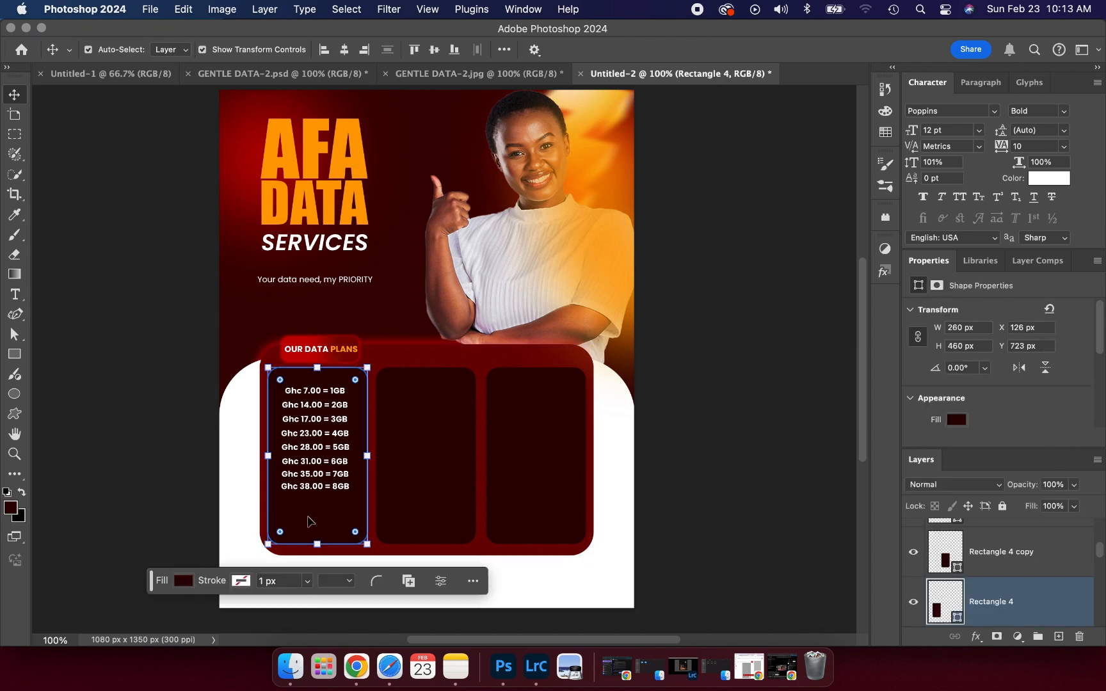
{"action": "left_click", "coordinate": [437, 524]}
{"action": "left_click", "coordinate": [559, 528], "text": "shift"}
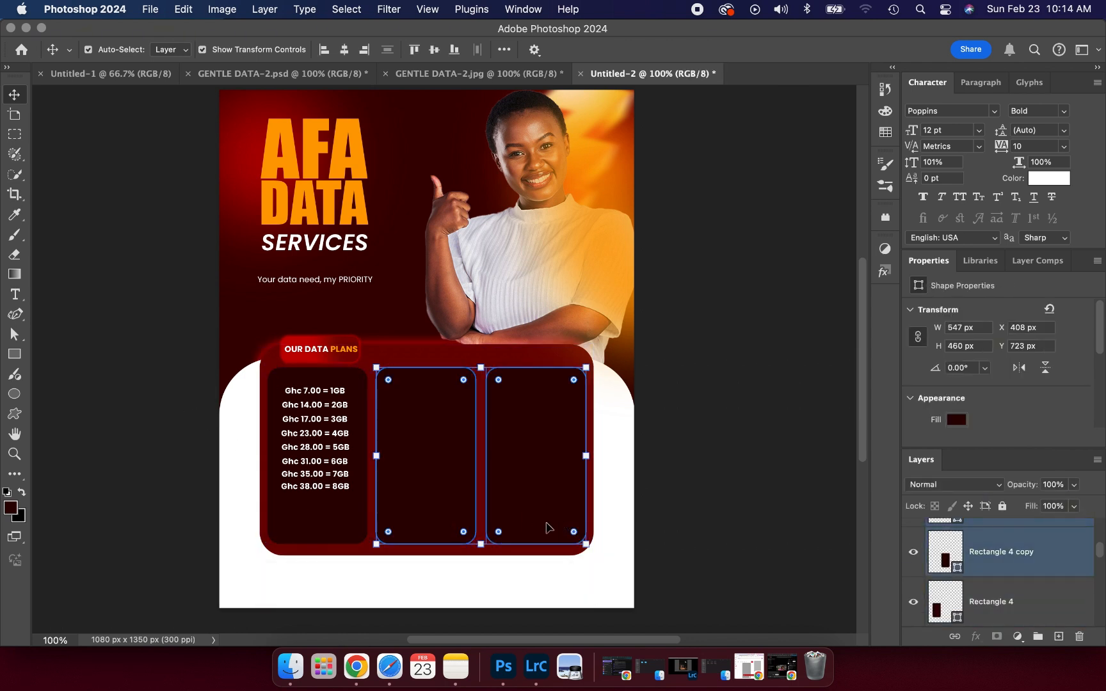
{"action": "left_click", "coordinate": [363, 539], "text": "shift"}
{"action": "left_click", "coordinate": [422, 545]}
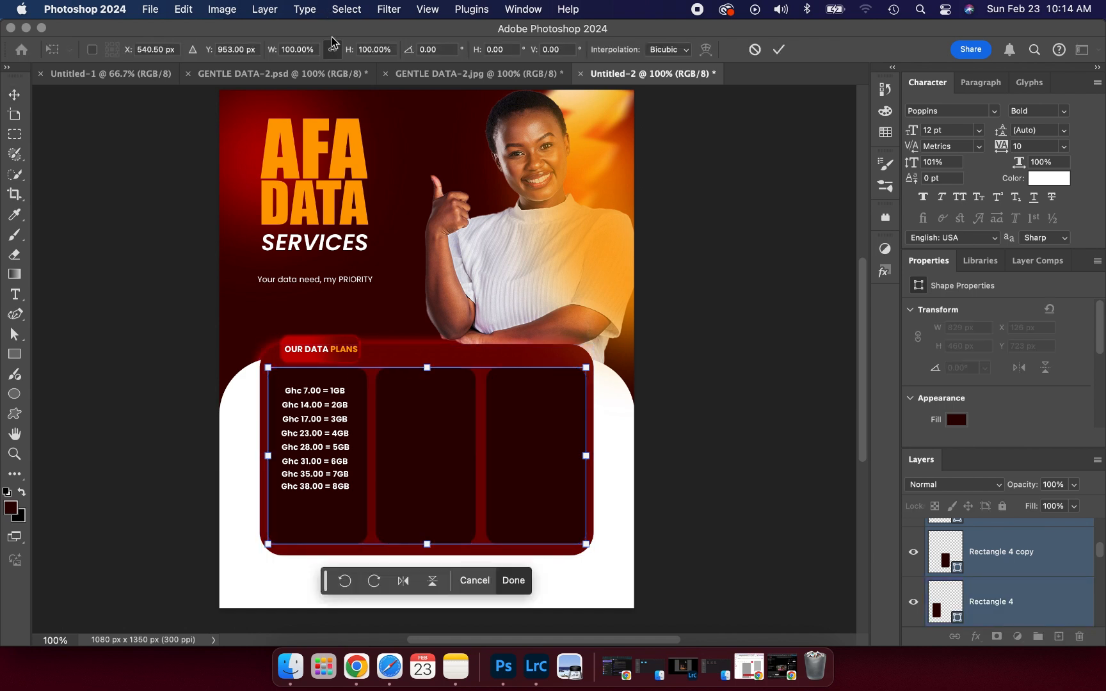
{"action": "left_click_drag", "start_coordinate": [430, 545], "coordinate": [435, 511]}
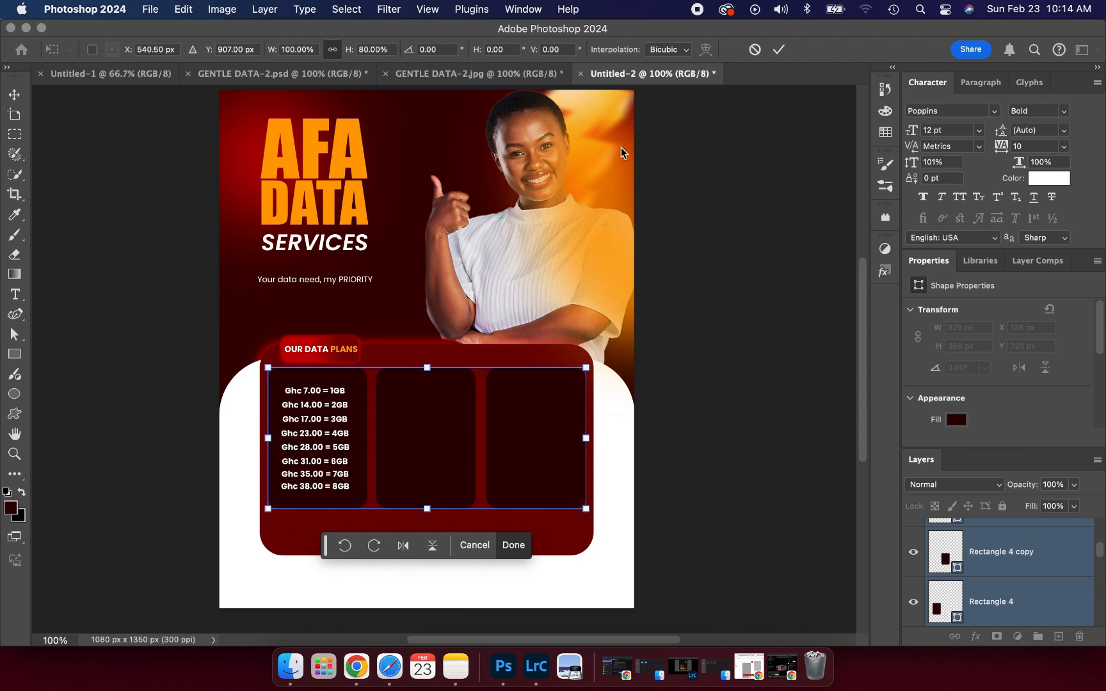
{"action": "left_click", "coordinate": [778, 51]}
{"action": "left_click", "coordinate": [672, 346]}
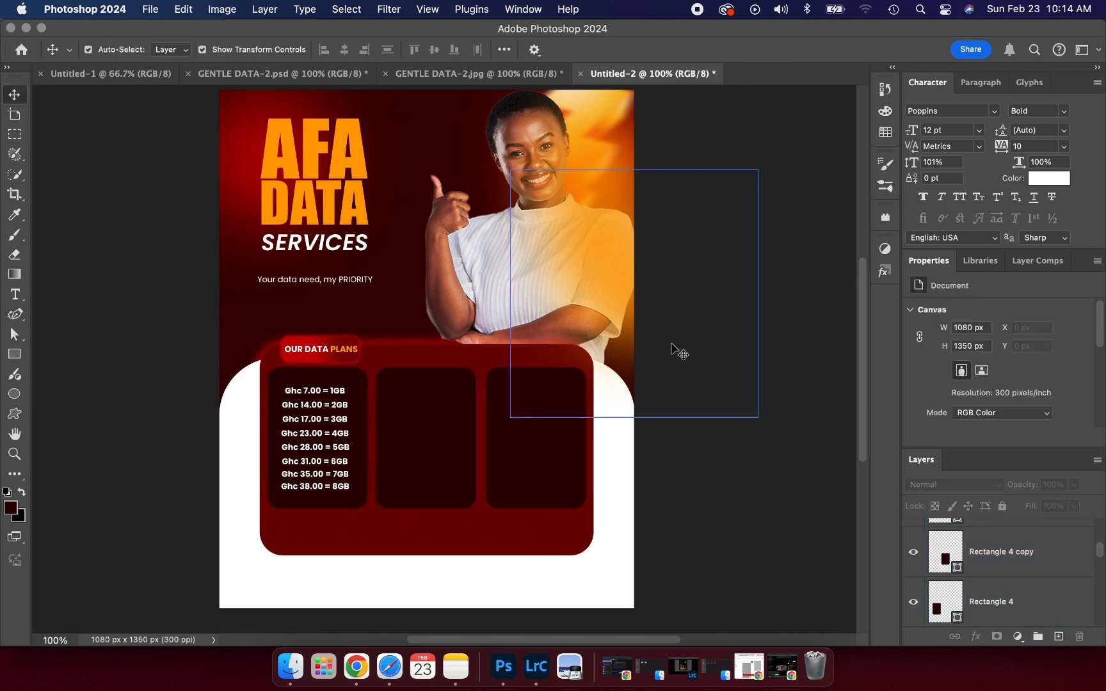
- Shorten the red panel behind the boxes from the bottom to about 479 px high
{"action": "left_click", "coordinate": [468, 527]}
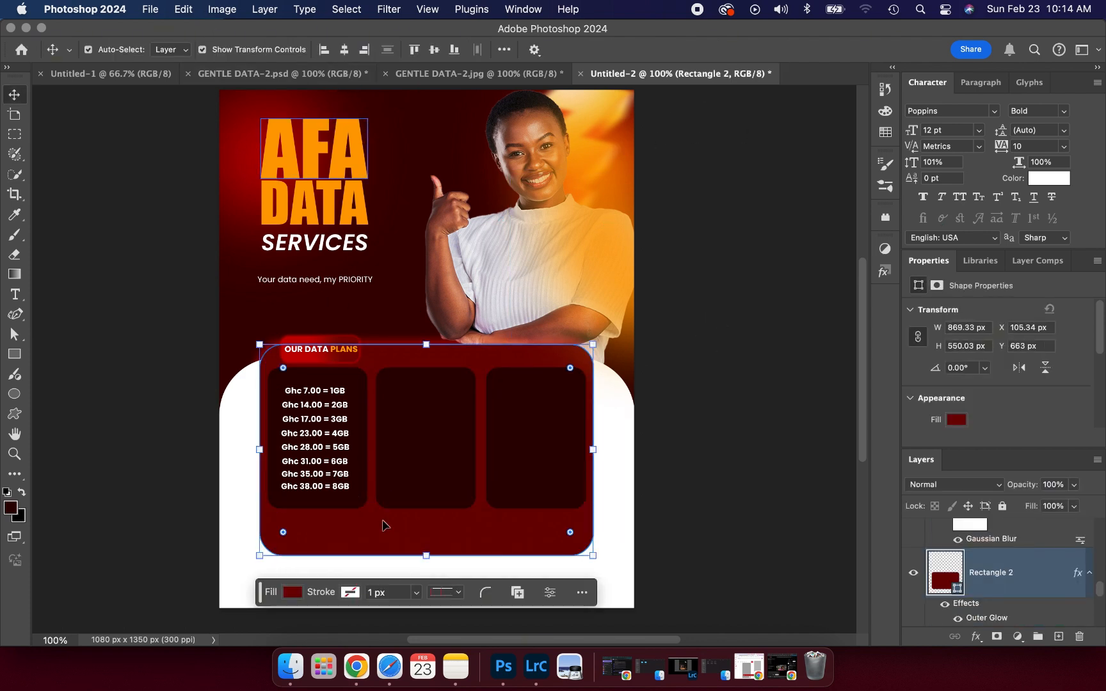
{"action": "key", "text": "super+t"}
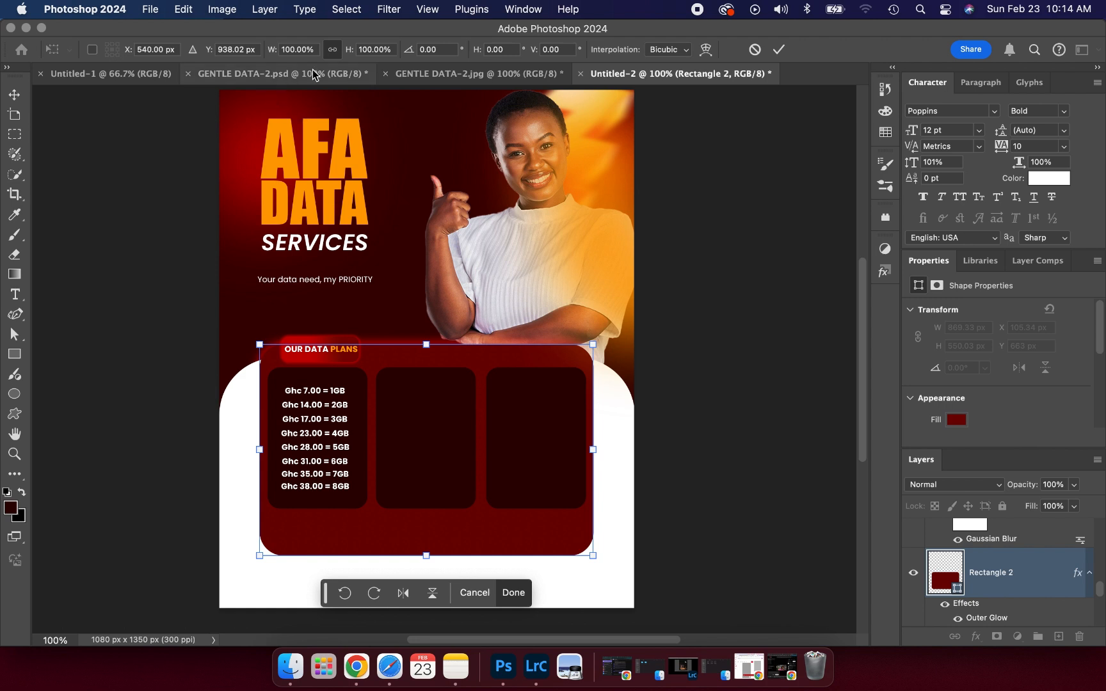
{"action": "left_click_drag", "start_coordinate": [423, 550], "coordinate": [426, 528]}
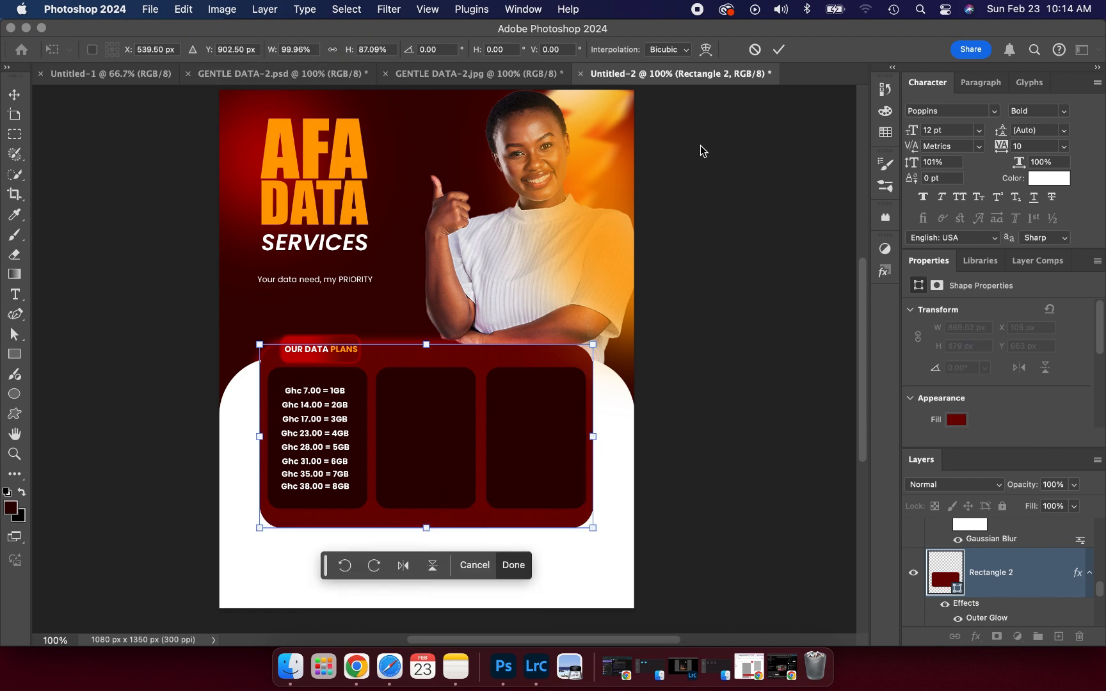
{"action": "left_click", "coordinate": [778, 54]}
{"action": "left_click", "coordinate": [161, 266]}
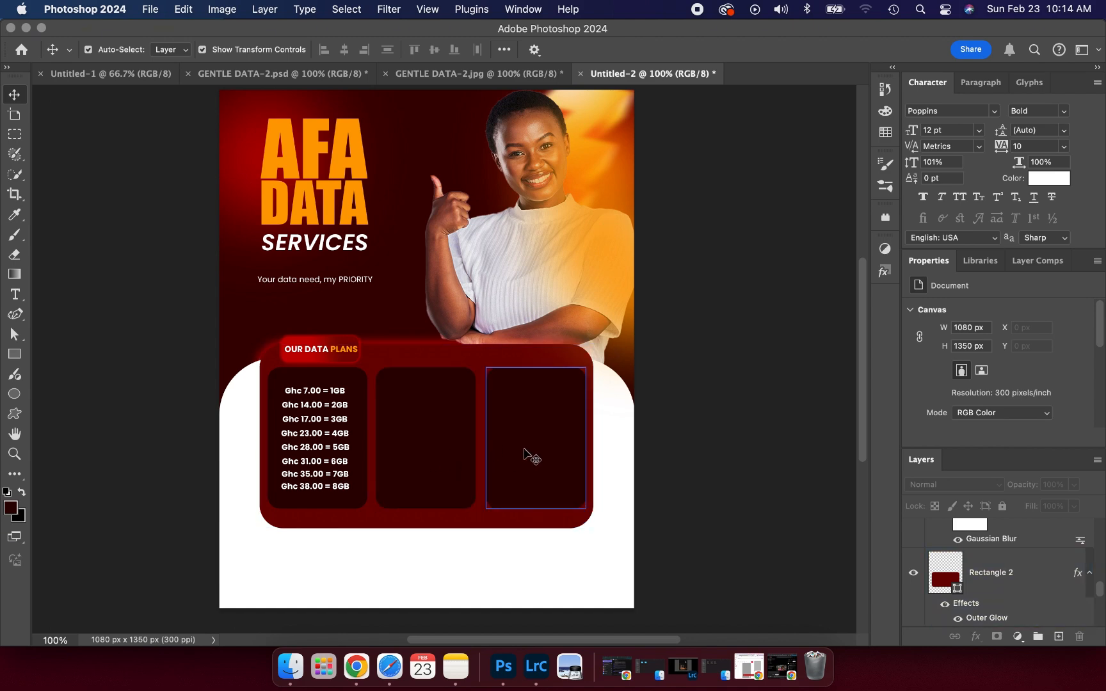
- Copy the 9GB–24GB price lines from GENTLE DATA-2.psd into the middle column
{"action": "left_click", "coordinate": [328, 77]}
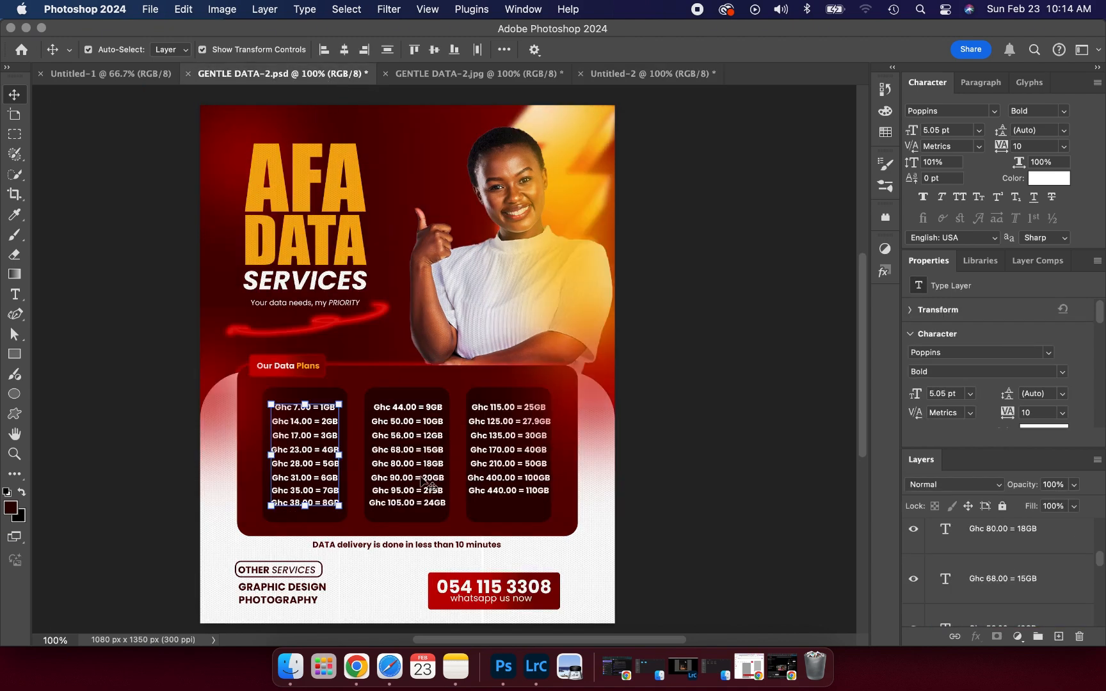
{"action": "left_click", "coordinate": [420, 392]}
{"action": "left_click_drag", "start_coordinate": [420, 393], "coordinate": [426, 441]}
{"action": "left_click", "coordinate": [695, 374]}
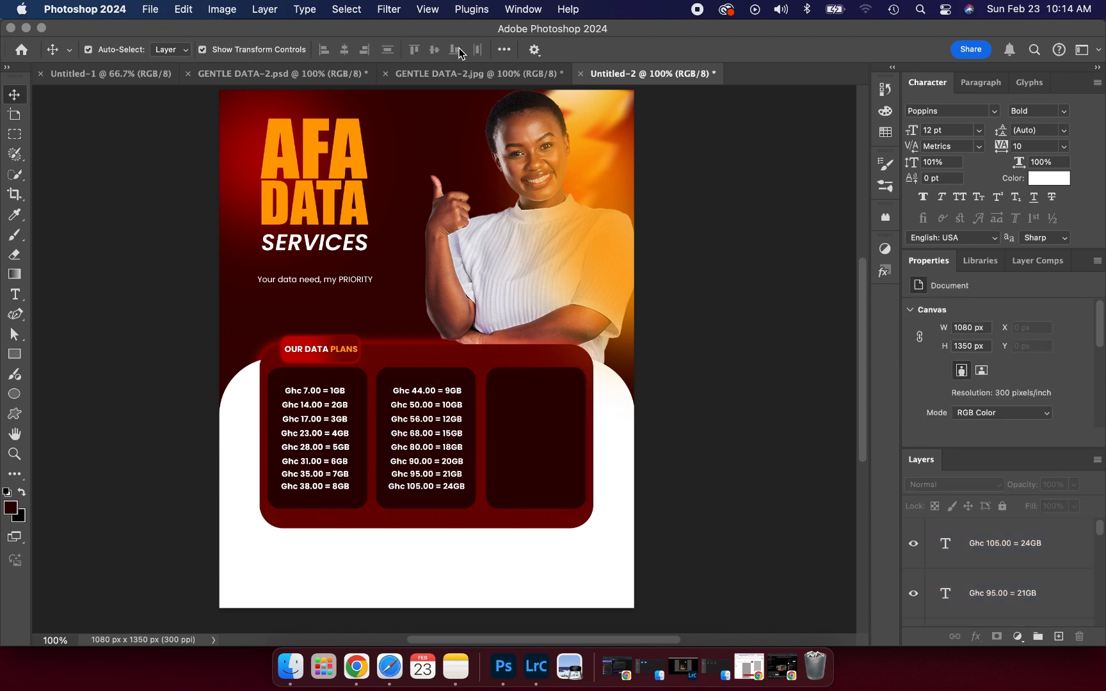
- Copy the 25GB–110GB price lines, up to Ghc 440.00 = 110GB, into the right column
{"action": "left_click", "coordinate": [349, 72]}
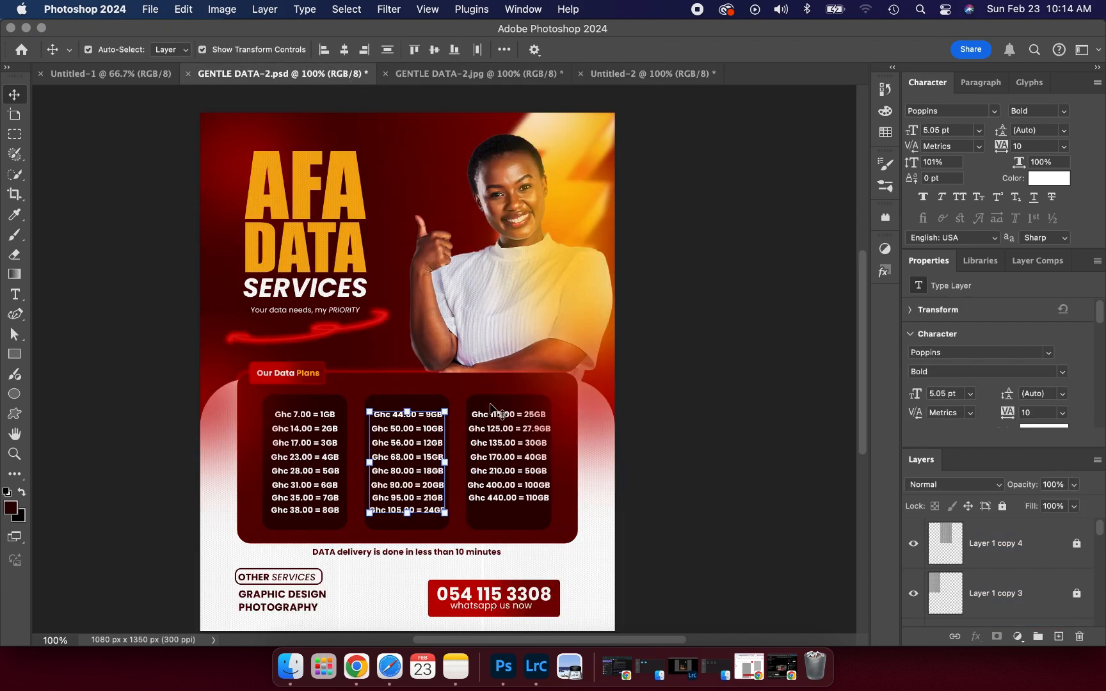
{"action": "left_click", "coordinate": [491, 404]}
{"action": "left_click_drag", "start_coordinate": [490, 398], "coordinate": [537, 441]}
{"action": "left_click", "coordinate": [721, 367]}
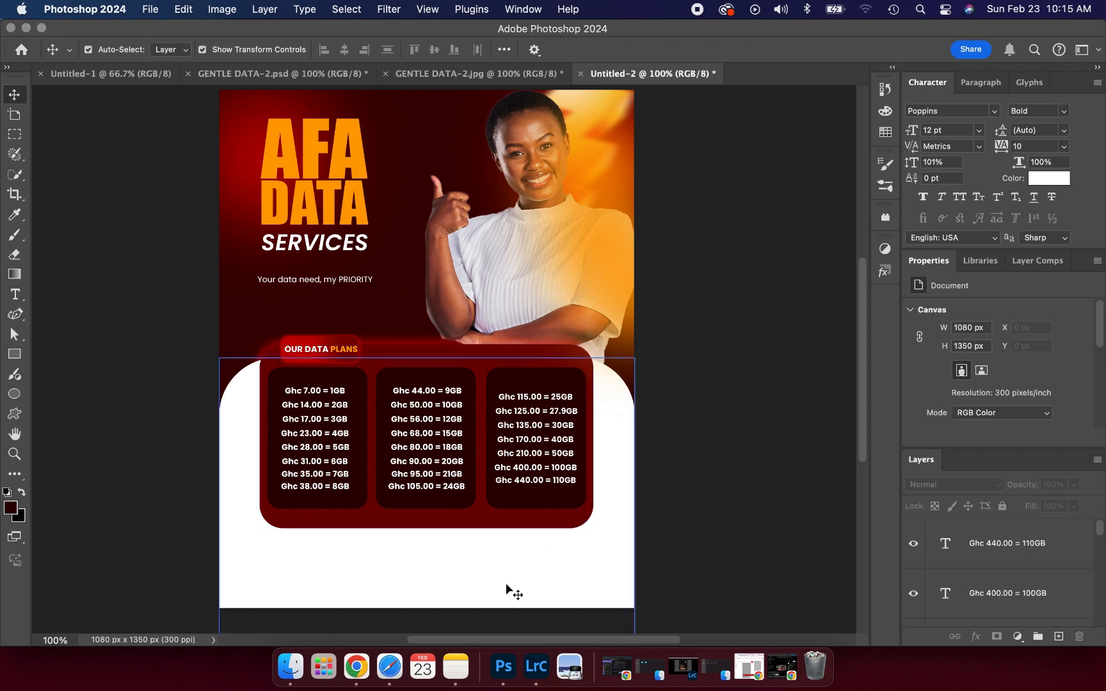
- Draw a rectangle below the price panel and move it left and up
{"action": "left_click", "coordinate": [16, 353]}
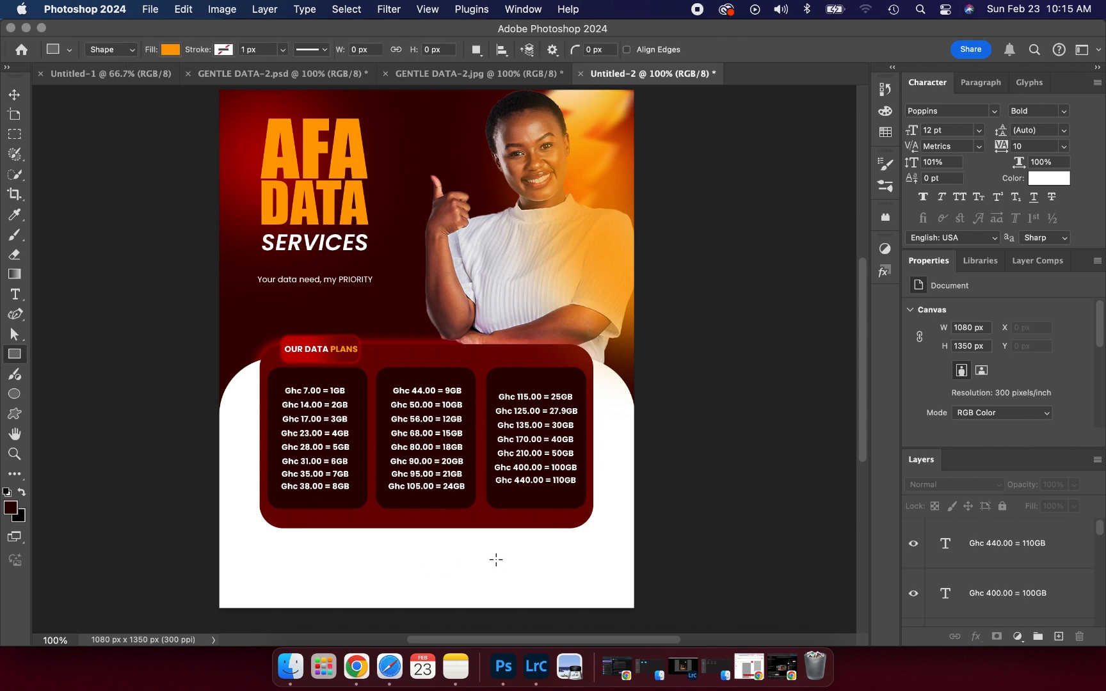
{"action": "left_click_drag", "start_coordinate": [496, 560], "coordinate": [621, 596]}
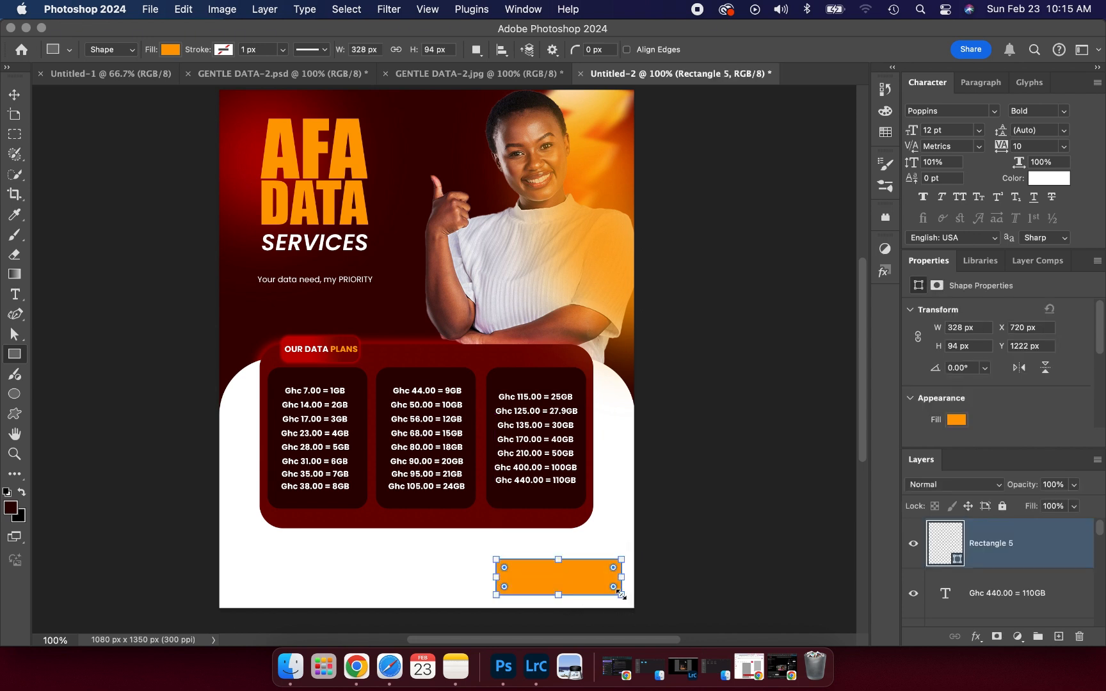
{"action": "left_click", "coordinate": [14, 94]}
{"action": "left_click_drag", "start_coordinate": [555, 586], "coordinate": [477, 565]}
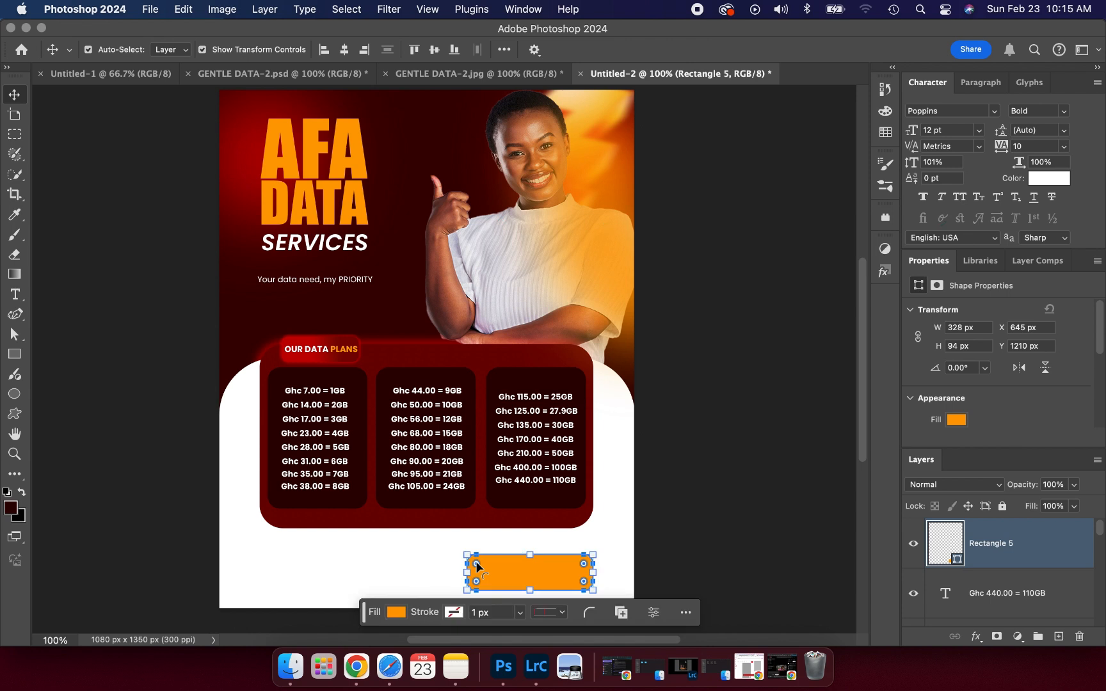
{"action": "left_click", "coordinate": [384, 560]}
- Apply a red Gradient Overlay effect to the rounded pill shape
{"action": "left_click", "coordinate": [531, 583]}
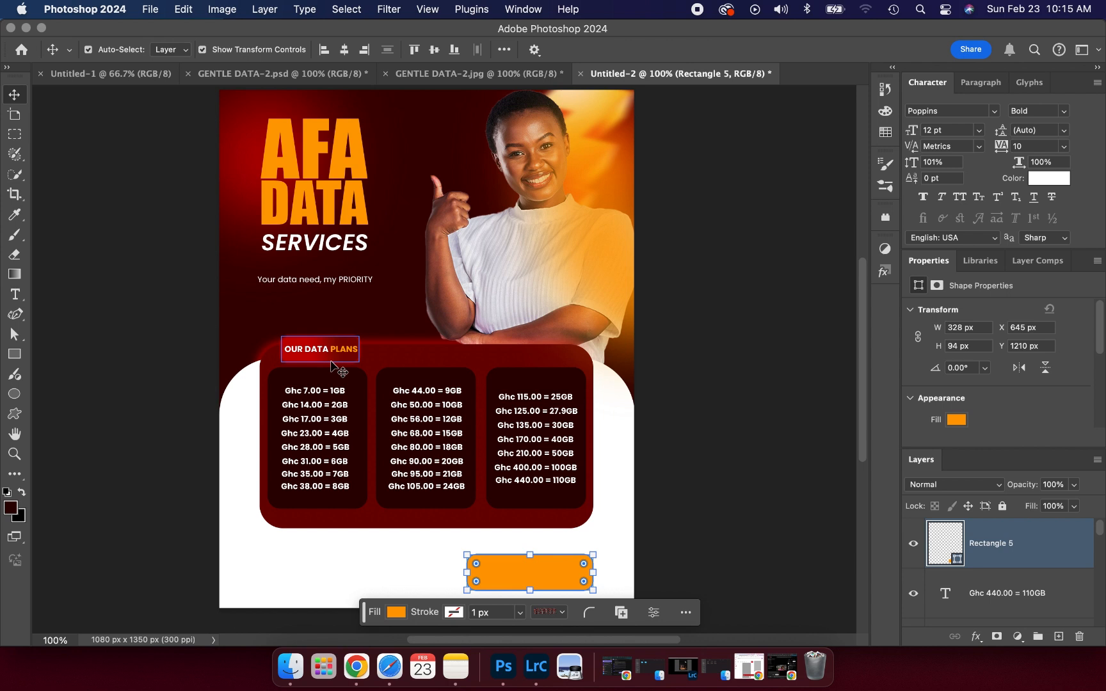
{"action": "left_click", "coordinate": [976, 636]}
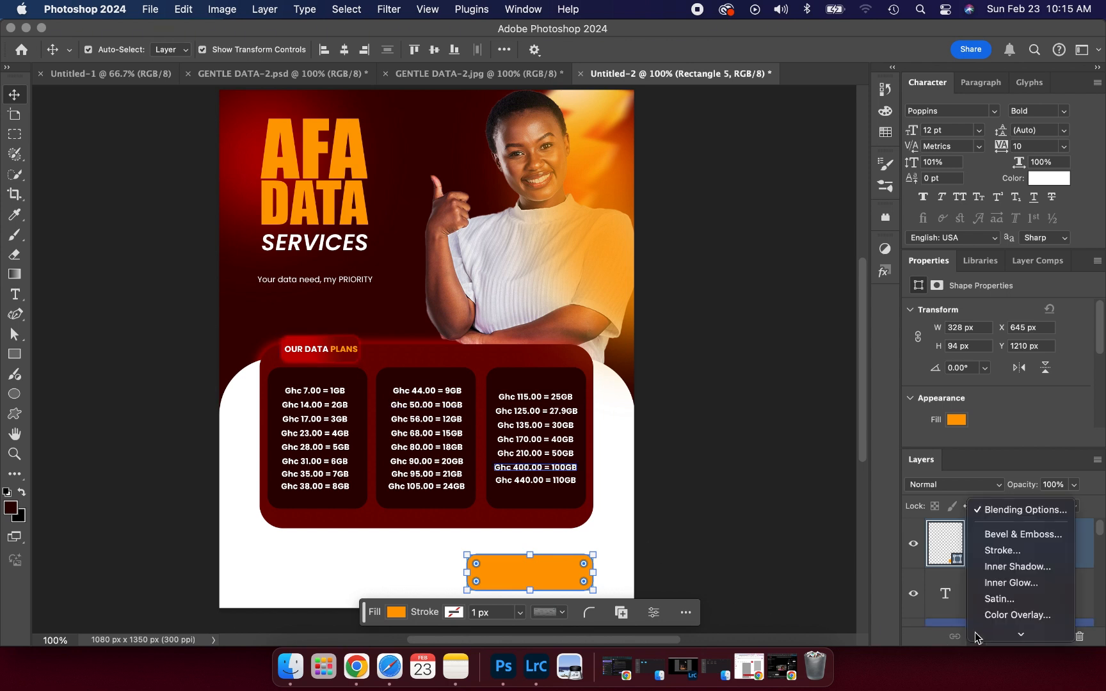
{"action": "mouse_move", "coordinate": [984, 633]}
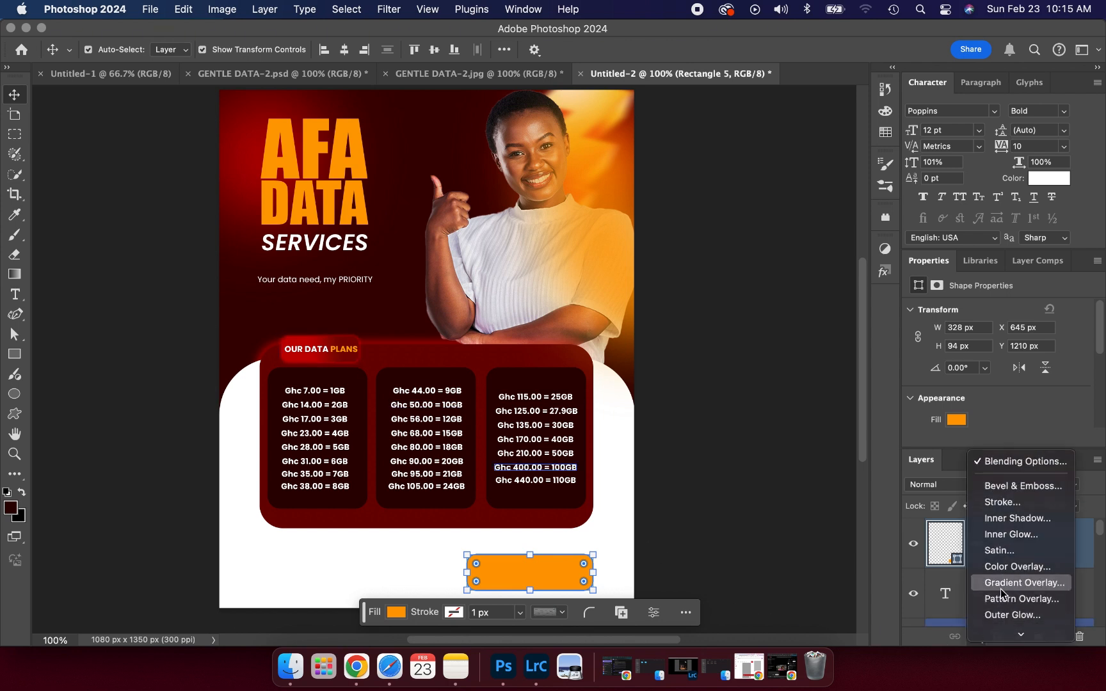
{"action": "left_click", "coordinate": [1002, 584]}
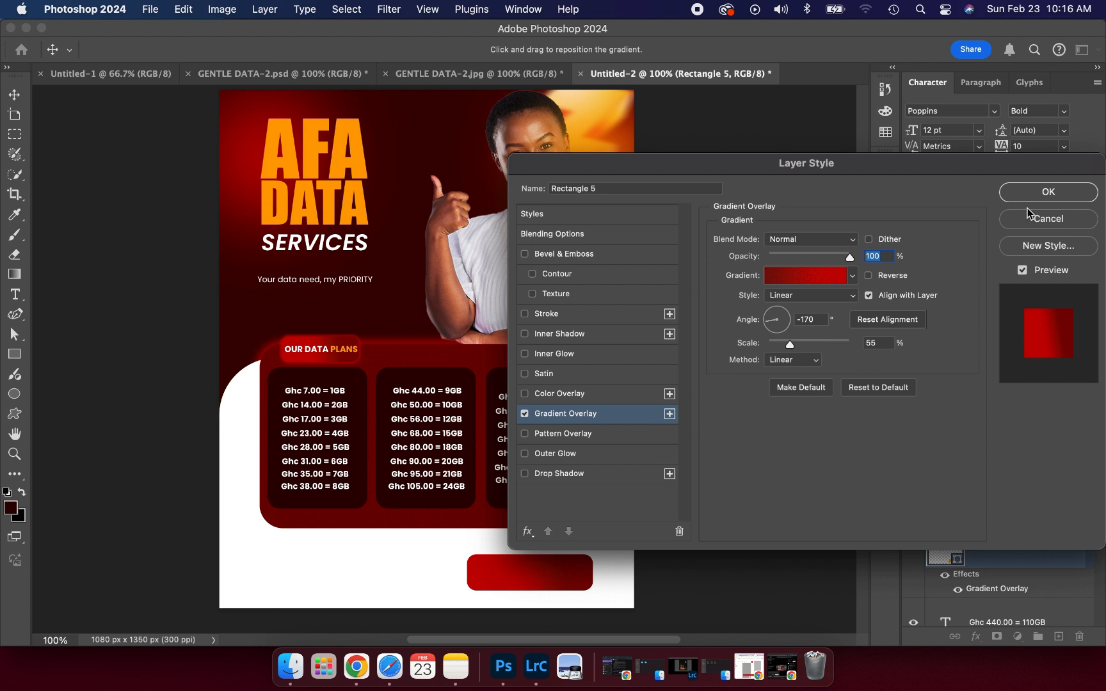
{"action": "left_click", "coordinate": [1027, 192]}
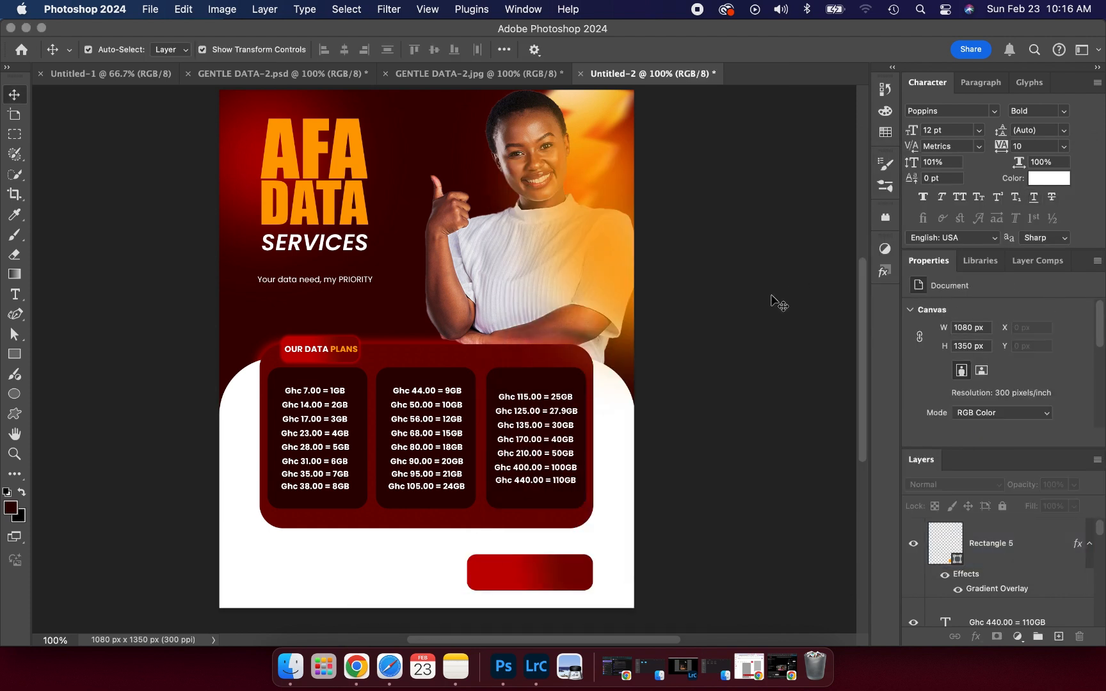
- Type the contact phone number in white on the red button and centre it
{"action": "left_click", "coordinate": [525, 574]}
{"action": "left_click", "coordinate": [15, 295]}
{"action": "left_click", "coordinate": [491, 573]}
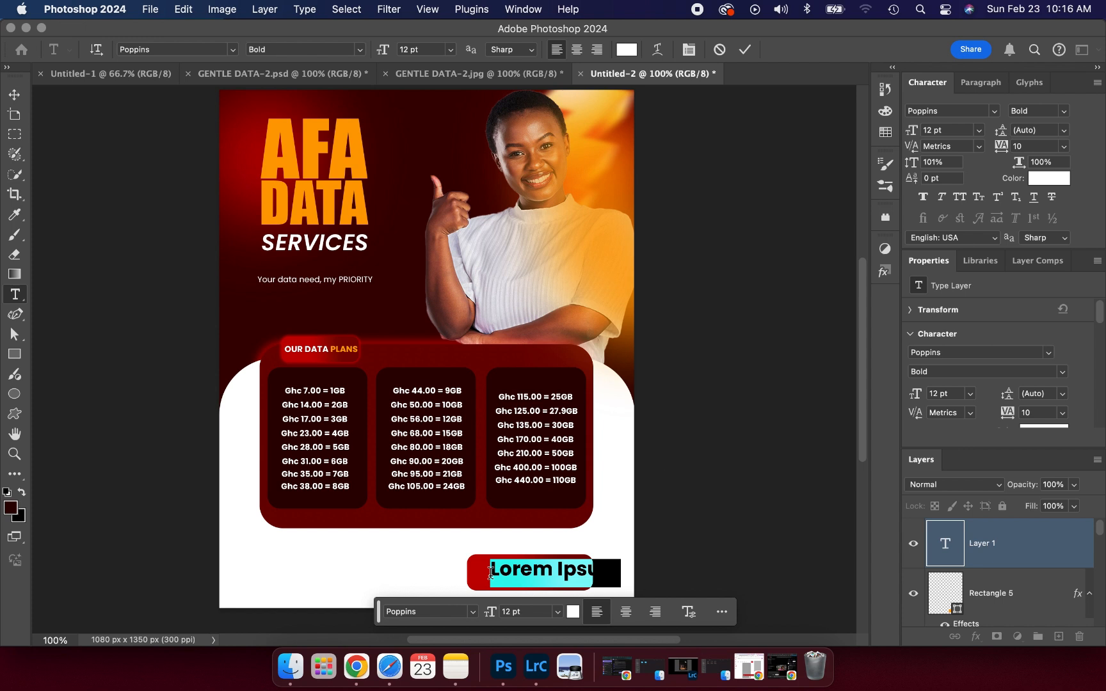
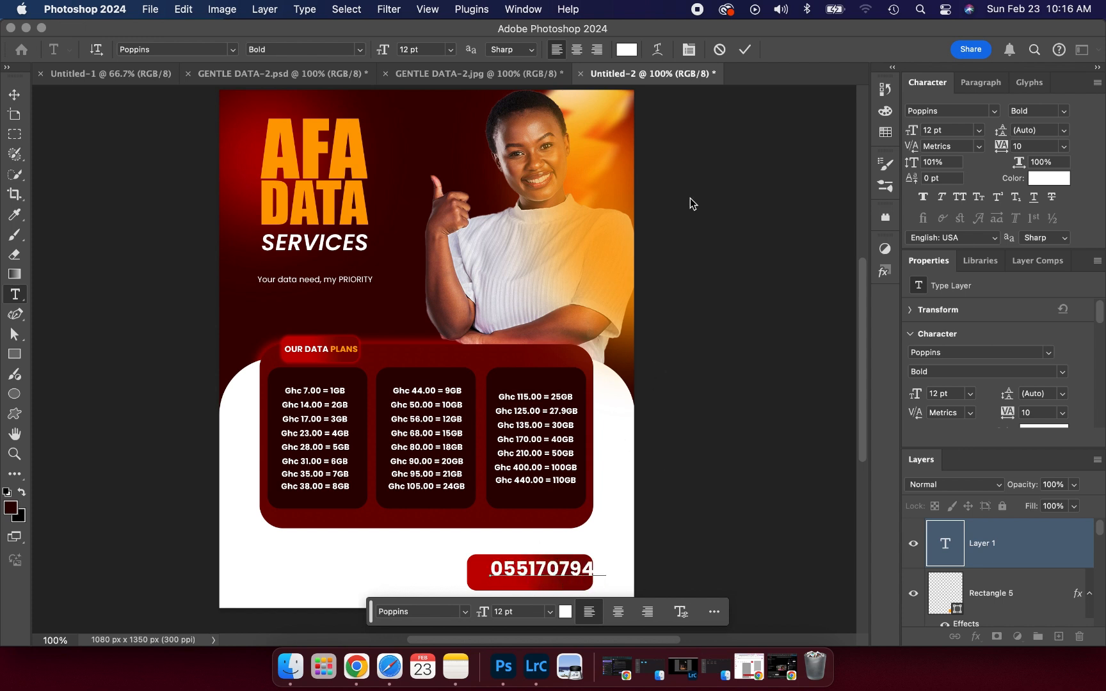
{"action": "left_click", "coordinate": [744, 50]}
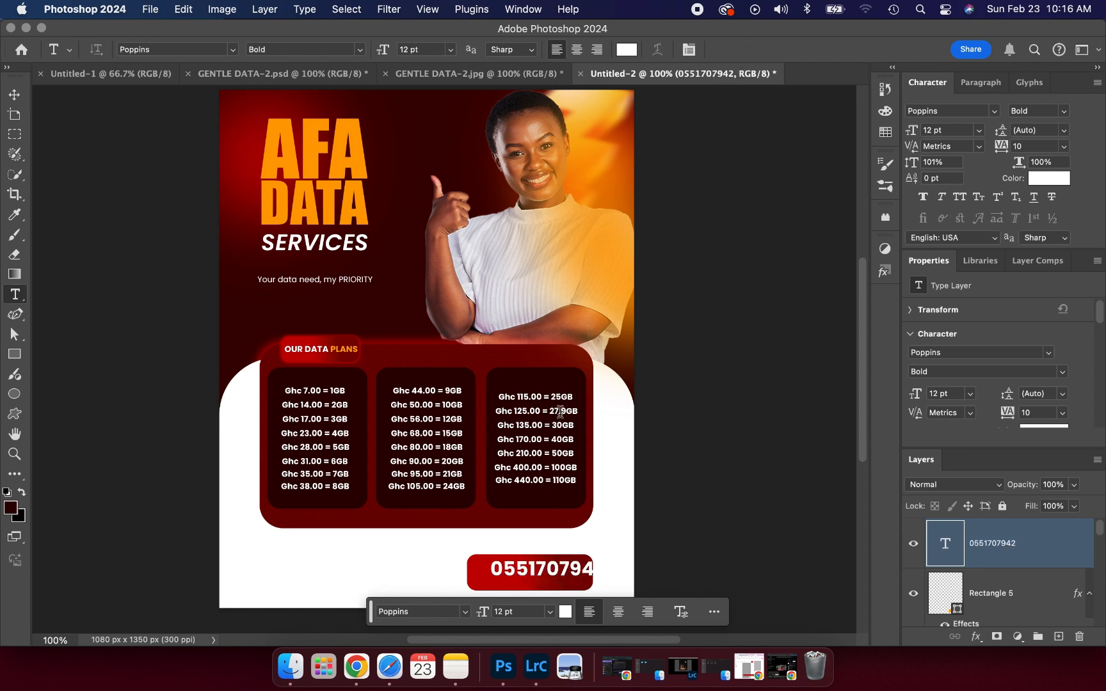
{"action": "left_click", "coordinate": [15, 93]}
{"action": "left_click", "coordinate": [573, 568]}
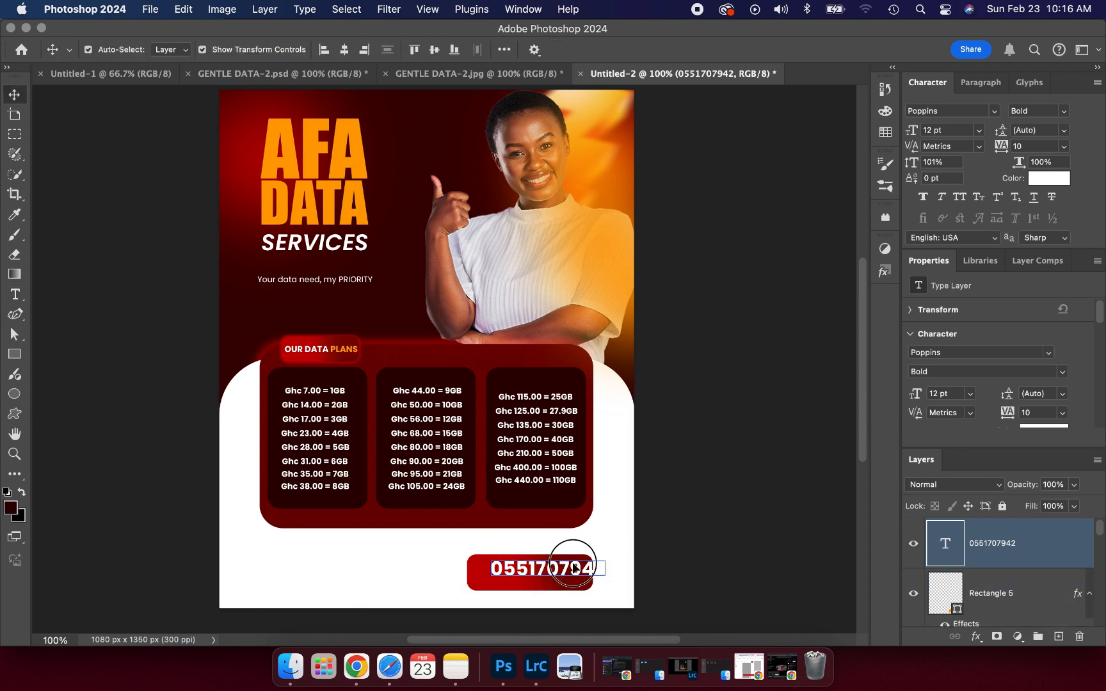
{"action": "left_click_drag", "start_coordinate": [573, 569], "coordinate": [557, 566]}
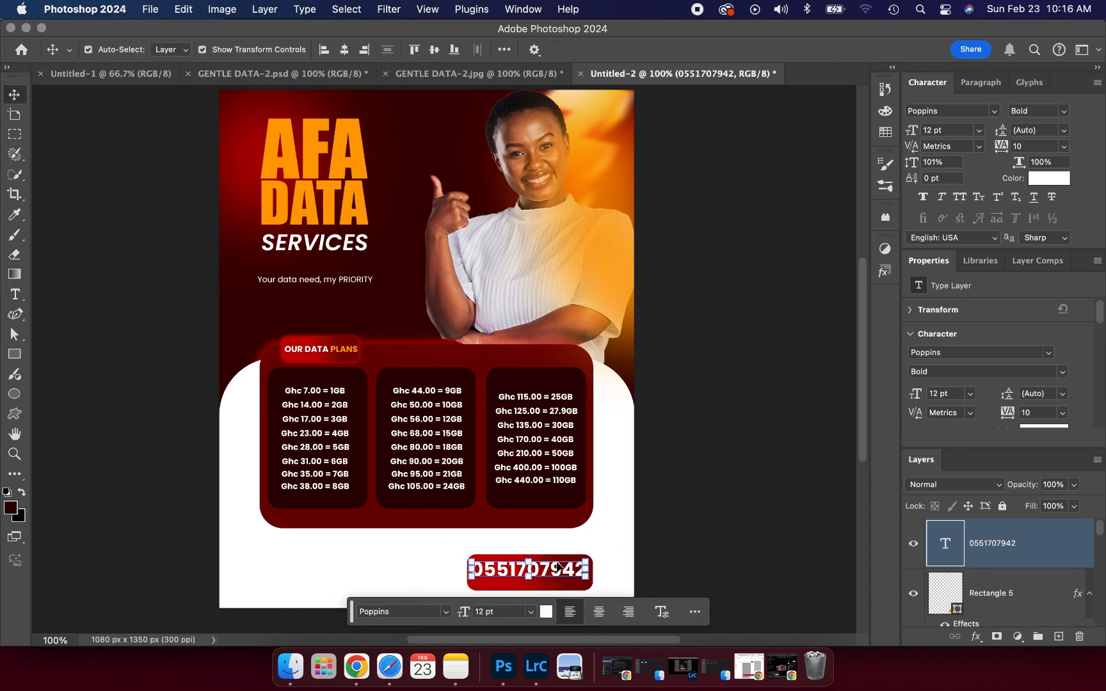
- Duplicate the phone number text downward and start retyping it as 'Whatsapp us now'
{"action": "left_click", "coordinate": [557, 563]}
{"action": "left_click_drag", "start_coordinate": [557, 568], "coordinate": [554, 575]}
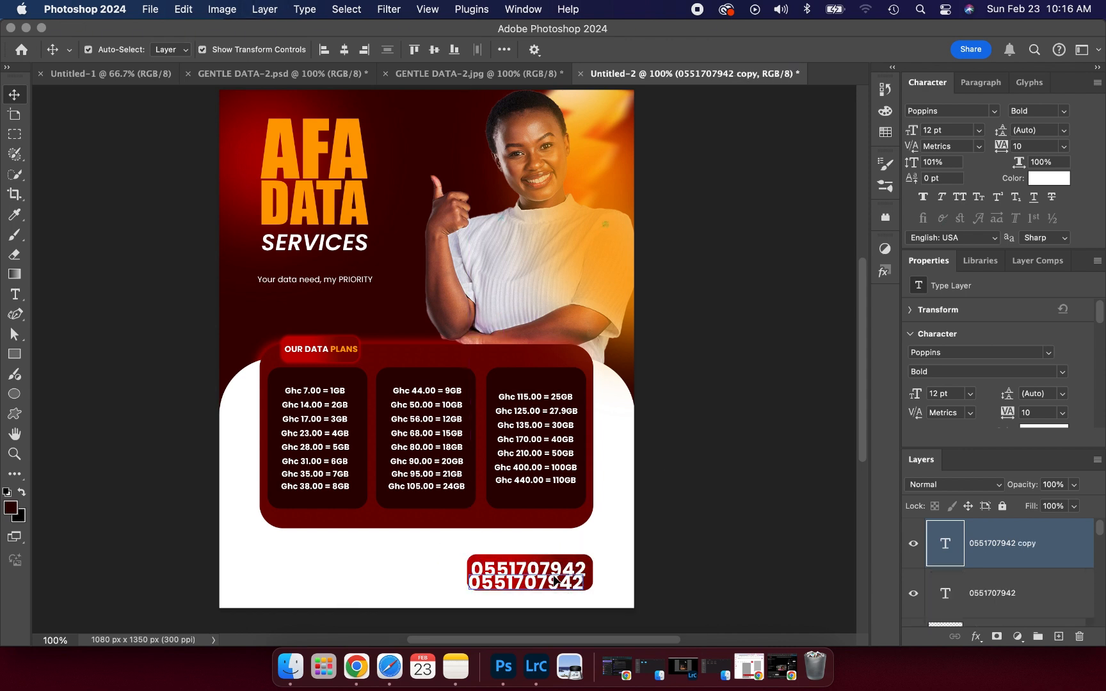
{"action": "double_click", "coordinate": [554, 576]}
{"action": "type", "text": "W"}
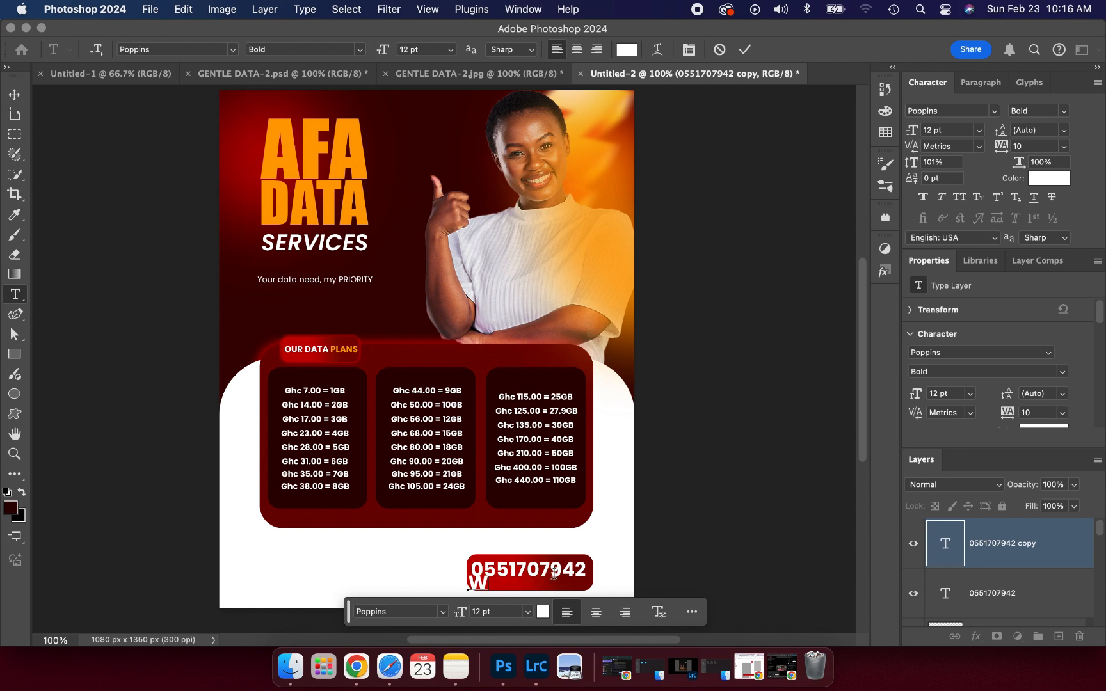
{"action": "type", "text": "hatsap"}
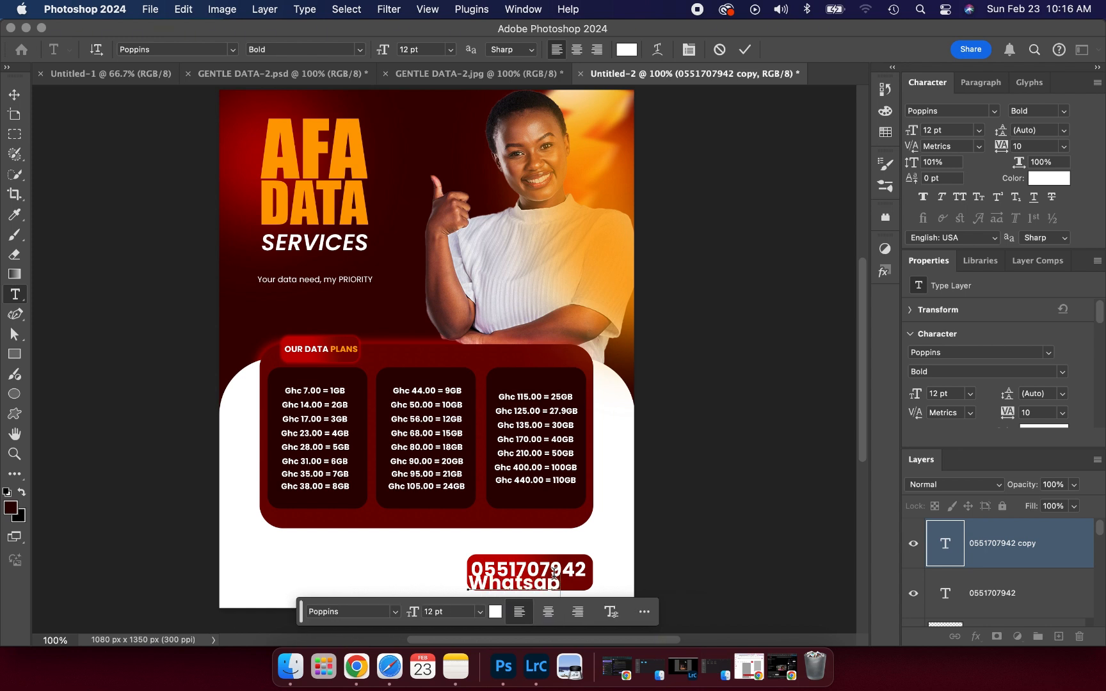
{"action": "type", "text": "p"}
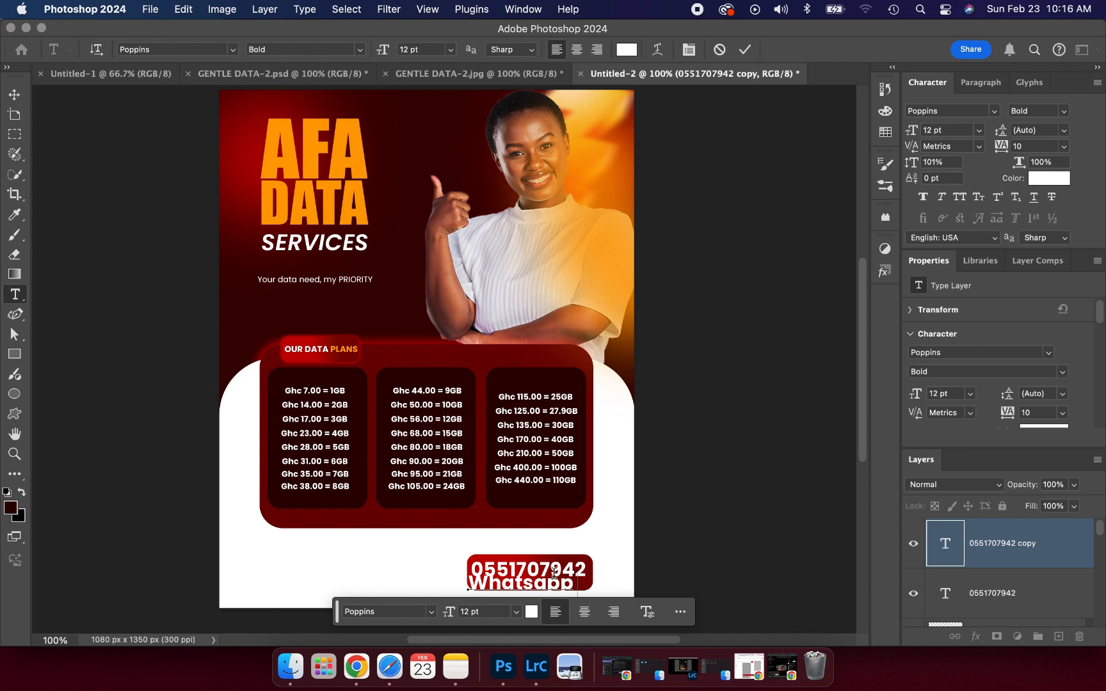
{"action": "type", "text": " u"}
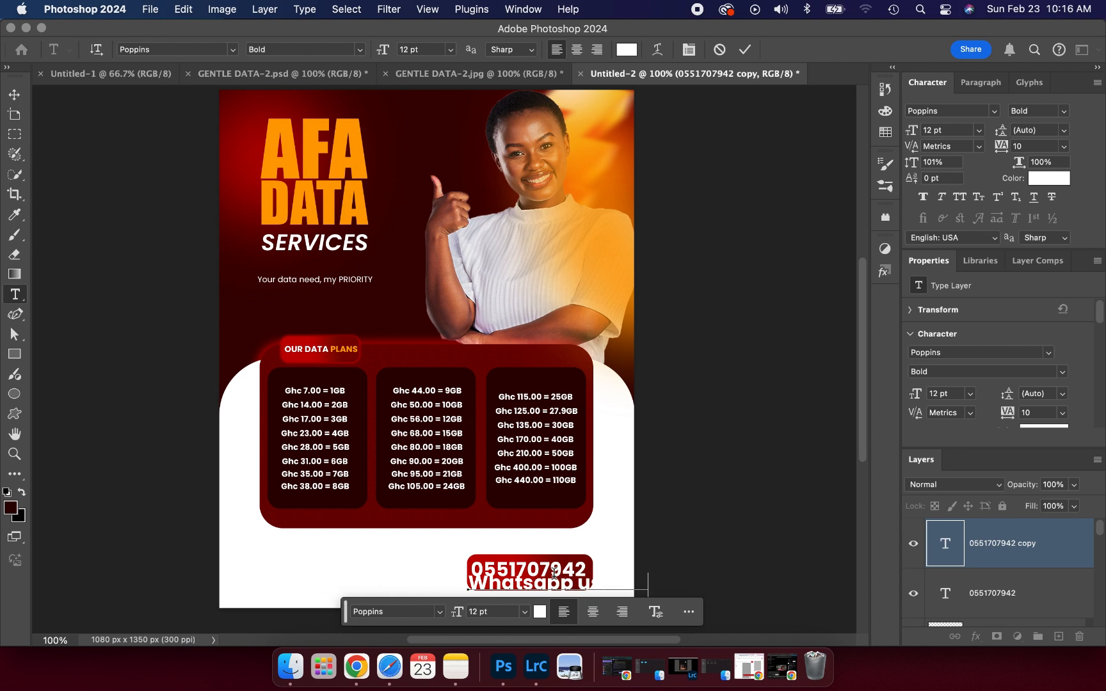
- Scale the Whatsapp us now line proportionally to about 49% so it fits the button
{"action": "left_click", "coordinate": [745, 49]}
{"action": "key", "text": "v"}
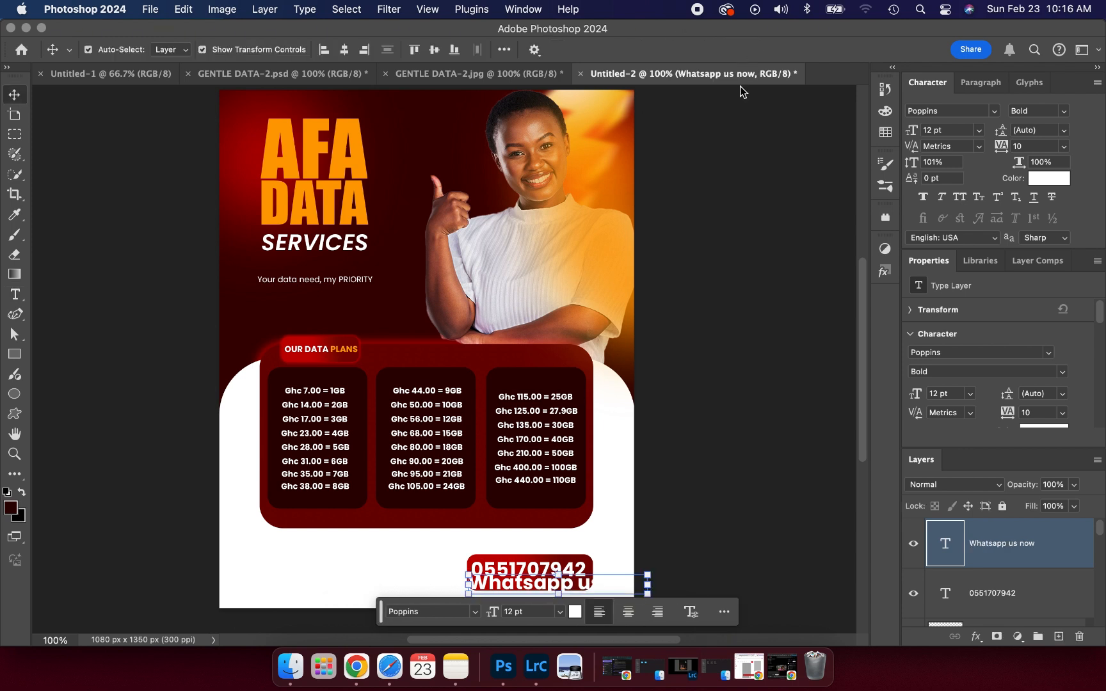
{"action": "left_click_drag", "start_coordinate": [652, 587], "coordinate": [565, 581]}
{"action": "key", "text": "super+s"}
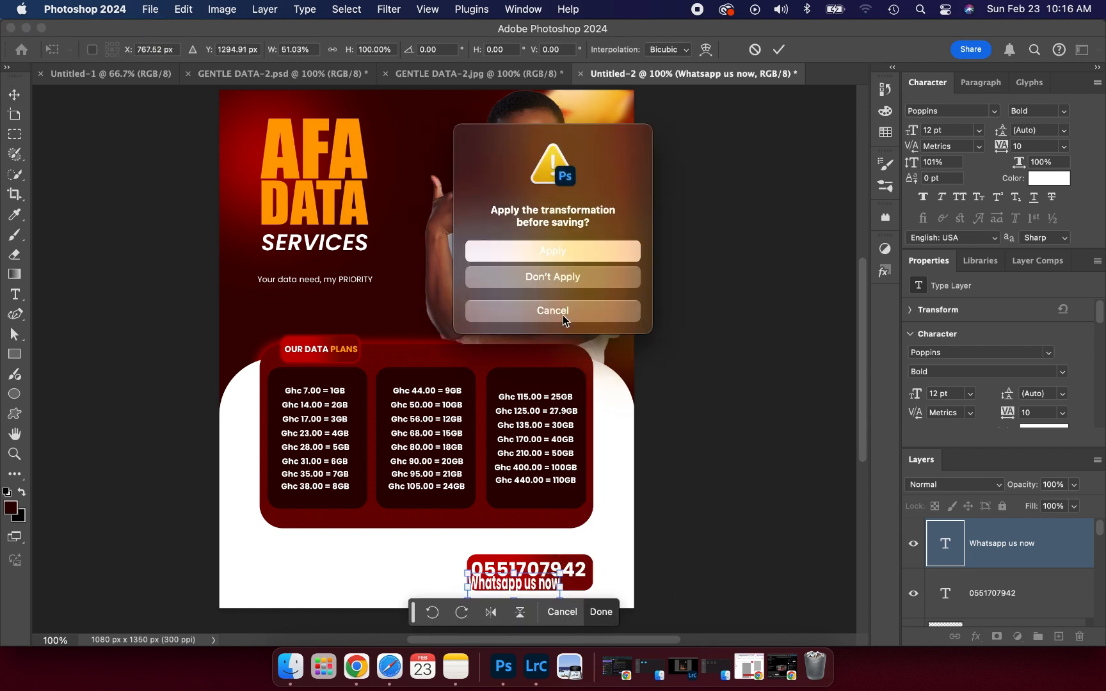
{"action": "left_click", "coordinate": [563, 314]}
{"action": "key", "text": "super+z"}
{"action": "left_click", "coordinate": [332, 50]}
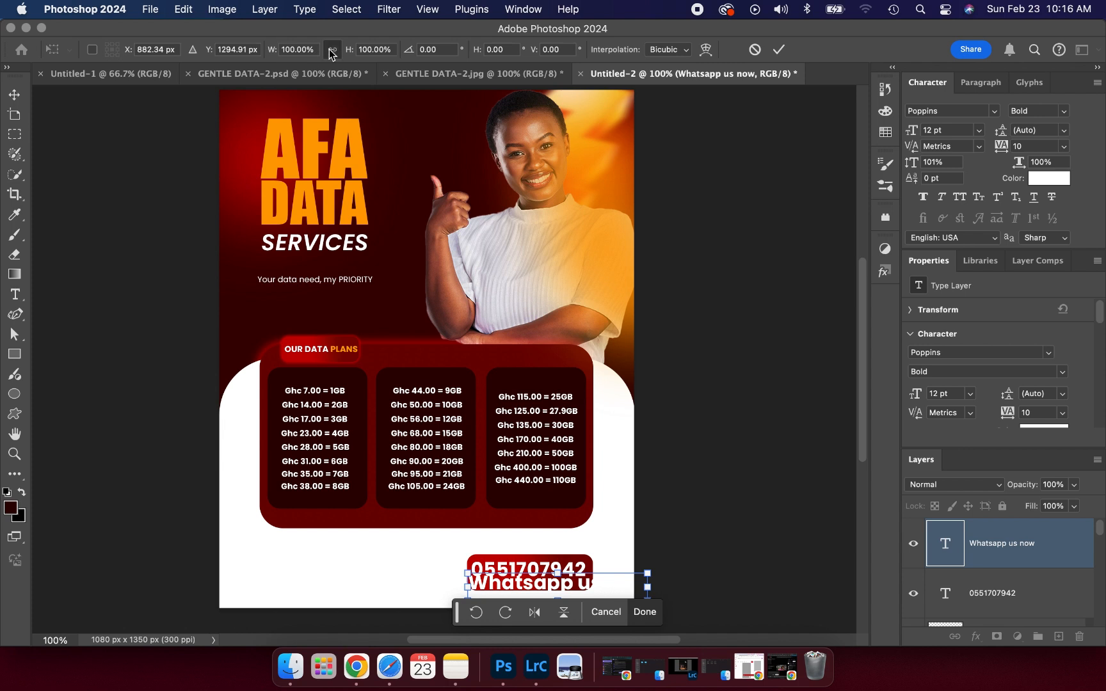
{"action": "left_click_drag", "start_coordinate": [647, 591], "coordinate": [549, 582]}
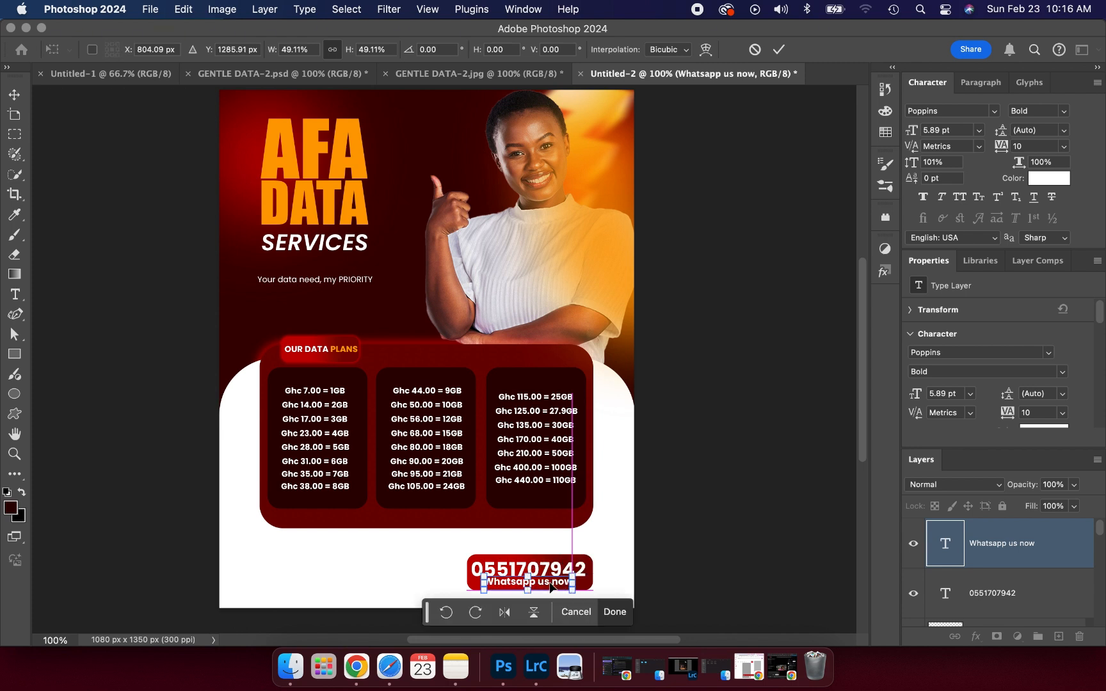
{"action": "left_click", "coordinate": [779, 51]}
- Set the Whatsapp line to Regular weight, review it, then bring up GENTLE DATA-2.psd
{"action": "left_click", "coordinate": [1062, 377]}
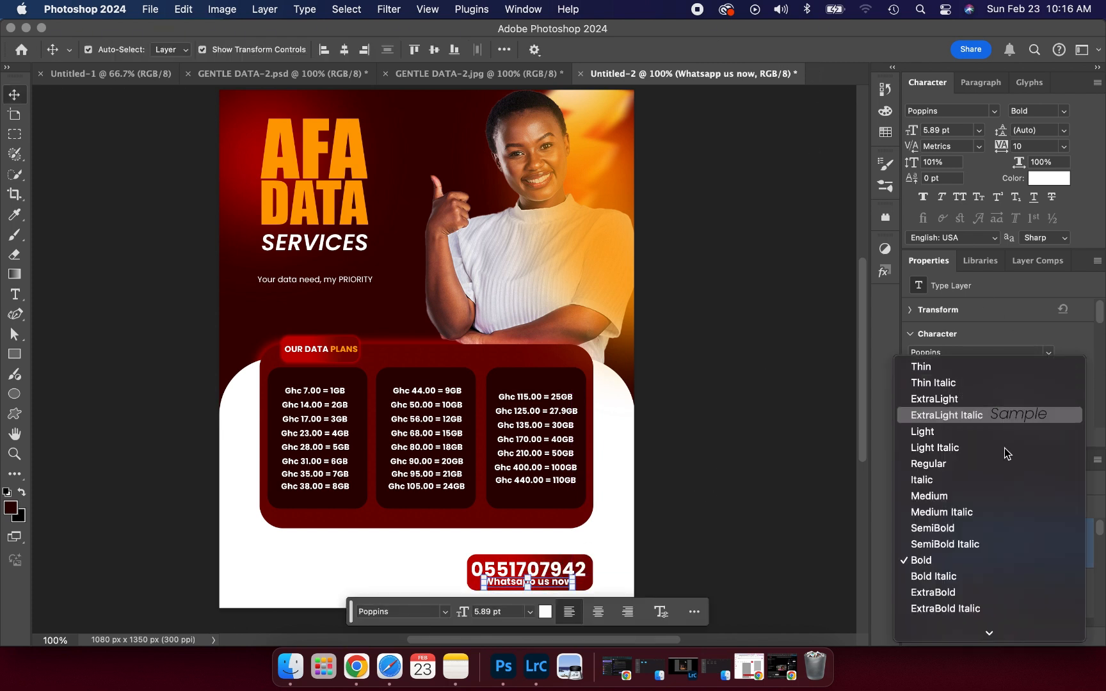
{"action": "key", "text": "Escape"}
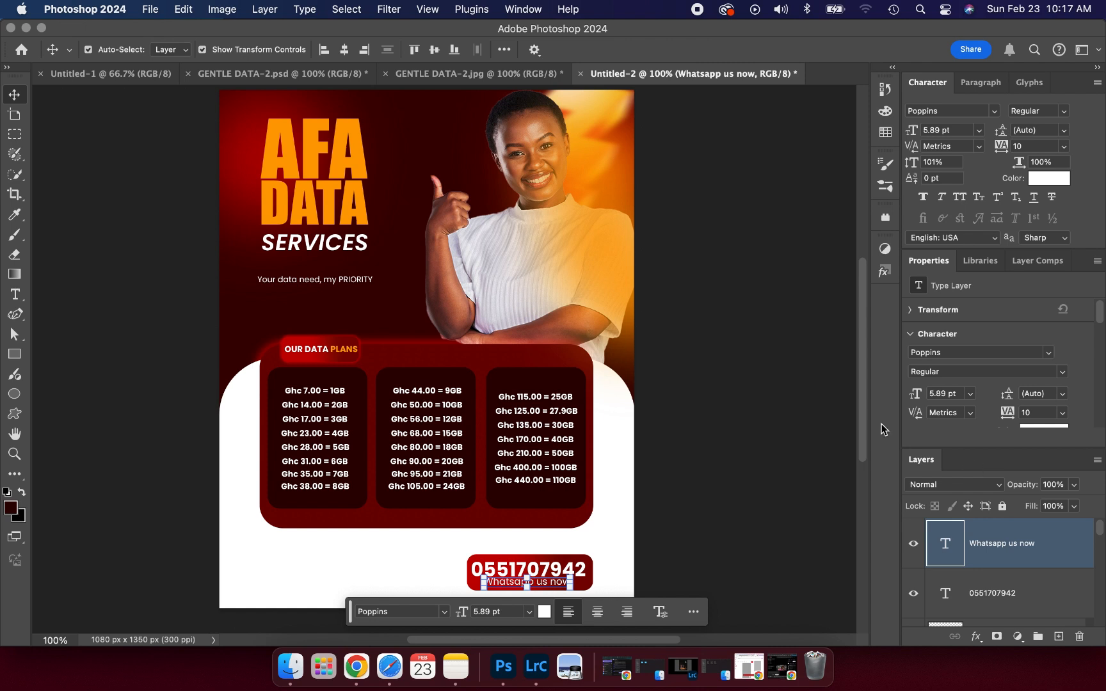
{"action": "left_click", "coordinate": [776, 414]}
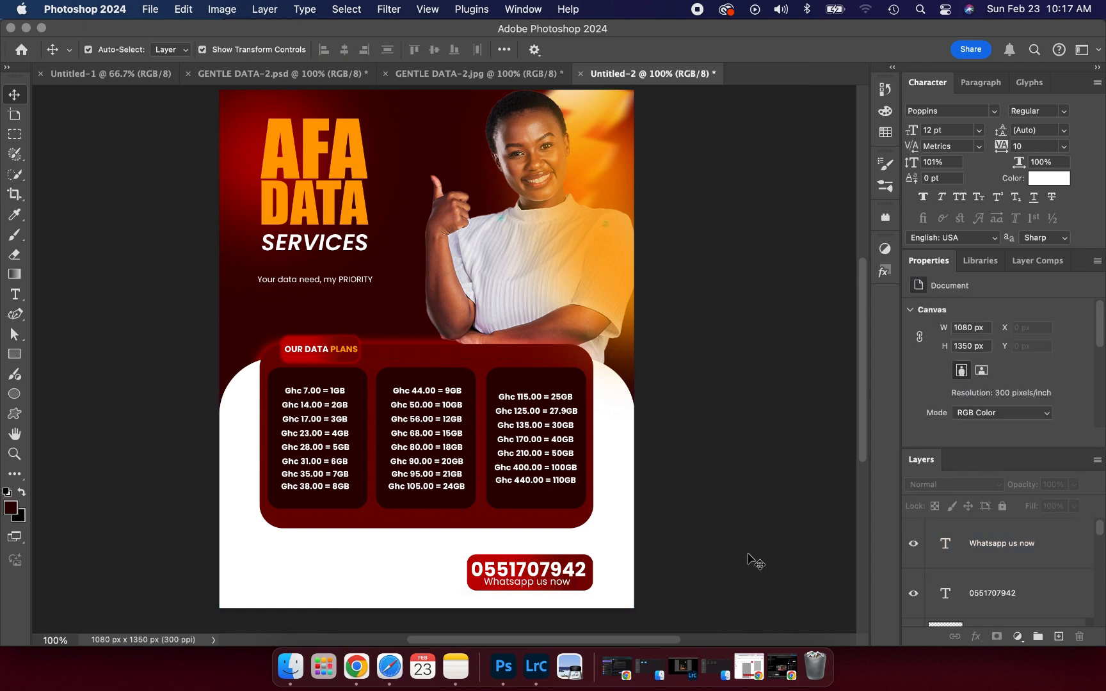
{"action": "left_click", "coordinate": [545, 585]}
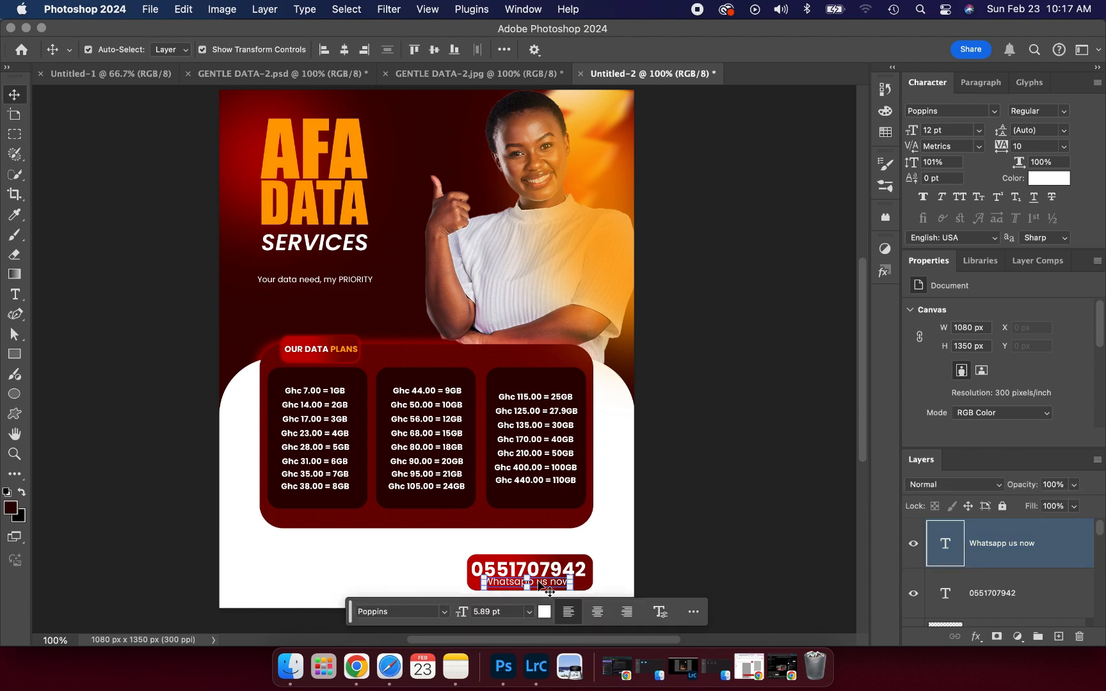
{"action": "left_click", "coordinate": [712, 461]}
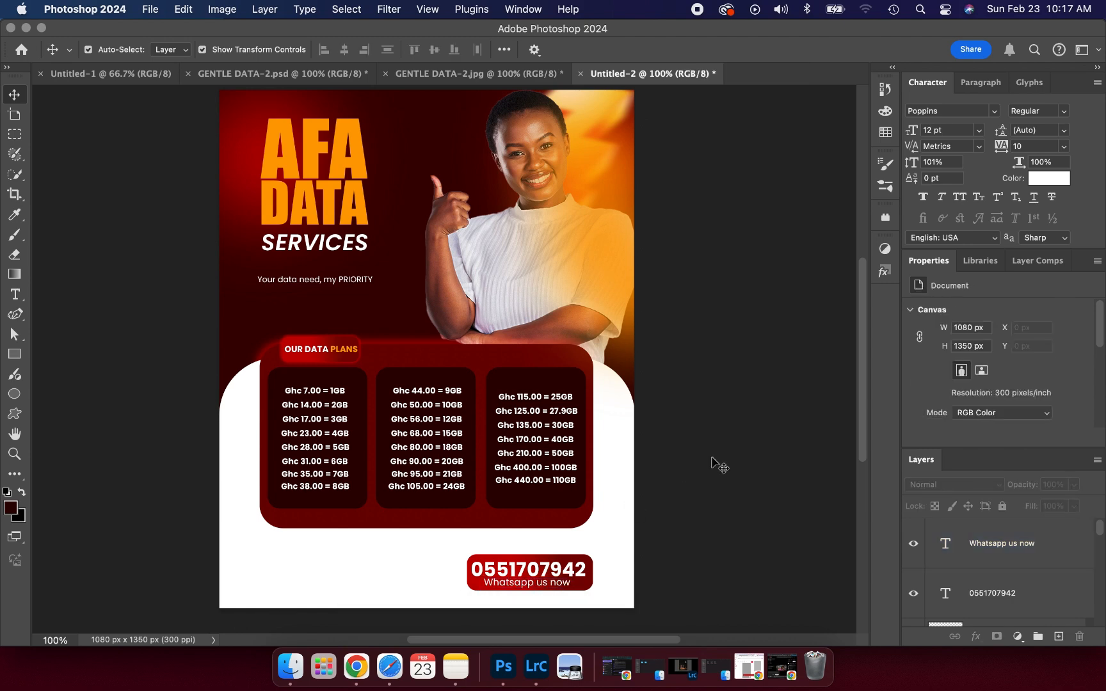
{"action": "left_click", "coordinate": [282, 73]}
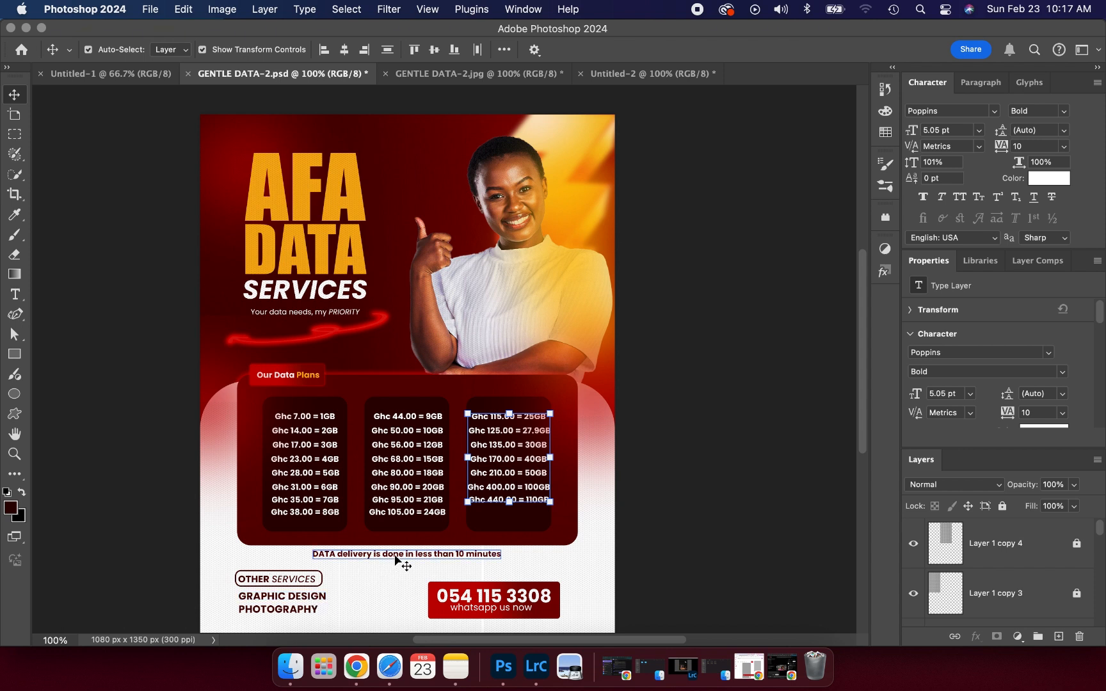
- Deselect the price text in the reference flyer and return to Untitled-2
{"action": "left_click", "coordinate": [383, 588]}
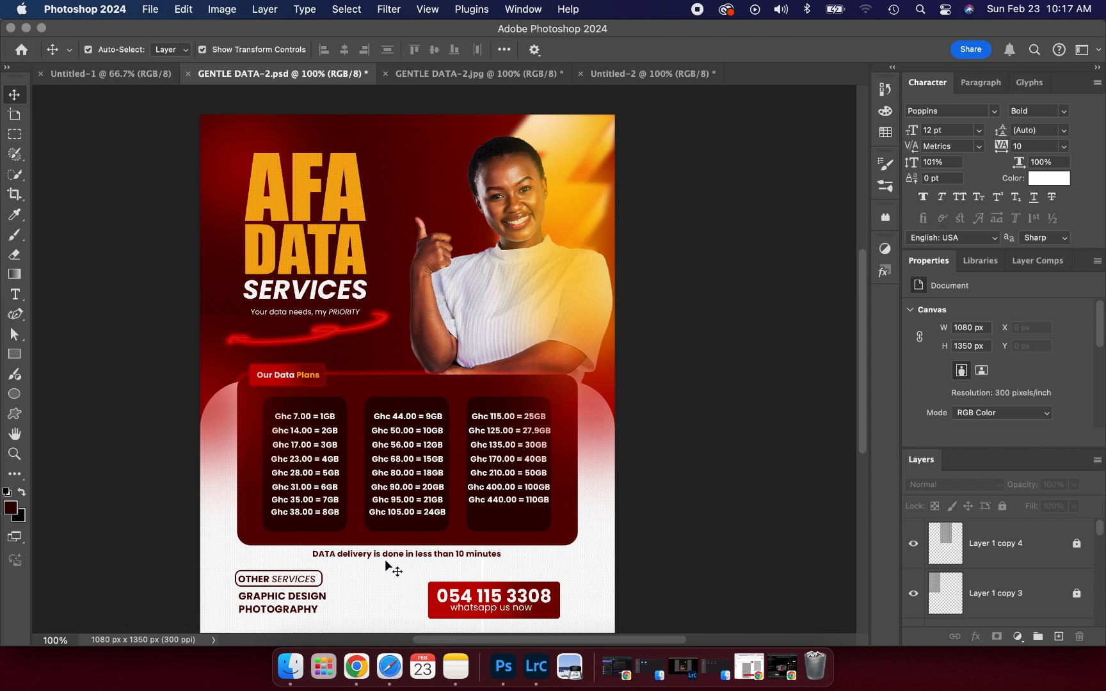
{"action": "left_click", "coordinate": [597, 78]}
- Duplicate the 'Your data need, my PRIORITY' tagline and move the copy below the plans box
{"action": "left_click", "coordinate": [286, 282]}
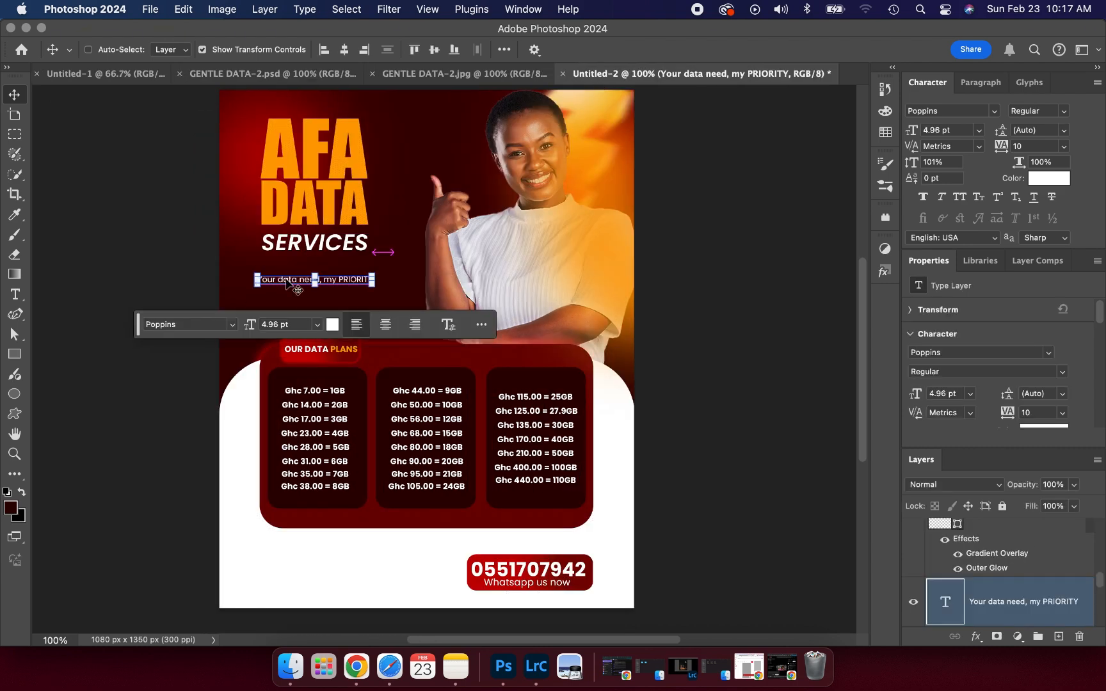
{"action": "key", "text": "super+j"}
{"action": "left_click_drag", "start_coordinate": [286, 282], "coordinate": [406, 545]}
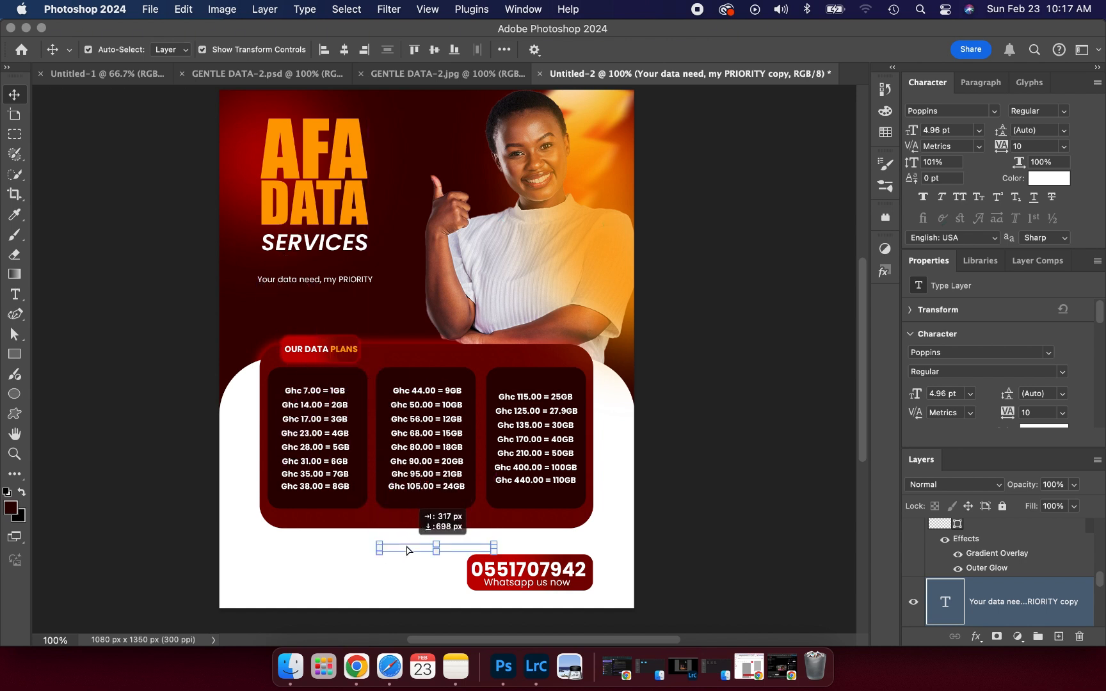
{"action": "left_click_drag", "start_coordinate": [941, 590], "coordinate": [993, 485]}
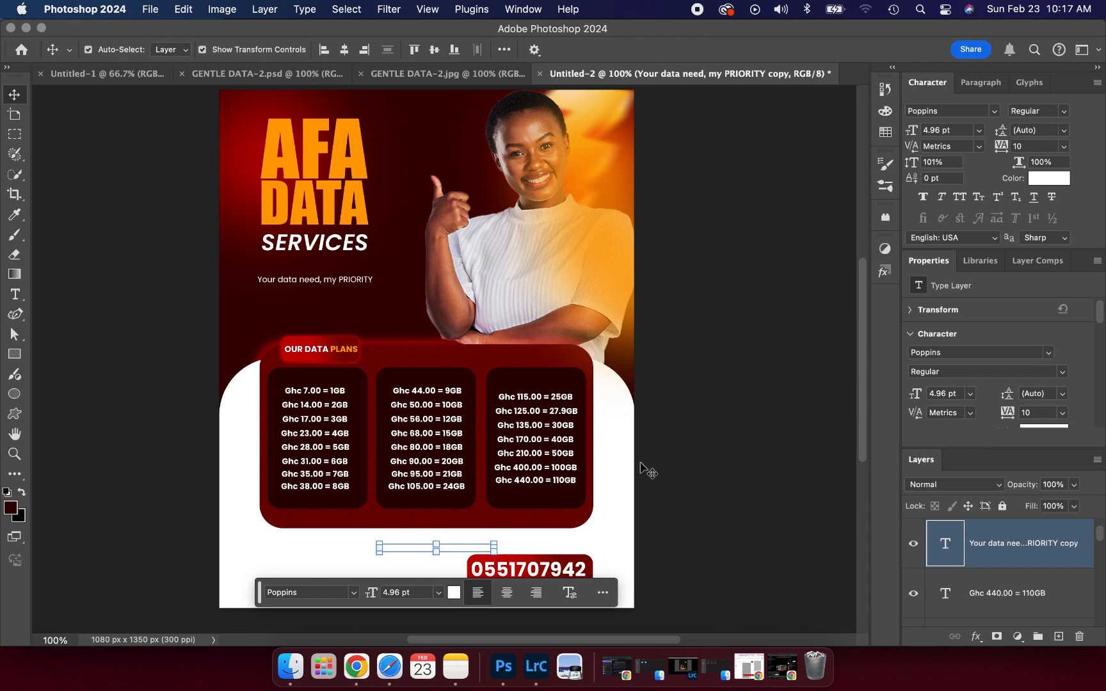
{"action": "scroll", "coordinate": [1024, 320], "scroll_direction": "down", "scroll_amount": 3}
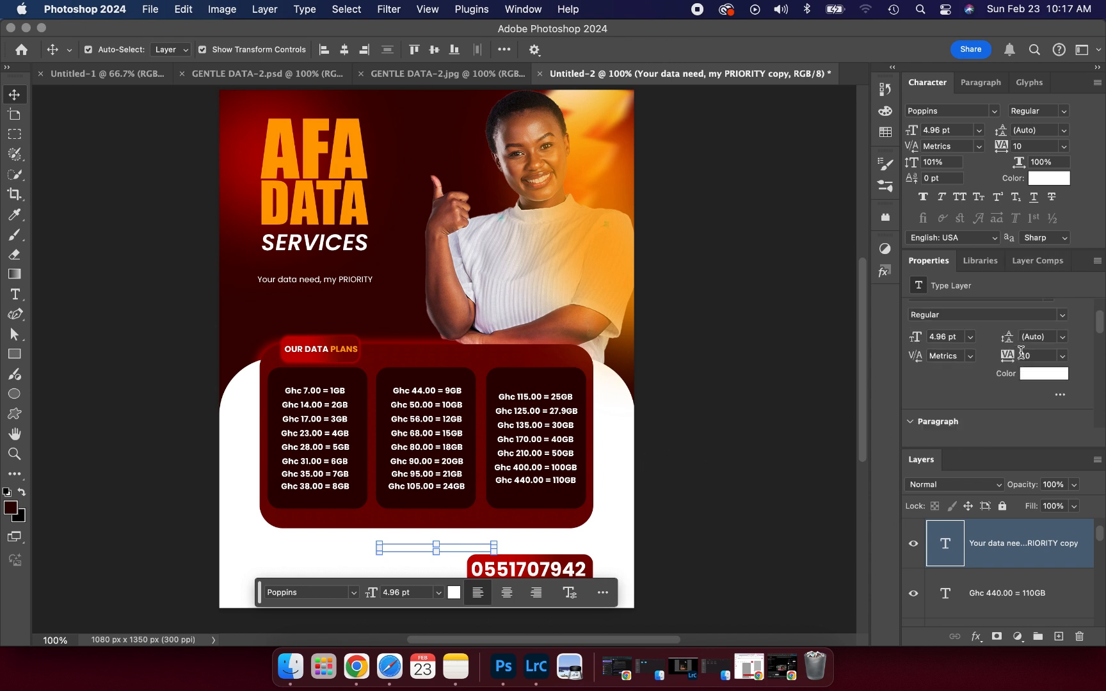
- Colour the copy dark red and retype it as 'Data delivery is done in less than 10 minutes'
{"action": "left_click", "coordinate": [1042, 331]}
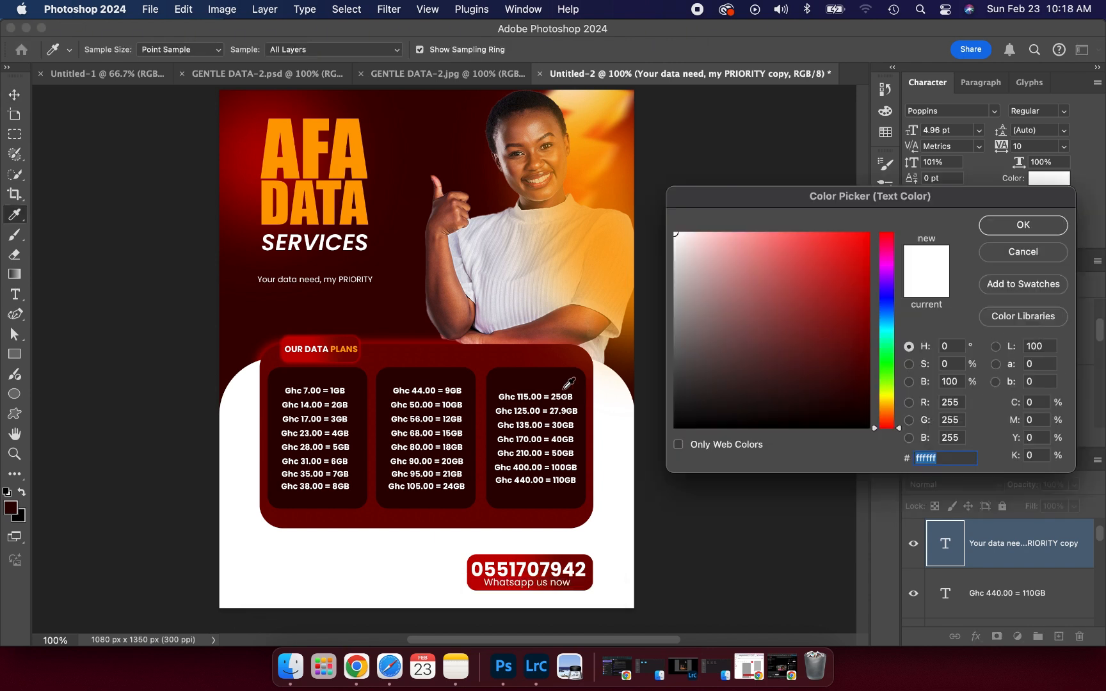
{"action": "left_click", "coordinate": [500, 382]}
{"action": "left_click", "coordinate": [1023, 226]}
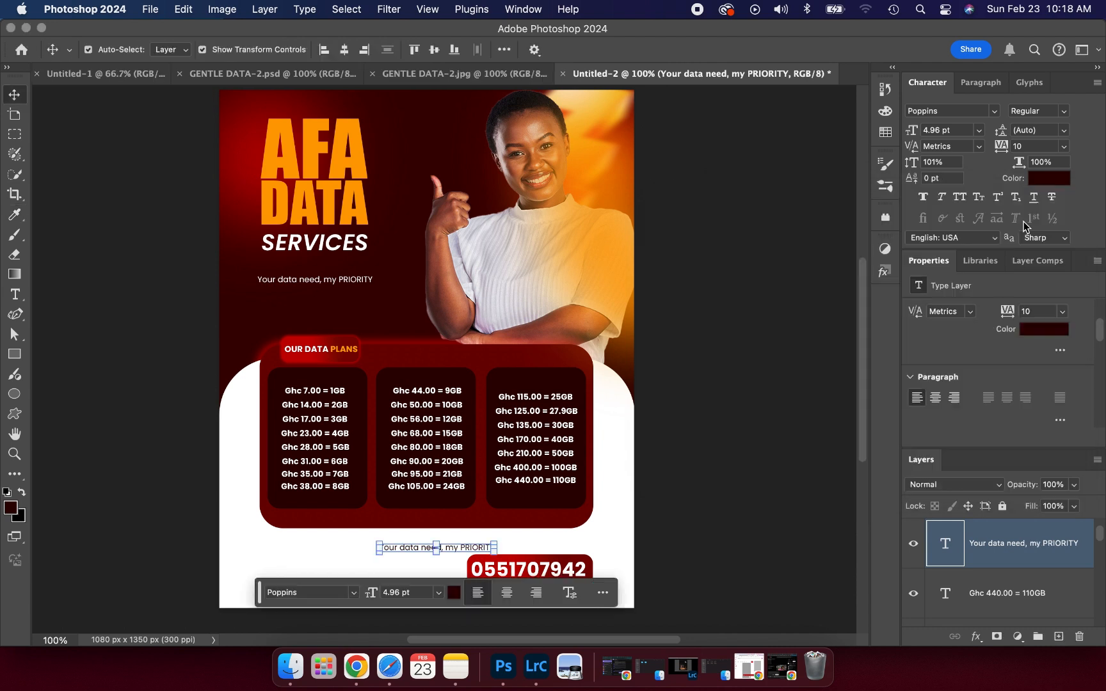
{"action": "double_click", "coordinate": [464, 549]}
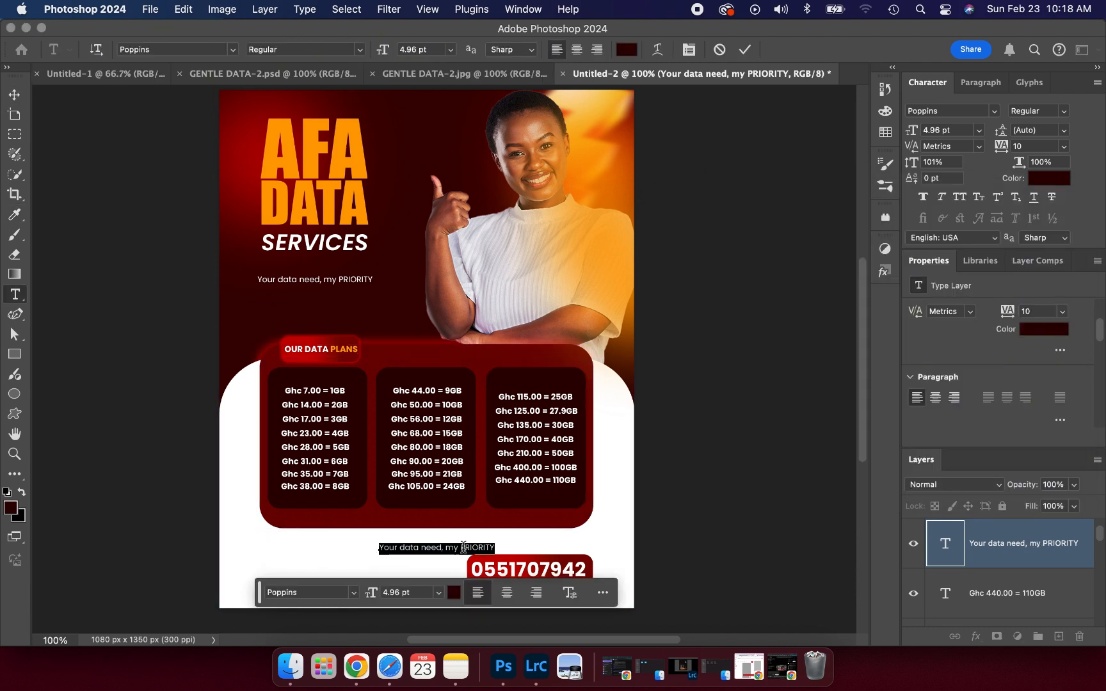
{"action": "type", "text": "D"}
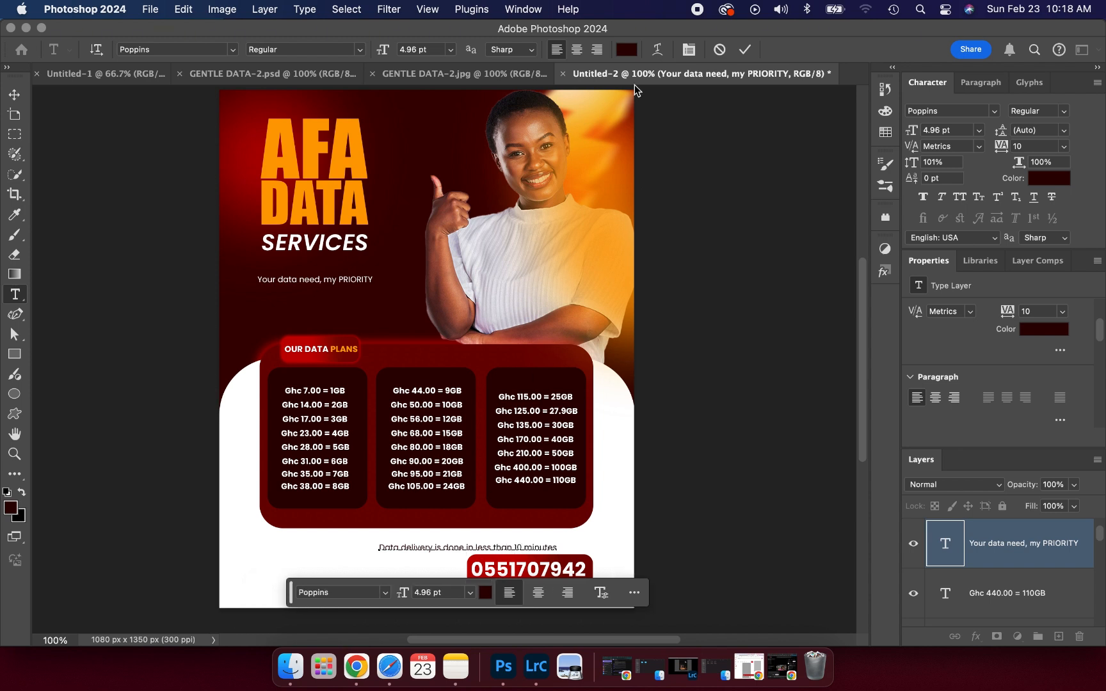
{"action": "left_click", "coordinate": [744, 50]}
- Move the delivery line slightly left and up and make it bold
{"action": "key", "text": "v"}
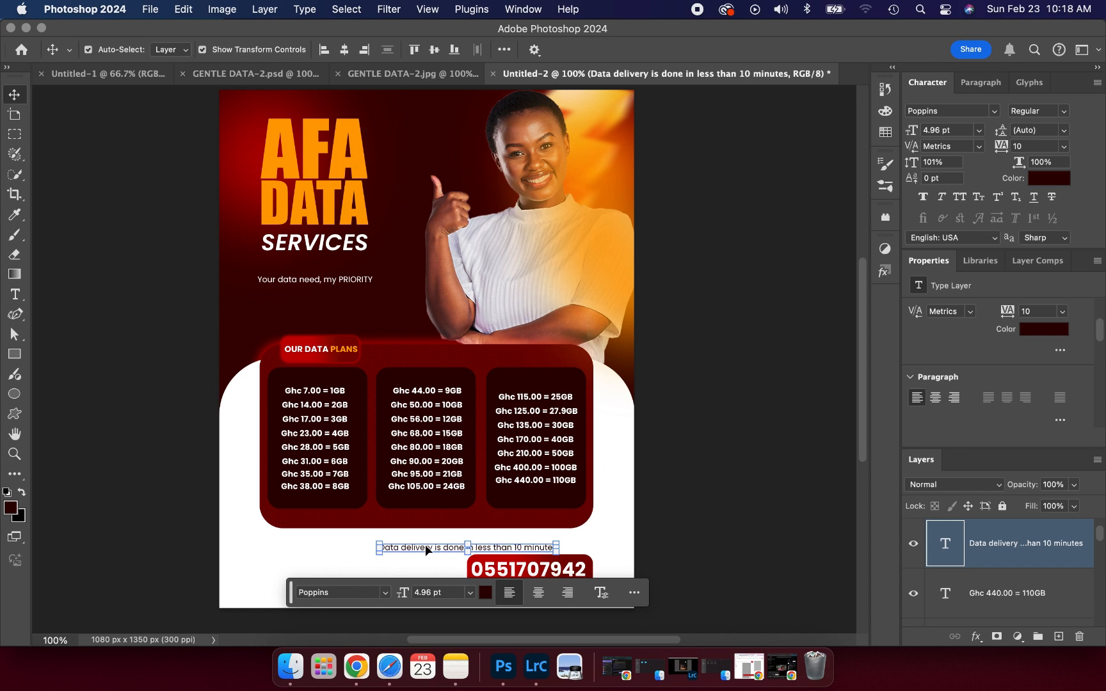
{"action": "left_click_drag", "start_coordinate": [426, 550], "coordinate": [383, 543]}
{"action": "scroll", "coordinate": [935, 331], "scroll_direction": "down", "scroll_amount": 3}
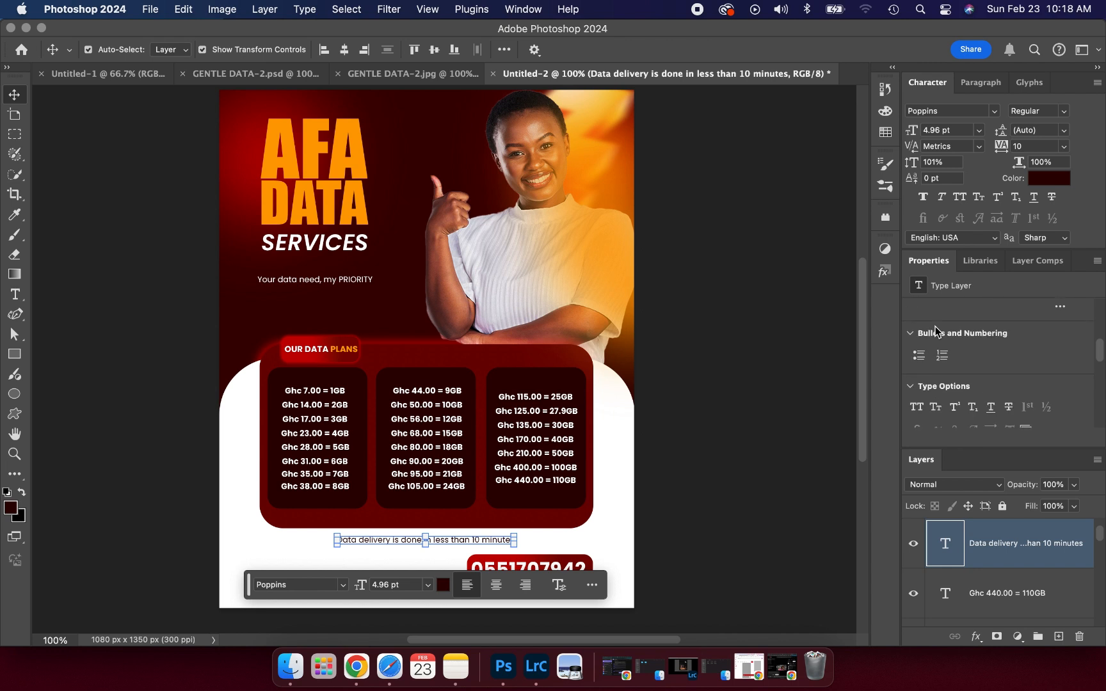
{"action": "scroll", "coordinate": [935, 331], "scroll_direction": "up", "scroll_amount": 4}
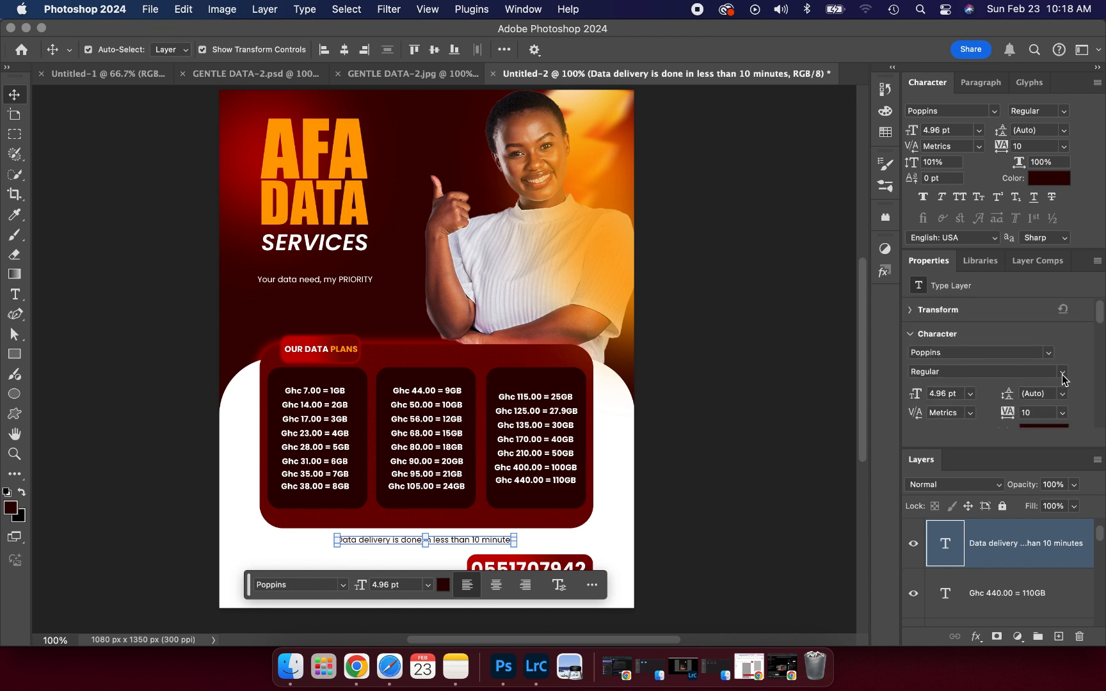
{"action": "left_click", "coordinate": [1063, 377]}
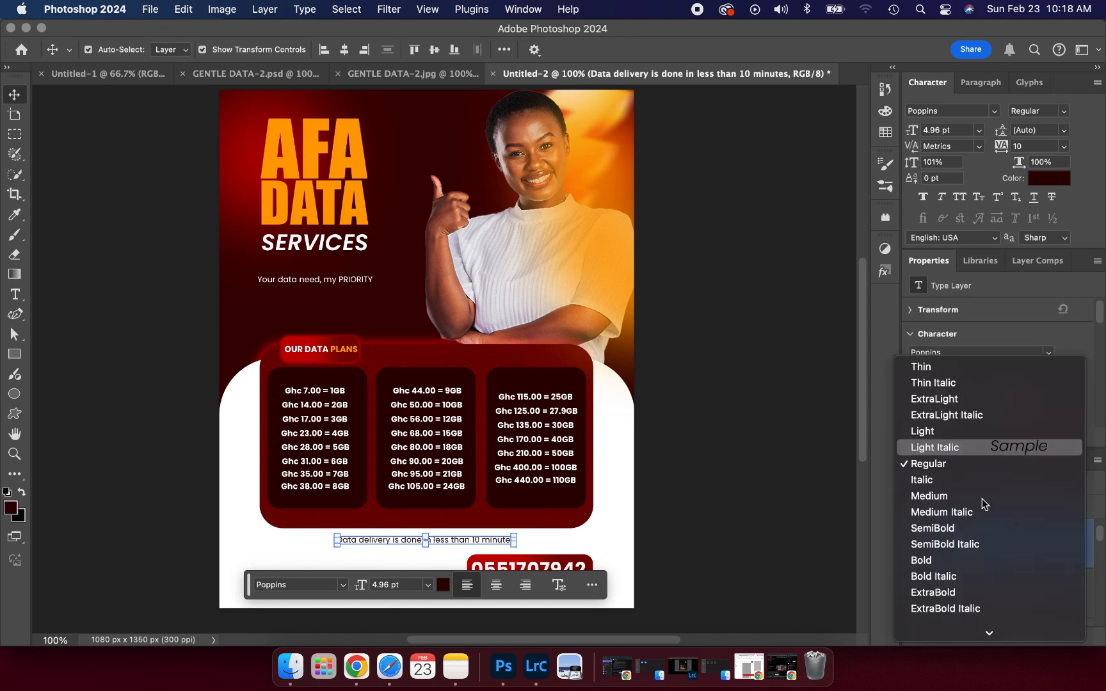
{"action": "left_click", "coordinate": [925, 561]}
{"action": "left_click", "coordinate": [637, 560]}
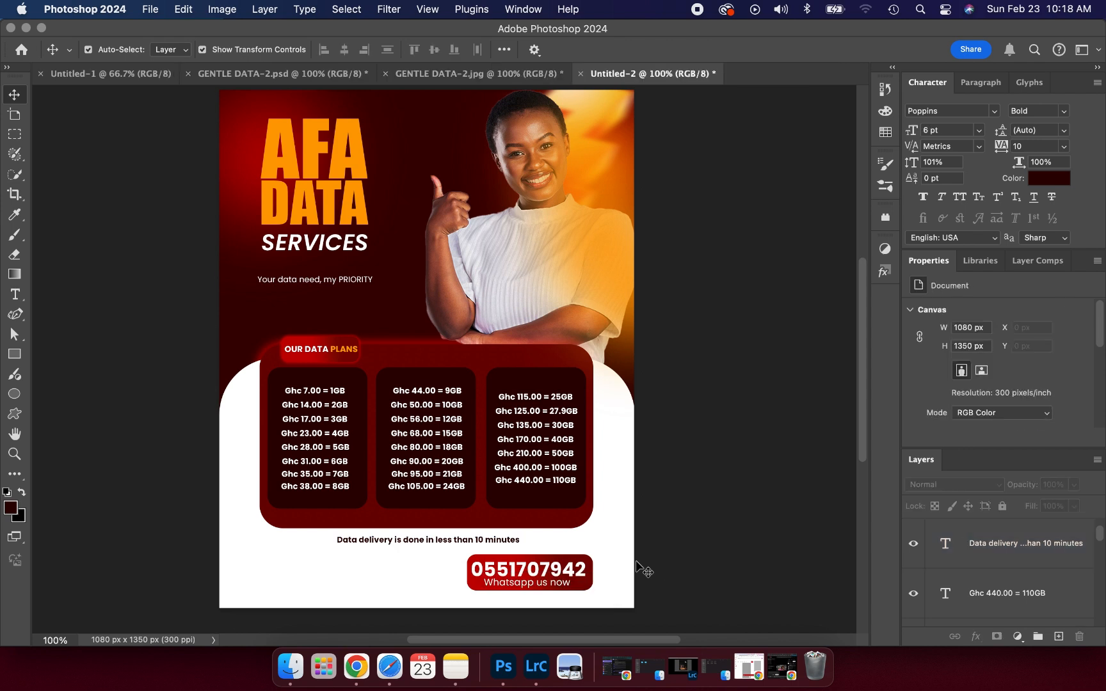
- Stretch the delivery line wider to about 112% and nudge it up under the plans box
{"action": "left_click", "coordinate": [457, 538]}
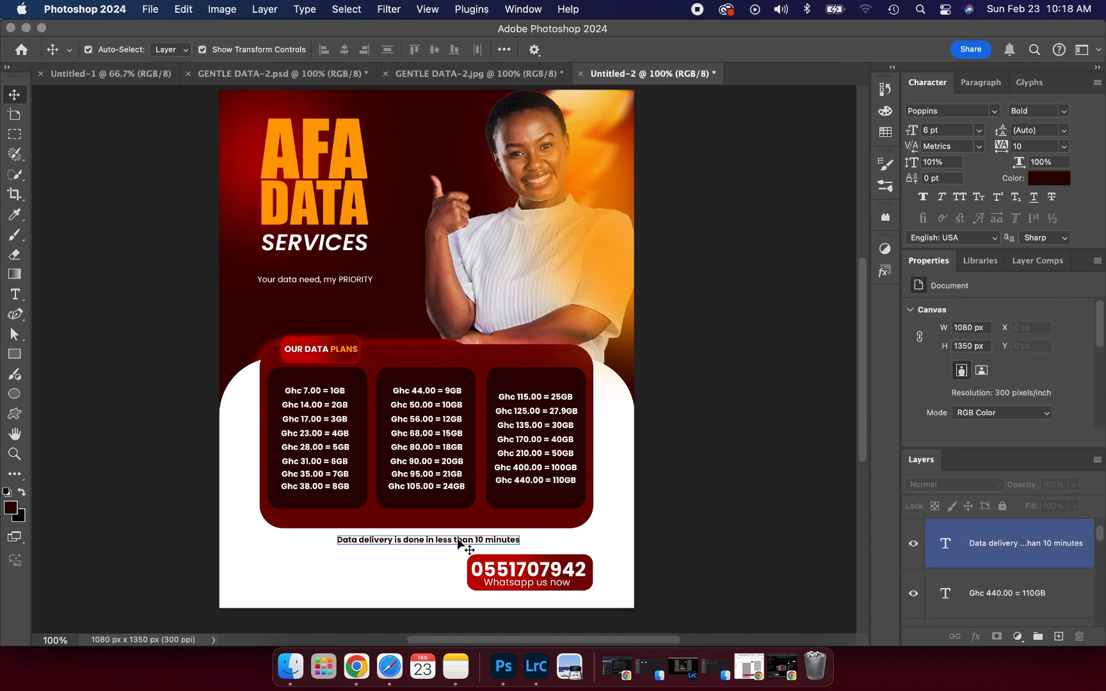
{"action": "double_click", "coordinate": [457, 538]}
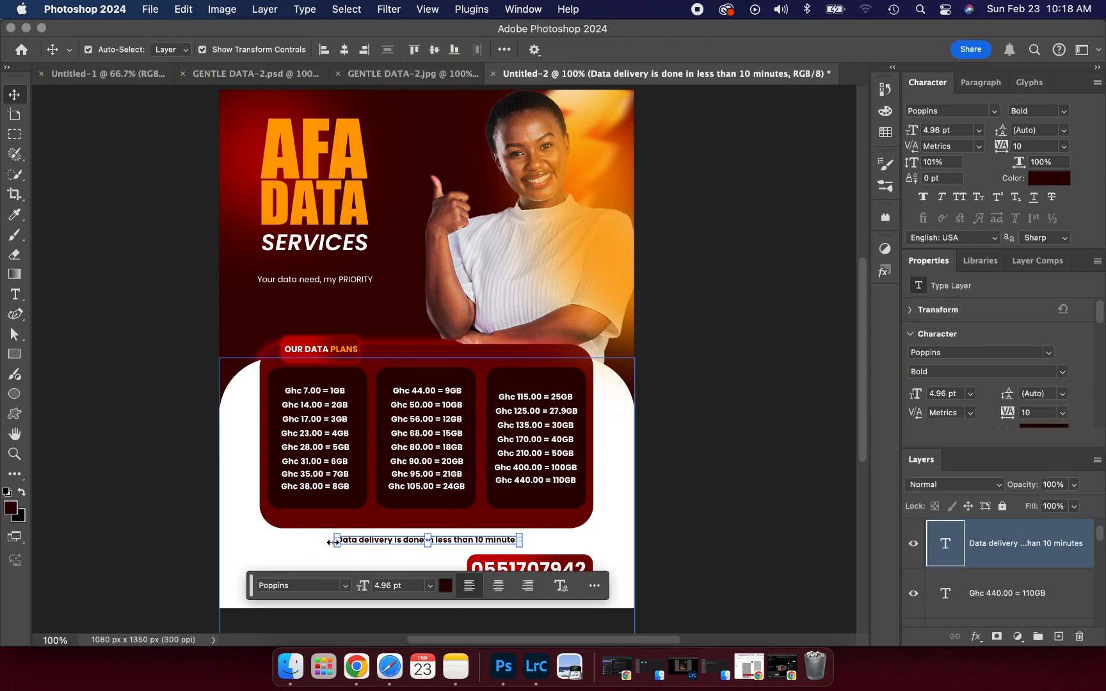
{"action": "mouse_move", "coordinate": [333, 542]}
{"action": "left_mouse_down"}
{"action": "mouse_move", "coordinate": [307, 542]}
{"action": "mouse_move", "coordinate": [346, 541]}
{"action": "left_mouse_up"}
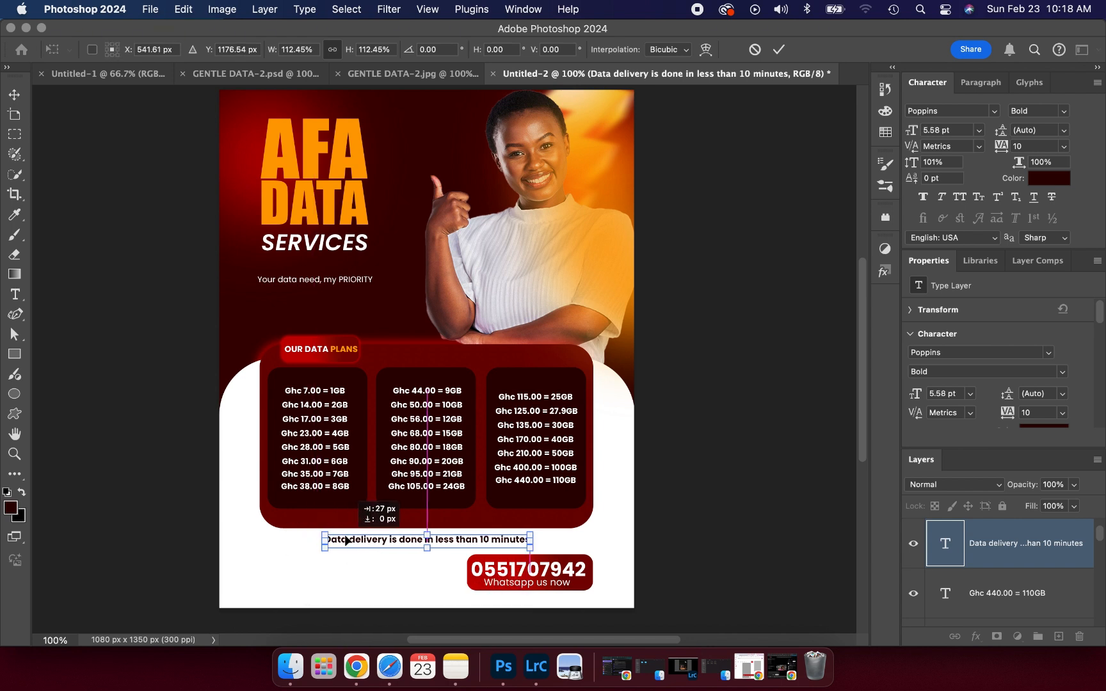
{"action": "left_click", "coordinate": [778, 49]}
{"action": "left_click", "coordinate": [726, 246]}
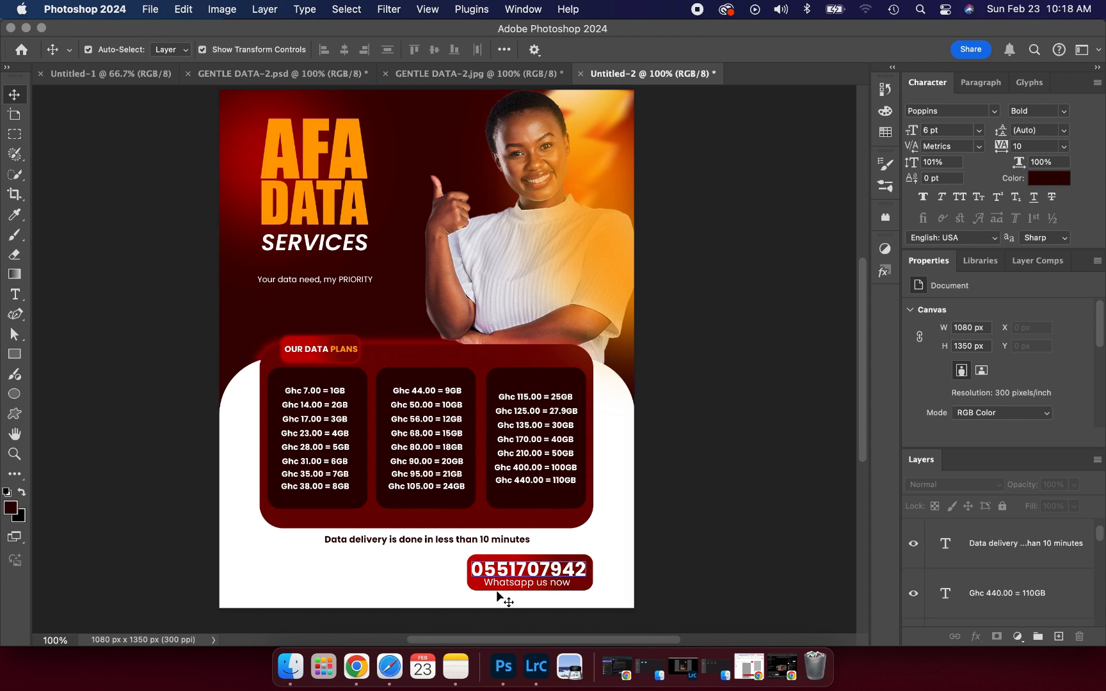
{"action": "left_click", "coordinate": [437, 544]}
{"action": "key", "text": "Up"}
{"action": "key", "text": "Up"}
{"action": "key", "text": "Up"}
{"action": "key", "text": "Up"}
{"action": "key", "text": "Up"}
{"action": "key", "text": "Up"}
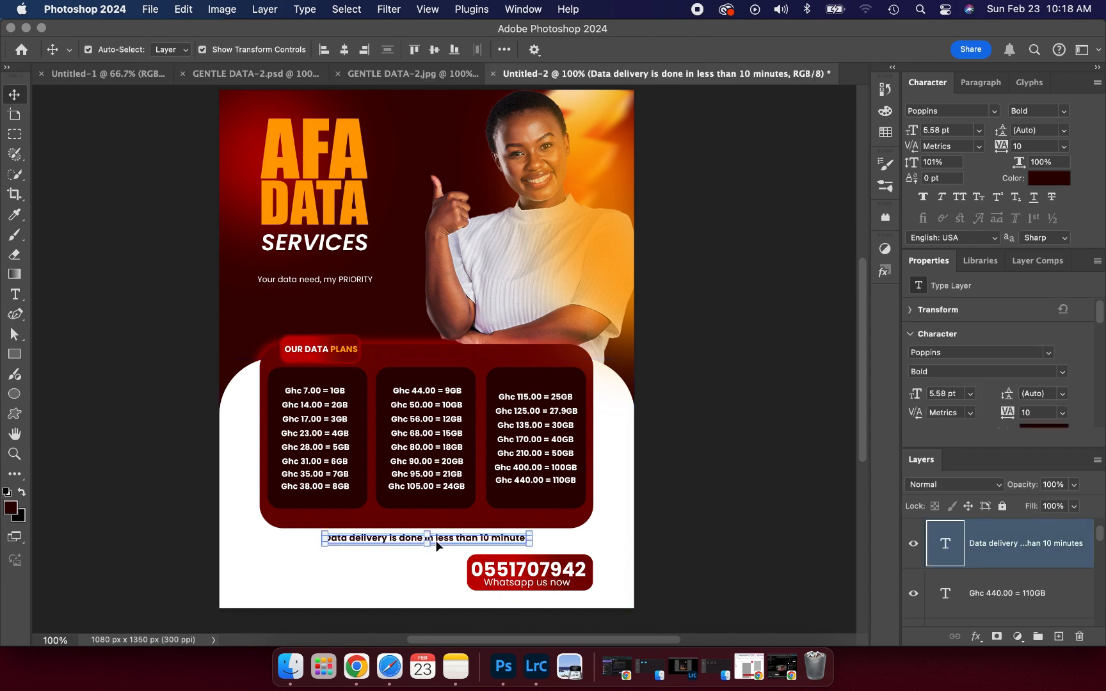
{"action": "left_click", "coordinate": [753, 440]}
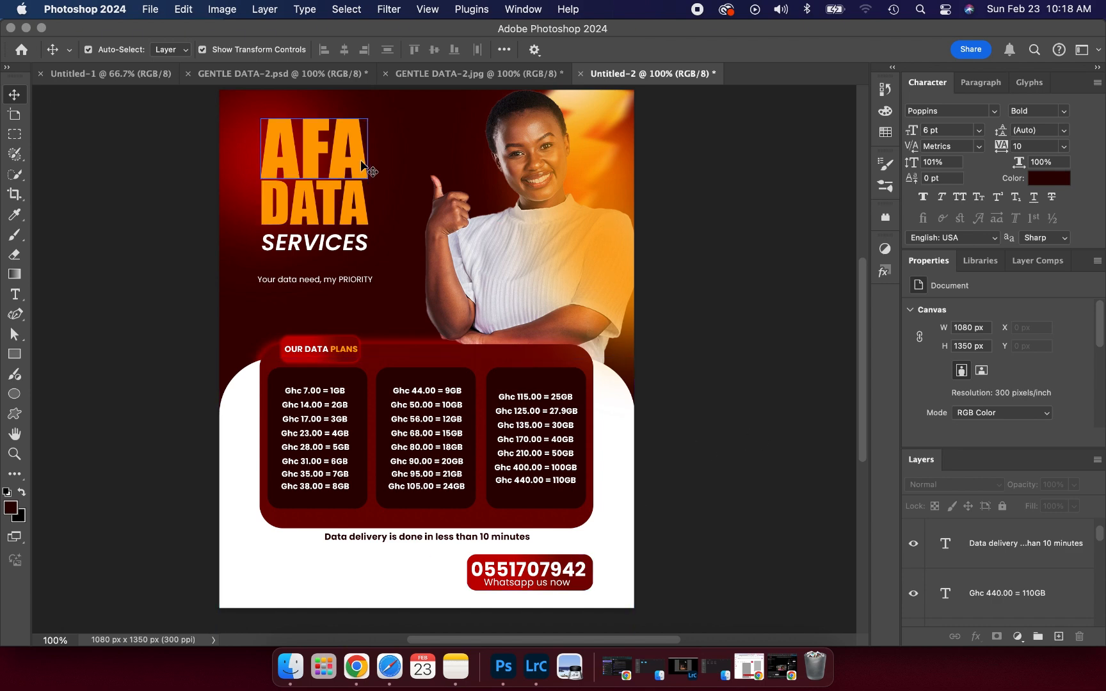
- After checking the reference flyer, type an OTHER SERVICES label below the delivery line
{"action": "left_click", "coordinate": [305, 73]}
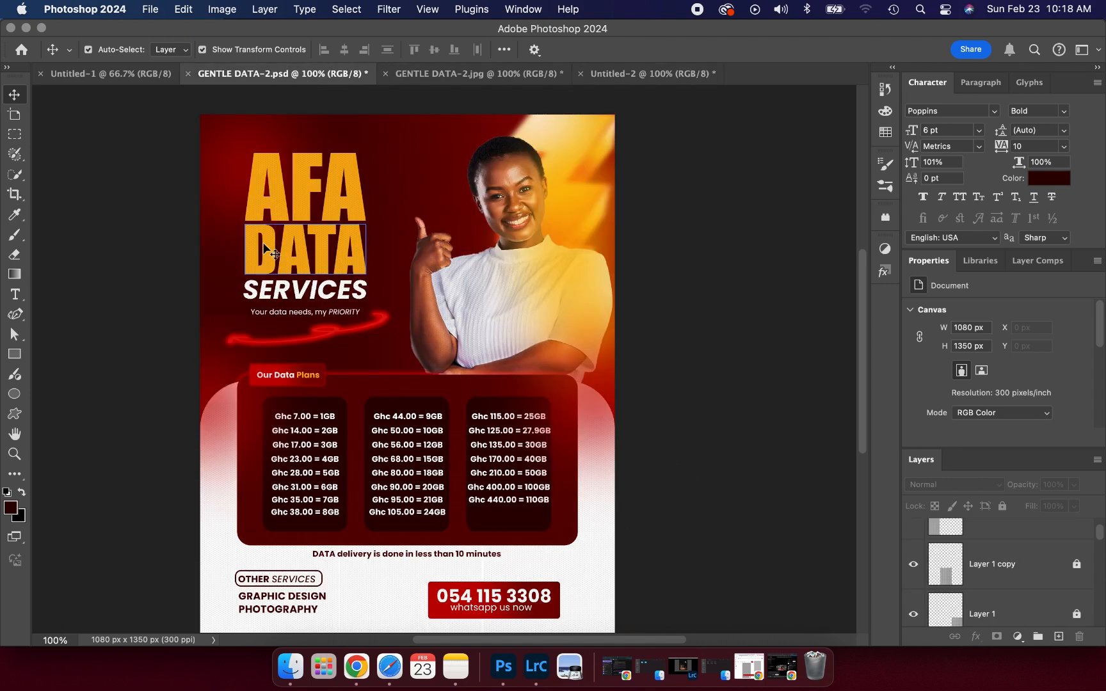
{"action": "left_click", "coordinate": [637, 74]}
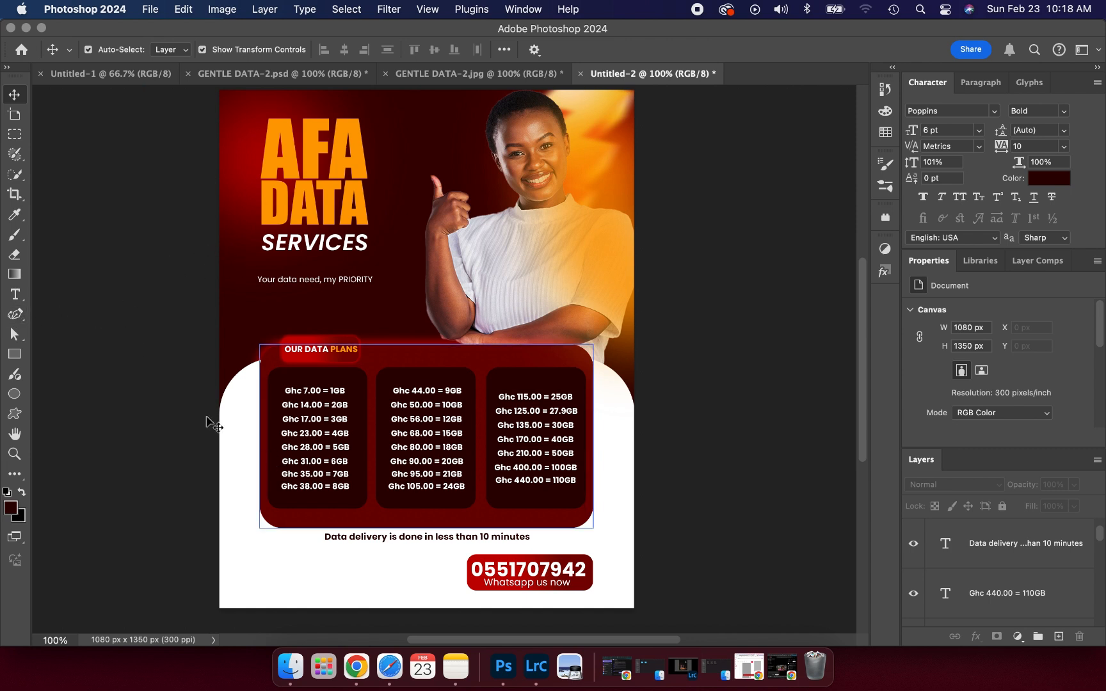
{"action": "left_click", "coordinate": [16, 298]}
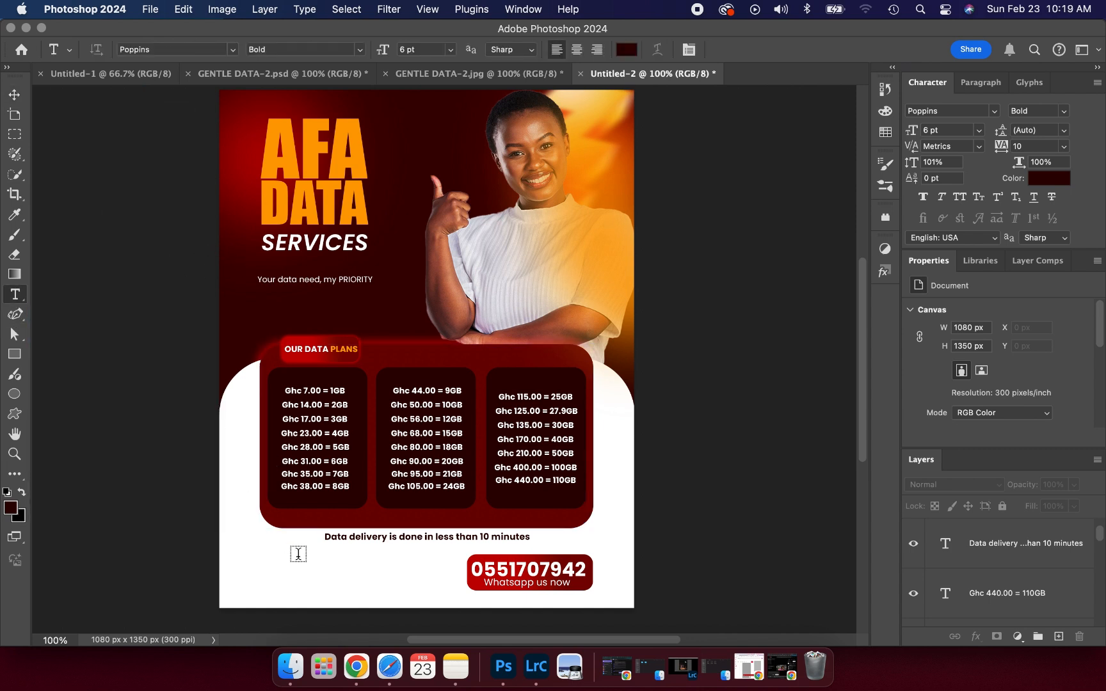
{"action": "left_click", "coordinate": [304, 570]}
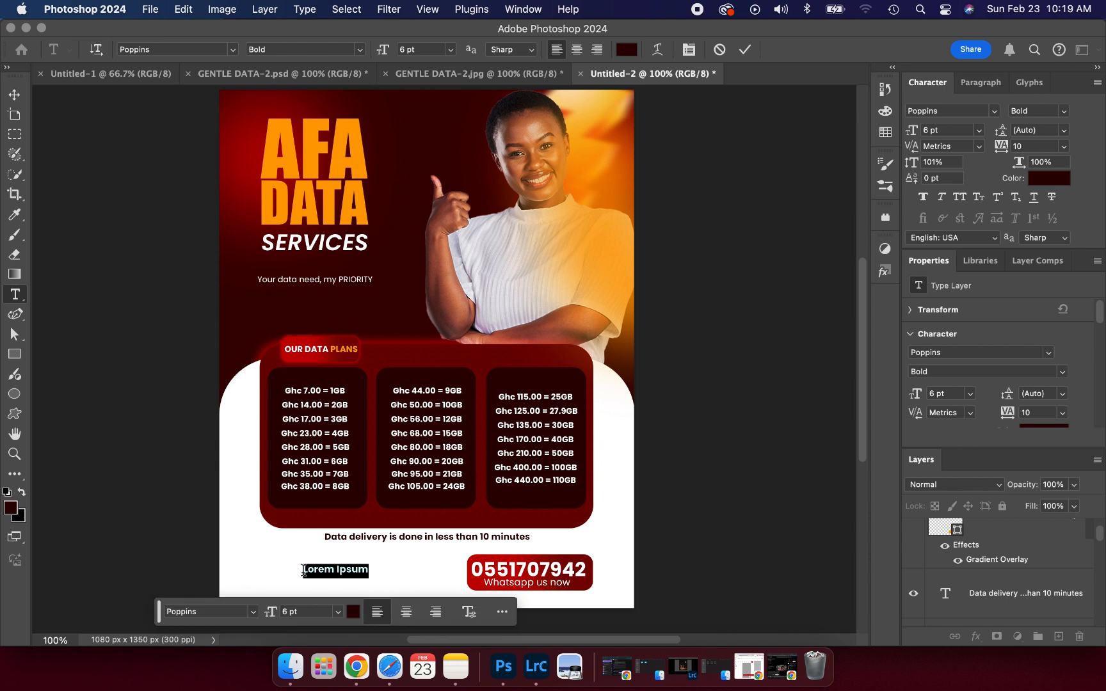
{"action": "type", "text": "p"}
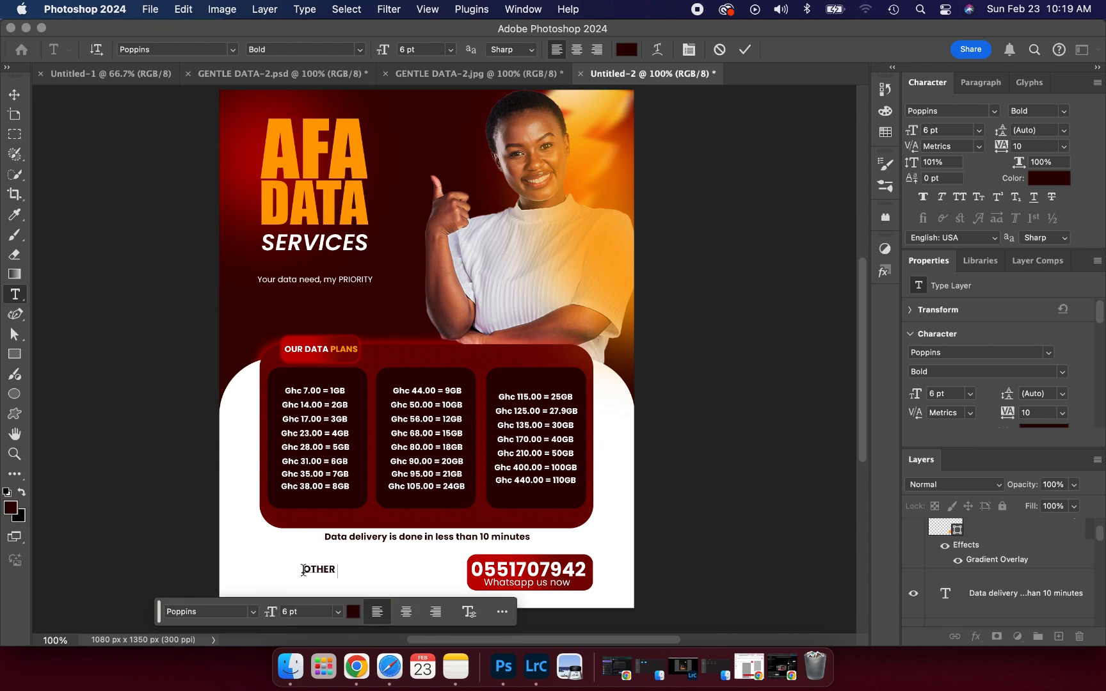
{"action": "type", "text": "THER SERVICES"}
- Set SERVICES to SemiBold Italic and align the label with the plans box's left edge
{"action": "double_click", "coordinate": [363, 568]}
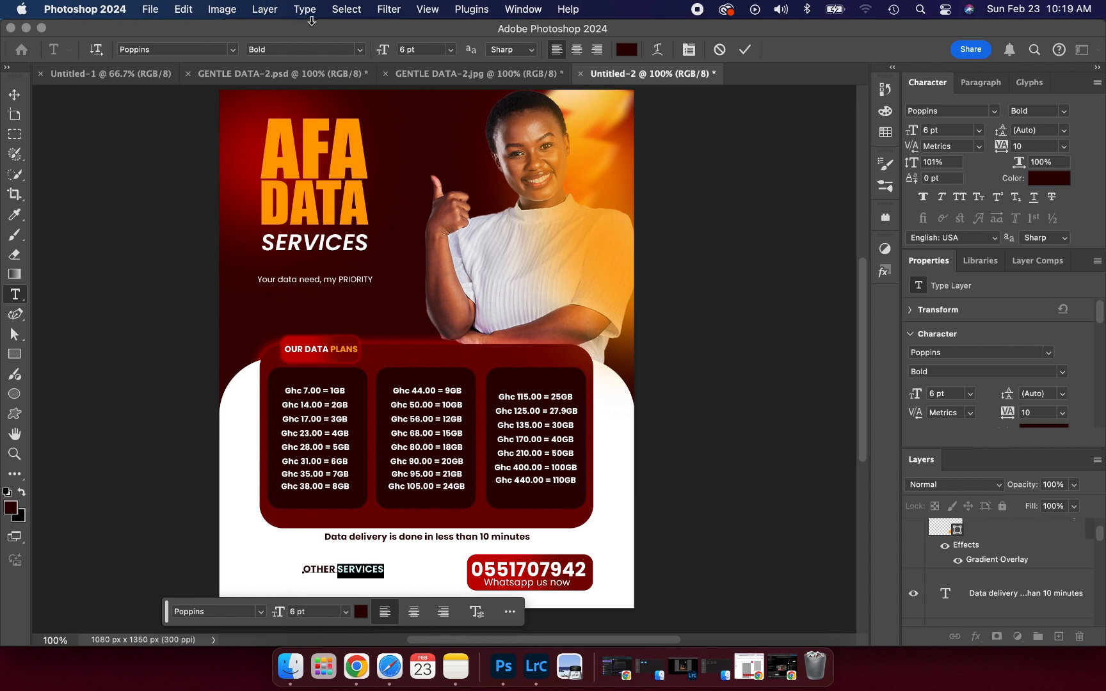
{"action": "left_click", "coordinate": [357, 49]}
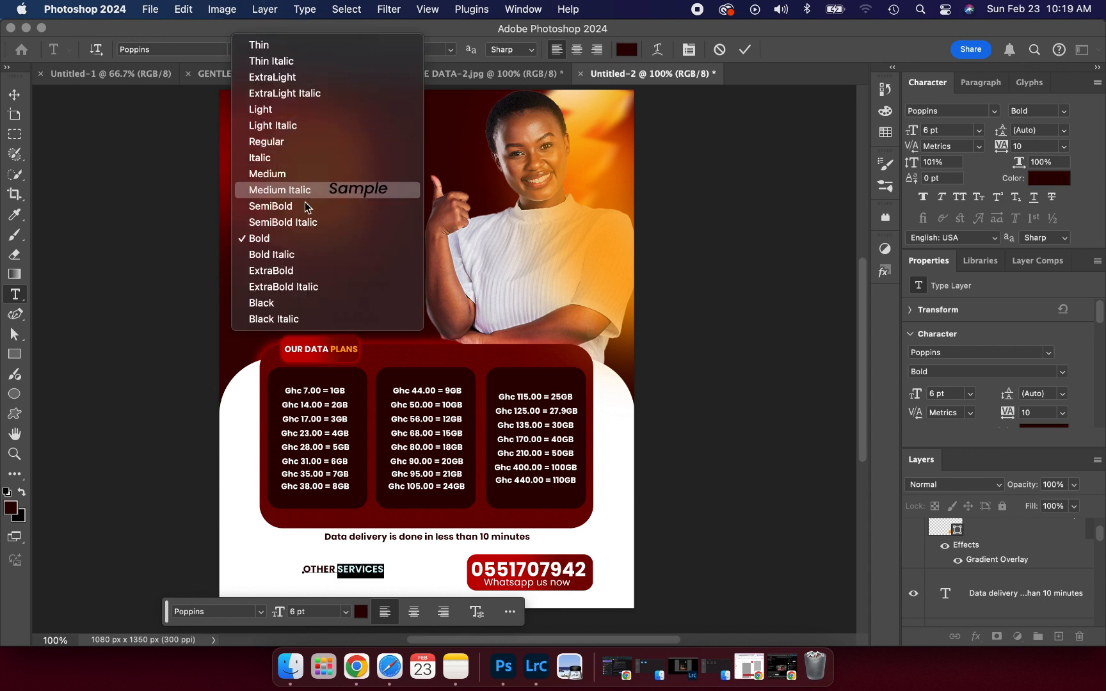
{"action": "left_click", "coordinate": [299, 224]}
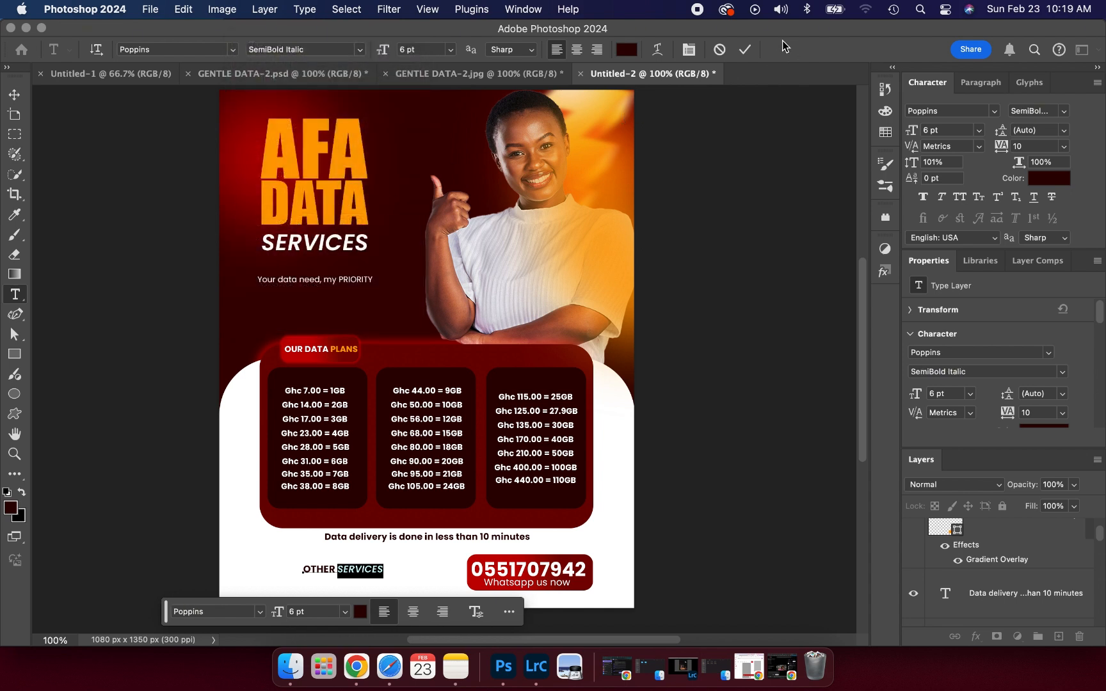
{"action": "left_click", "coordinate": [745, 50]}
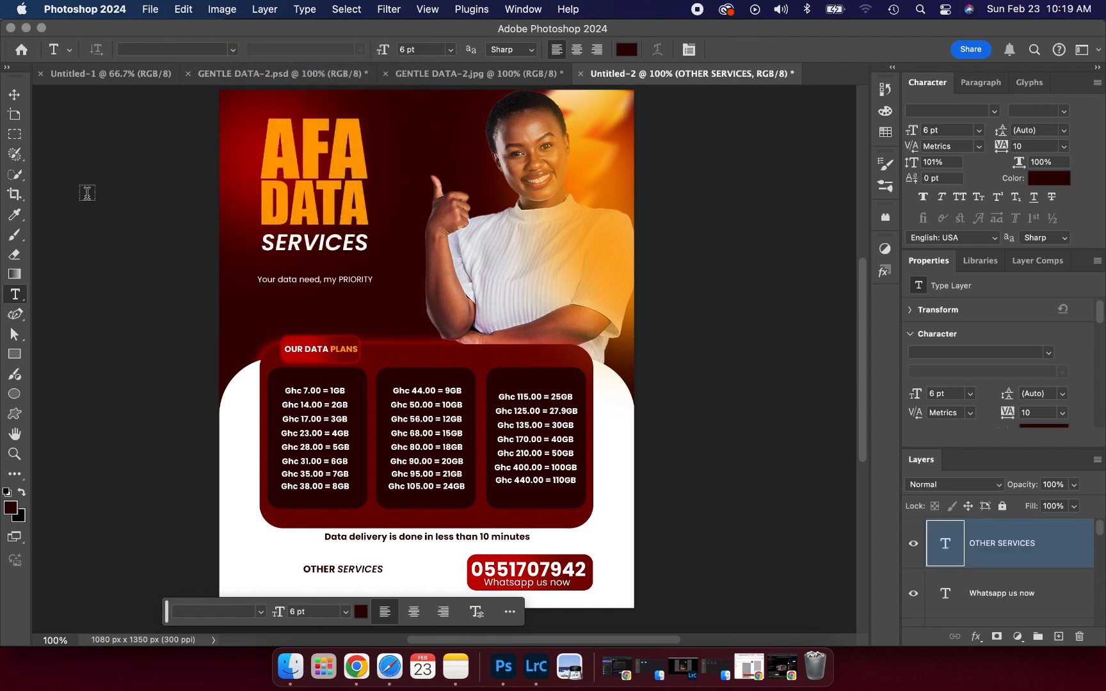
{"action": "left_click", "coordinate": [14, 114]}
{"action": "left_click", "coordinate": [14, 94]}
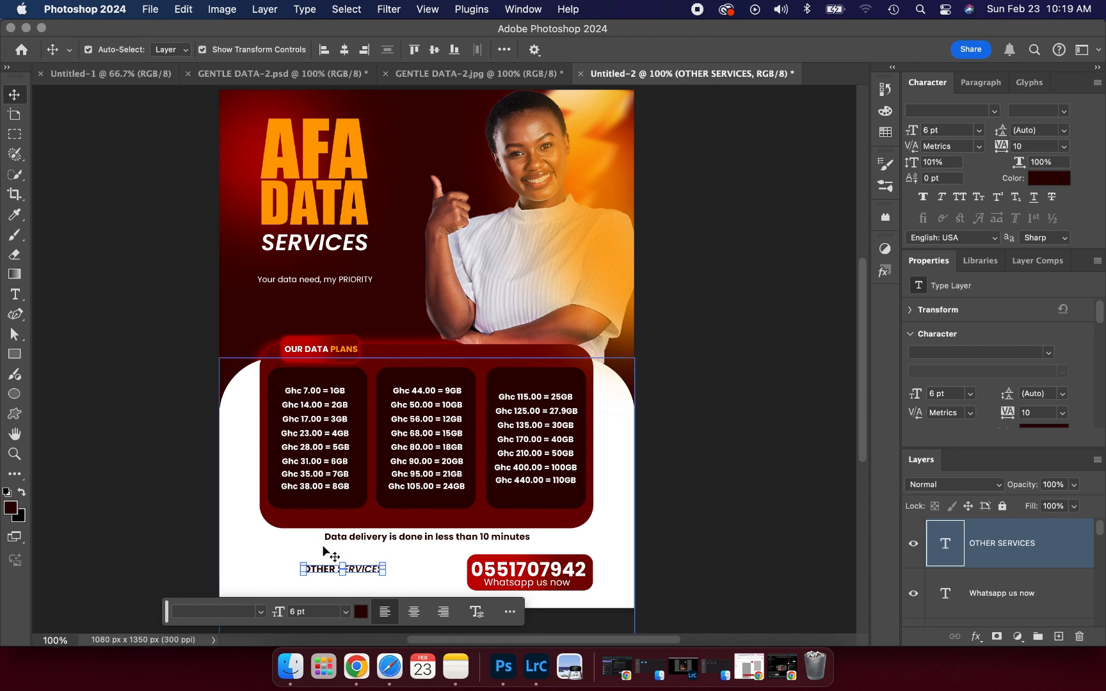
{"action": "left_click_drag", "start_coordinate": [320, 571], "coordinate": [276, 560]}
- Duplicate the bold phone number text and move the copy beneath OTHER SERVICES
{"action": "left_click", "coordinate": [534, 575]}
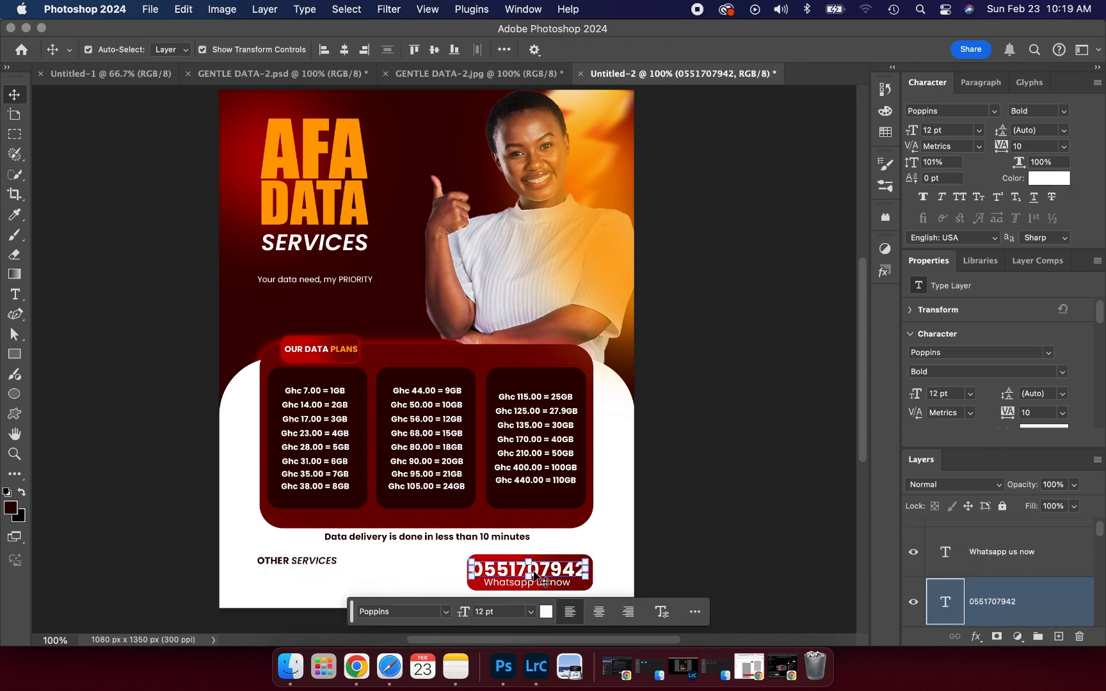
{"action": "key", "text": "super+j"}
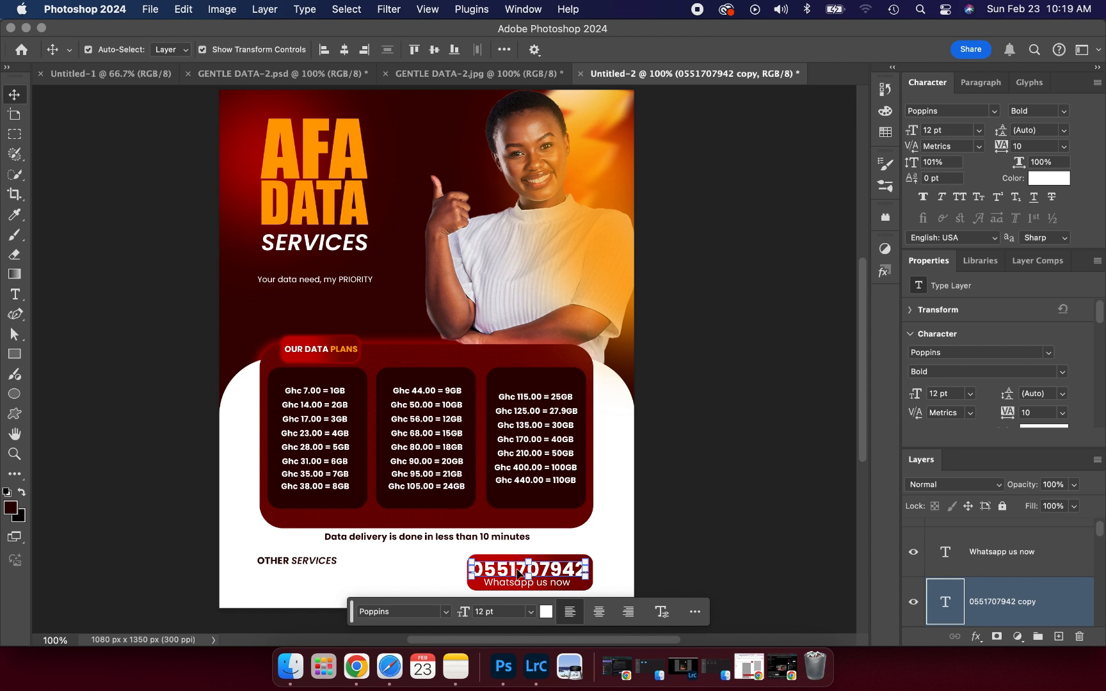
{"action": "left_click_drag", "start_coordinate": [495, 576], "coordinate": [496, 576]}
{"action": "left_click_drag", "start_coordinate": [399, 583], "coordinate": [286, 593]}
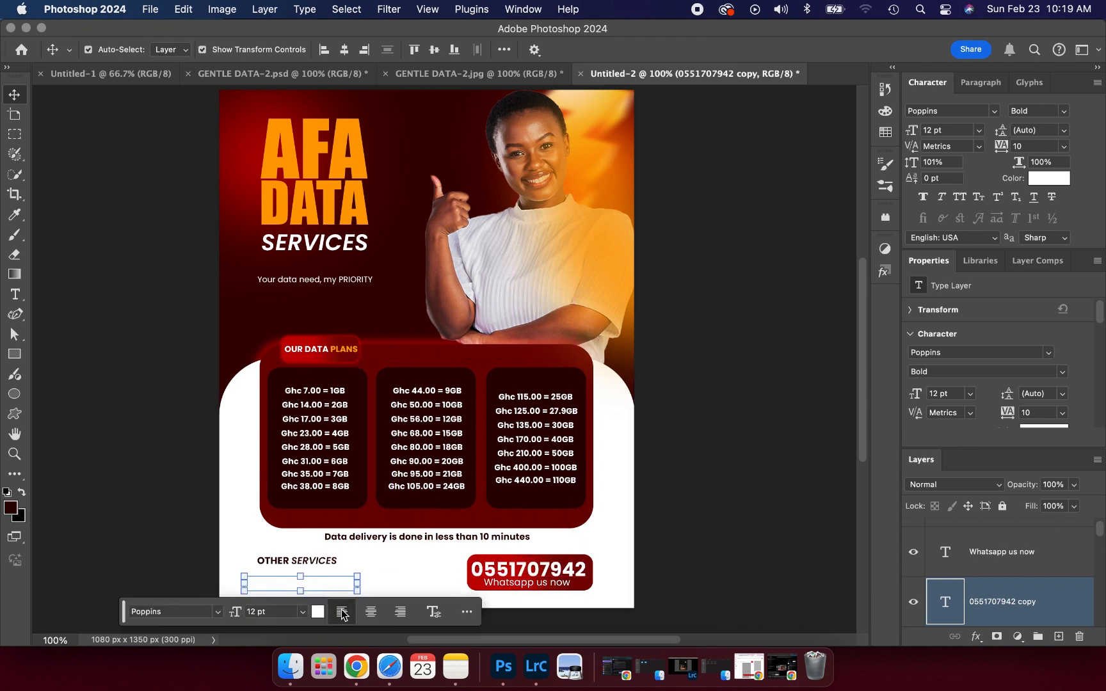
- Colour the copy dark red (700303) and retype it as GRAPHIC DESIGN
{"action": "left_click", "coordinate": [317, 615]}
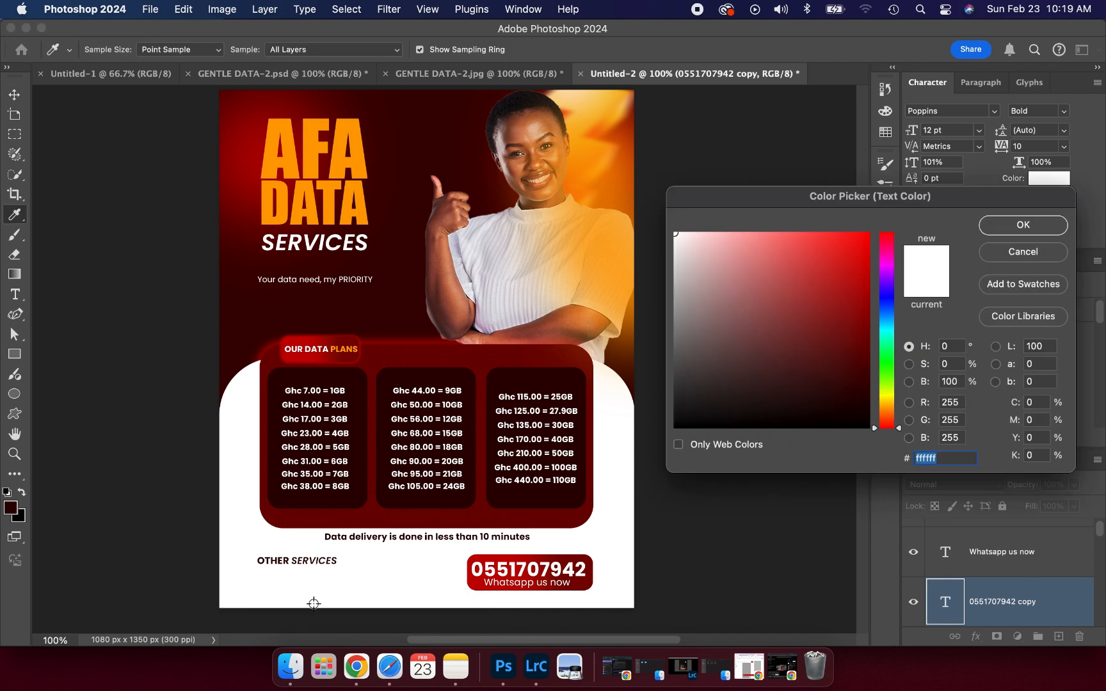
{"action": "left_click", "coordinate": [394, 519]}
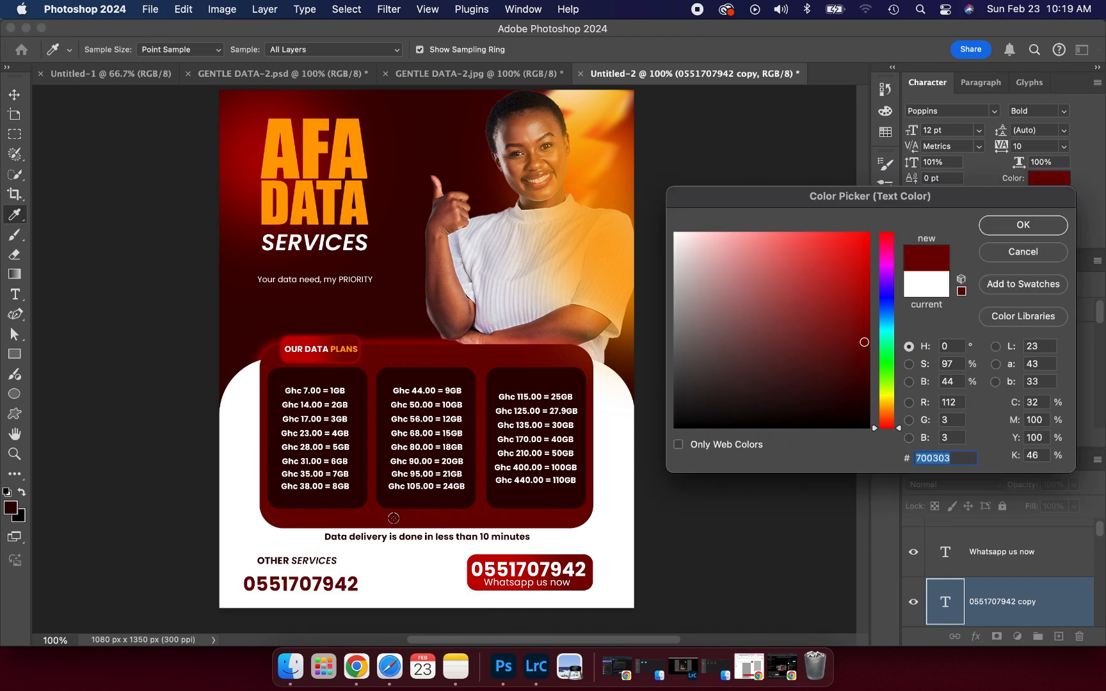
{"action": "left_click", "coordinate": [988, 224]}
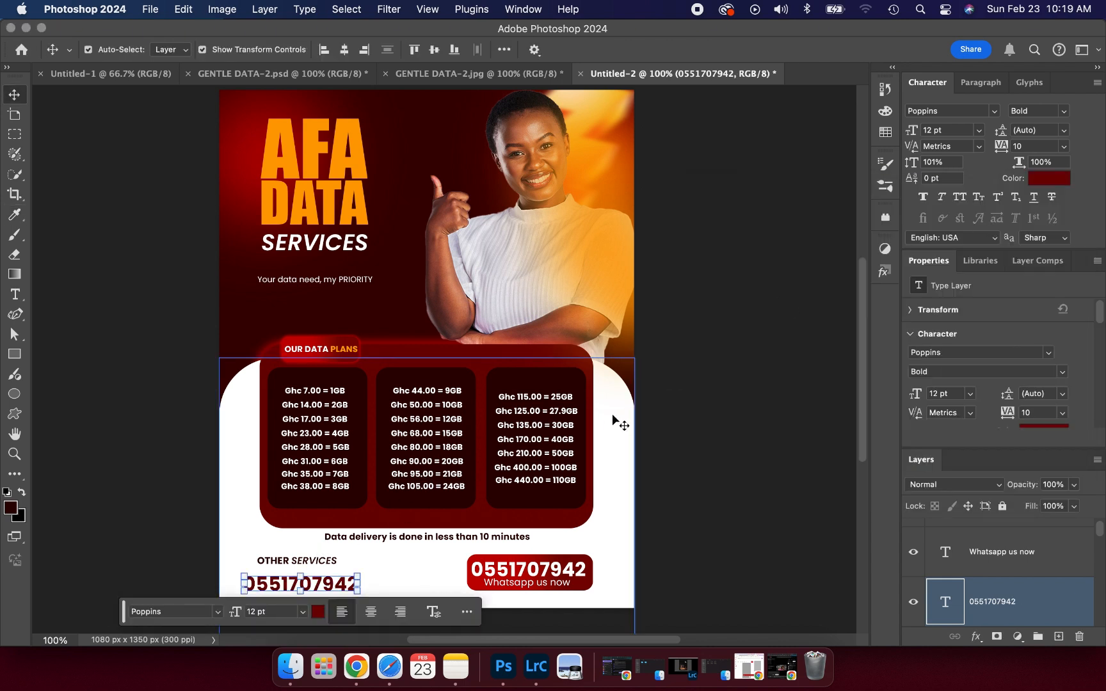
{"action": "double_click", "coordinate": [334, 573]}
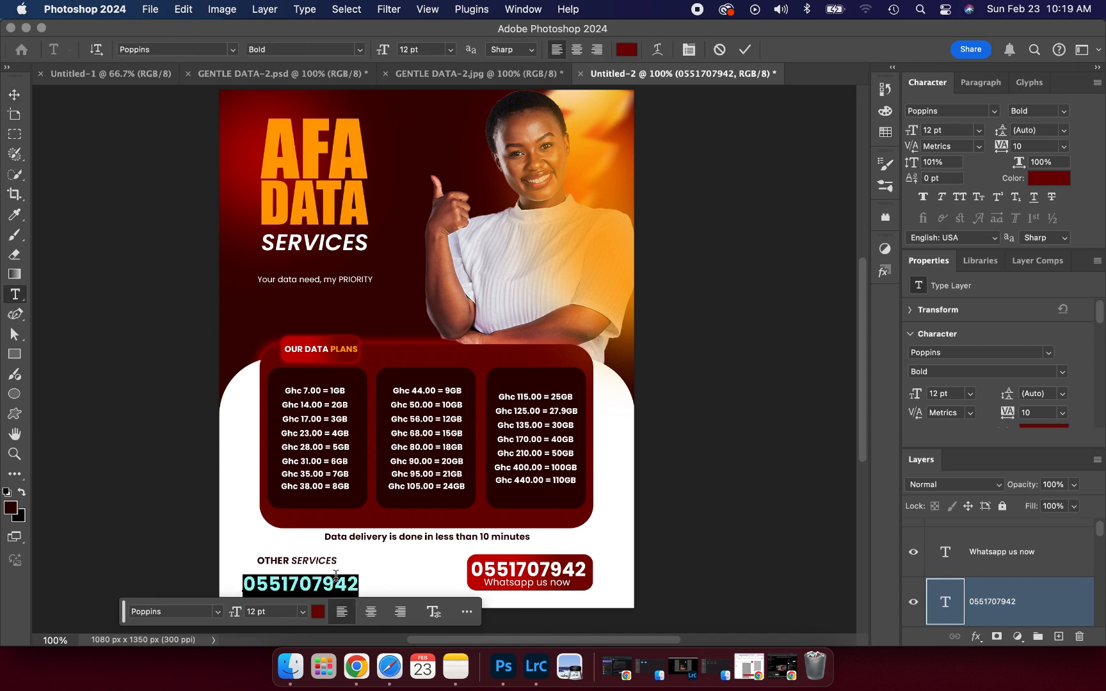
{"action": "type", "text": "GRA"}
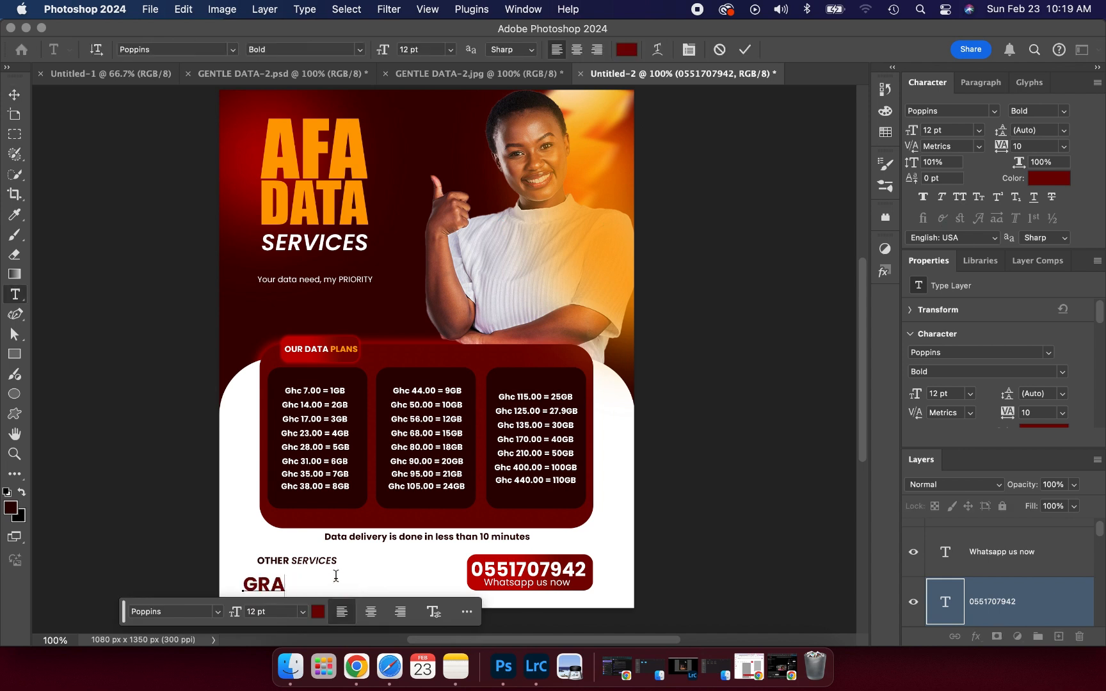
{"action": "type", "text": "PHIC DE"}
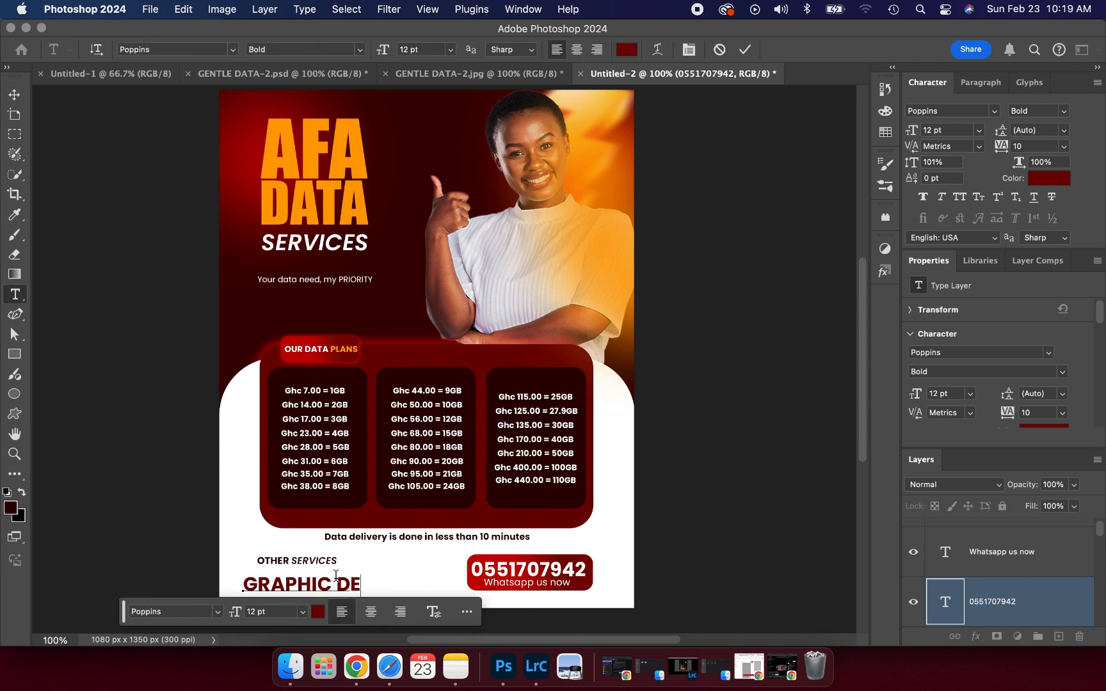
{"action": "type", "text": "SIGN"}
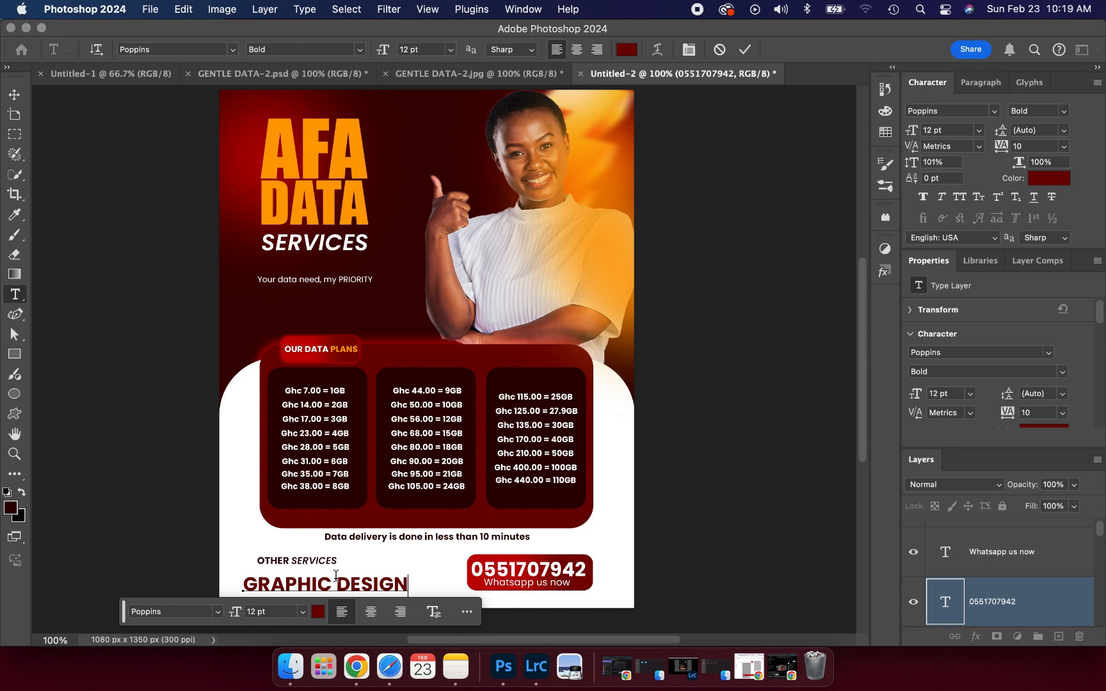
{"action": "left_click", "coordinate": [745, 49]}
{"action": "key", "text": "v"}
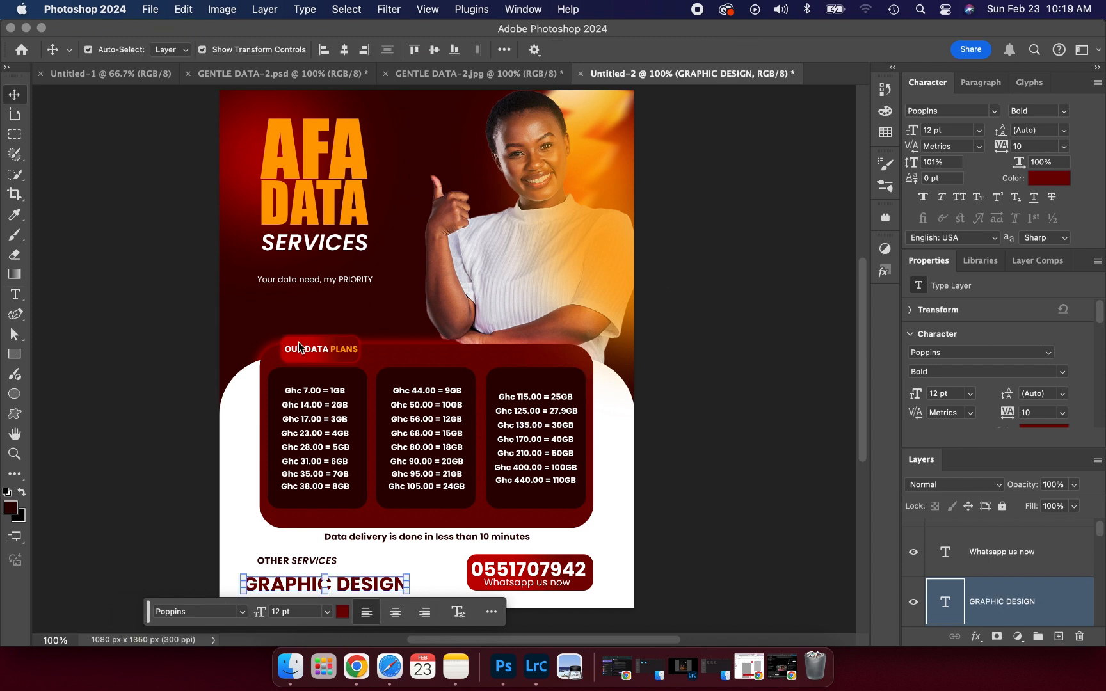
{"action": "left_click", "coordinate": [210, 452]}
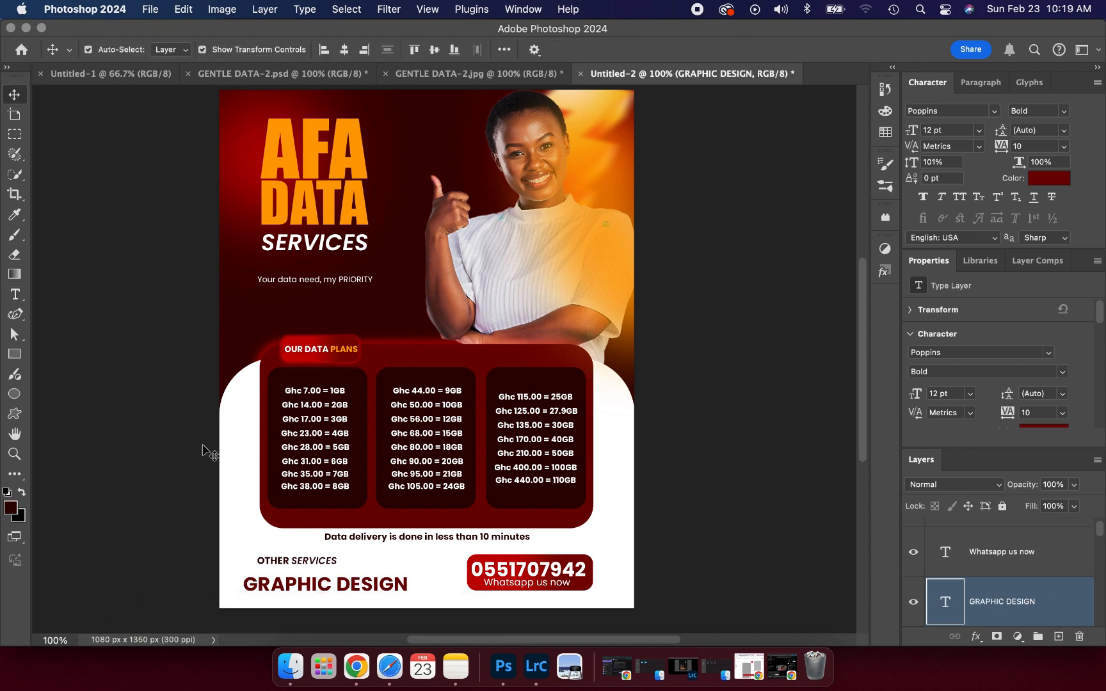
- Shrink the GRAPHIC DESIGN text to about half its size
{"action": "left_click", "coordinate": [300, 592]}
{"action": "left_click_drag", "start_coordinate": [407, 583], "coordinate": [328, 587]}
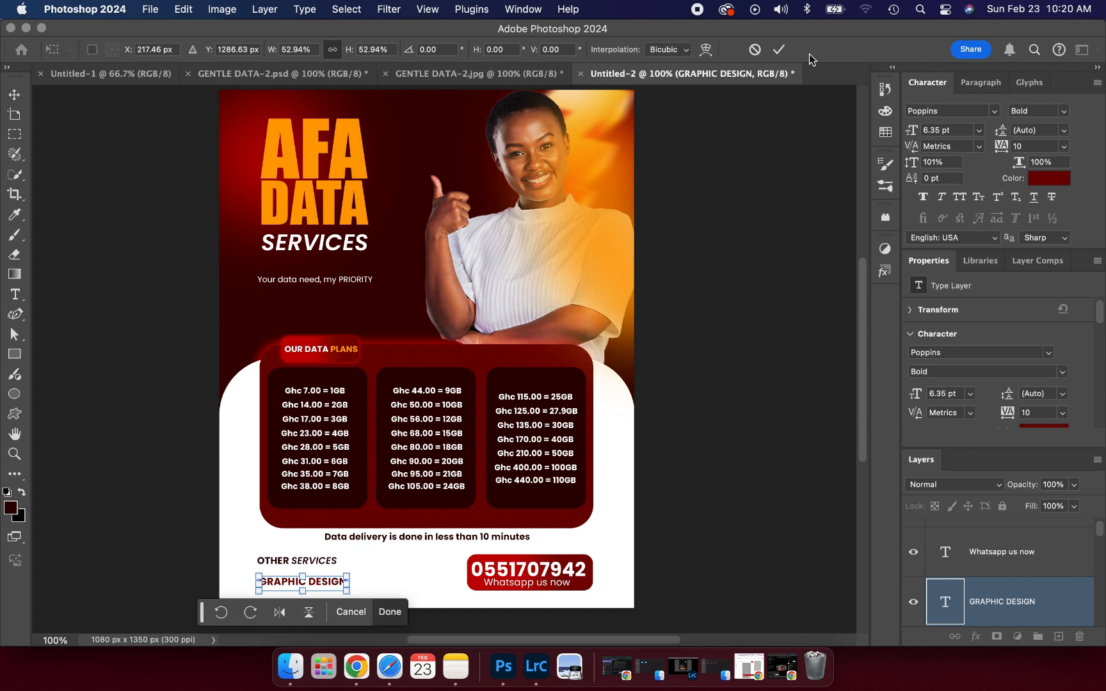
{"action": "left_click", "coordinate": [779, 50]}
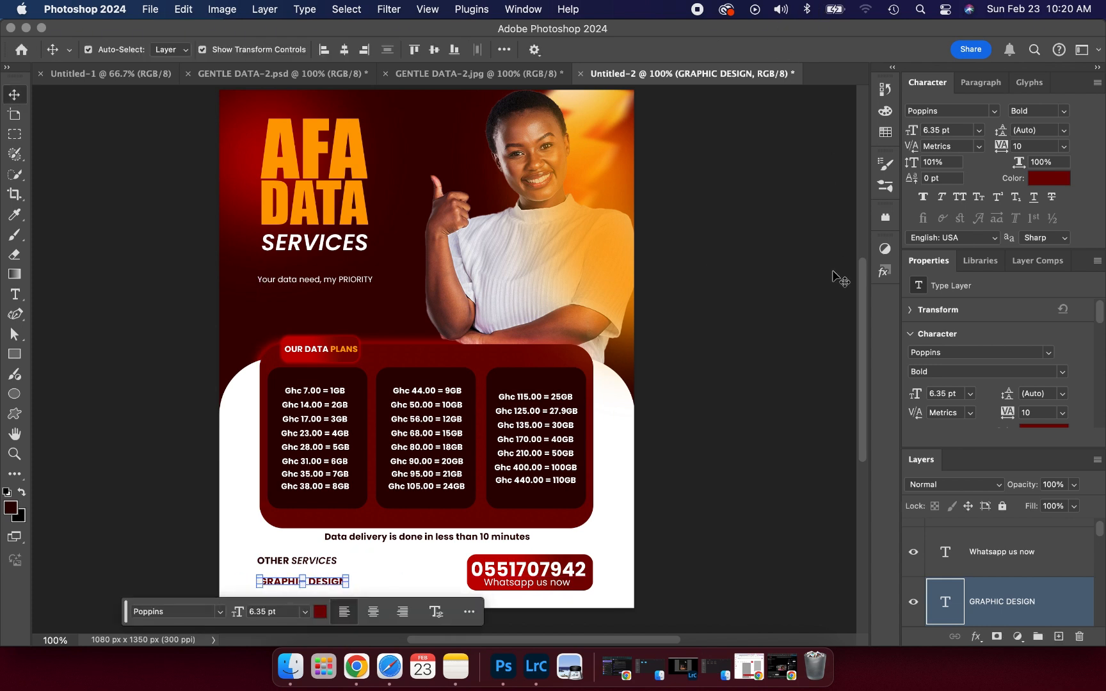
- Duplicate GRAPHIC DESIGN just below itself and retype the copy as PHOTOGRAPHY
{"action": "key", "text": "super+j"}
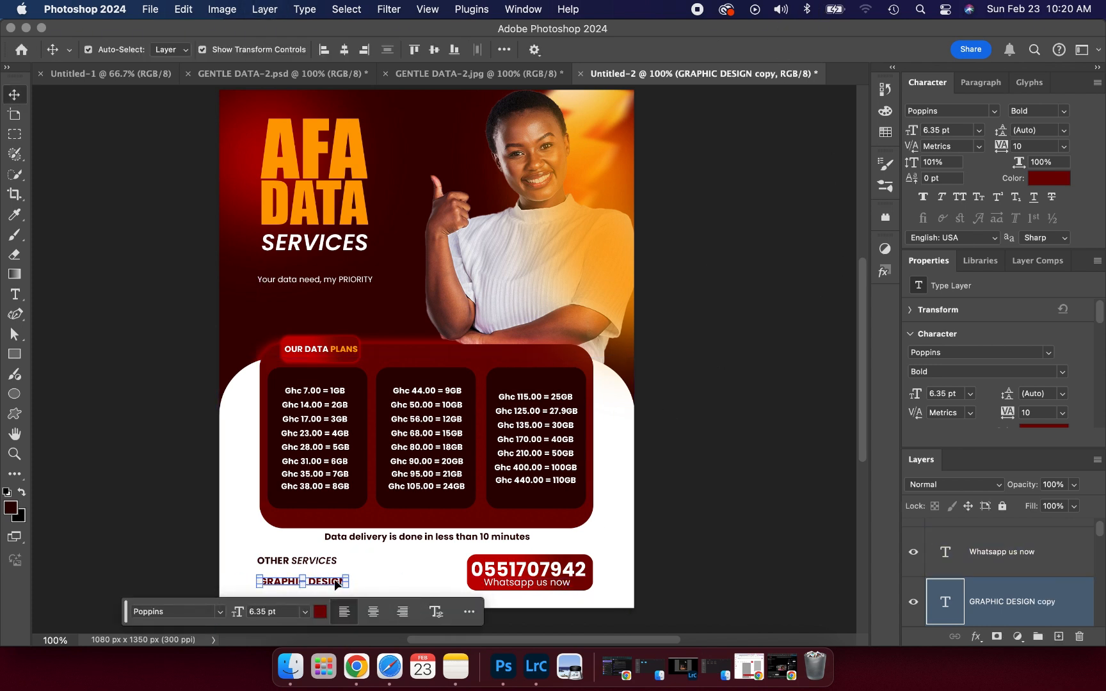
{"action": "left_click", "coordinate": [335, 584], "text": "super"}
{"action": "left_click_drag", "start_coordinate": [334, 585], "coordinate": [337, 596]}
{"action": "double_click", "coordinate": [334, 594]}
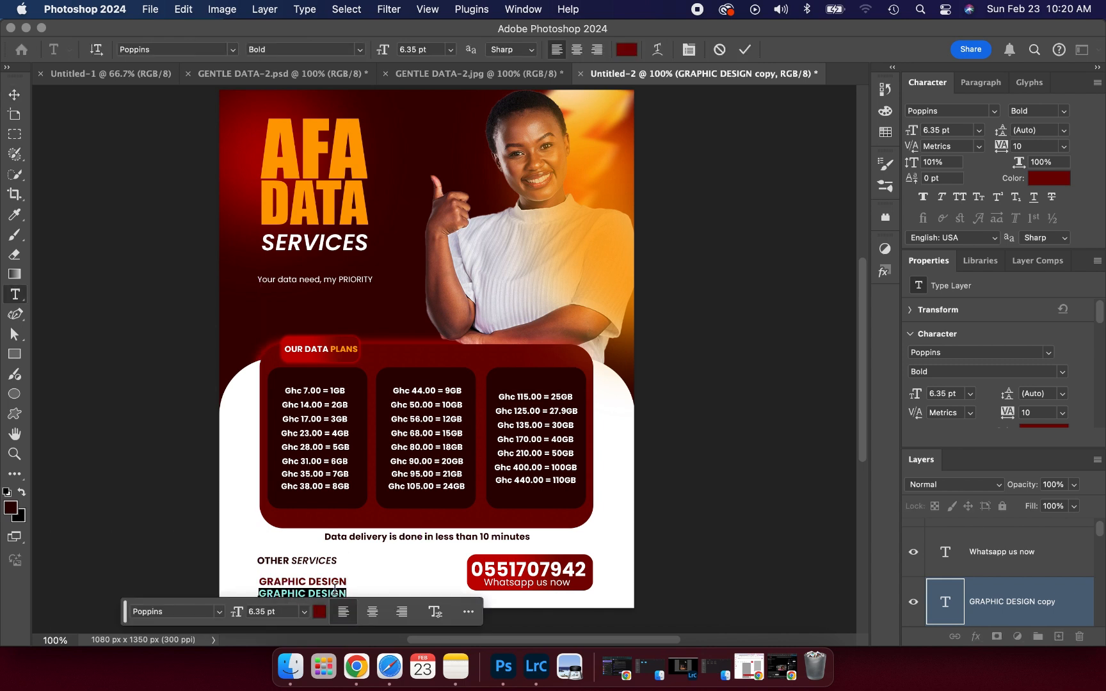
{"action": "type", "text": "PHOTOGRAPHY"}
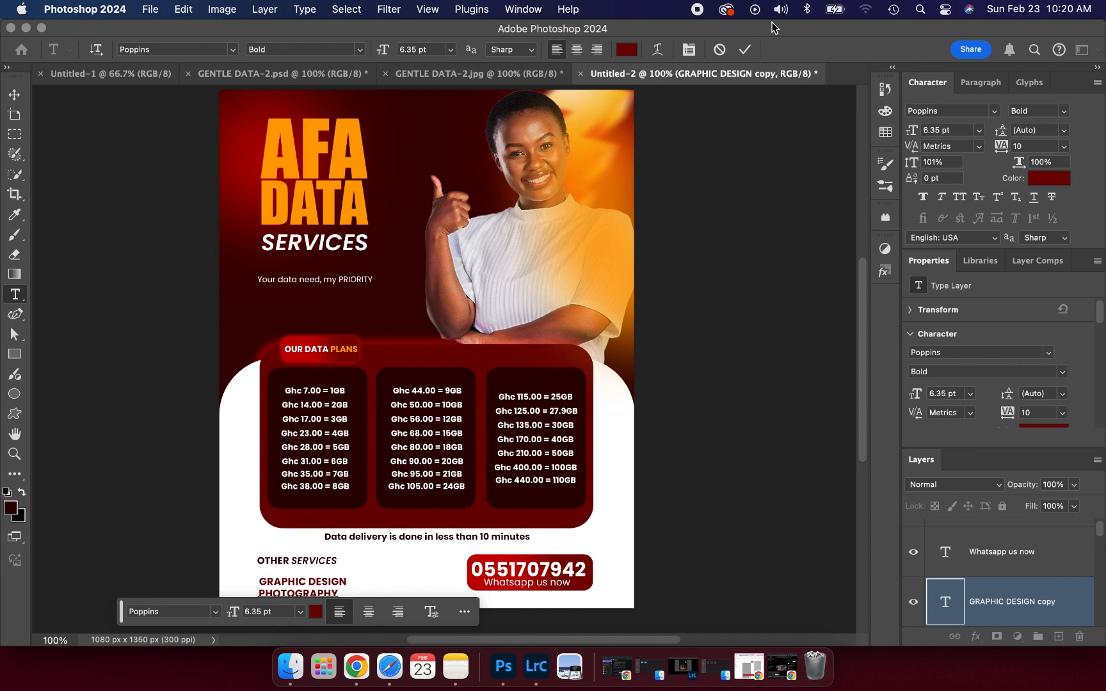
{"action": "left_click", "coordinate": [744, 50]}
{"action": "key", "text": "v"}
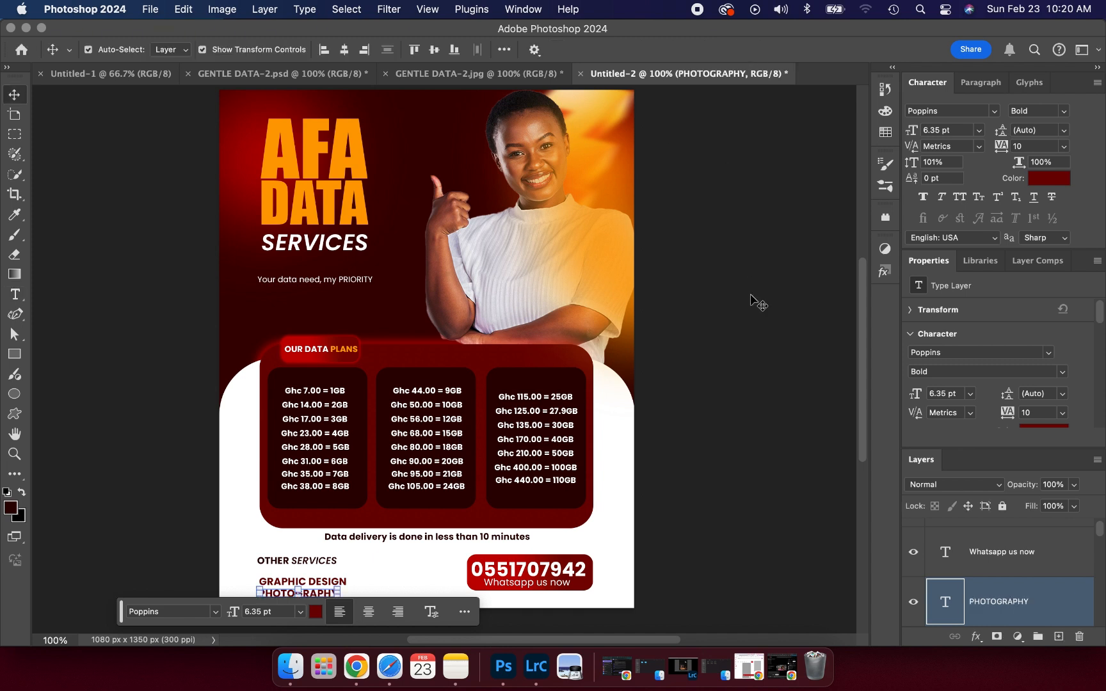
{"action": "left_click", "coordinate": [759, 304]}
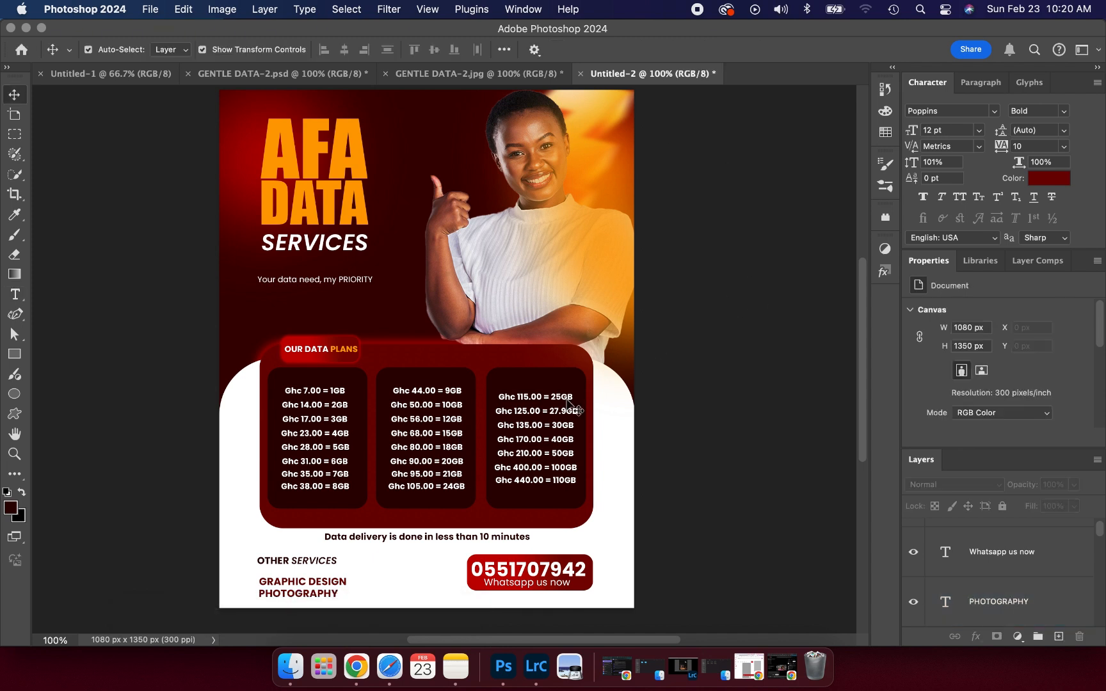
- Nudge the OTHER SERVICES heading slightly lower
{"action": "left_click", "coordinate": [307, 566]}
{"action": "left_click_drag", "start_coordinate": [307, 566], "coordinate": [310, 568]}
{"action": "left_click", "coordinate": [109, 515]}
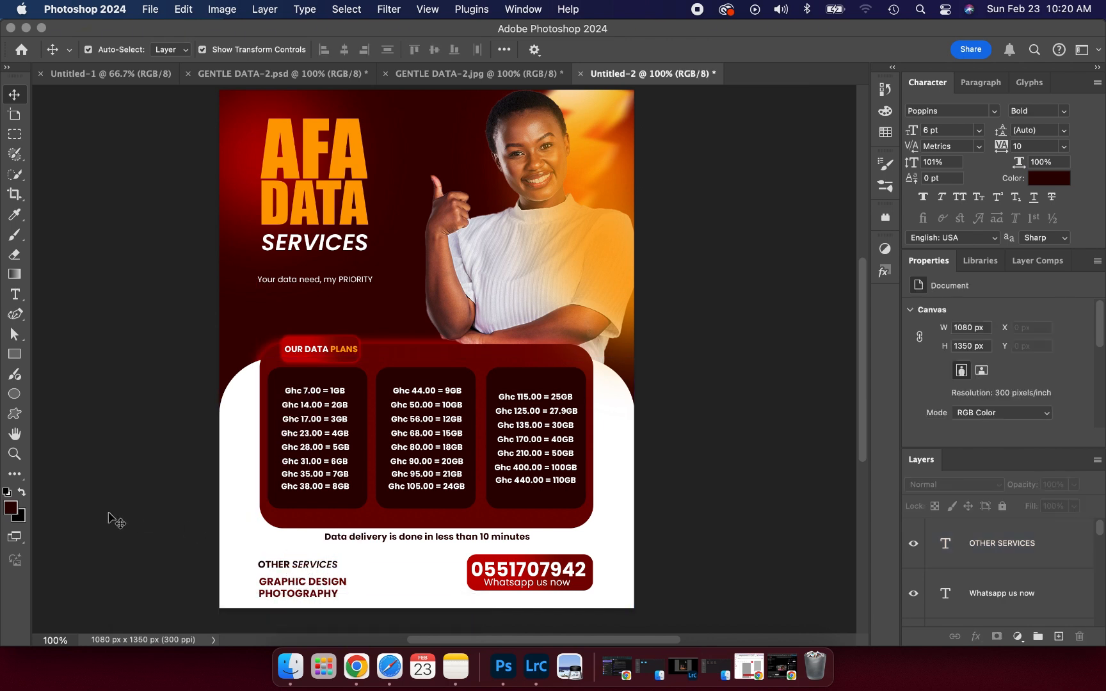
- Draw a rectangle over OTHER SERVICES with no fill and a 2 px dark red stroke
{"action": "left_click", "coordinate": [23, 355]}
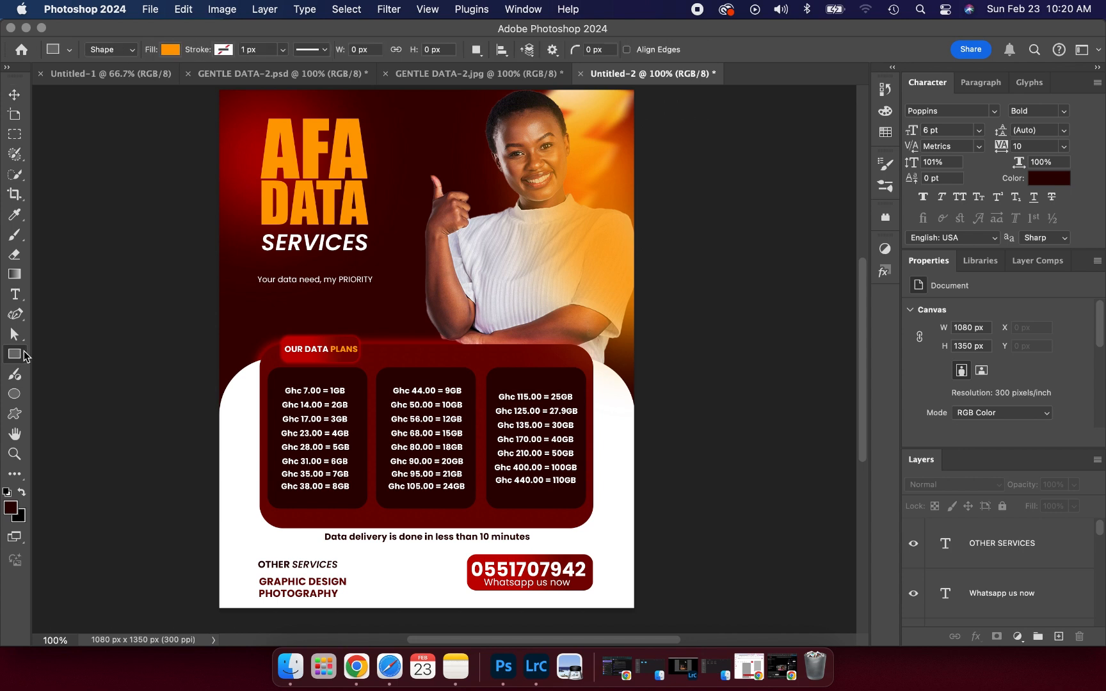
{"action": "left_click_drag", "start_coordinate": [254, 554], "coordinate": [348, 573]}
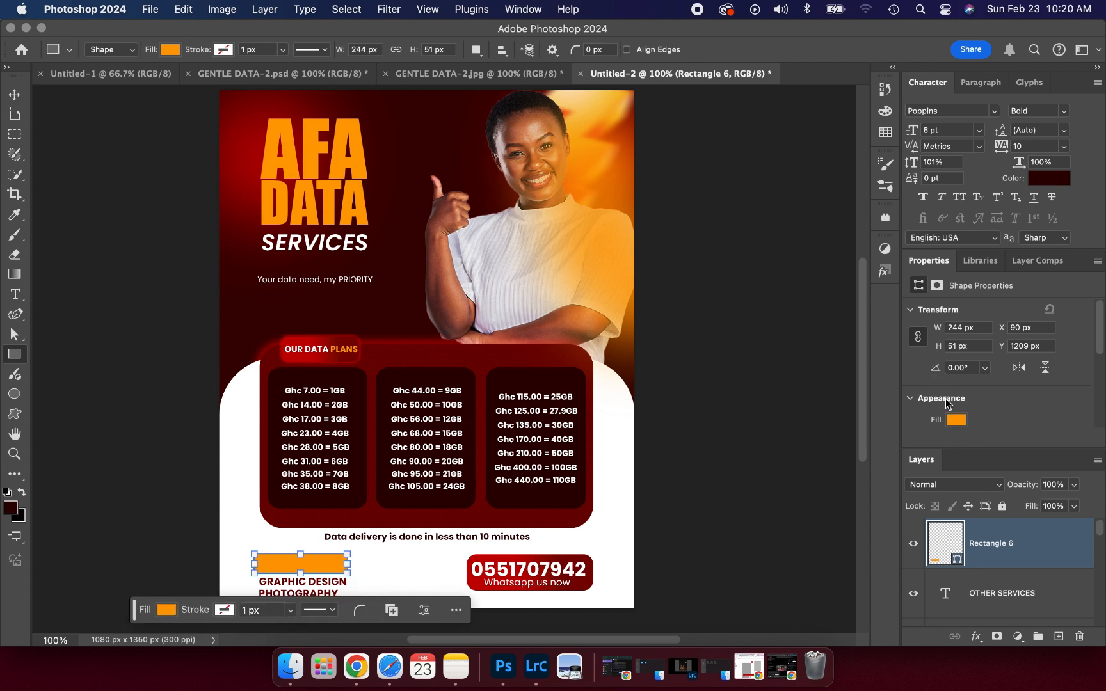
{"action": "scroll", "coordinate": [955, 421], "scroll_direction": "down", "scroll_amount": 2}
{"action": "left_click", "coordinate": [952, 375]}
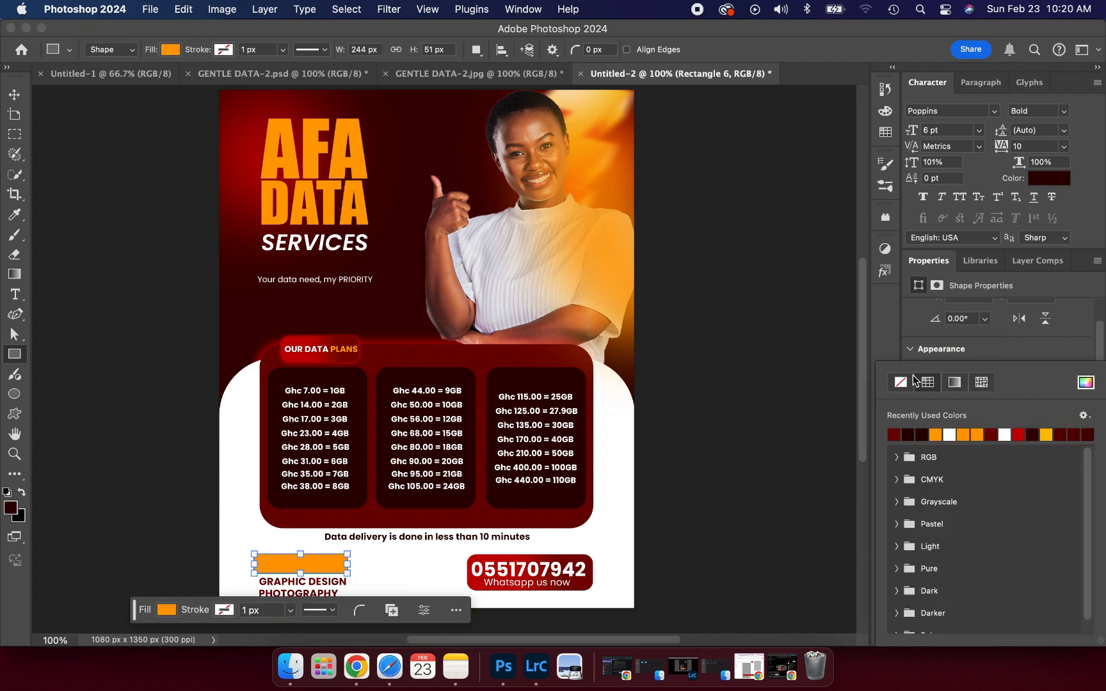
{"action": "left_click", "coordinate": [899, 384]}
{"action": "left_click", "coordinate": [1005, 343]}
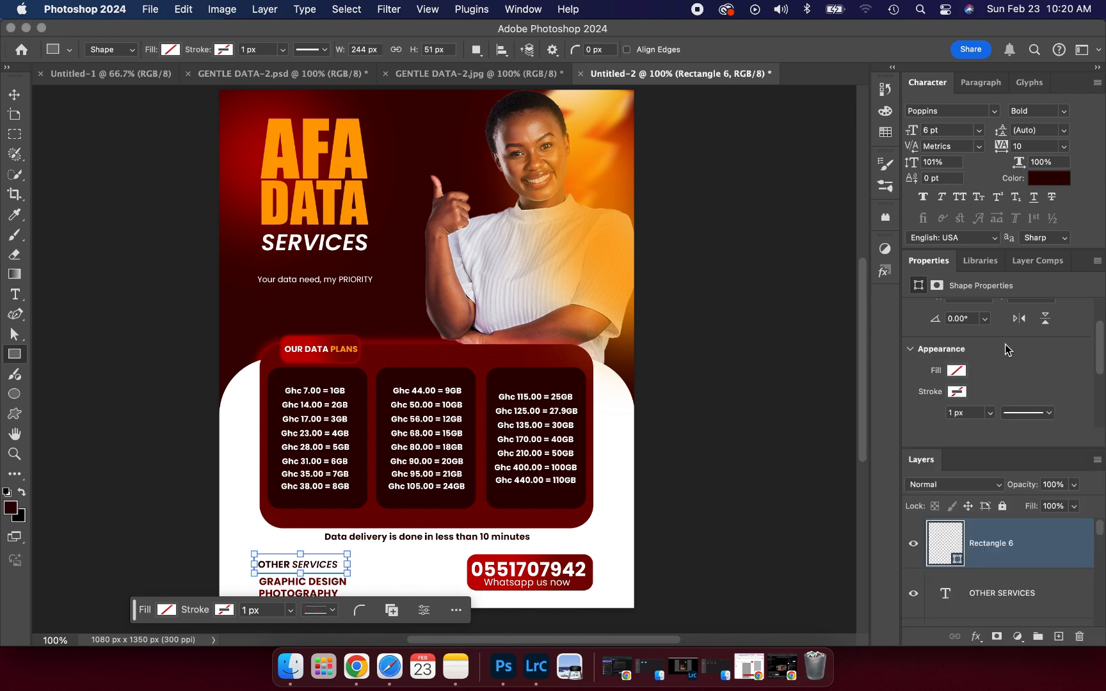
{"action": "left_click", "coordinate": [956, 392]}
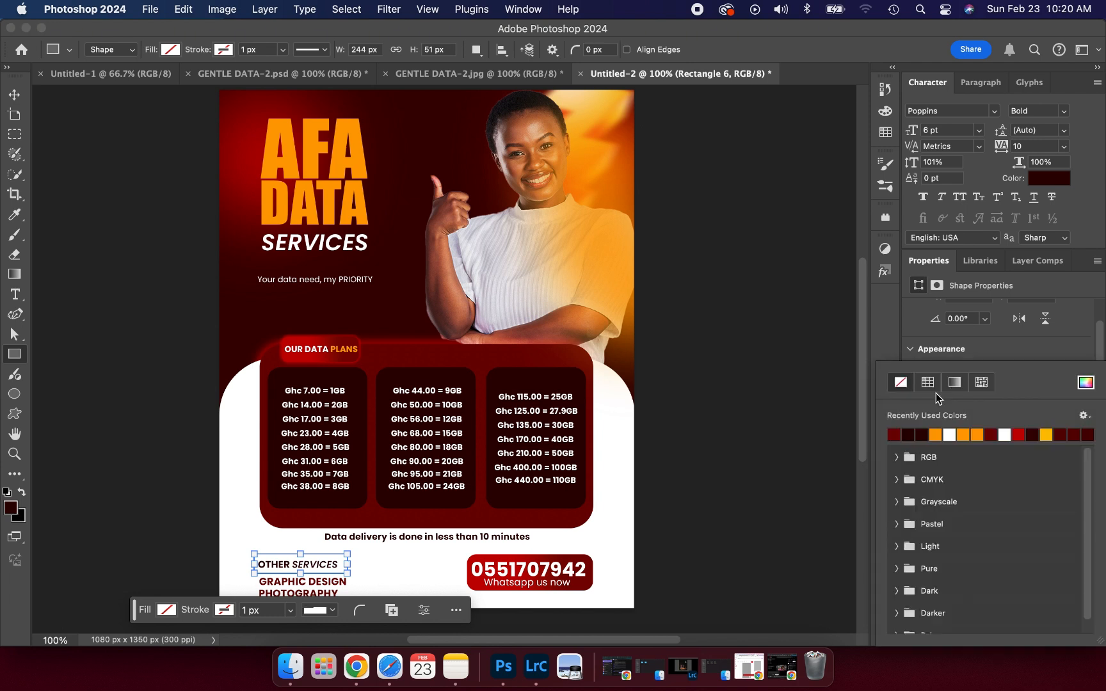
{"action": "left_click", "coordinate": [895, 435]}
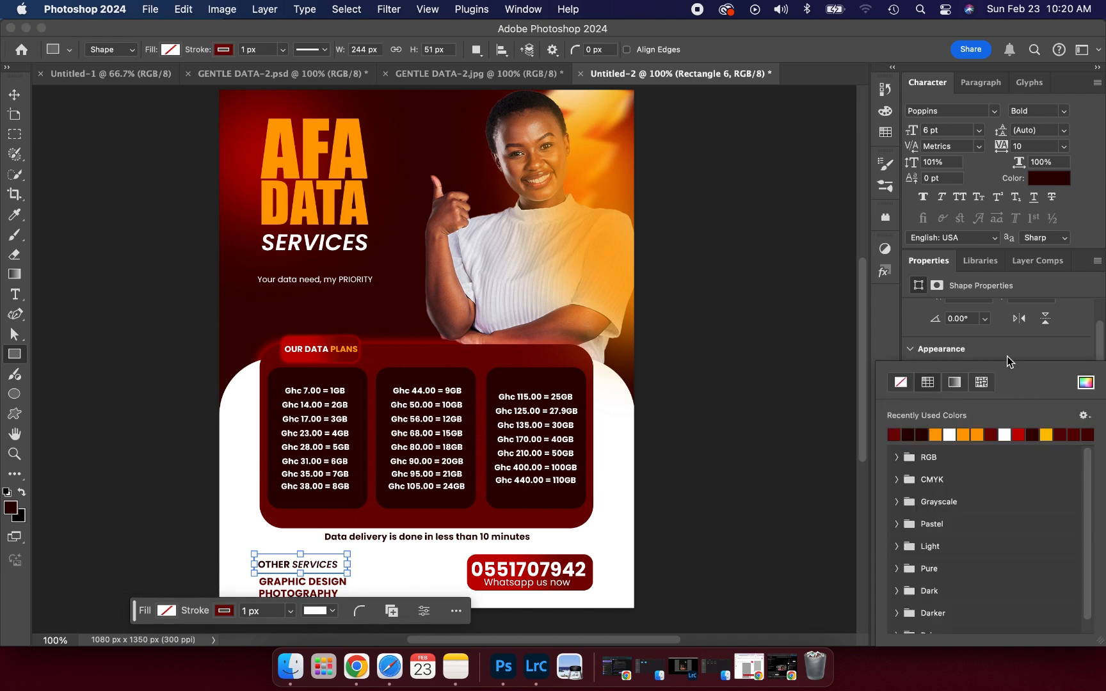
{"action": "left_click", "coordinate": [1007, 356]}
{"action": "left_click", "coordinate": [952, 414]}
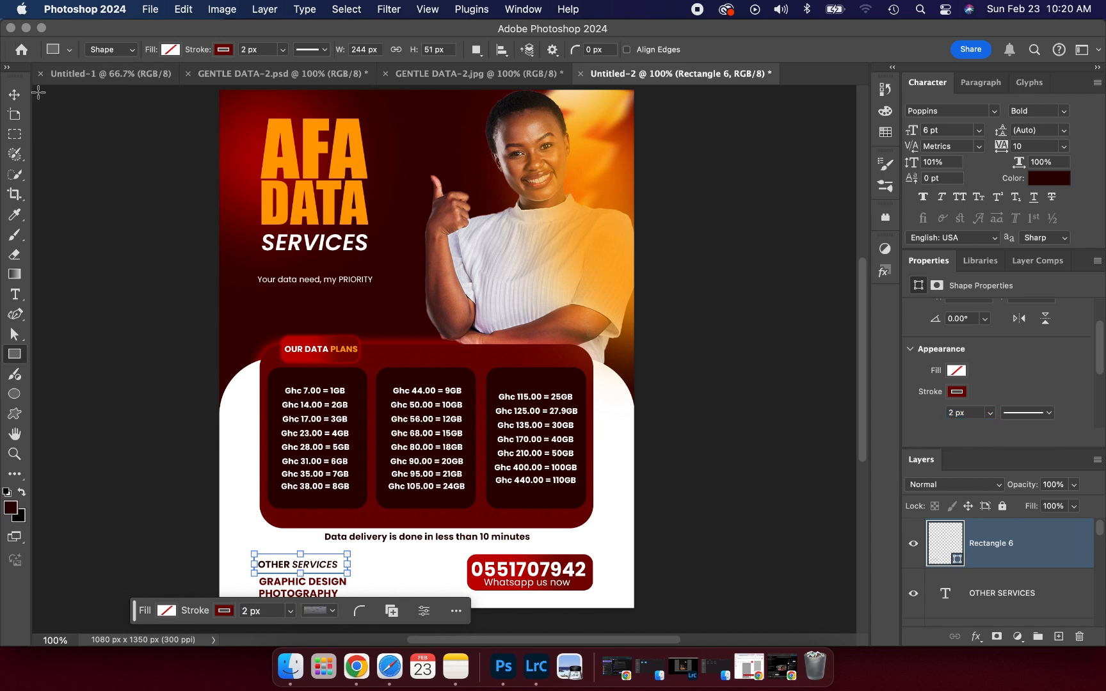
- Reselect the OTHER SERVICES rectangle and adjust its corner radius
{"action": "left_click", "coordinate": [14, 95]}
{"action": "left_click", "coordinate": [88, 211]}
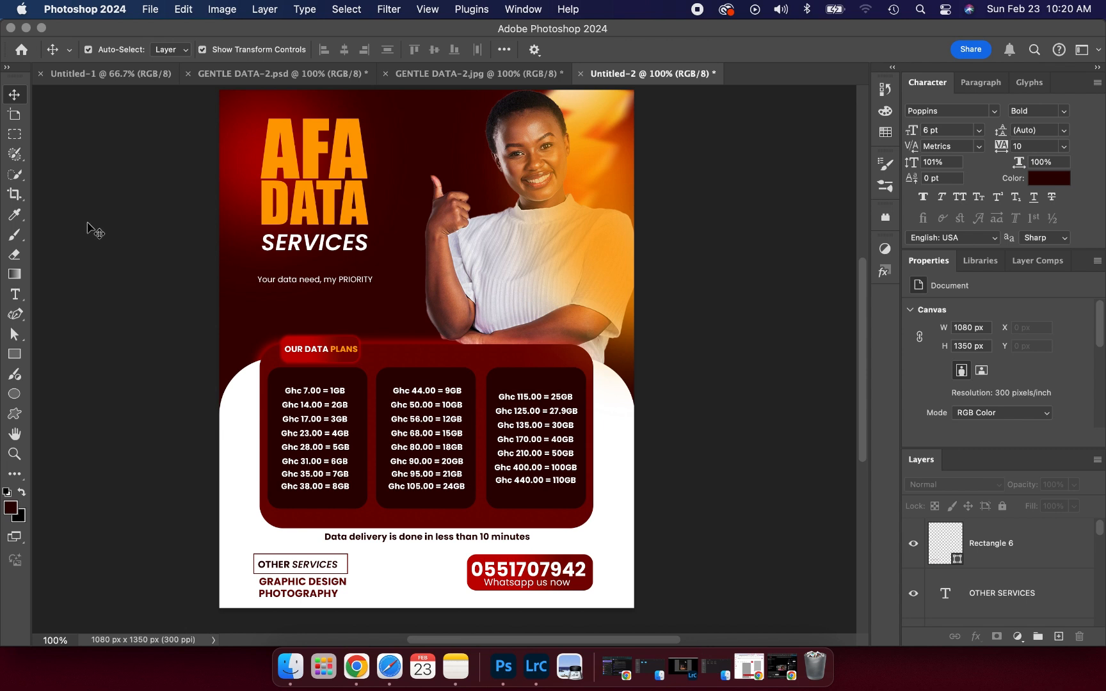
{"action": "left_click", "coordinate": [273, 561]}
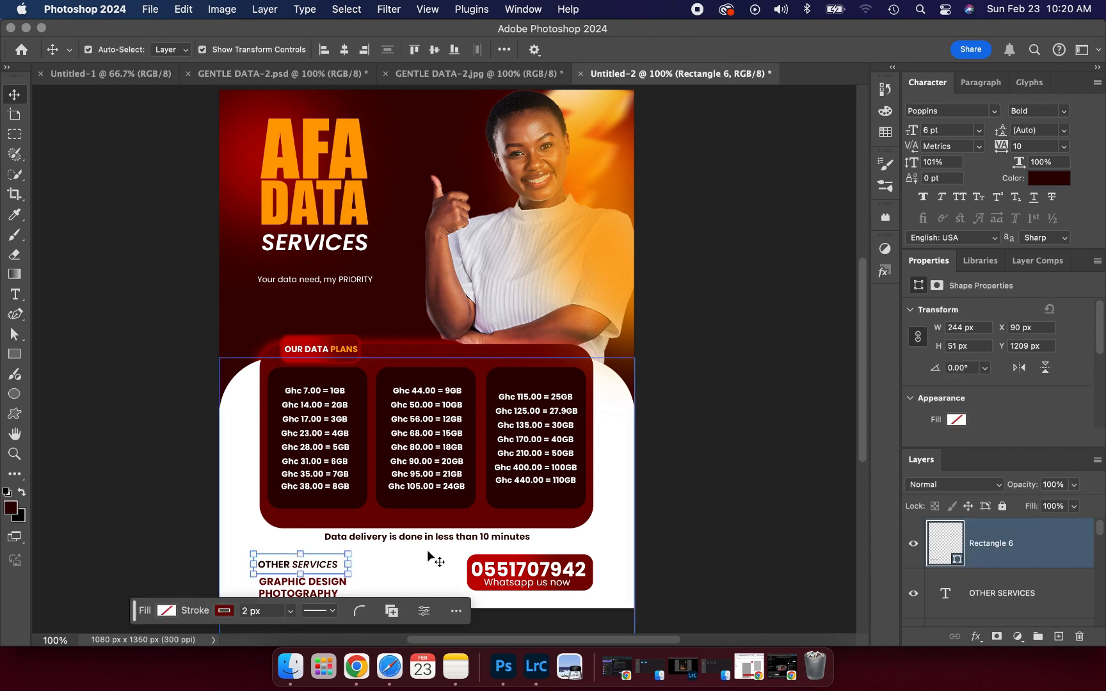
{"action": "scroll", "coordinate": [935, 420], "scroll_direction": "down", "scroll_amount": 3}
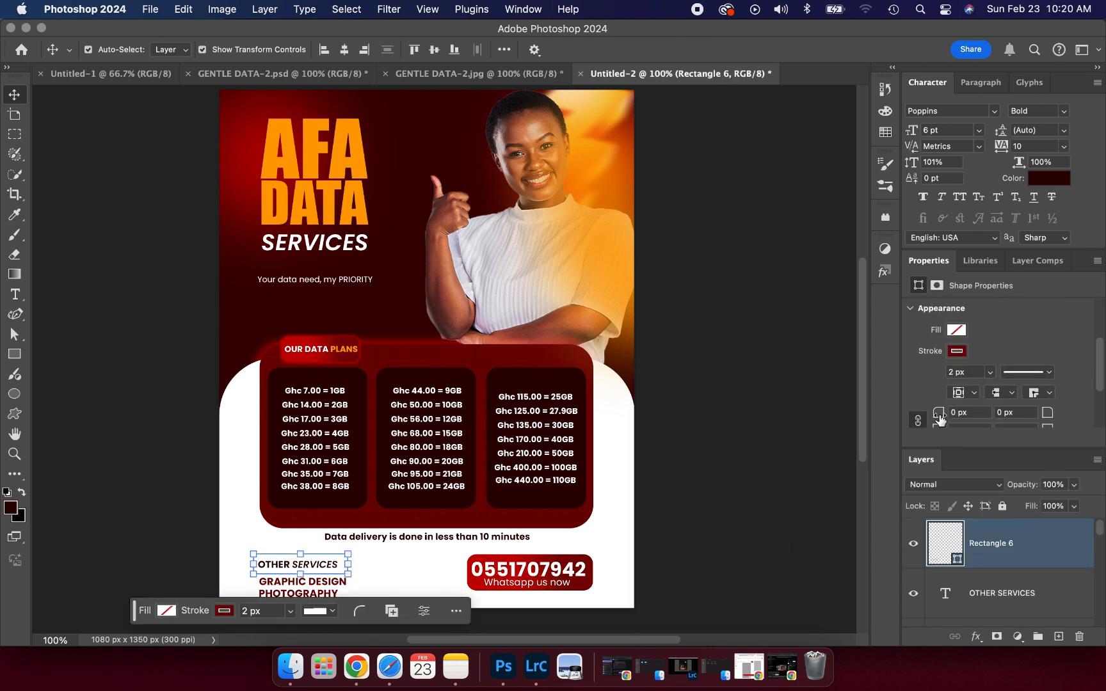
{"action": "left_click", "coordinate": [949, 416]}
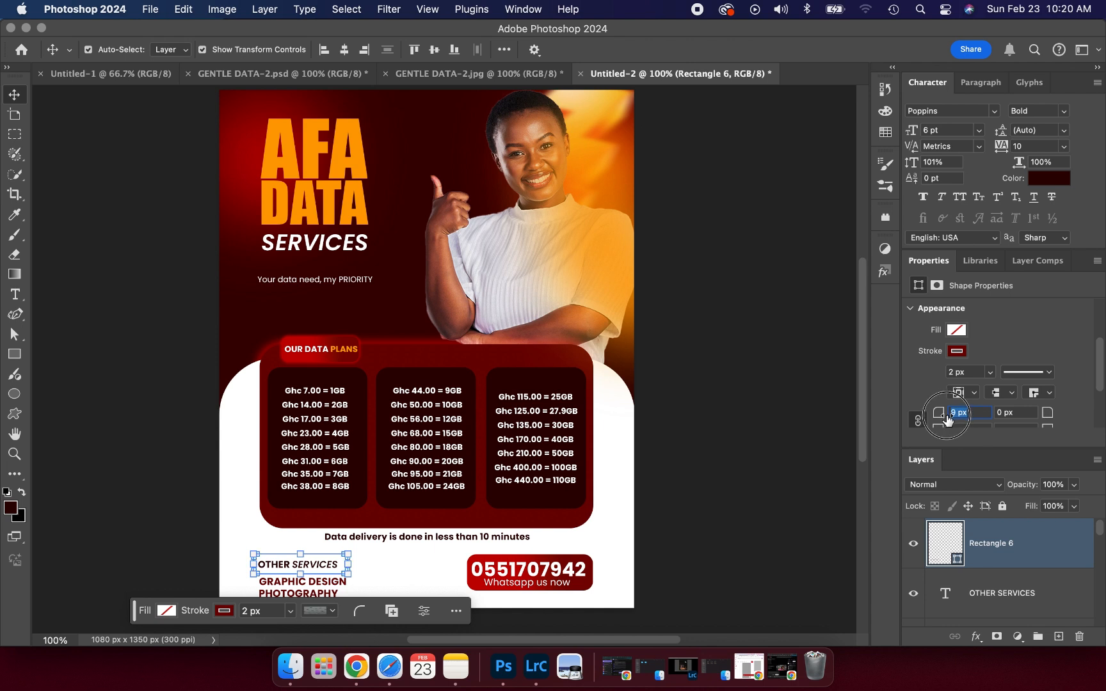
{"action": "left_click", "coordinate": [752, 372]}
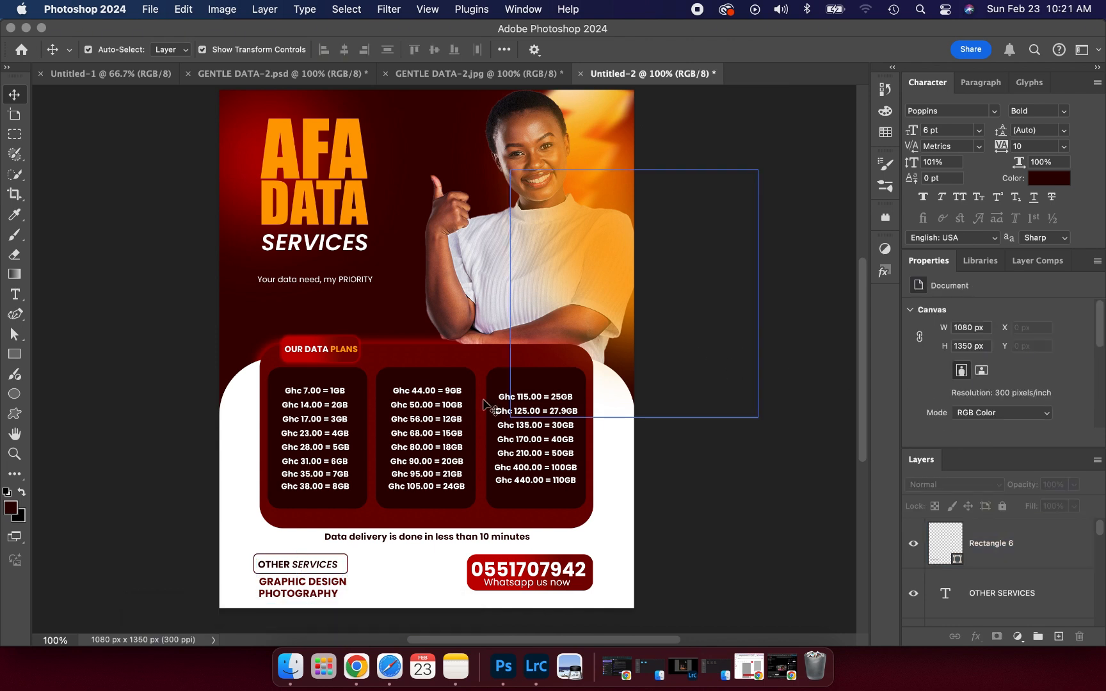
- Place pngwing.com (1).png from the DATA folder onto the flyer
{"action": "left_click", "coordinate": [291, 664]}
{"action": "left_click_drag", "start_coordinate": [347, 248], "coordinate": [384, 131]}
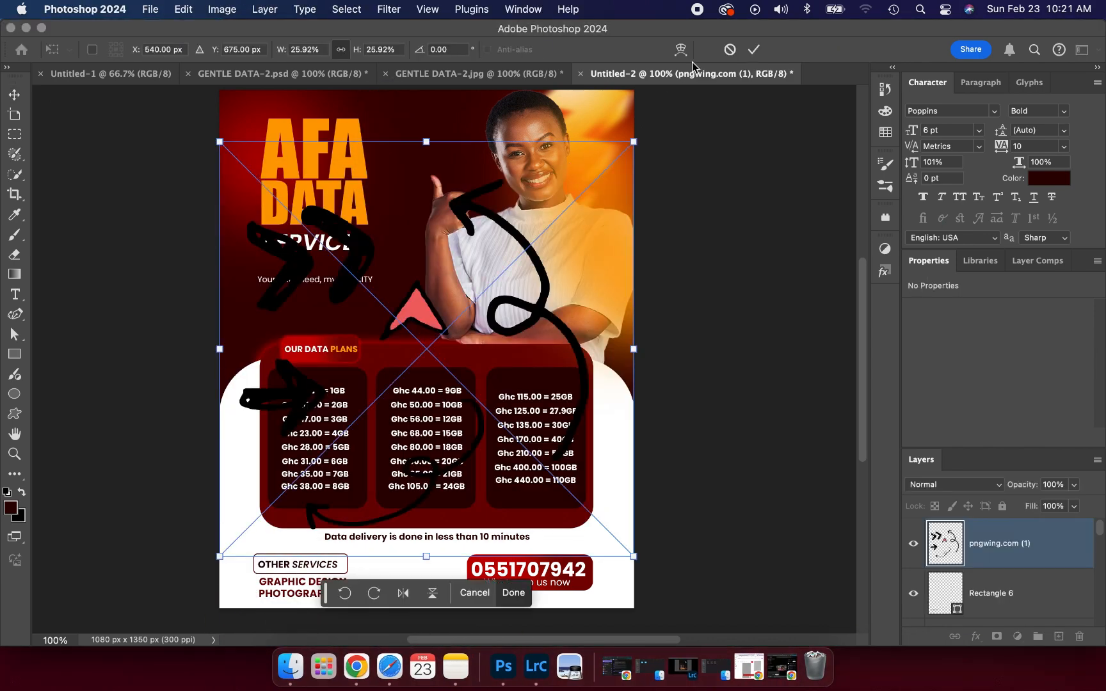
{"action": "left_click", "coordinate": [754, 49]}
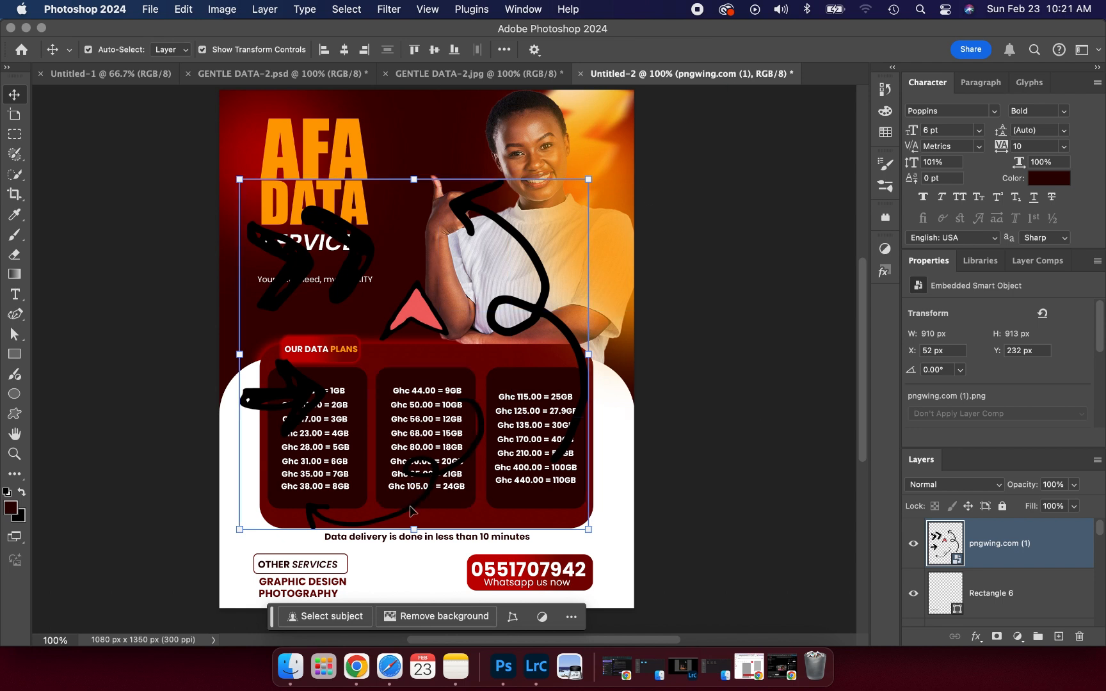
- Rasterize the doodle and erase its triangle and extra arrows, keeping one curved arrow
{"action": "left_click", "coordinate": [20, 264]}
{"action": "left_click", "coordinate": [306, 266]}
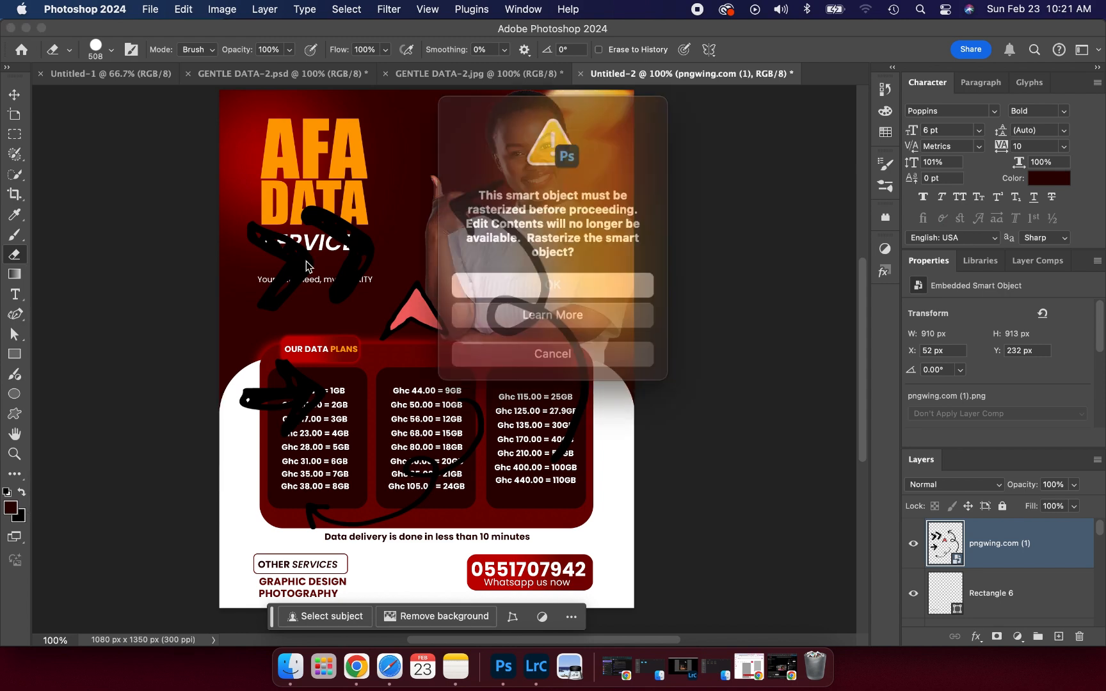
{"action": "left_click", "coordinate": [493, 280]}
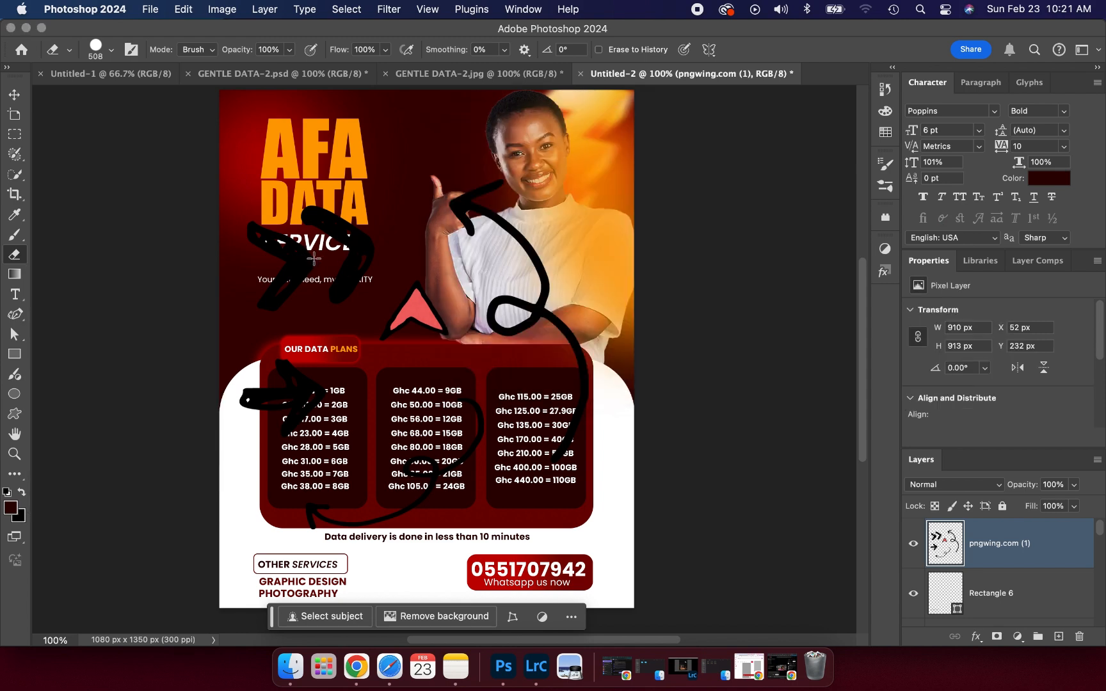
{"action": "left_click", "coordinate": [286, 248]}
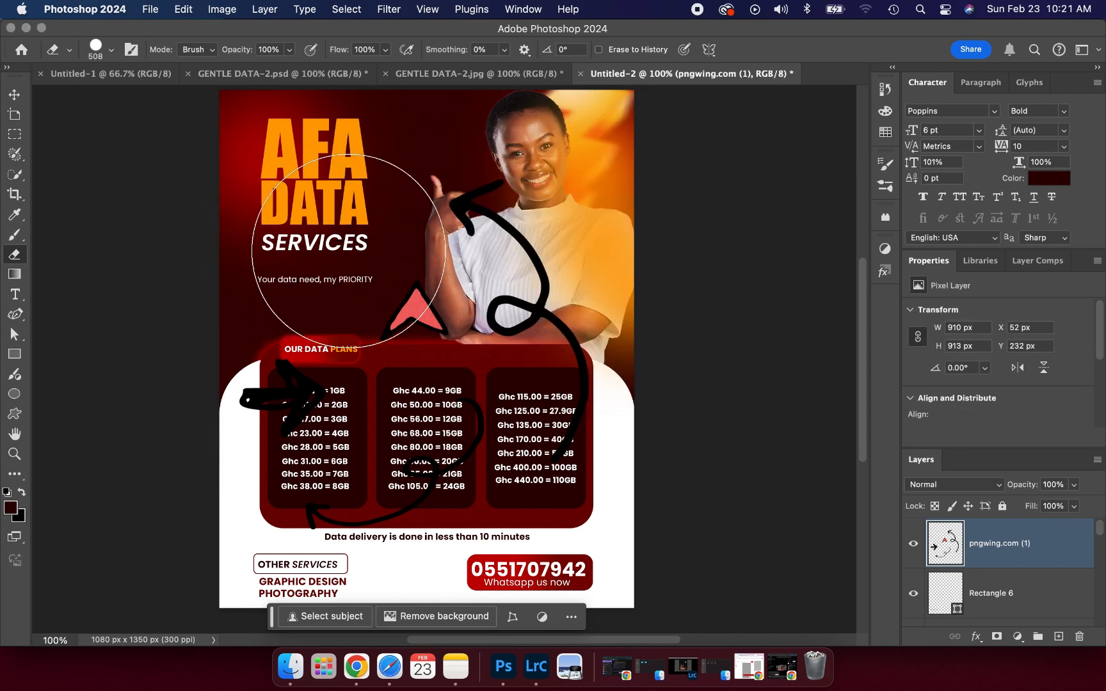
{"action": "mouse_move", "coordinate": [348, 251]}
{"action": "left_mouse_down"}
{"action": "mouse_move", "coordinate": [413, 253]}
{"action": "mouse_move", "coordinate": [448, 227]}
{"action": "mouse_move", "coordinate": [516, 305]}
{"action": "mouse_move", "coordinate": [544, 300]}
{"action": "mouse_move", "coordinate": [634, 397]}
{"action": "mouse_move", "coordinate": [615, 409]}
{"action": "left_mouse_up"}
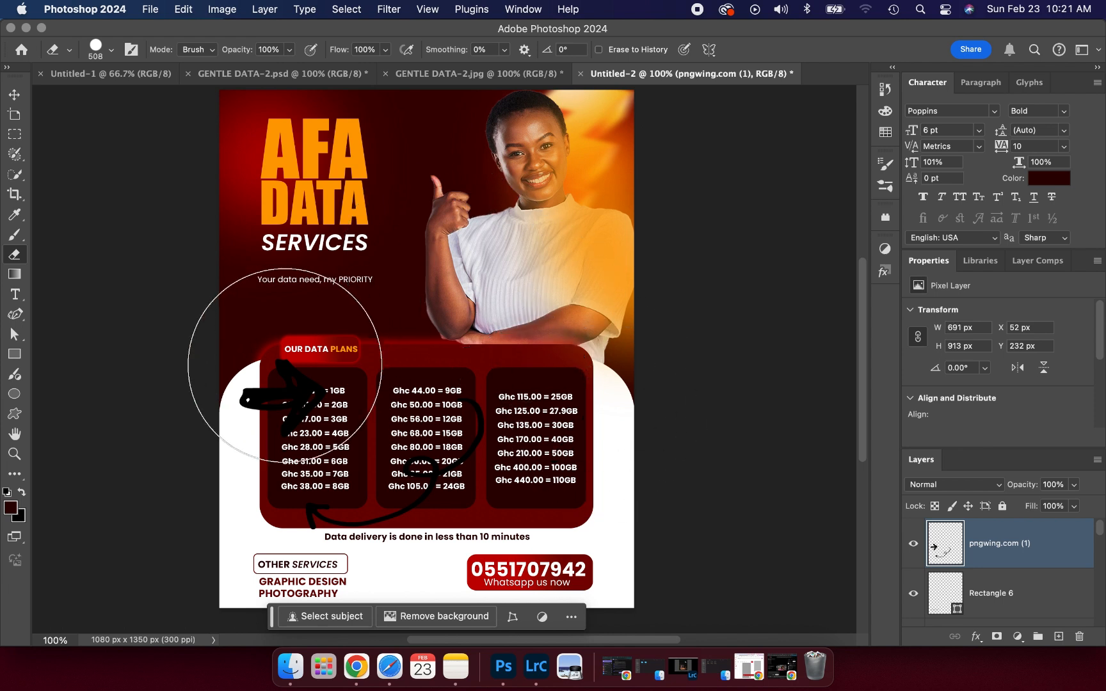
{"action": "left_click", "coordinate": [285, 365]}
{"action": "left_click", "coordinate": [14, 94]}
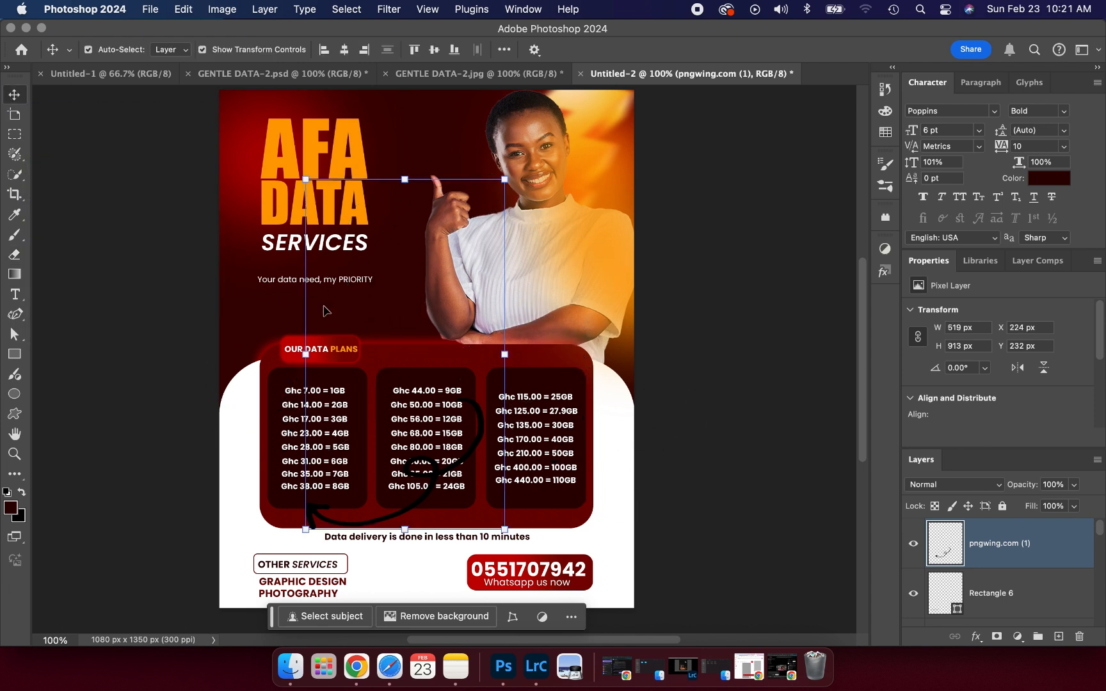
- Narrow, tilt to about 58° and move the arrow doodle under the tagline above OUR DATA PLANS
{"action": "left_click", "coordinate": [401, 178]}
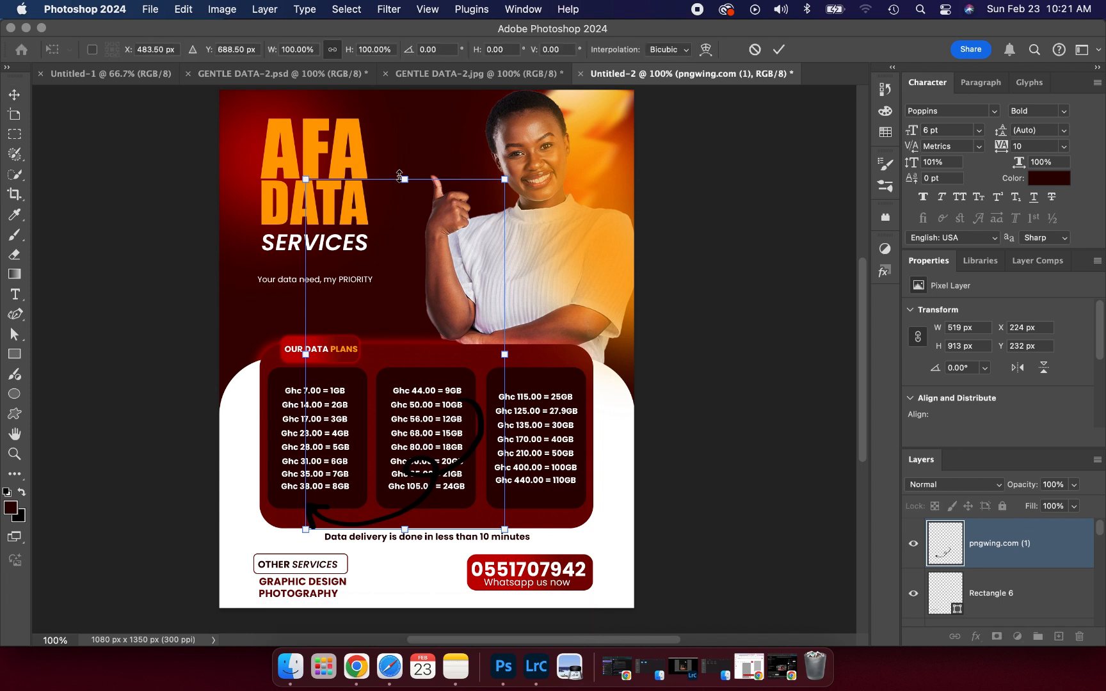
{"action": "left_click_drag", "start_coordinate": [409, 347], "coordinate": [381, 219]}
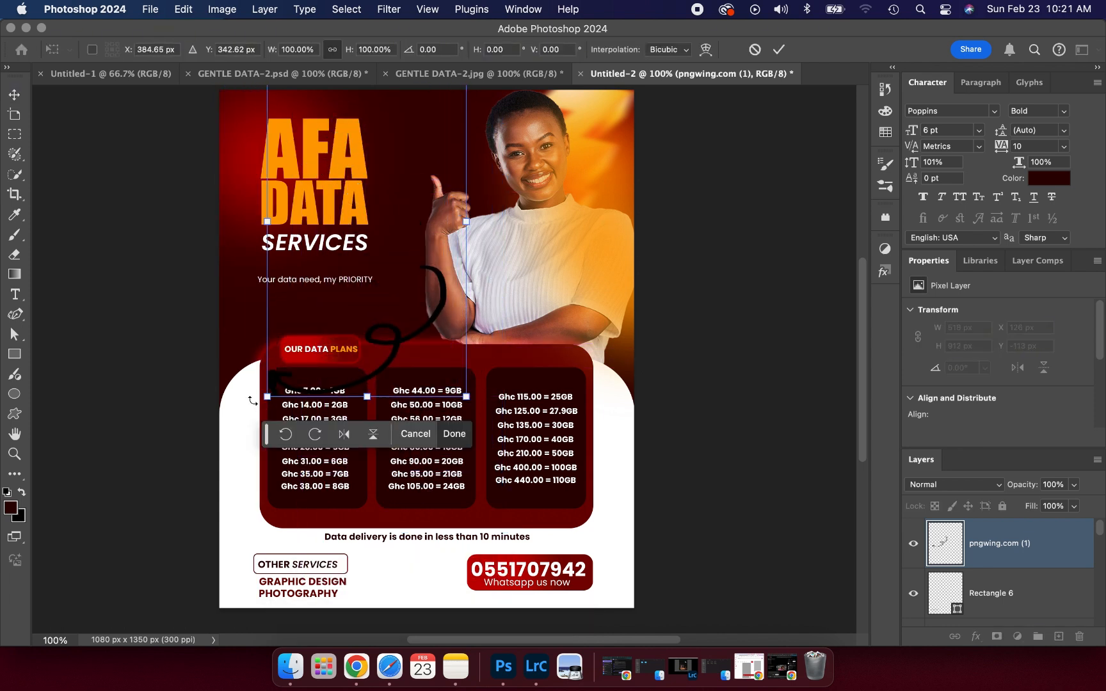
{"action": "left_click_drag", "start_coordinate": [253, 401], "coordinate": [225, 296]}
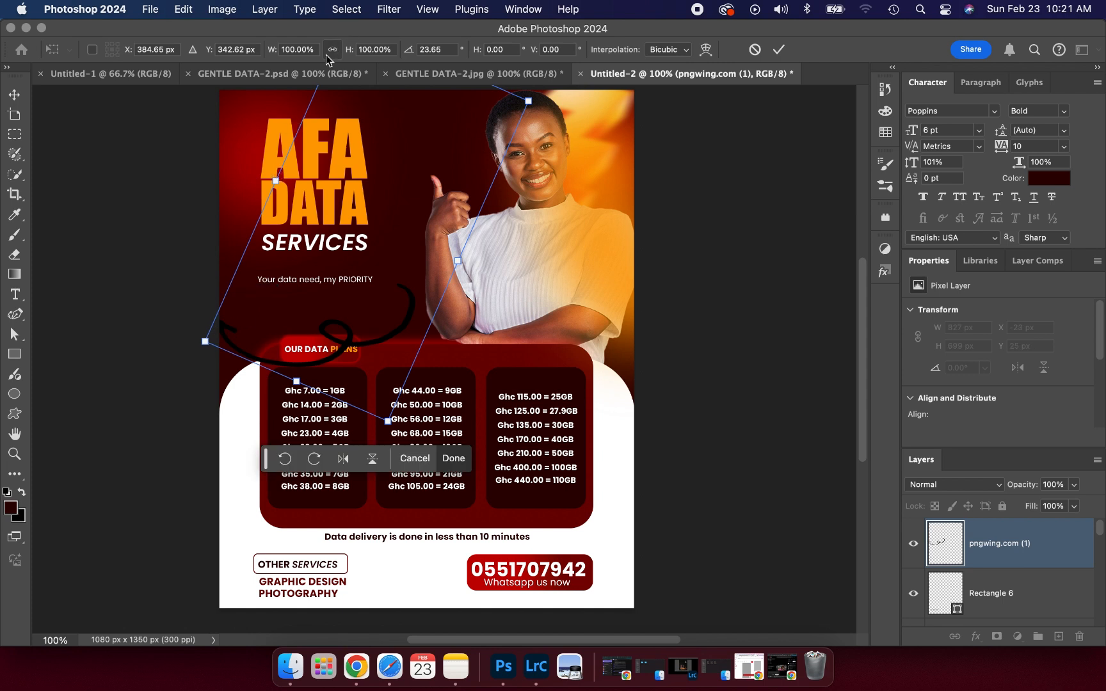
{"action": "left_click_drag", "start_coordinate": [276, 180], "coordinate": [349, 330]}
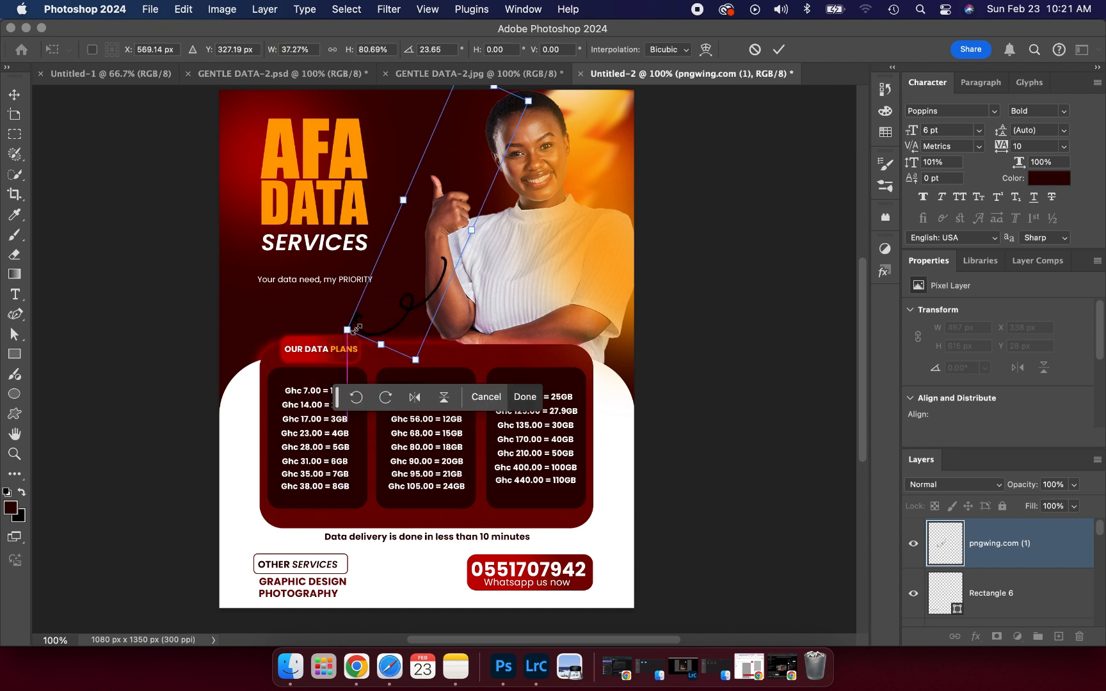
{"action": "left_click_drag", "start_coordinate": [542, 108], "coordinate": [392, 249]}
{"action": "left_click_drag", "start_coordinate": [346, 211], "coordinate": [364, 229]}
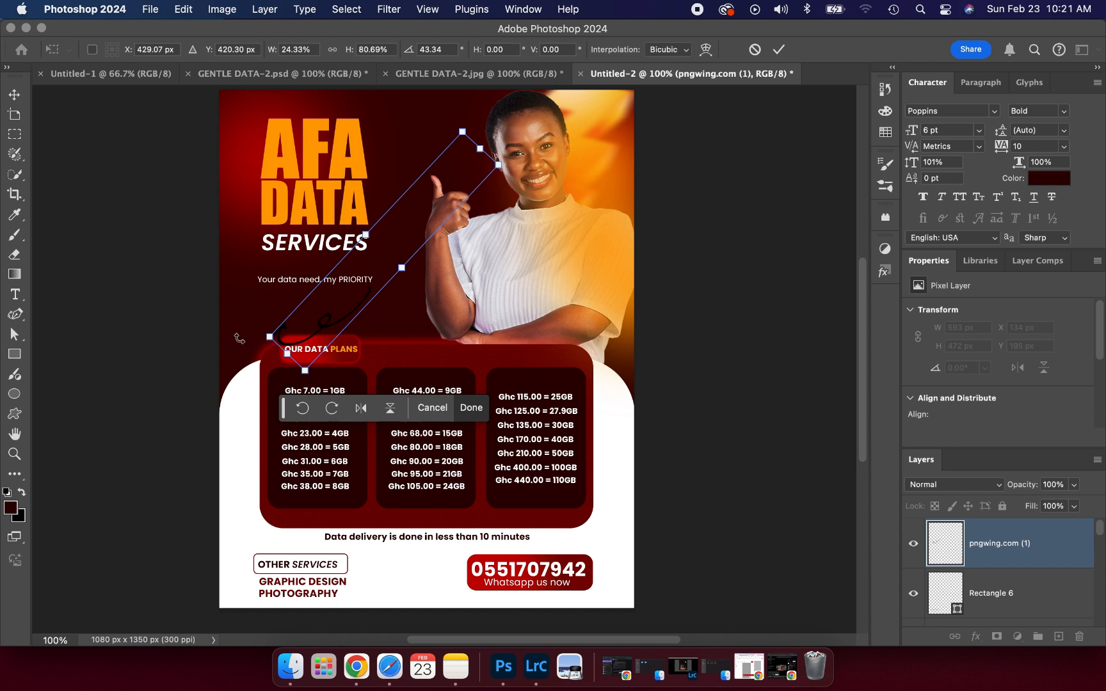
{"action": "left_click_drag", "start_coordinate": [239, 338], "coordinate": [237, 287]}
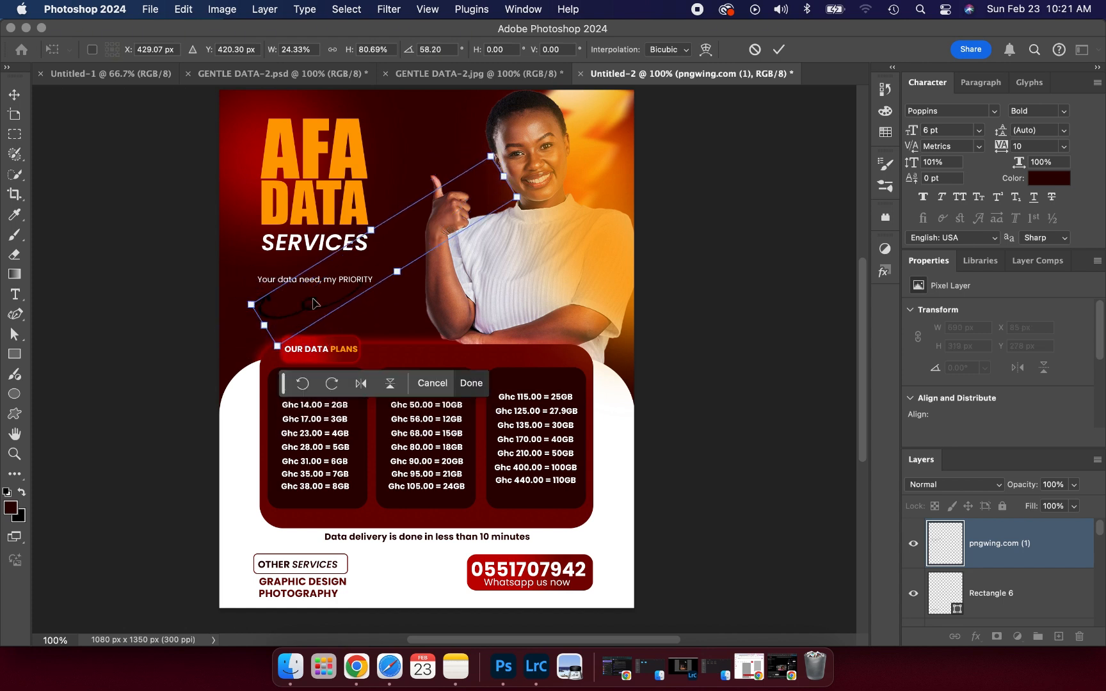
{"action": "left_click_drag", "start_coordinate": [313, 303], "coordinate": [317, 315]}
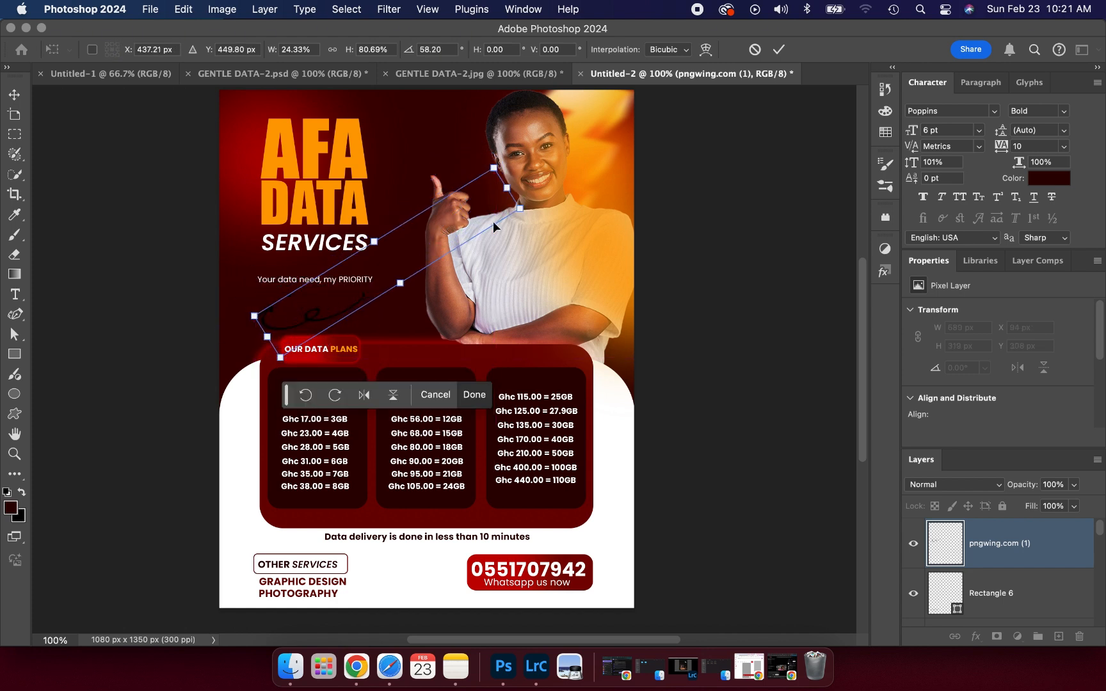
{"action": "left_click", "coordinate": [779, 49]}
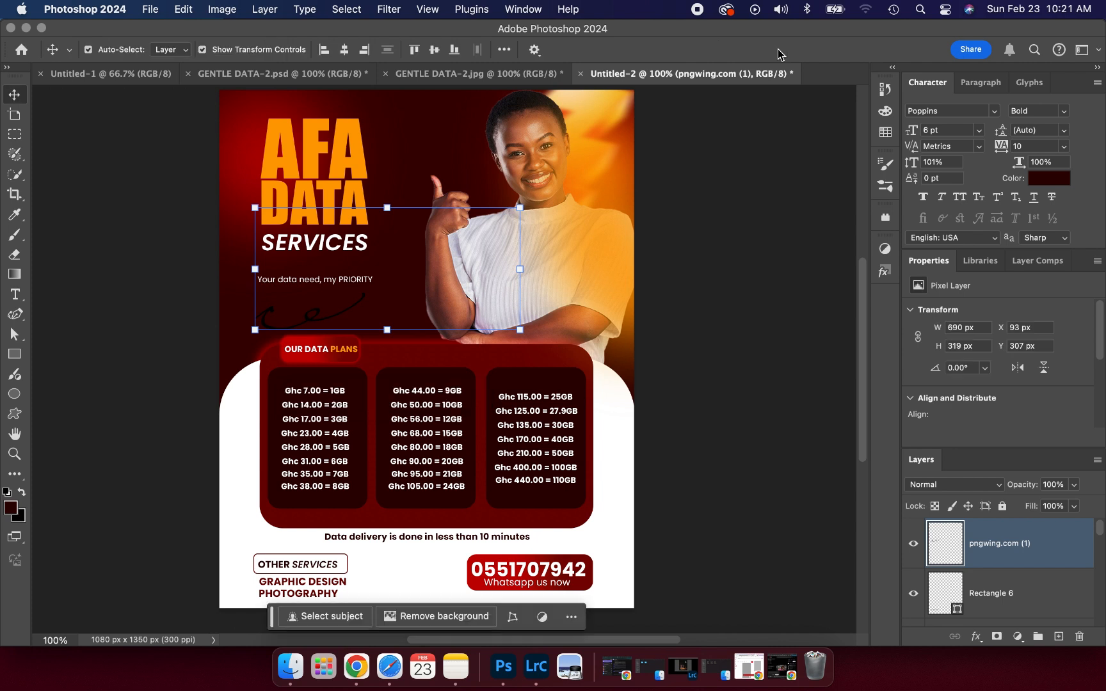
- Add a red Color Overlay to the arrow doodle
{"action": "left_click", "coordinate": [976, 637]}
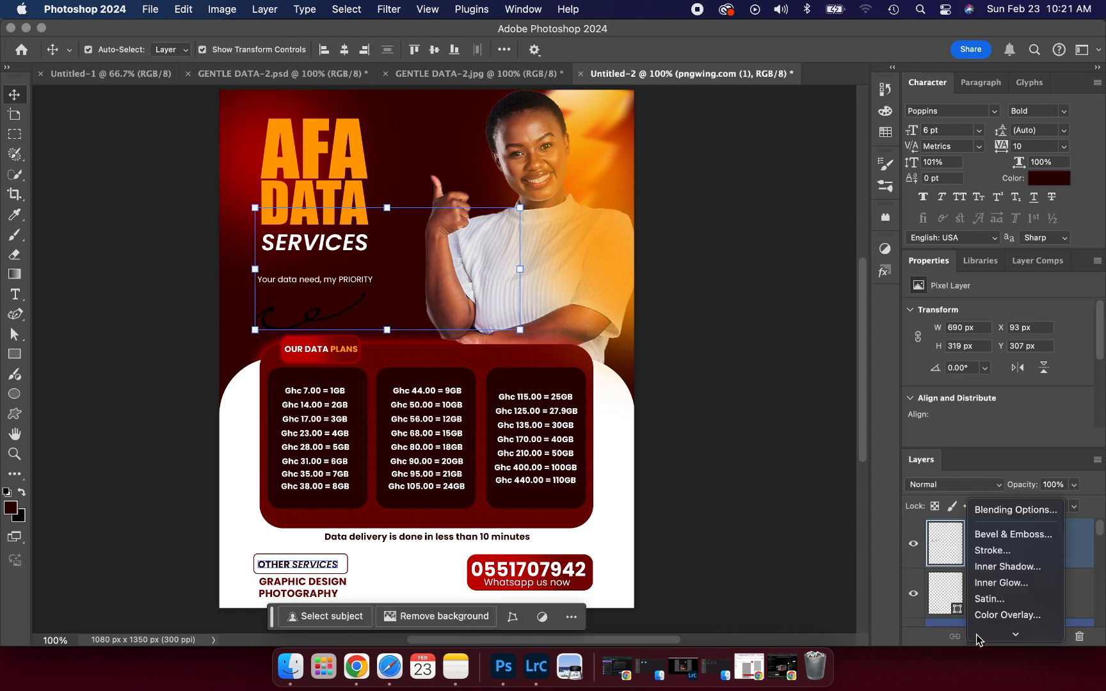
{"action": "left_click", "coordinate": [988, 617]}
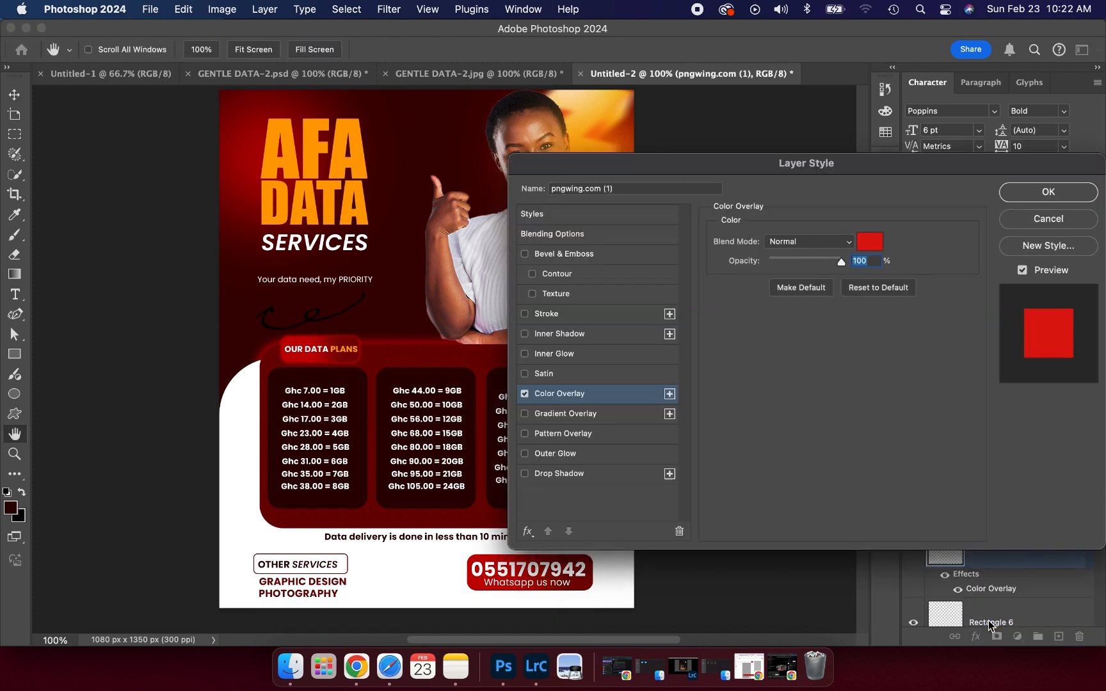
{"action": "left_click", "coordinate": [1033, 205]}
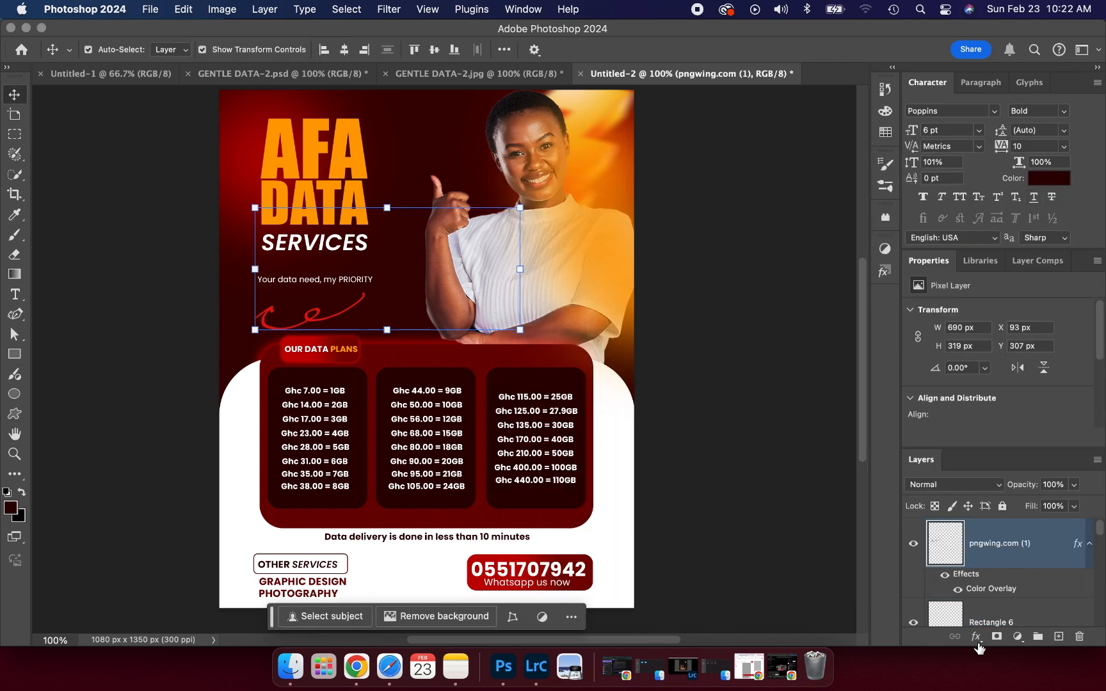
- Give the doodle an Outer Glow with 95% opacity and 21 px size
{"action": "left_click", "coordinate": [976, 637]}
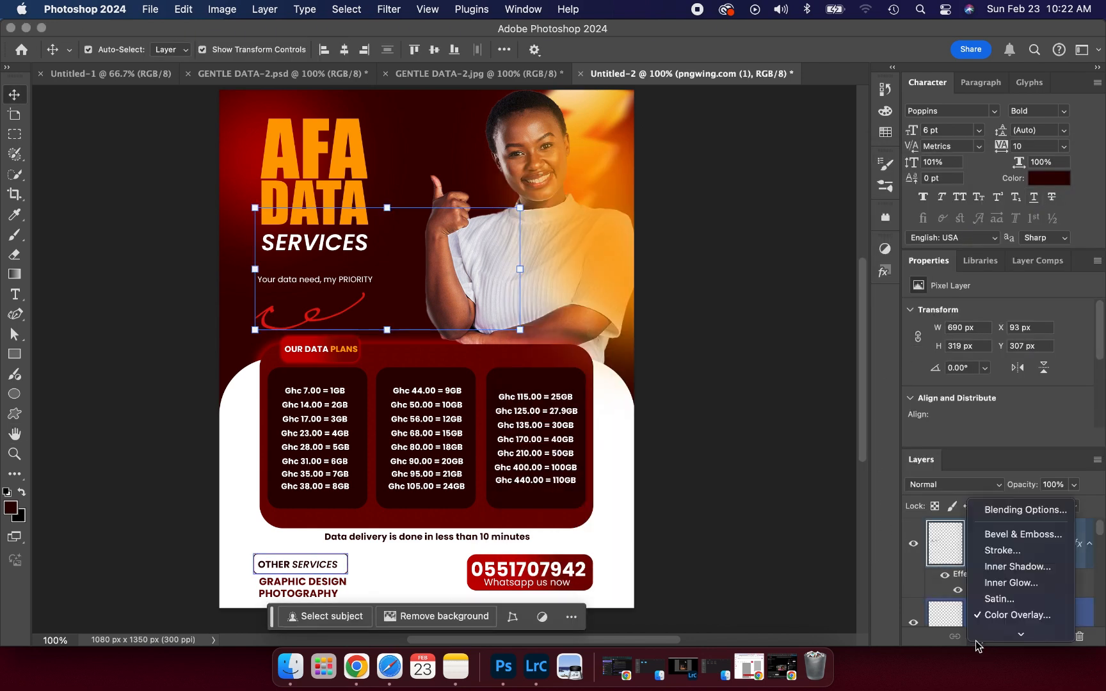
{"action": "left_click", "coordinate": [1009, 510]}
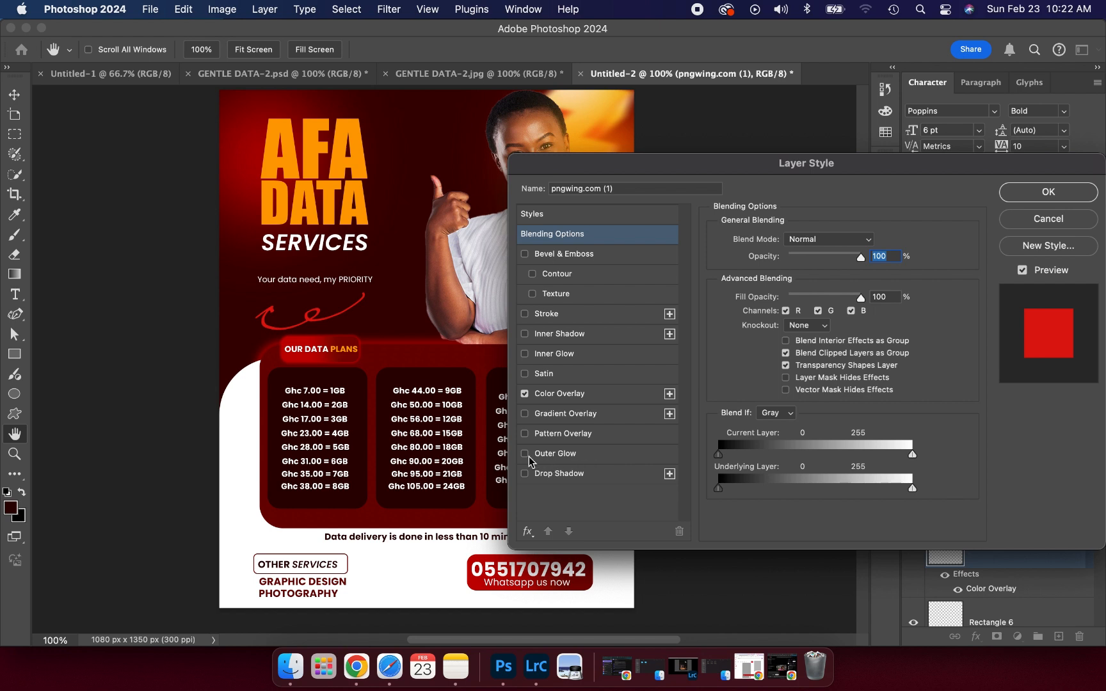
{"action": "left_click", "coordinate": [525, 454]}
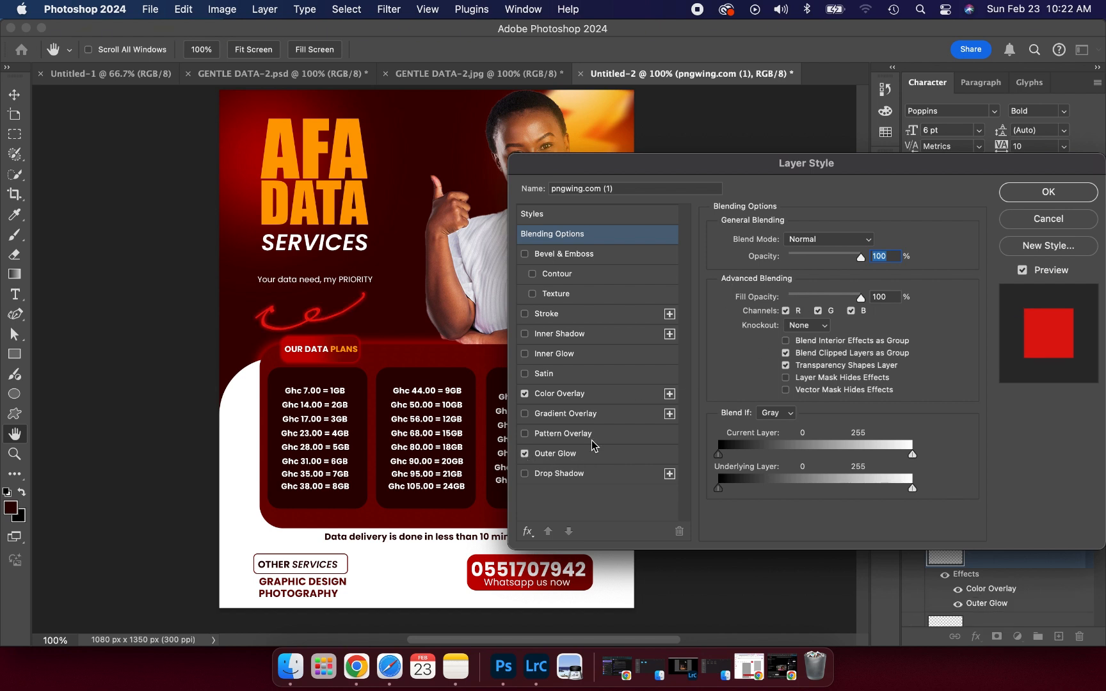
{"action": "left_click", "coordinate": [555, 454]}
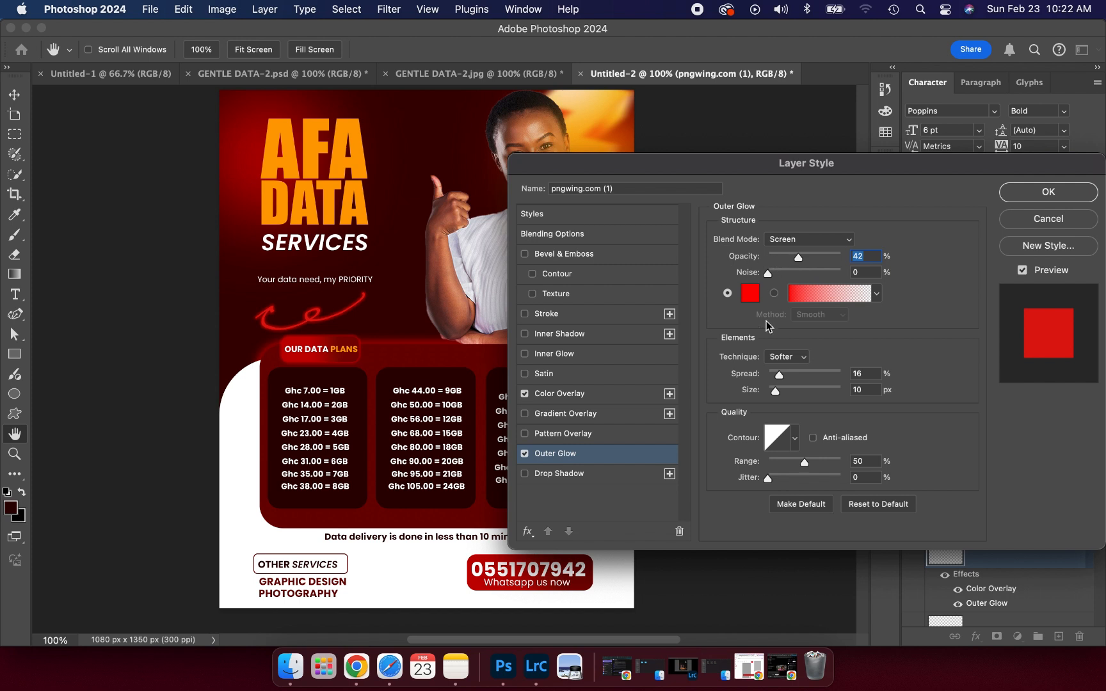
{"action": "left_click_drag", "start_coordinate": [776, 390], "coordinate": [781, 389]}
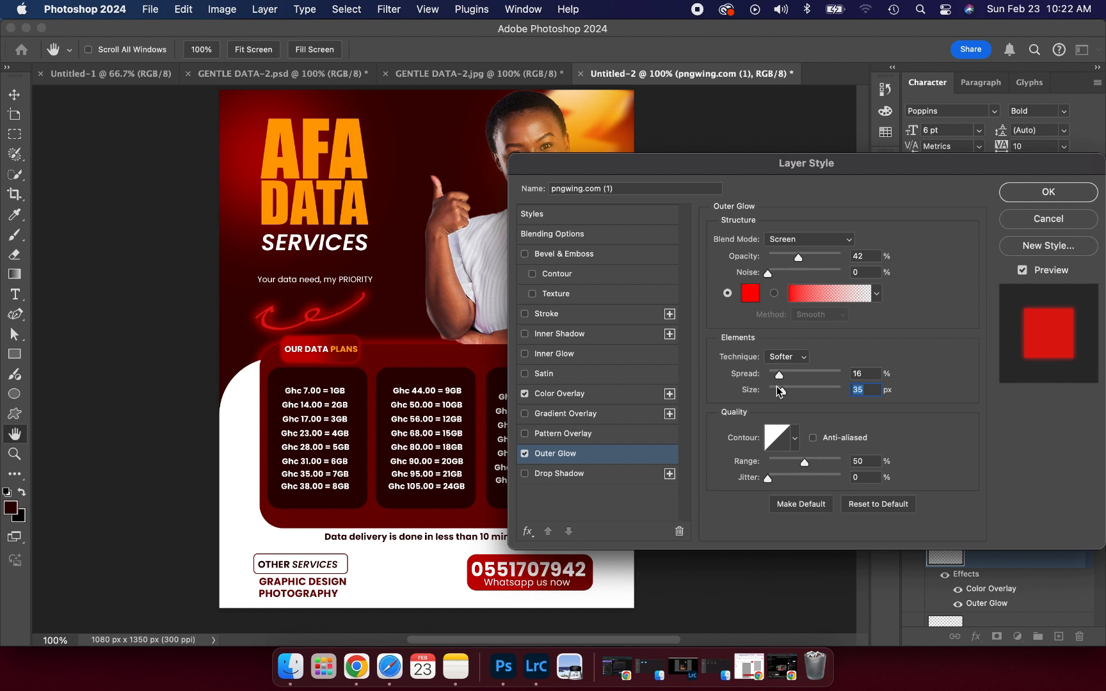
{"action": "left_click_drag", "start_coordinate": [812, 257], "coordinate": [837, 255]}
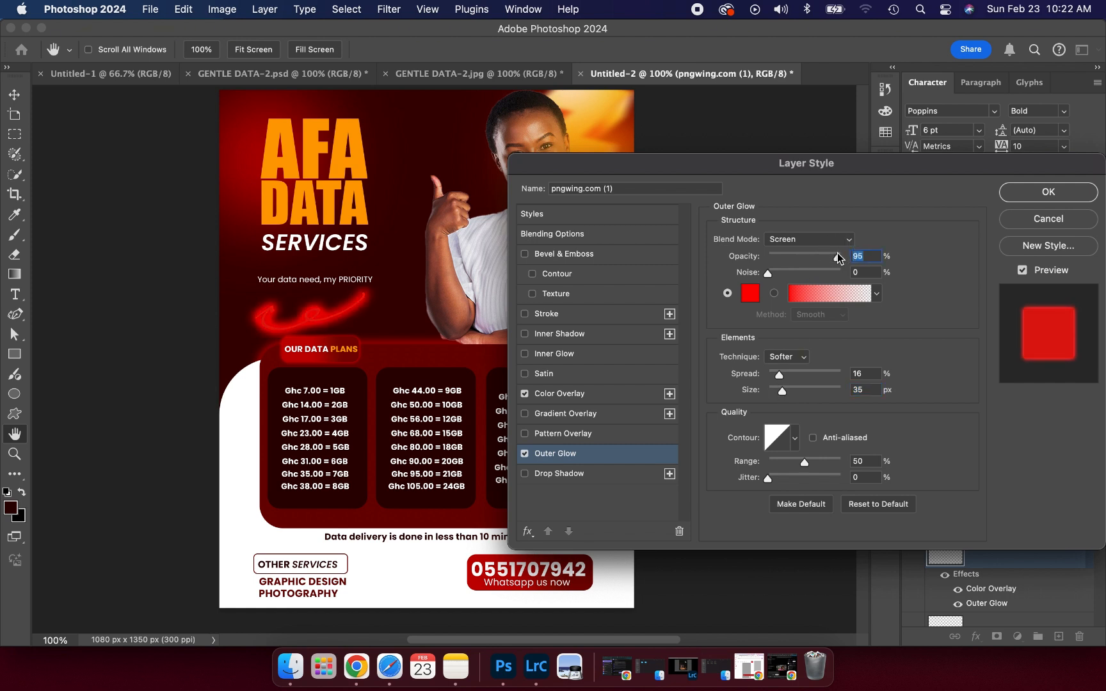
{"action": "left_click_drag", "start_coordinate": [780, 391], "coordinate": [779, 393]}
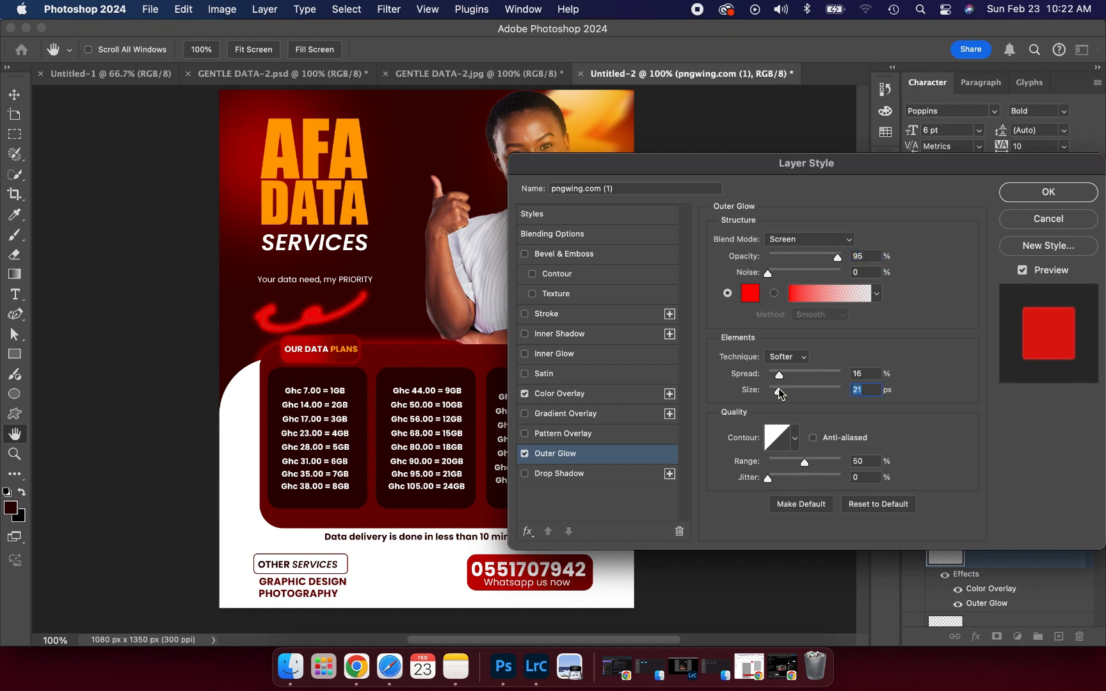
- Stretch the glowing red doodle to about 141% width and shift it left under the tagline
{"action": "left_click", "coordinate": [1010, 194]}
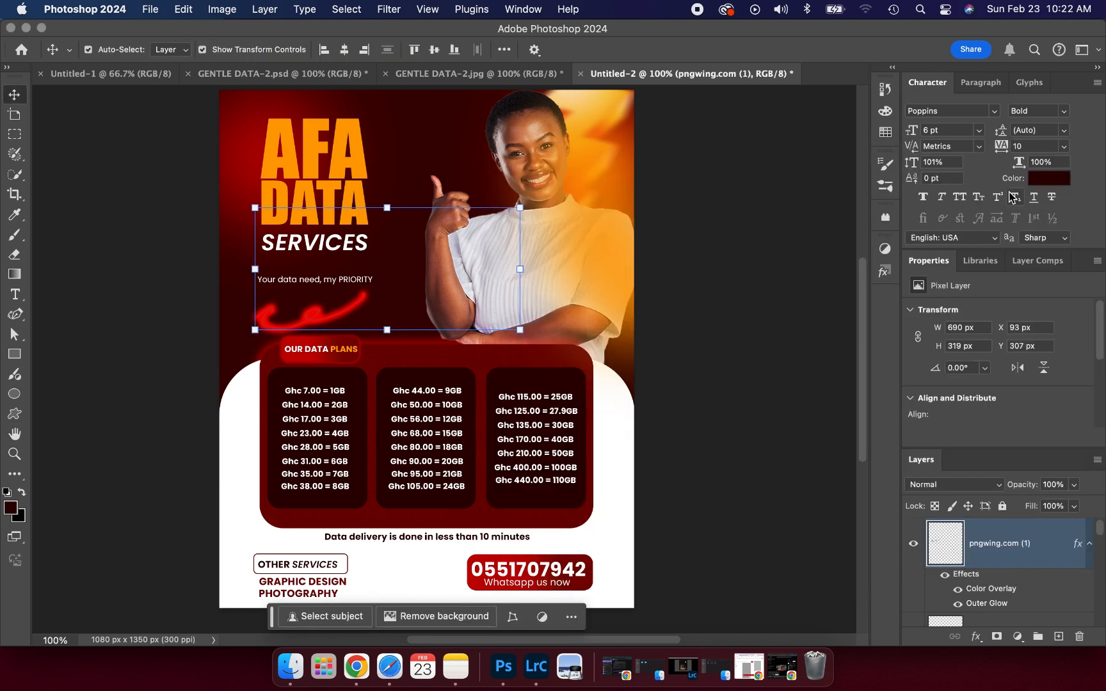
{"action": "left_click", "coordinate": [310, 323]}
{"action": "left_click_drag", "start_coordinate": [310, 323], "coordinate": [316, 320]}
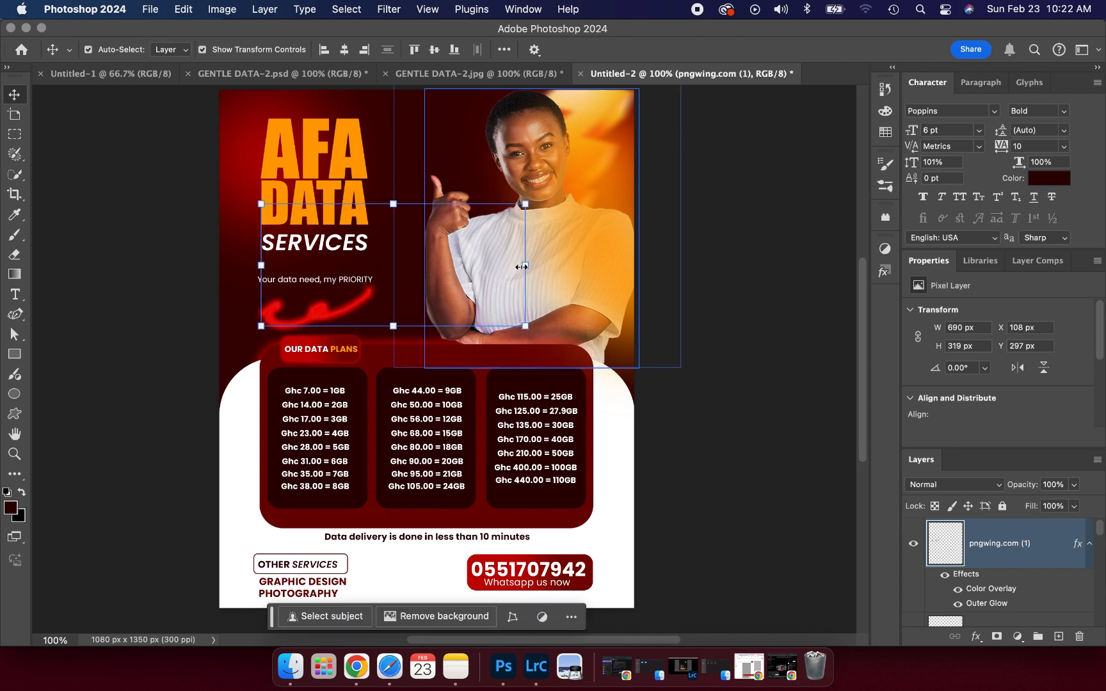
{"action": "left_click", "coordinate": [521, 267]}
{"action": "mouse_move", "coordinate": [521, 266]}
{"action": "left_mouse_down"}
{"action": "mouse_move", "coordinate": [588, 256]}
{"action": "mouse_move", "coordinate": [636, 230]}
{"action": "left_mouse_up"}
{"action": "left_click_drag", "start_coordinate": [344, 312], "coordinate": [321, 309]}
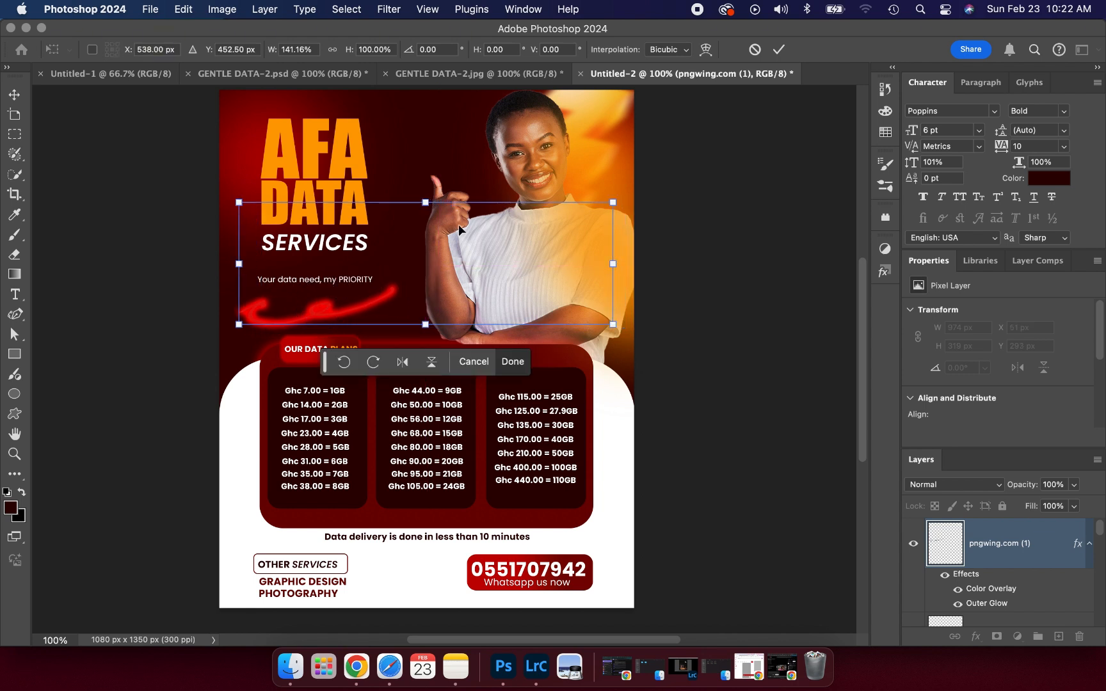
{"action": "left_click", "coordinate": [778, 49]}
{"action": "left_click", "coordinate": [778, 215]}
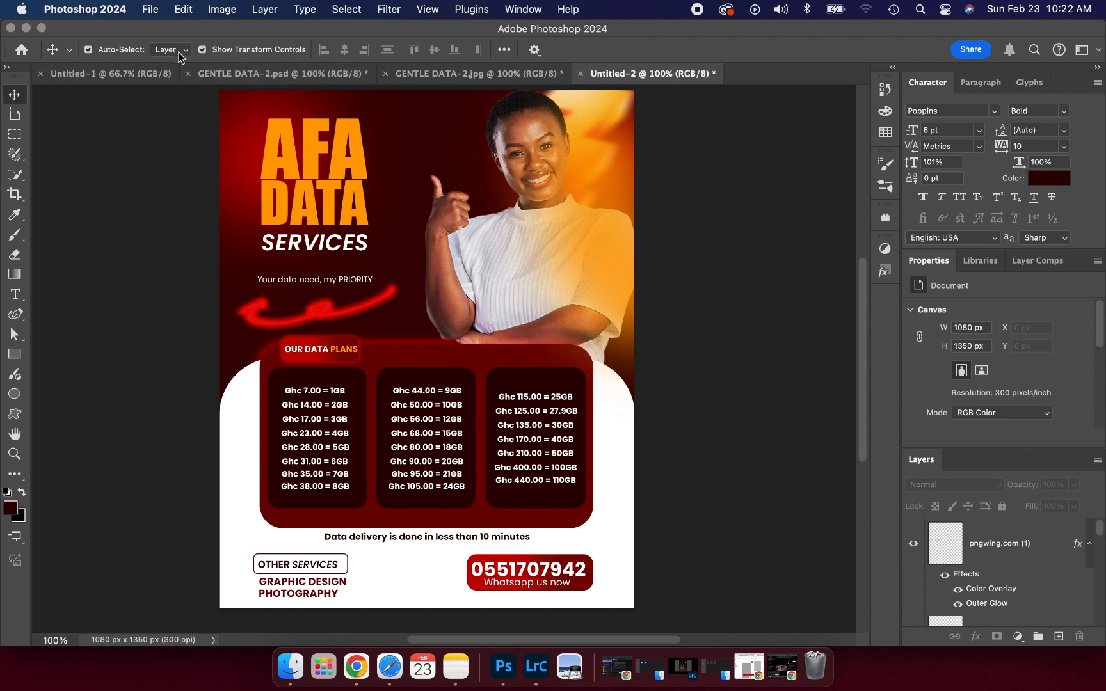
- Quick Export the flyer as JPG to the Desktop, replacing Untitled-2.jpg
{"action": "left_click", "coordinate": [151, 9]}
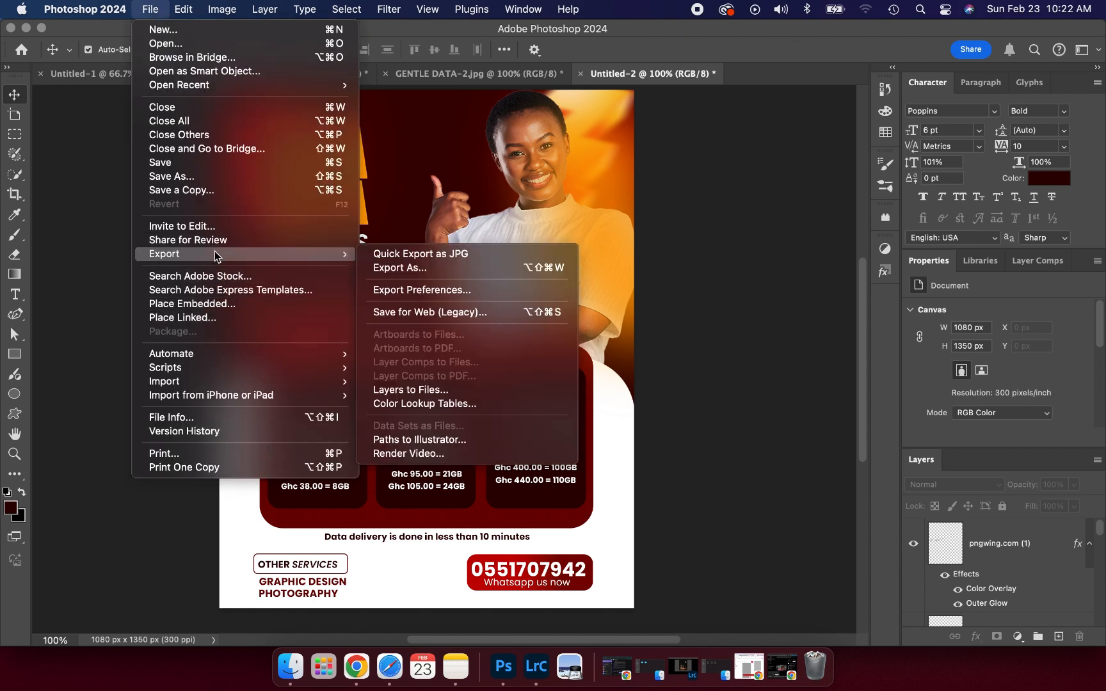
{"action": "left_click", "coordinate": [413, 256]}
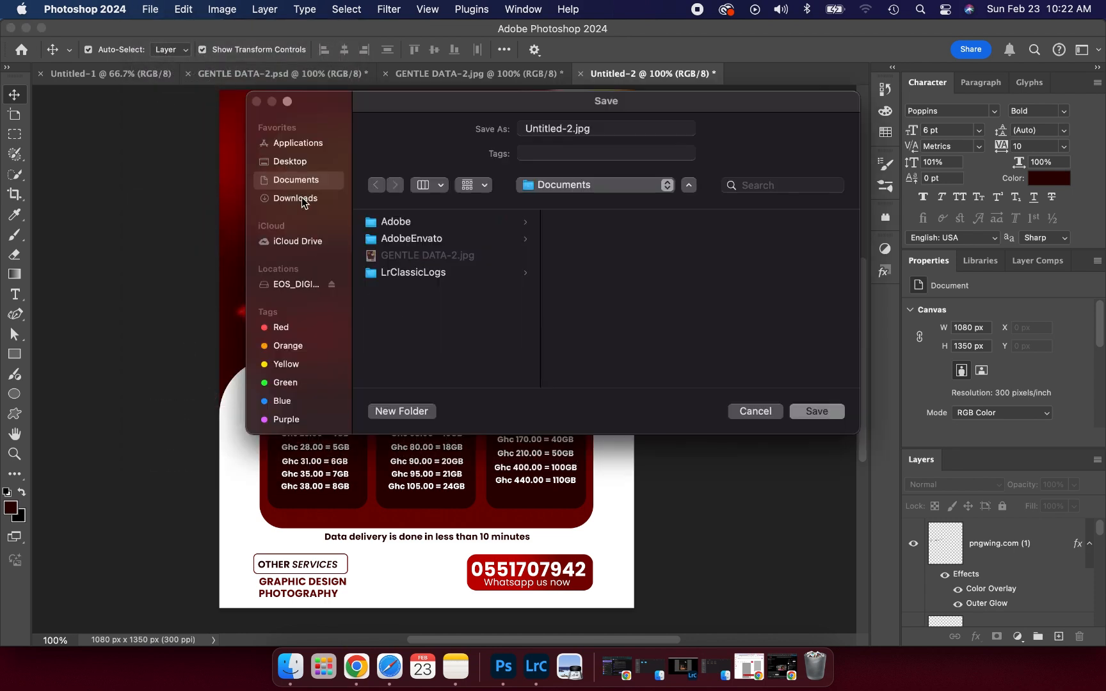
{"action": "left_click", "coordinate": [300, 166]}
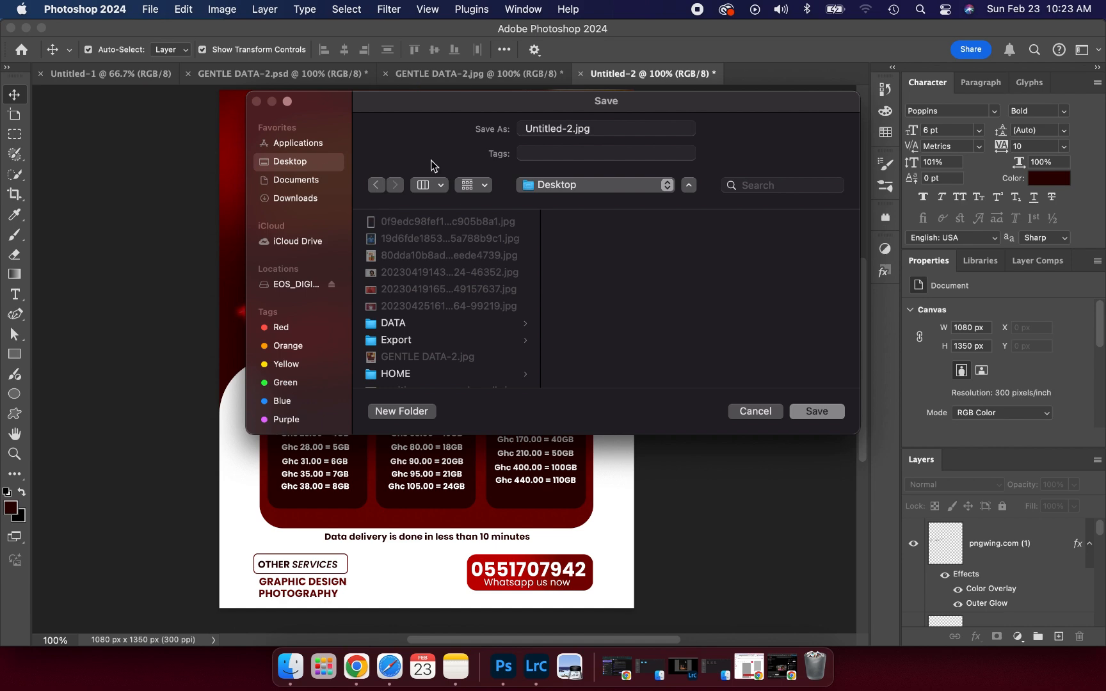
{"action": "left_click", "coordinate": [818, 410]}
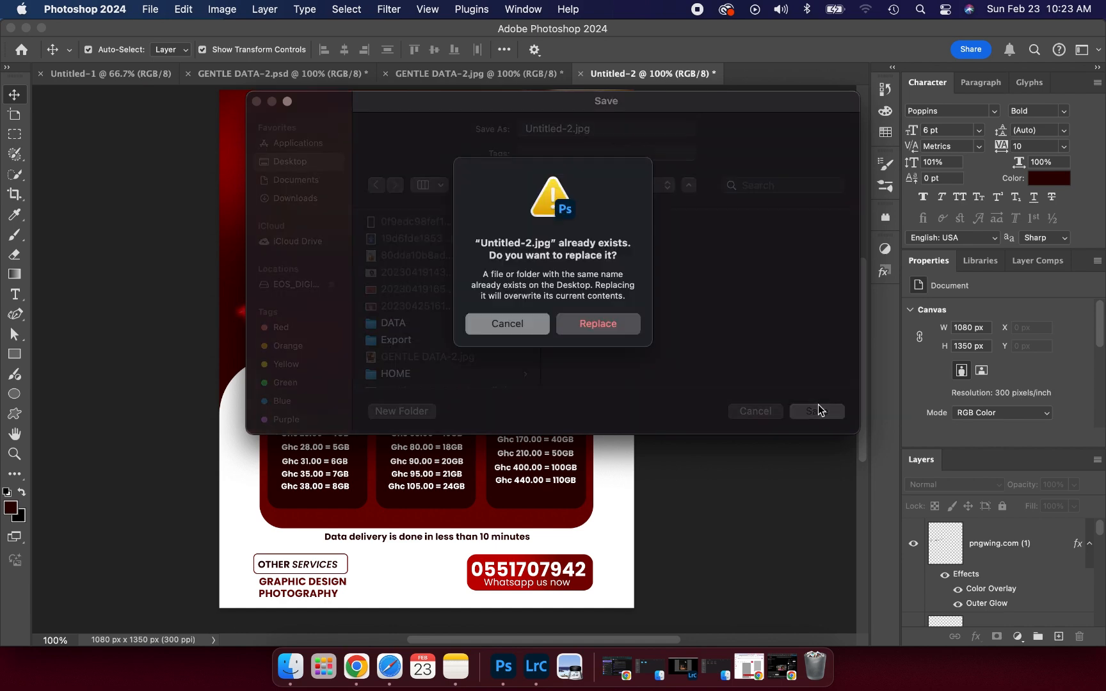
{"action": "left_click", "coordinate": [597, 335]}
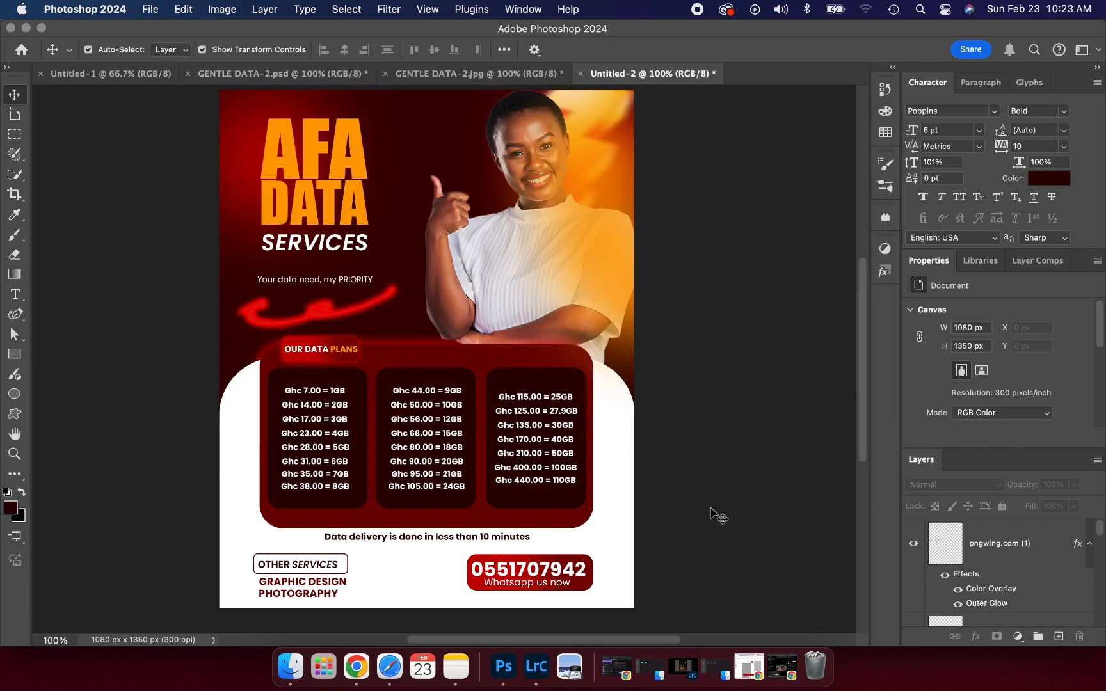
- Open Untitled-2.jpg from the Desktop and bring its document tab to the front
{"action": "left_click", "coordinate": [153, 10]}
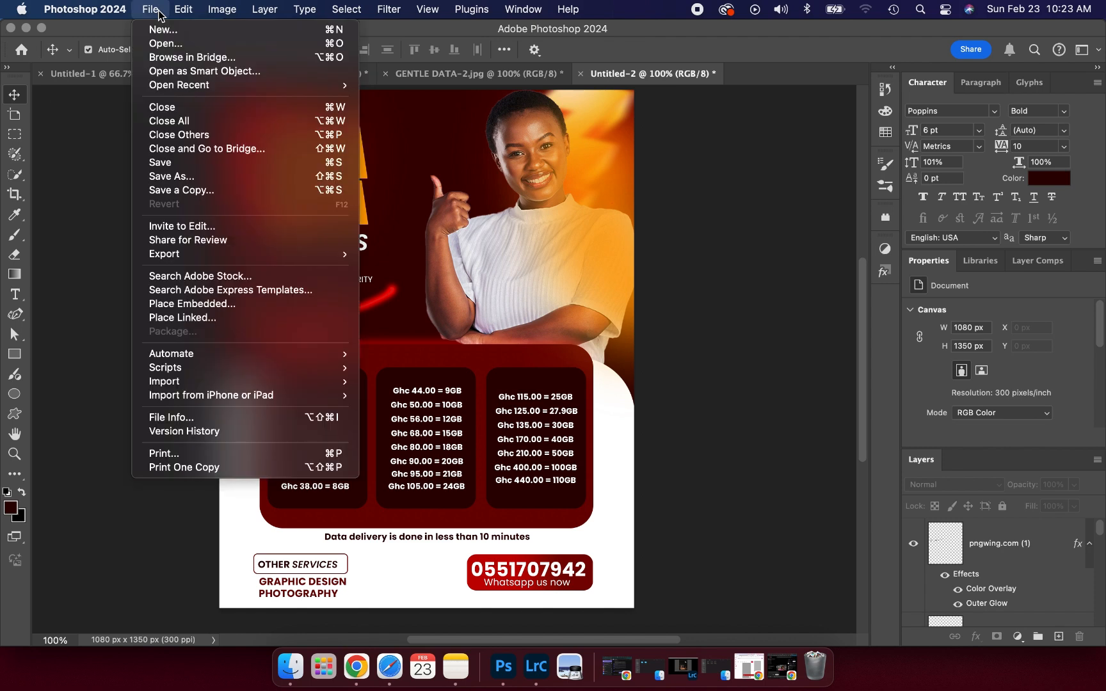
{"action": "left_click", "coordinate": [159, 43]}
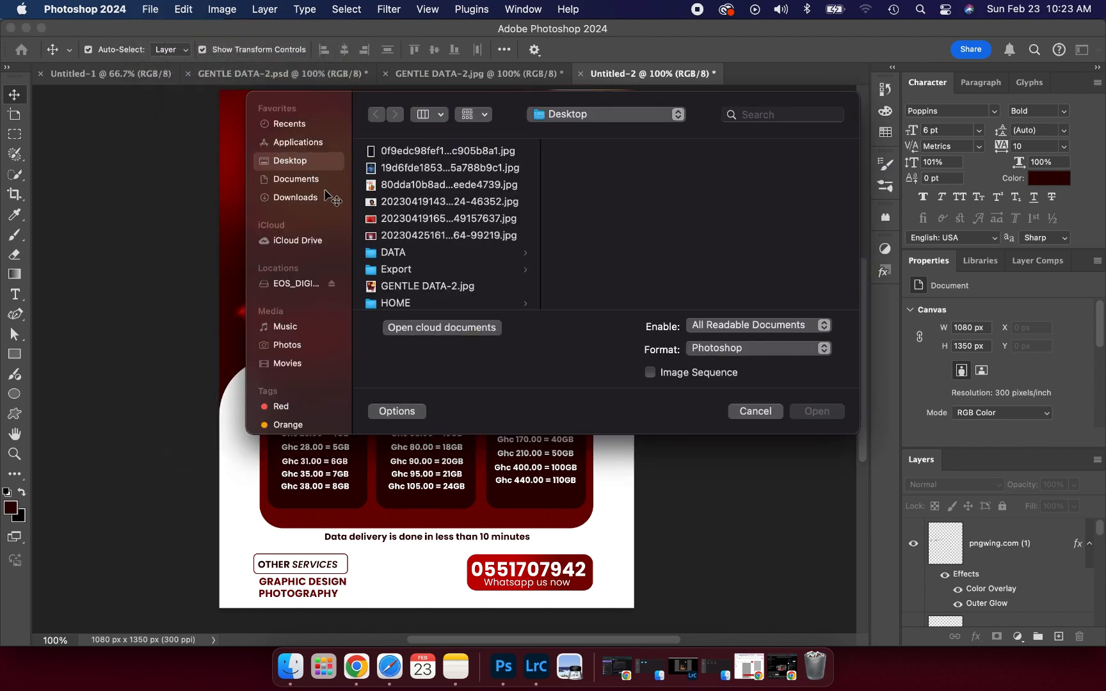
{"action": "scroll", "coordinate": [375, 229], "scroll_direction": "down", "scroll_amount": 2}
{"action": "scroll", "coordinate": [375, 229], "scroll_direction": "down", "scroll_amount": 1}
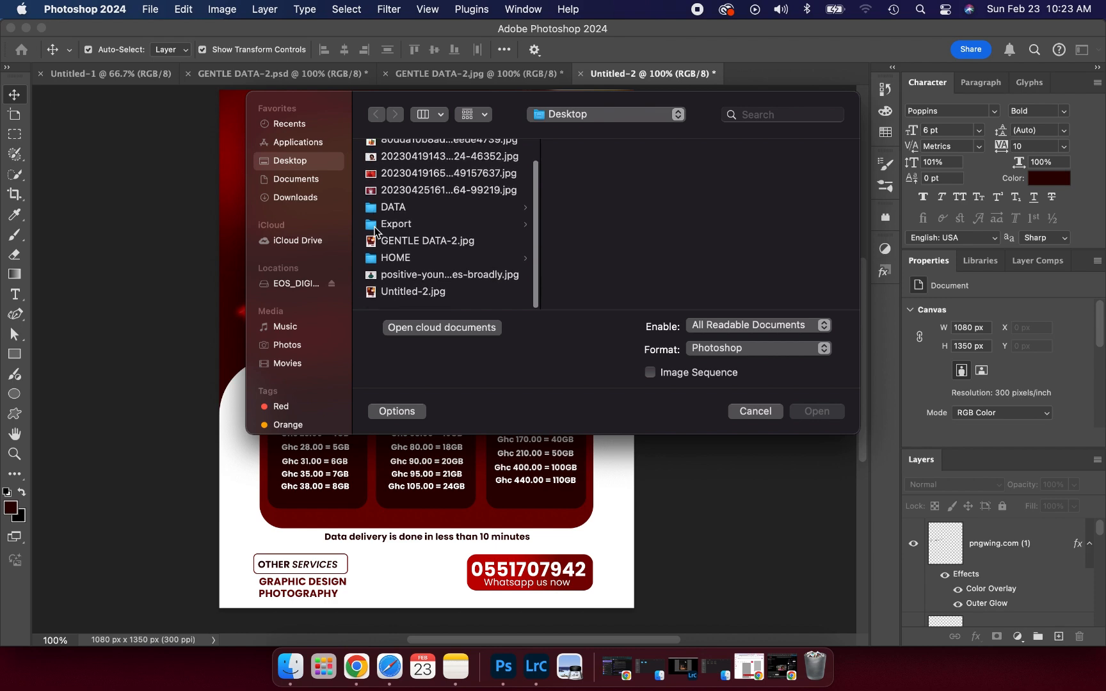
{"action": "left_click", "coordinate": [389, 293]}
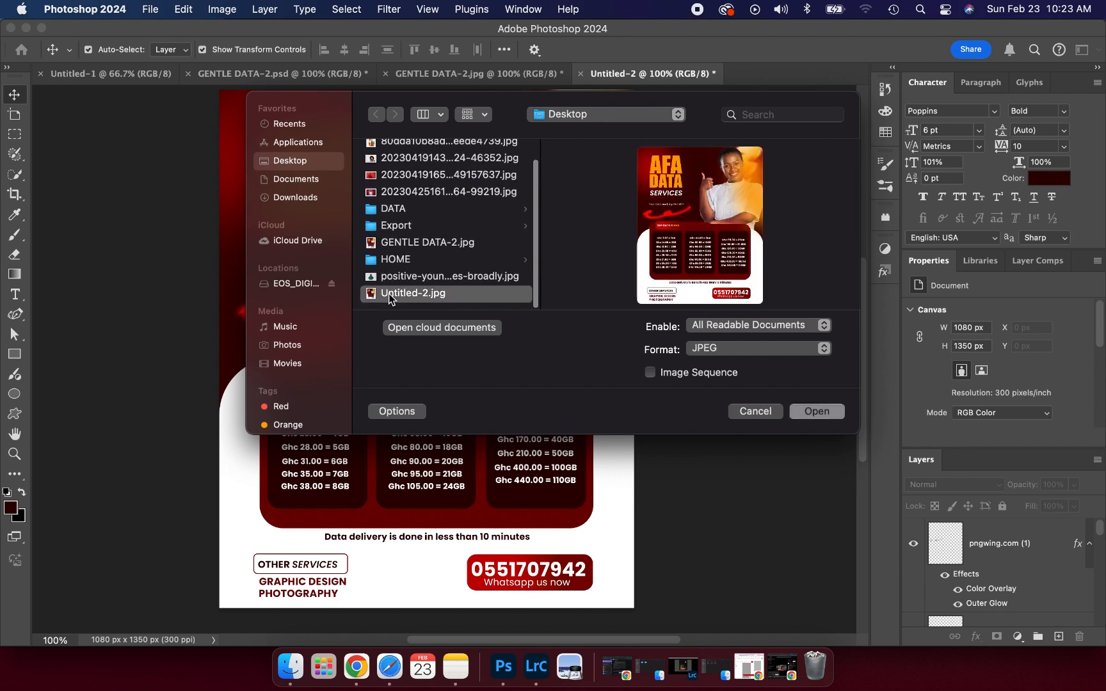
{"action": "left_click", "coordinate": [811, 415]}
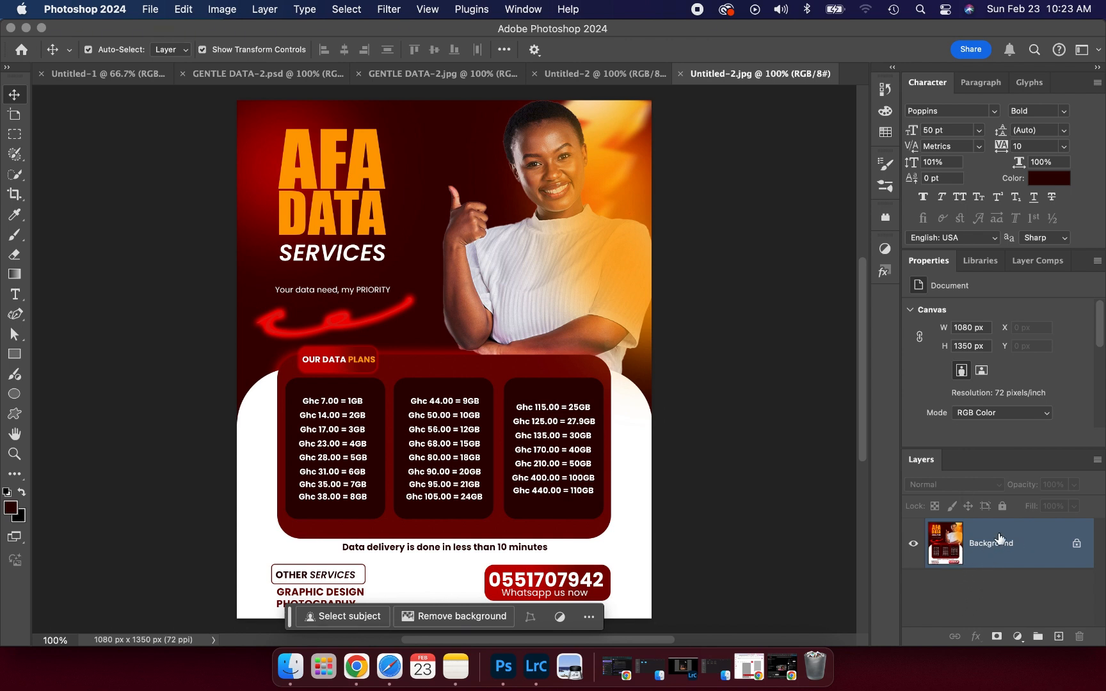
{"action": "left_click", "coordinate": [571, 75]}
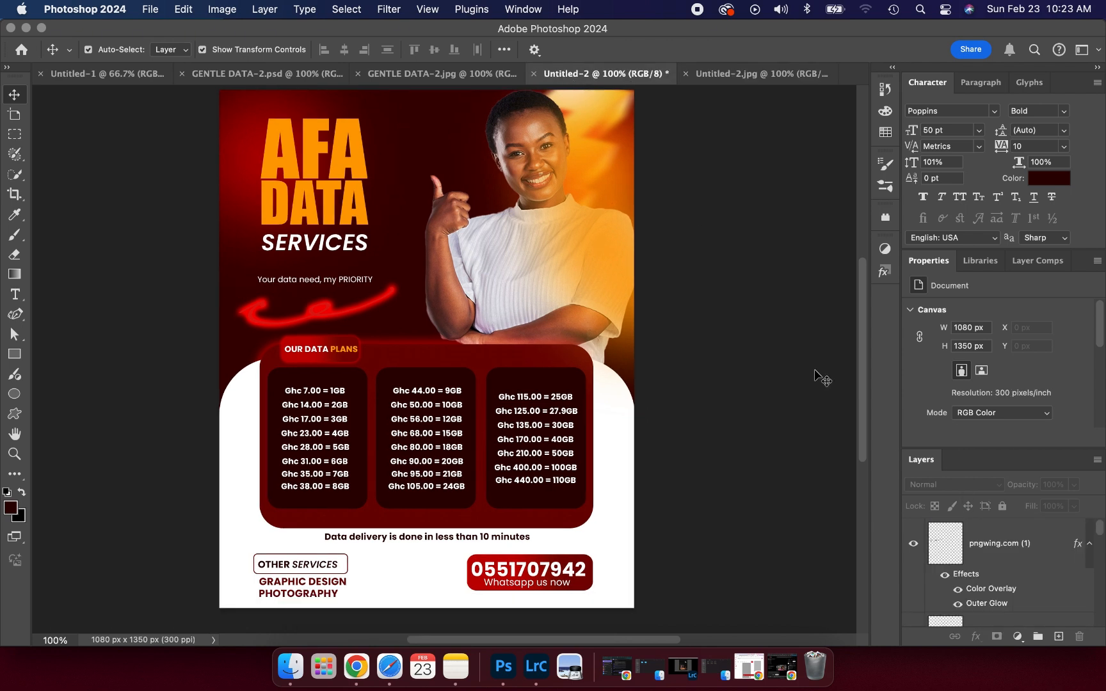
{"action": "scroll", "coordinate": [960, 572], "scroll_direction": "down", "scroll_amount": 2}
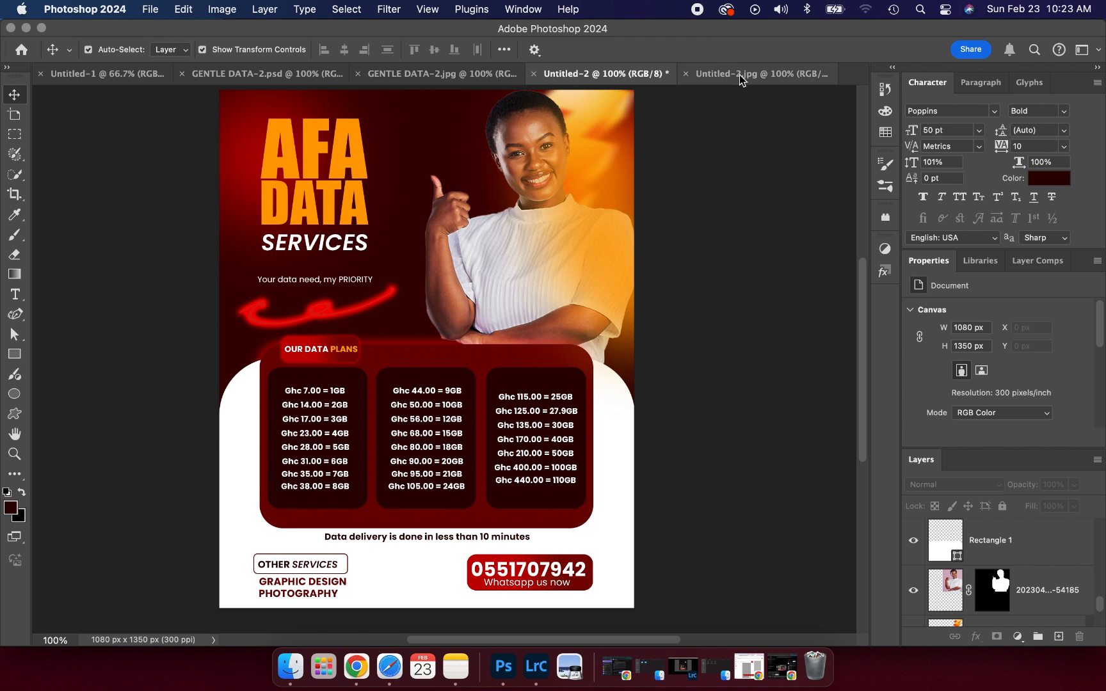
{"action": "left_click", "coordinate": [759, 74]}
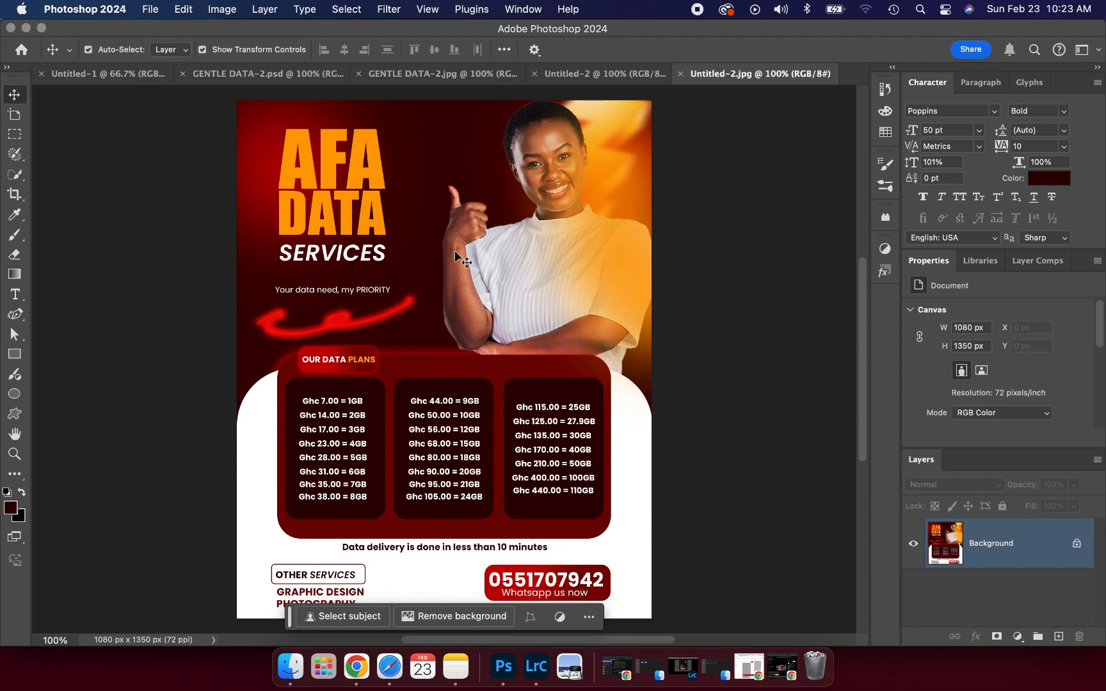
- In the Camera Raw Filter, set Contrast +4, add Texture and Clarity, and Vignette −15
{"action": "left_click", "coordinate": [388, 10]}
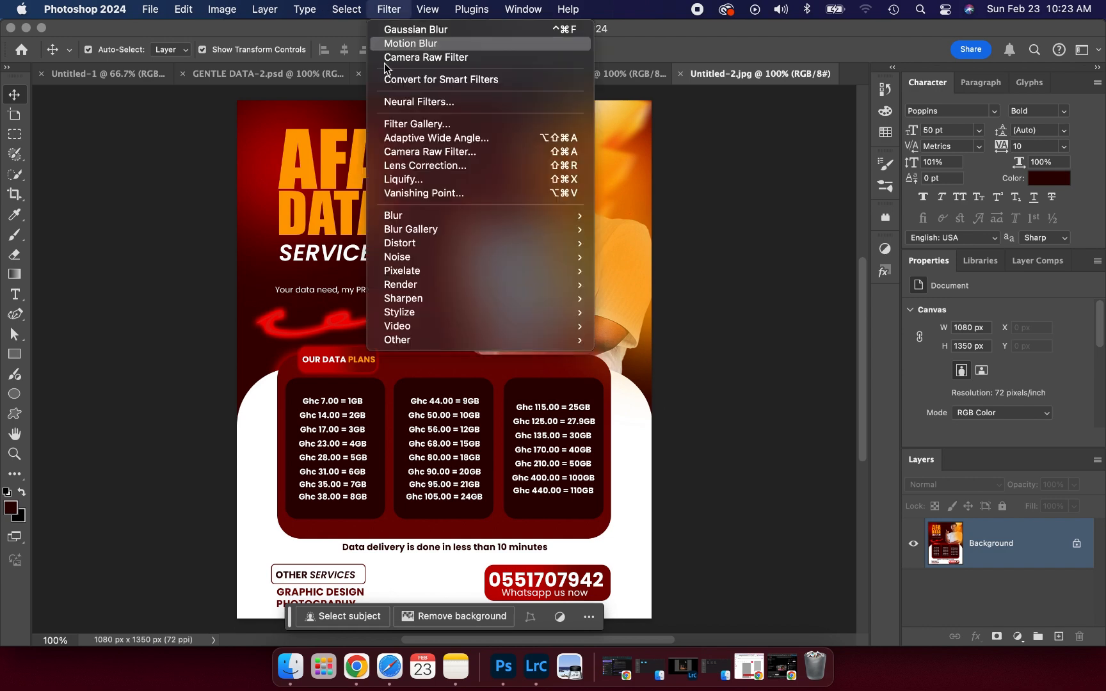
{"action": "left_click", "coordinate": [398, 153]}
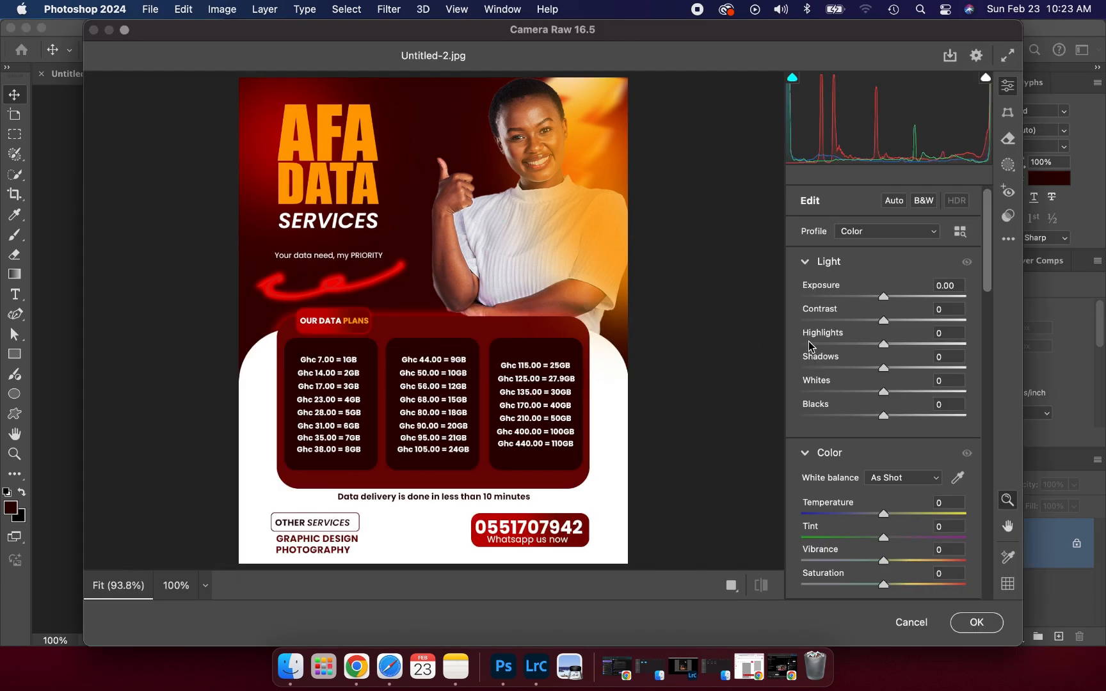
{"action": "left_click", "coordinate": [886, 320]}
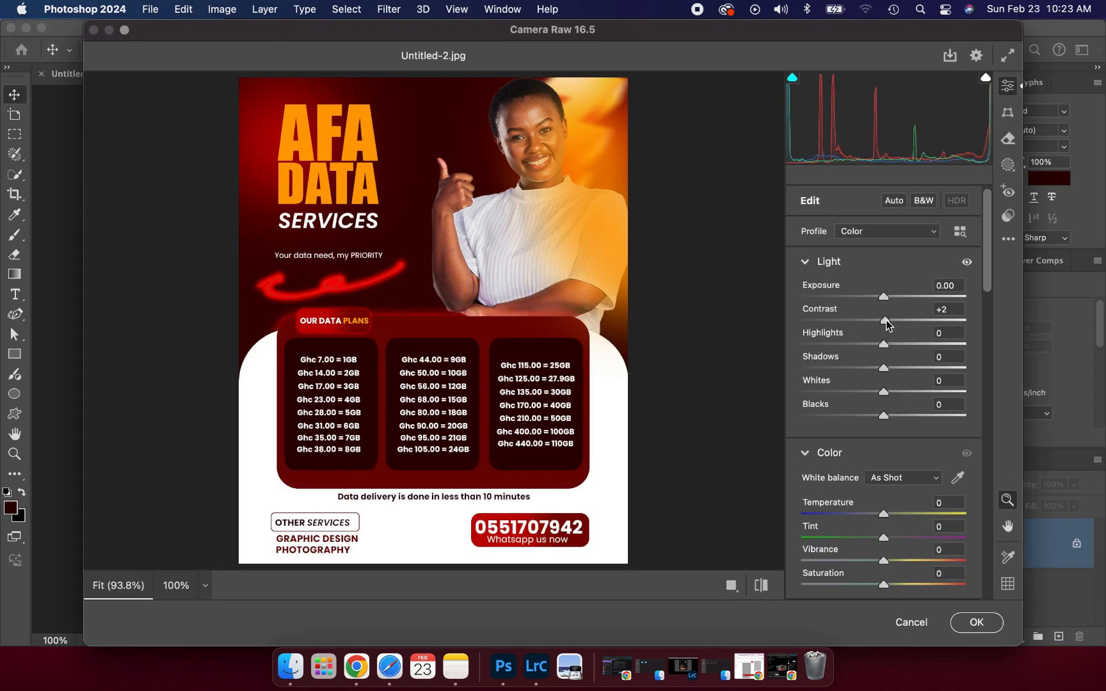
{"action": "left_click_drag", "start_coordinate": [886, 320], "coordinate": [887, 320]}
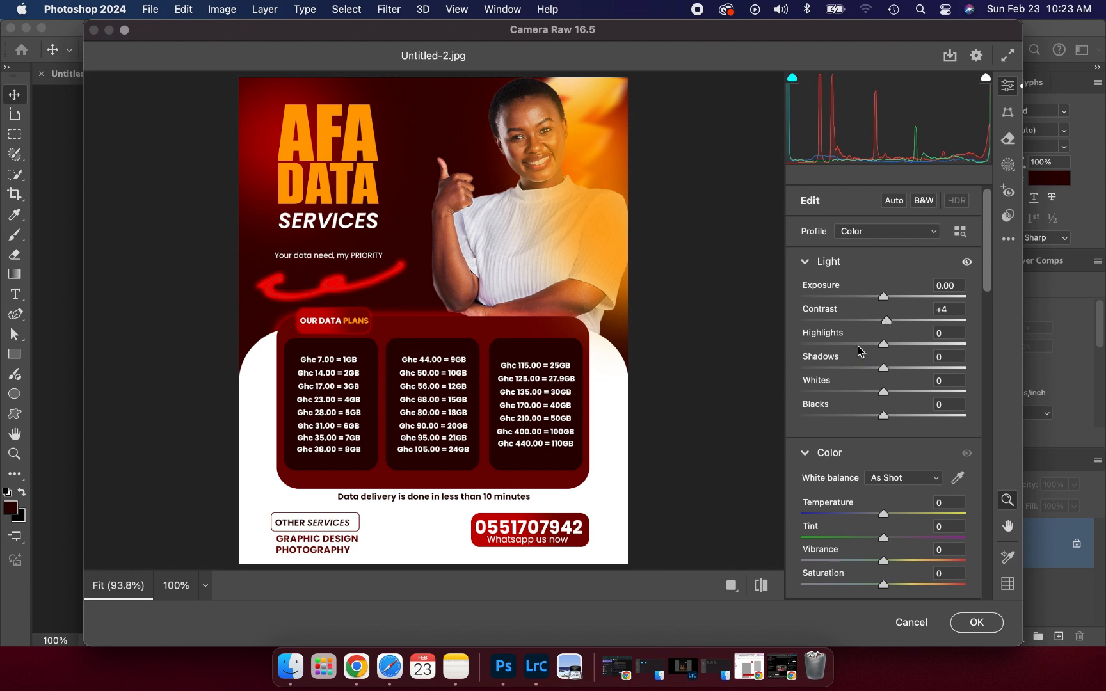
{"action": "scroll", "coordinate": [858, 351], "scroll_direction": "down", "scroll_amount": 10}
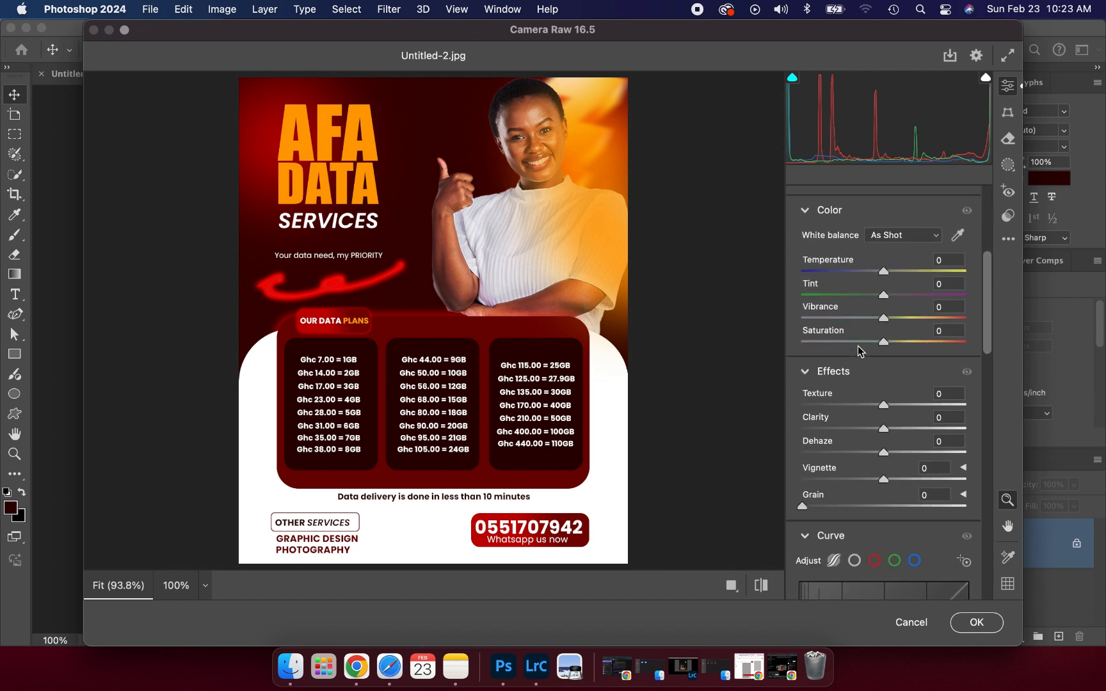
{"action": "left_click", "coordinate": [895, 405]}
{"action": "left_click", "coordinate": [894, 429]}
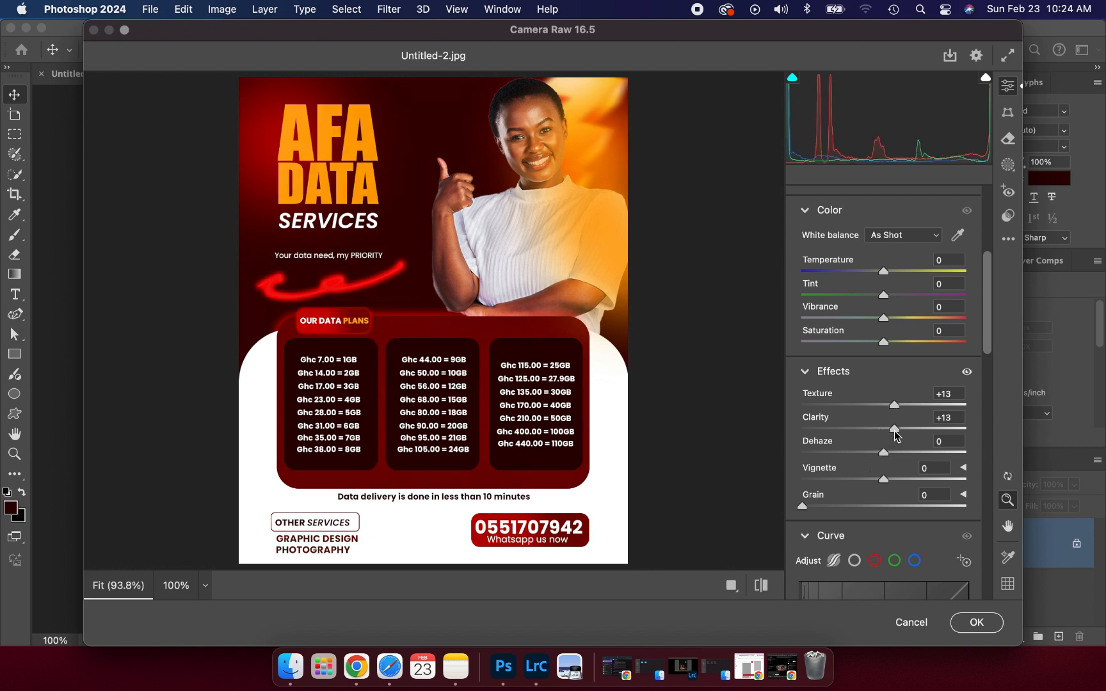
{"action": "left_click", "coordinate": [870, 480]}
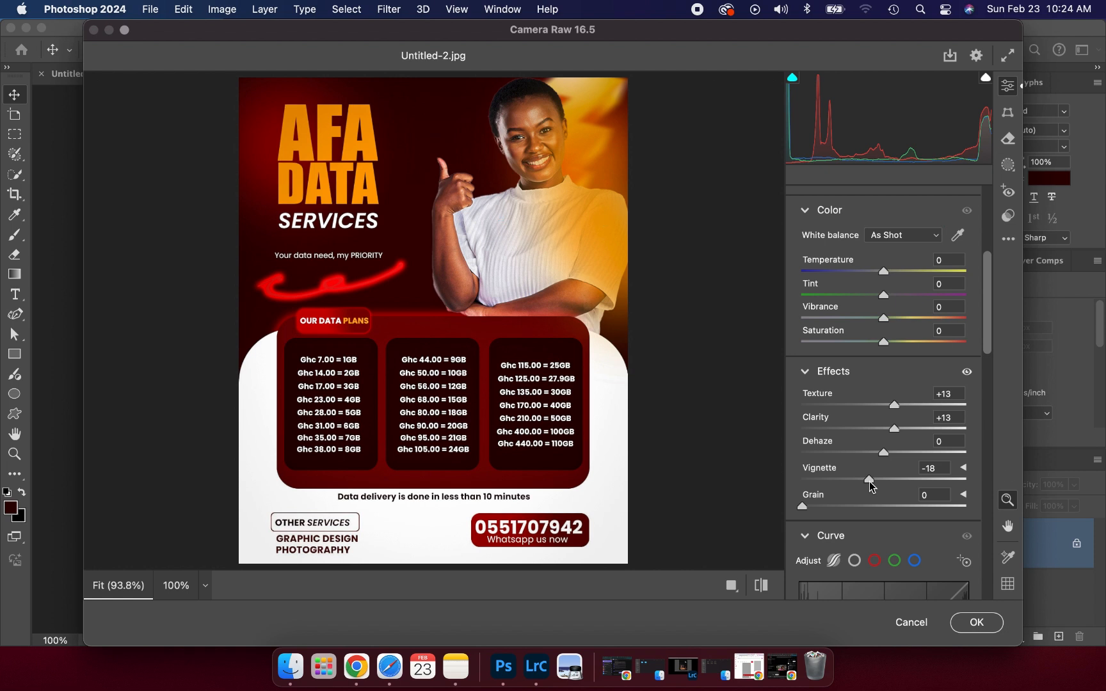
{"action": "left_click_drag", "start_coordinate": [869, 482], "coordinate": [871, 481]}
- Raise Exposure to +0.50 and Texture to +16
{"action": "scroll", "coordinate": [844, 437], "scroll_direction": "up", "scroll_amount": 5}
{"action": "left_click", "coordinate": [888, 298]}
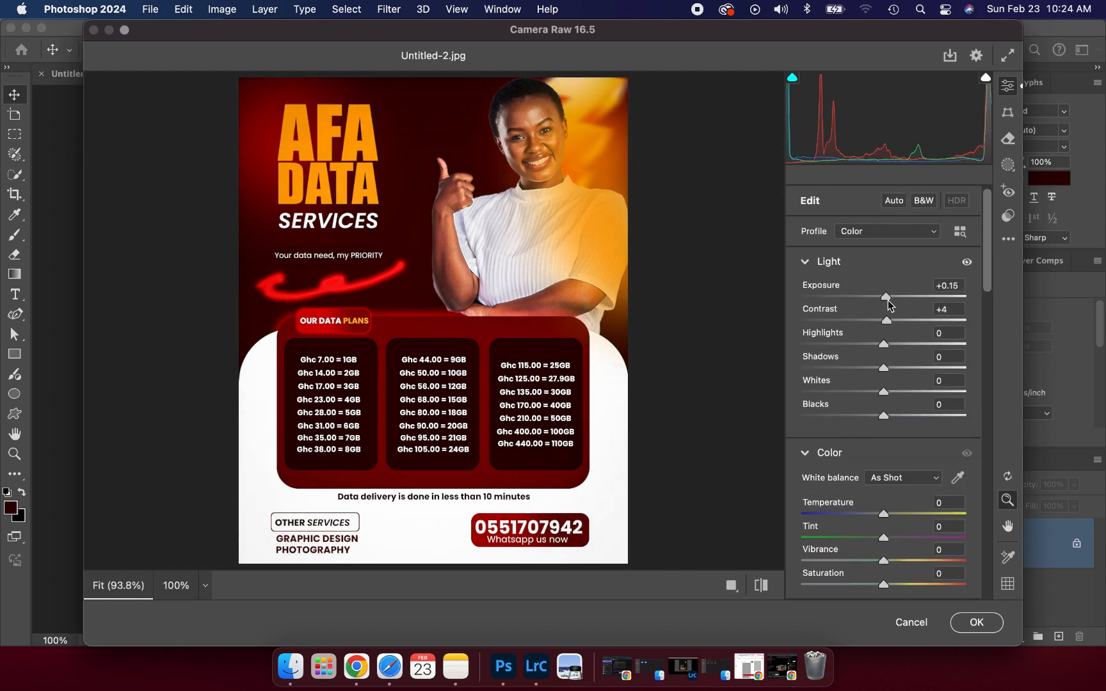
{"action": "key", "text": "Up"}
{"action": "key", "text": "Up"}
{"action": "key", "text": "Up"}
{"action": "key", "text": "Up"}
{"action": "key", "text": "Up"}
{"action": "key", "text": "Up"}
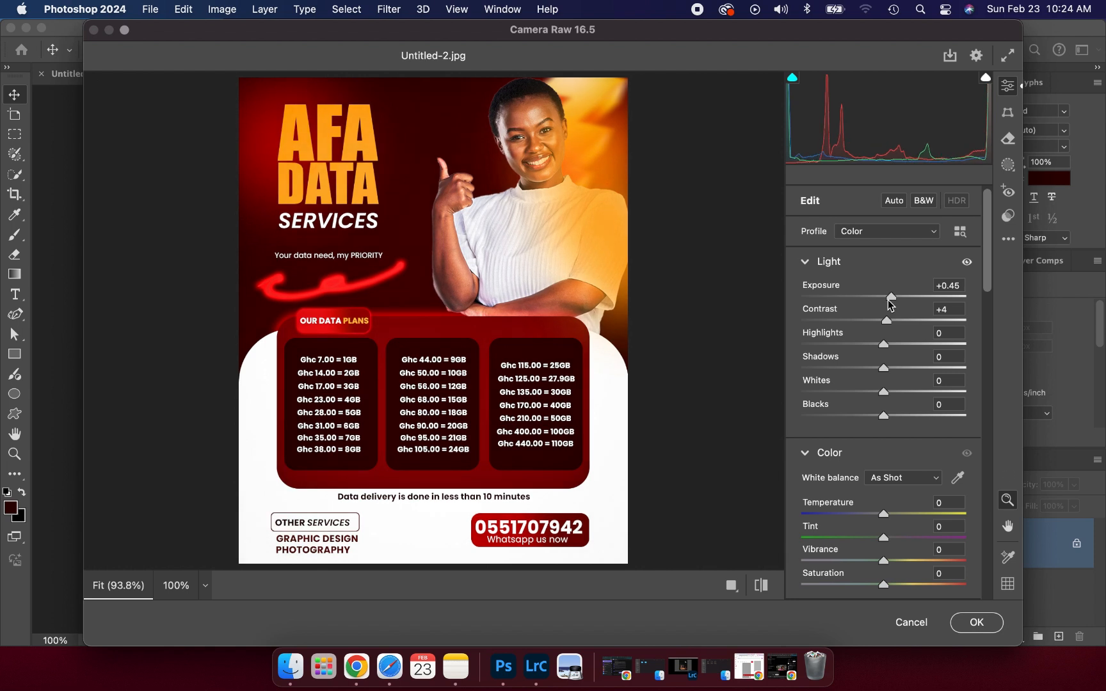
{"action": "key", "text": "Up"}
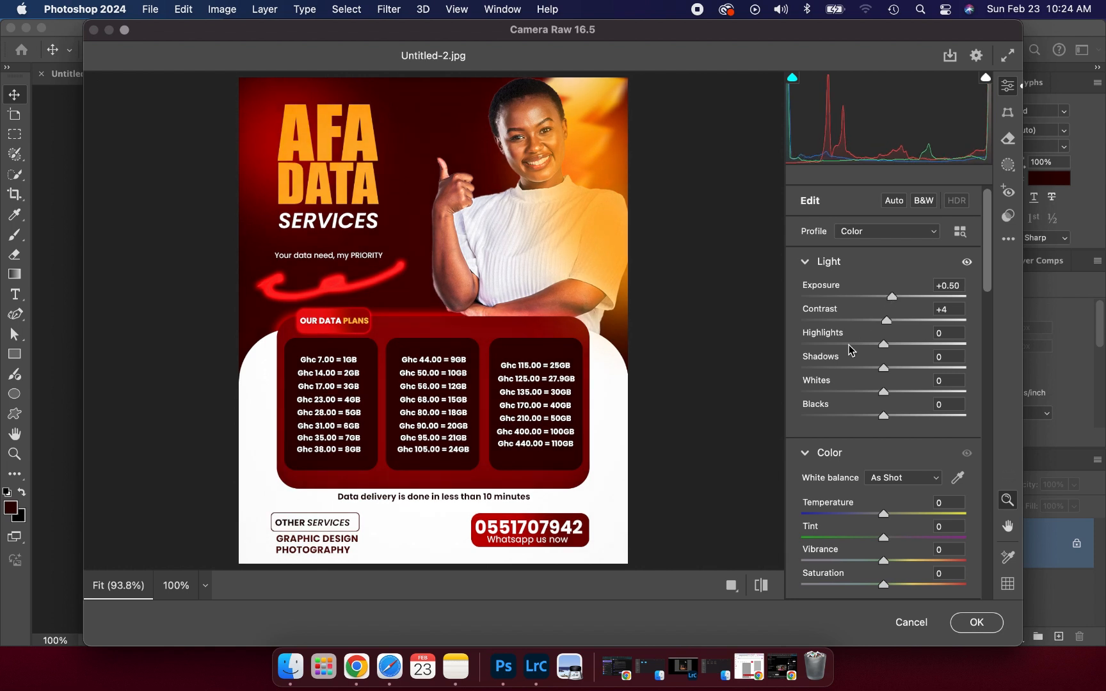
{"action": "scroll", "coordinate": [865, 427], "scroll_direction": "down", "scroll_amount": 2}
{"action": "scroll", "coordinate": [866, 427], "scroll_direction": "down", "scroll_amount": 6}
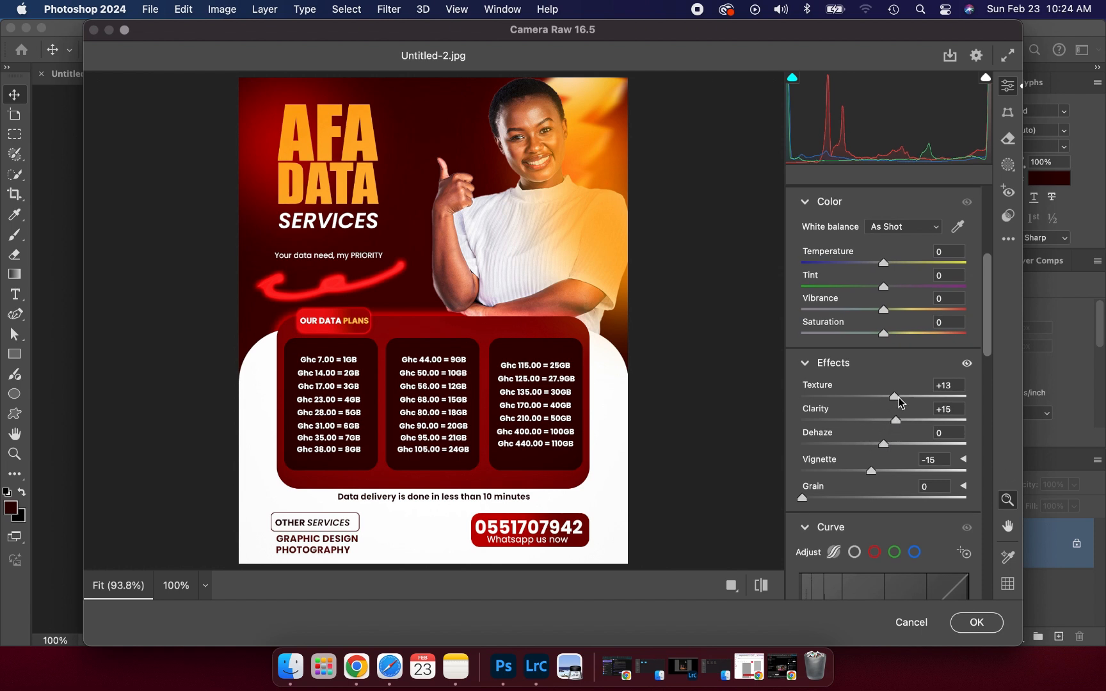
{"action": "left_click_drag", "start_coordinate": [894, 396], "coordinate": [901, 402]}
{"action": "scroll", "coordinate": [857, 446], "scroll_direction": "down", "scroll_amount": 3}
{"action": "scroll", "coordinate": [856, 442], "scroll_direction": "down", "scroll_amount": 15}
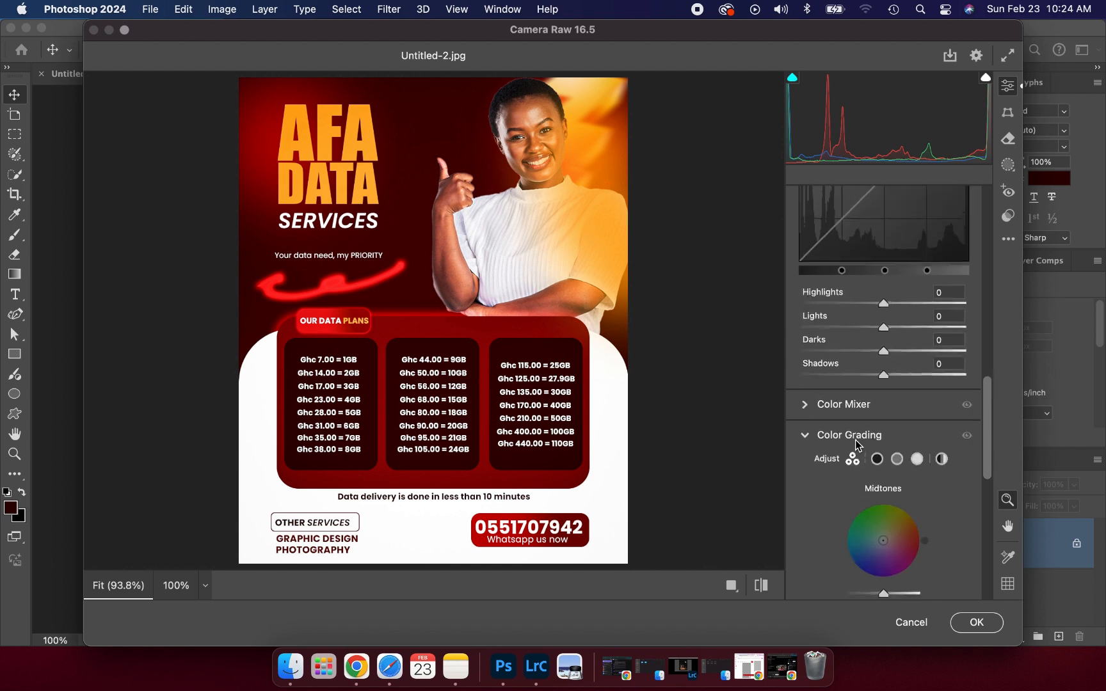
{"action": "scroll", "coordinate": [856, 440], "scroll_direction": "down", "scroll_amount": 8}
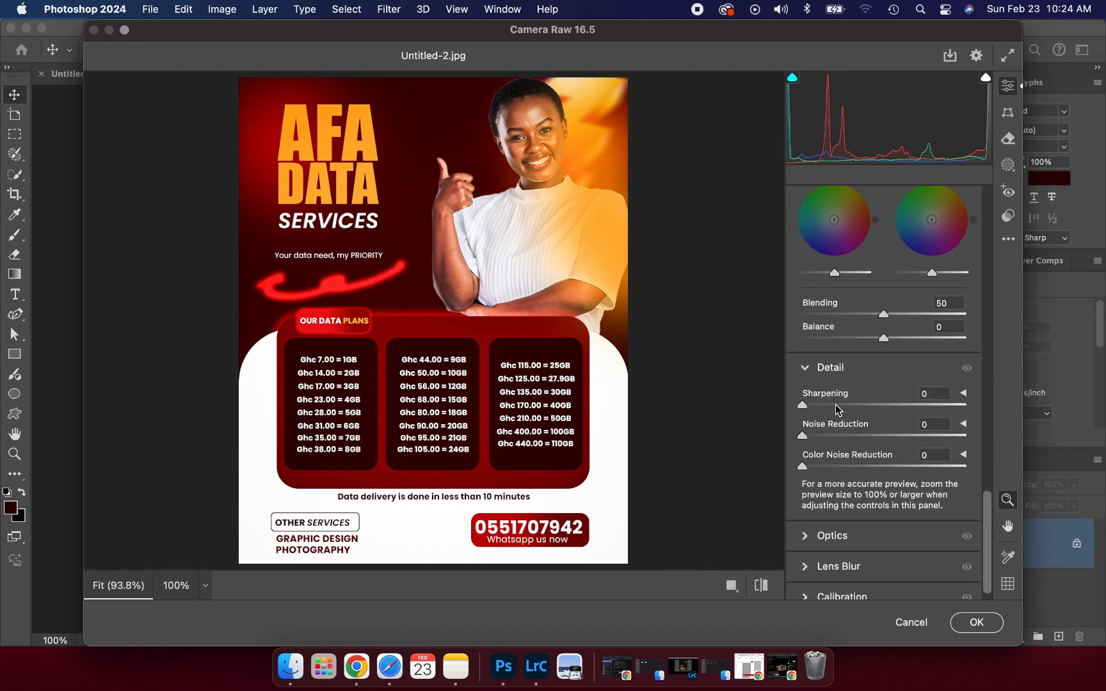
- Add sharpening and noise reduction 14, set Vignette to −24 and raise exposure to +0.60
{"action": "left_click", "coordinate": [836, 405]}
{"action": "left_click_drag", "start_coordinate": [836, 405], "coordinate": [850, 405]}
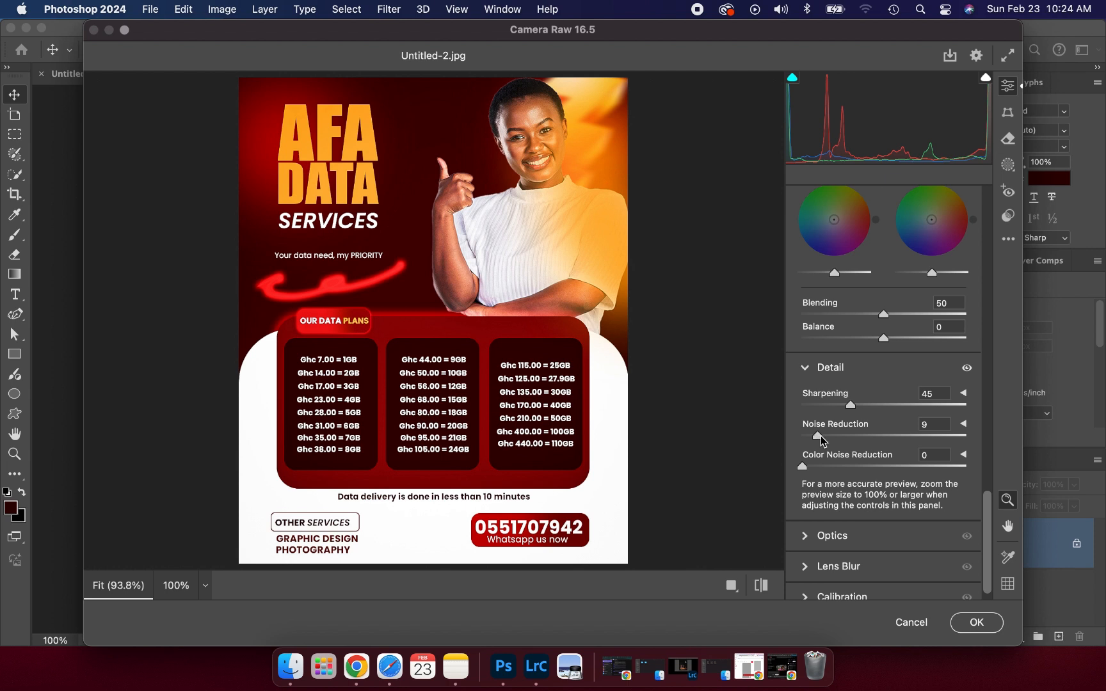
{"action": "left_click_drag", "start_coordinate": [821, 439], "coordinate": [825, 437]}
{"action": "scroll", "coordinate": [810, 397], "scroll_direction": "up", "scroll_amount": 10}
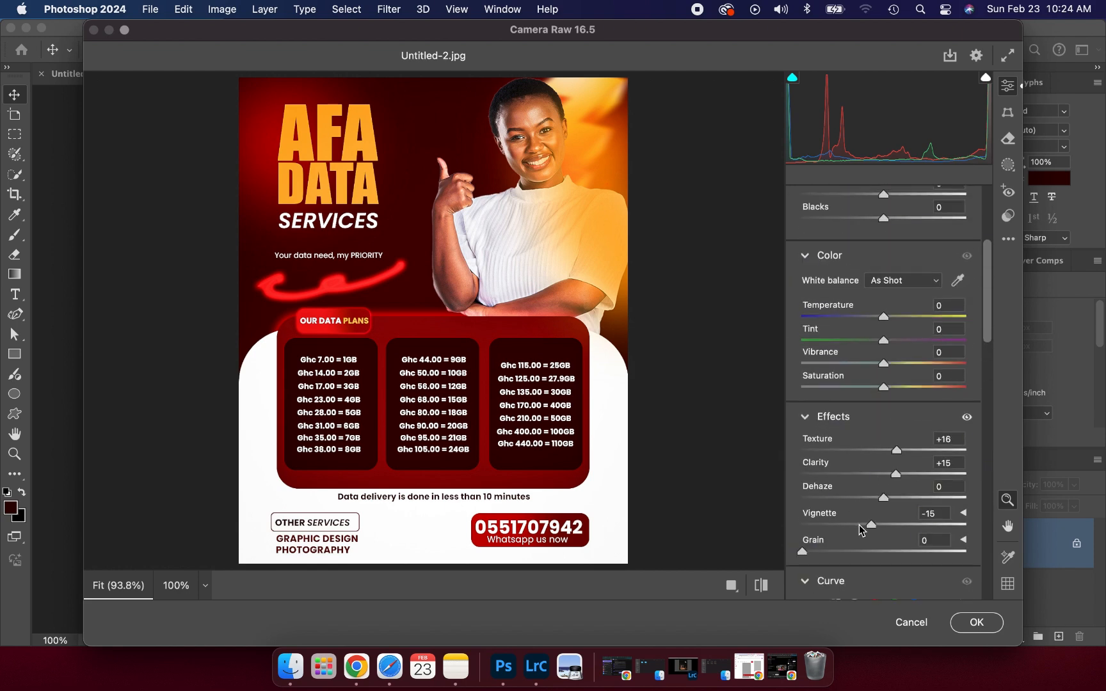
{"action": "left_click", "coordinate": [859, 525]}
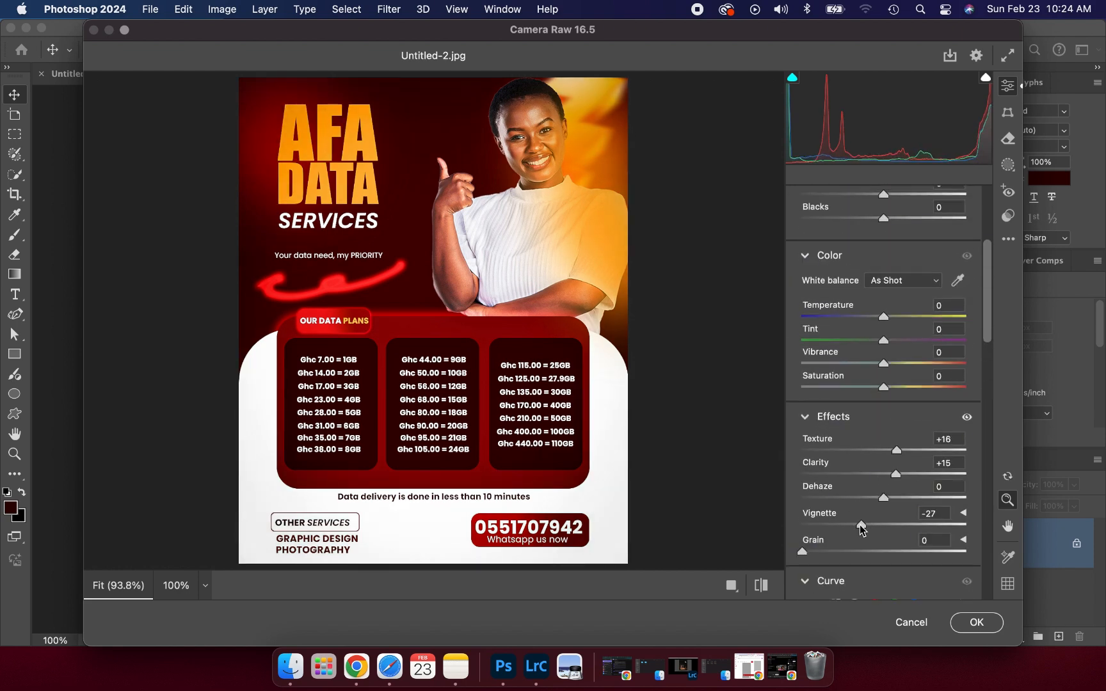
{"action": "left_click_drag", "start_coordinate": [860, 524], "coordinate": [866, 525]}
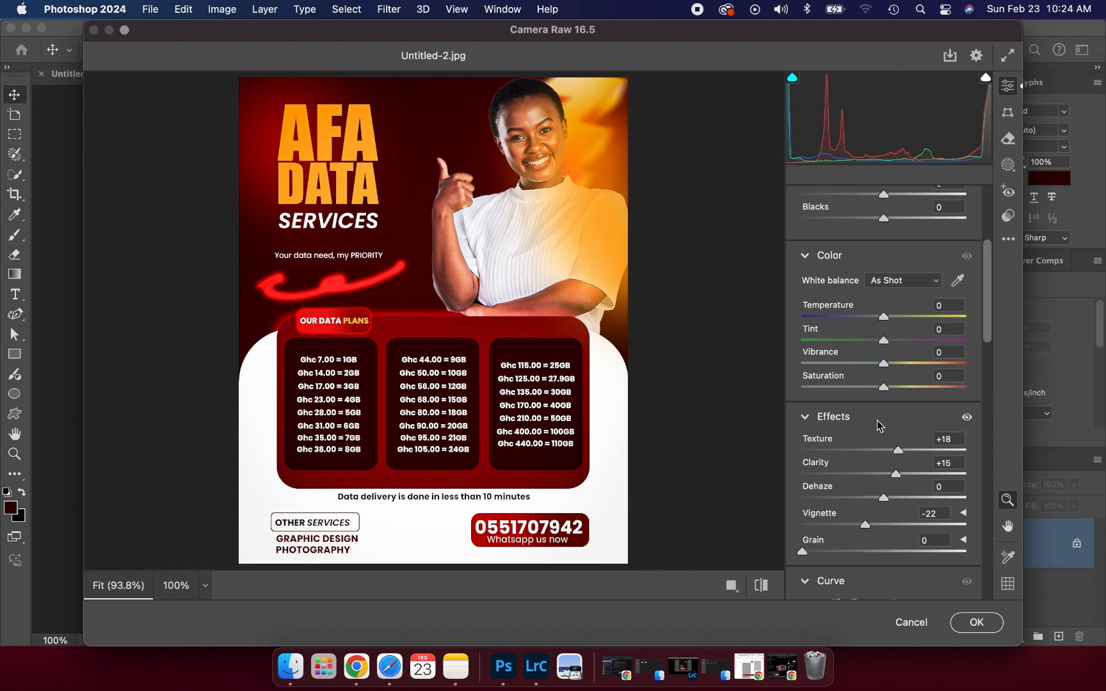
{"action": "scroll", "coordinate": [881, 426], "scroll_direction": "up", "scroll_amount": 5}
{"action": "left_click_drag", "start_coordinate": [890, 298], "coordinate": [889, 300]}
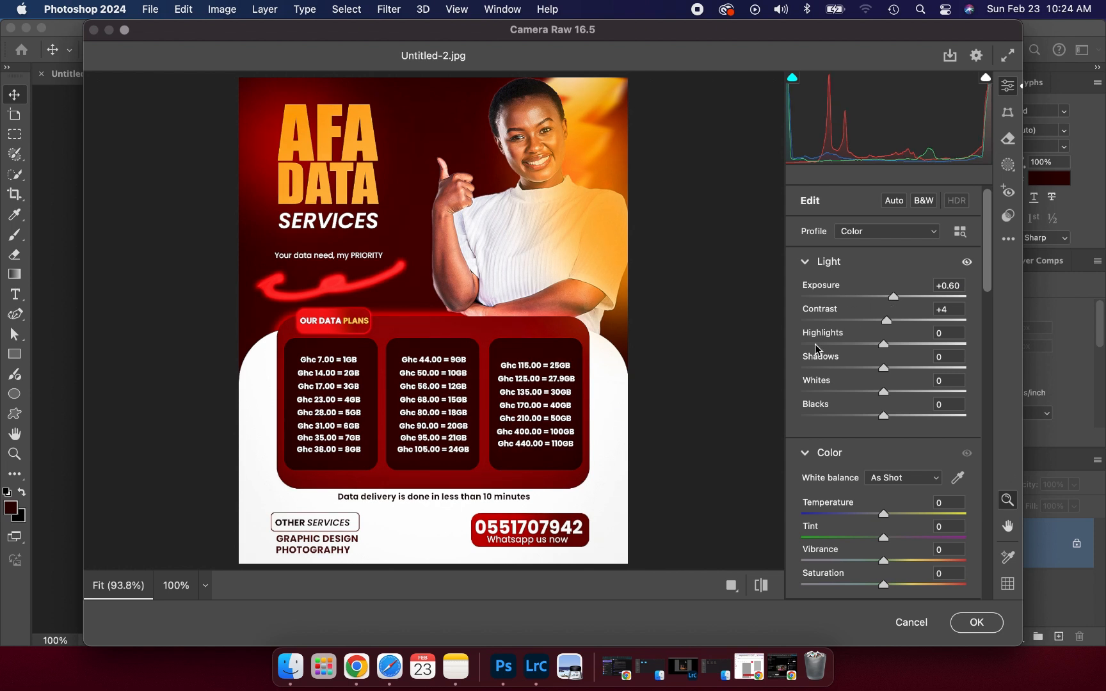
- Compare before and after views, then apply the Camera Raw edits to the flyer
{"action": "left_click", "coordinate": [763, 583]}
{"action": "left_click", "coordinate": [763, 583]}
{"action": "left_click", "coordinate": [764, 584]}
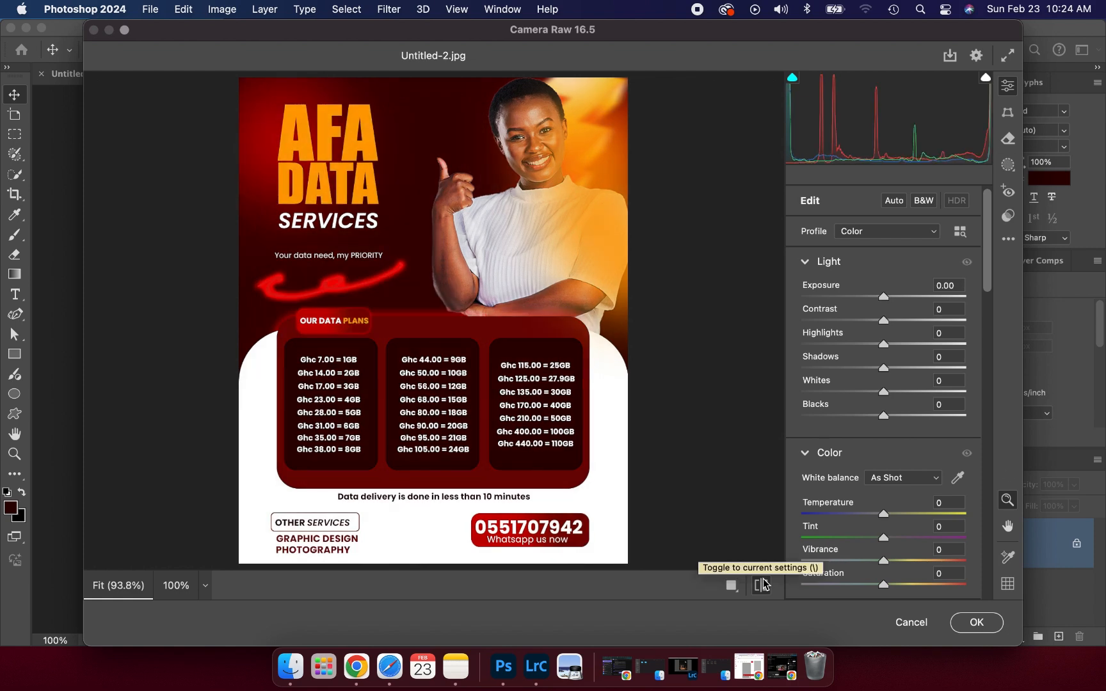
{"action": "left_click", "coordinate": [763, 584]}
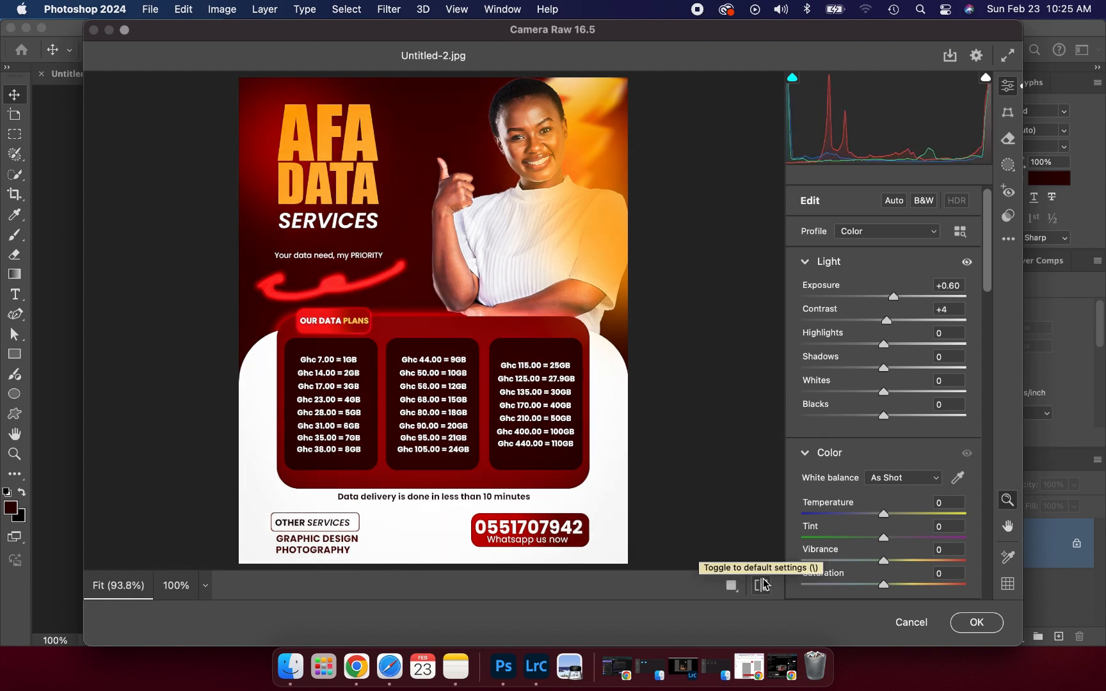
{"action": "left_click", "coordinate": [763, 583]}
{"action": "left_click", "coordinate": [763, 584]}
{"action": "left_click", "coordinate": [981, 626]}
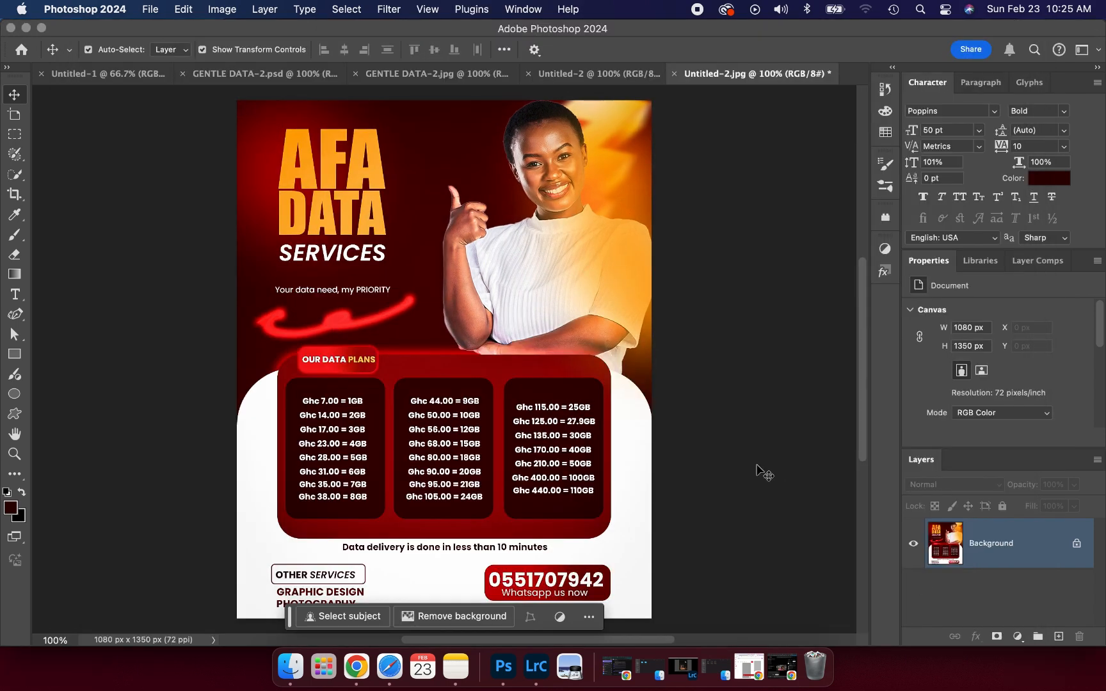